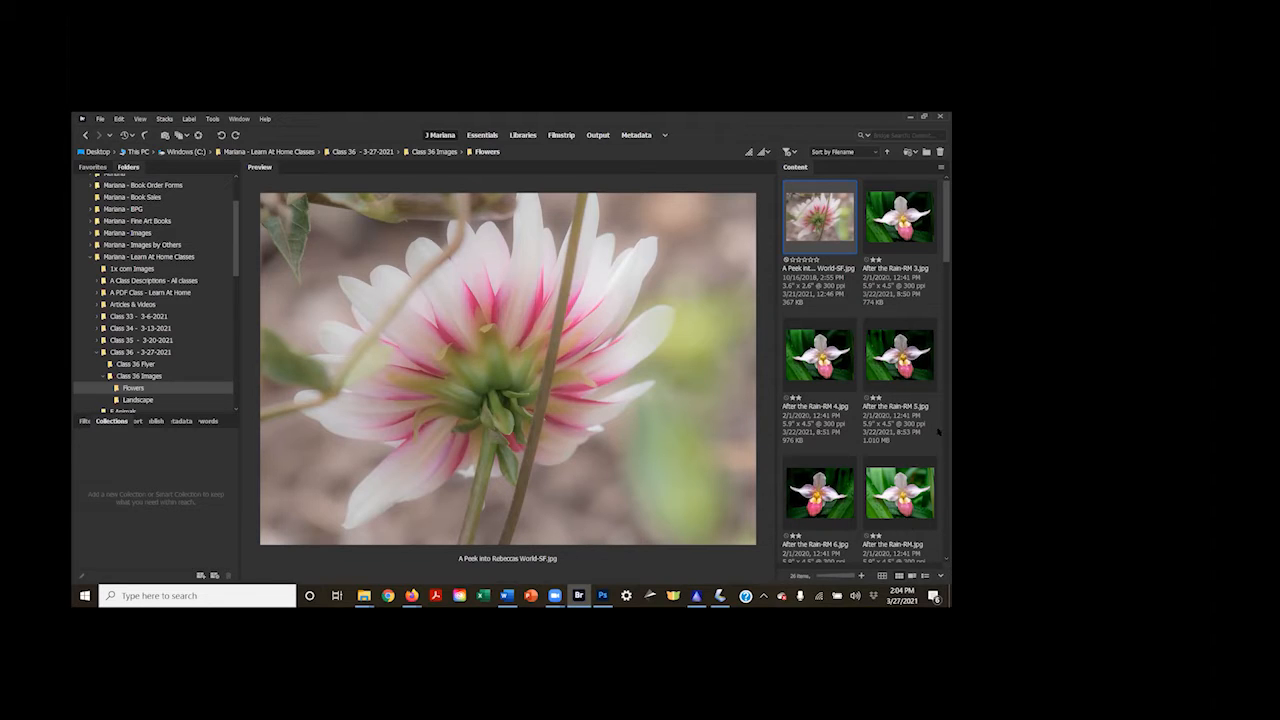
# Compare the flower images by previewing After the Rain-RM.jpg and After the Rain-RM 3.jpg
pyautogui.click(816, 260)
pyautogui.hotkey('ctrl', '0')
pyautogui.click(899, 492)
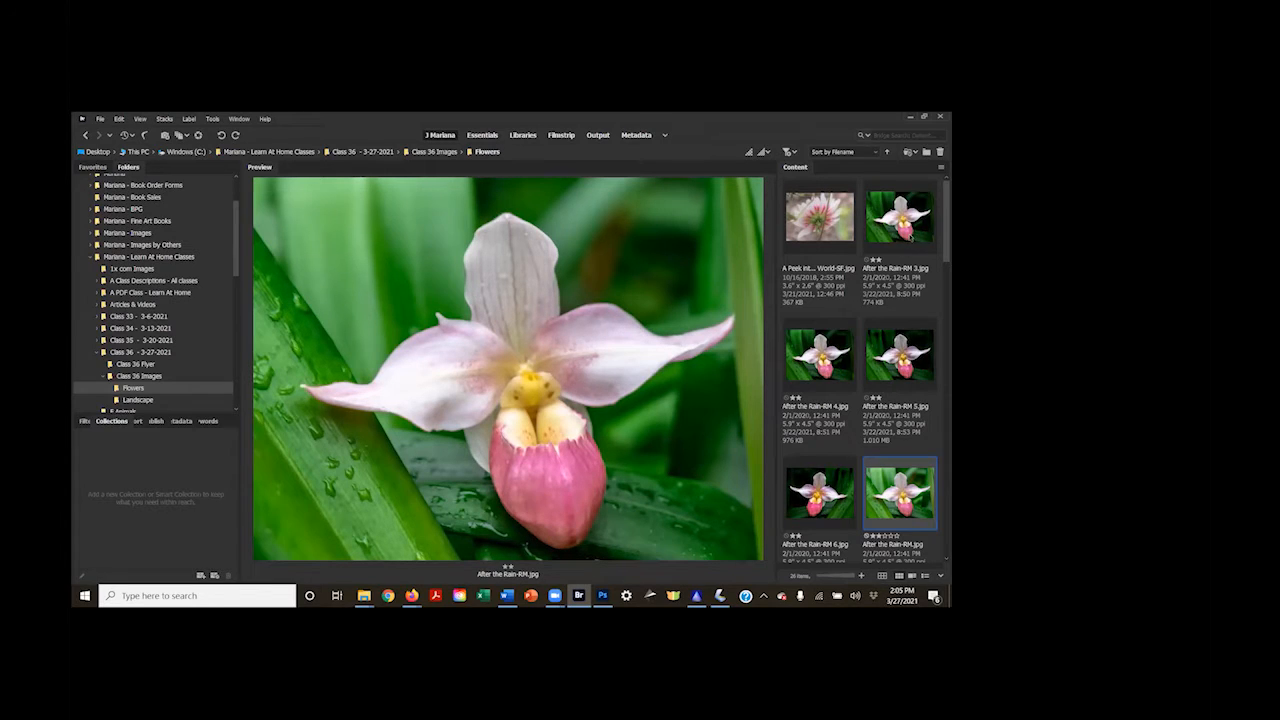
pyautogui.click(905, 232)
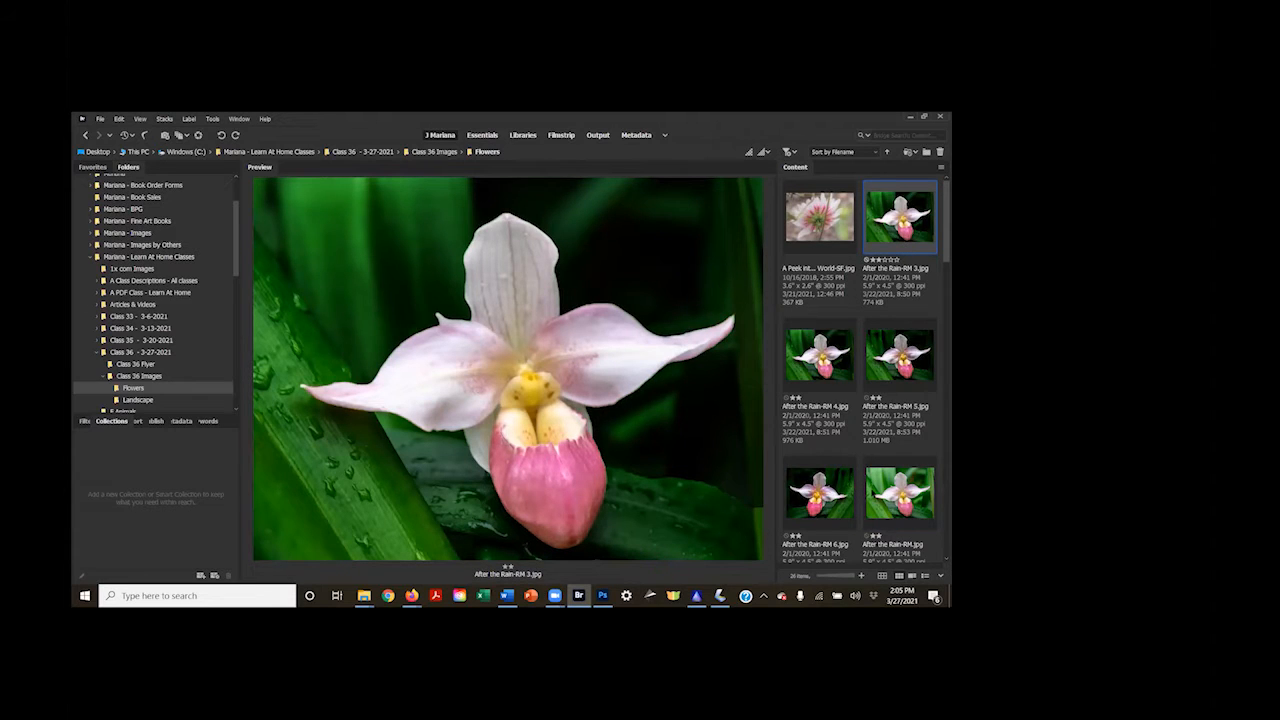
# Open After the Rain-RM.jpg in Photoshop and move its document window toward the middle of the workspace
pyautogui.click(872, 490)
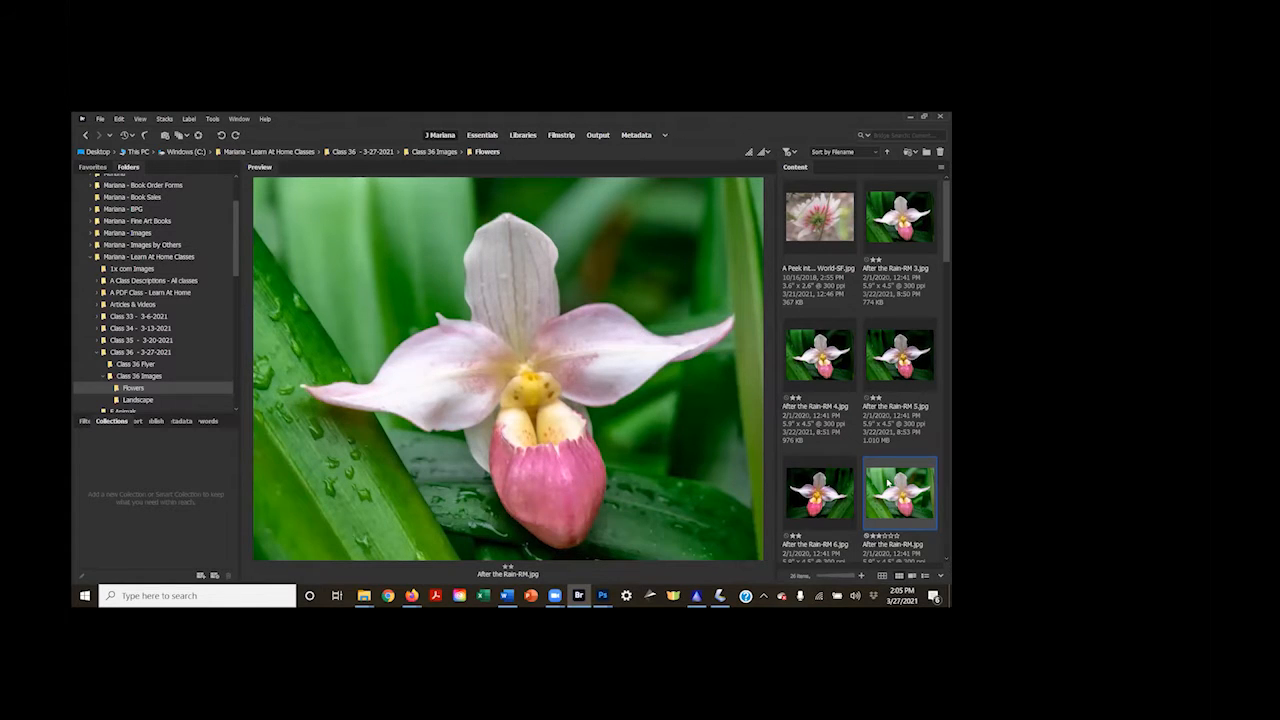
pyautogui.rightClick(888, 484)
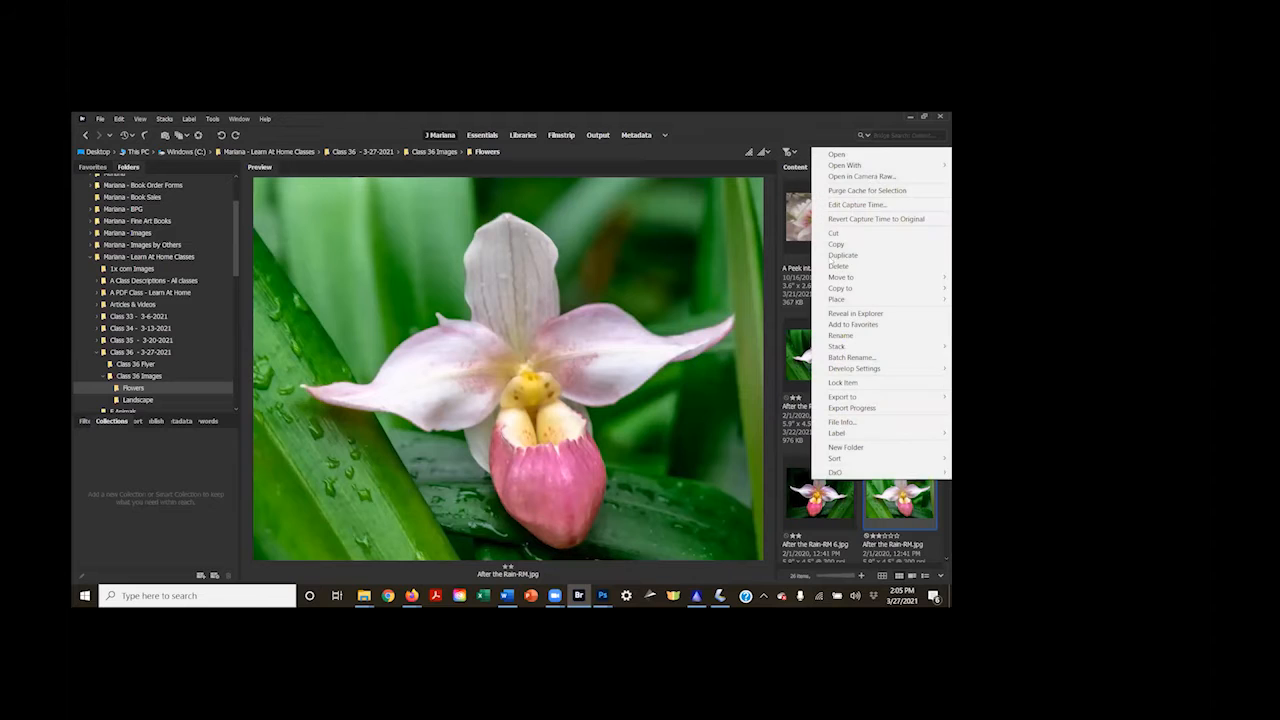
pyautogui.click(848, 157)
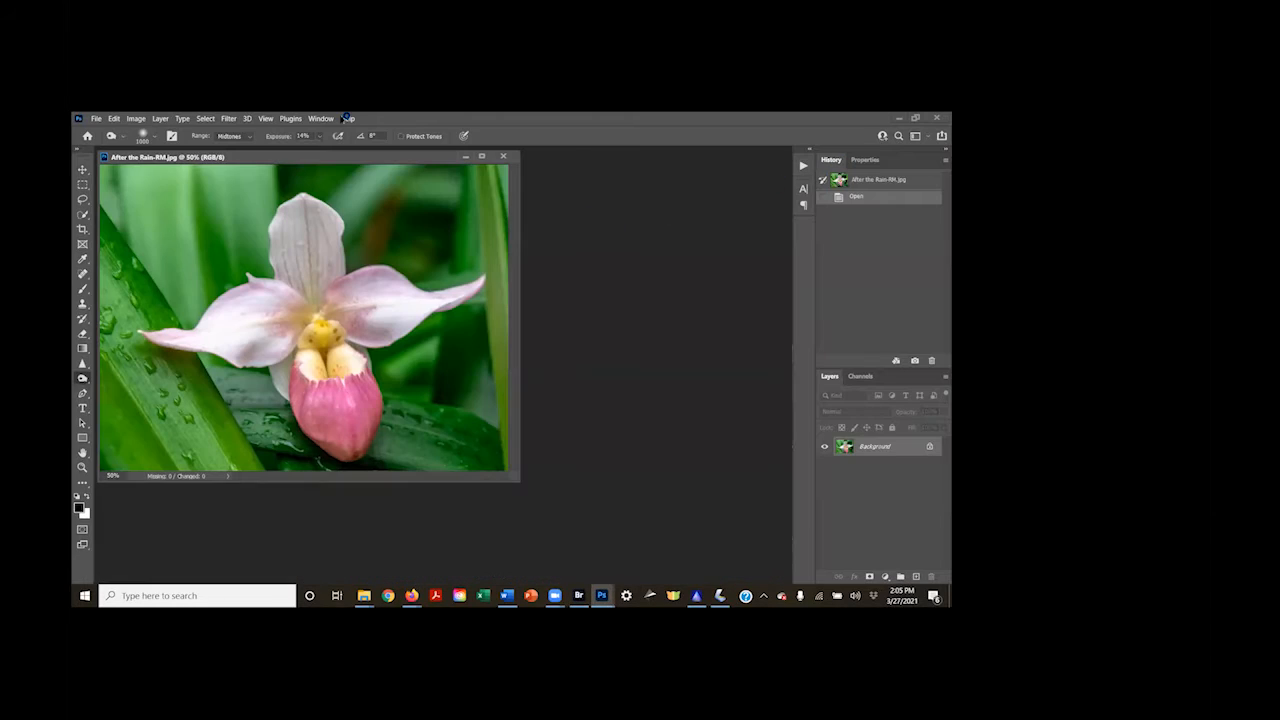
pyautogui.moveTo(304, 157); pyautogui.dragTo(464, 212)
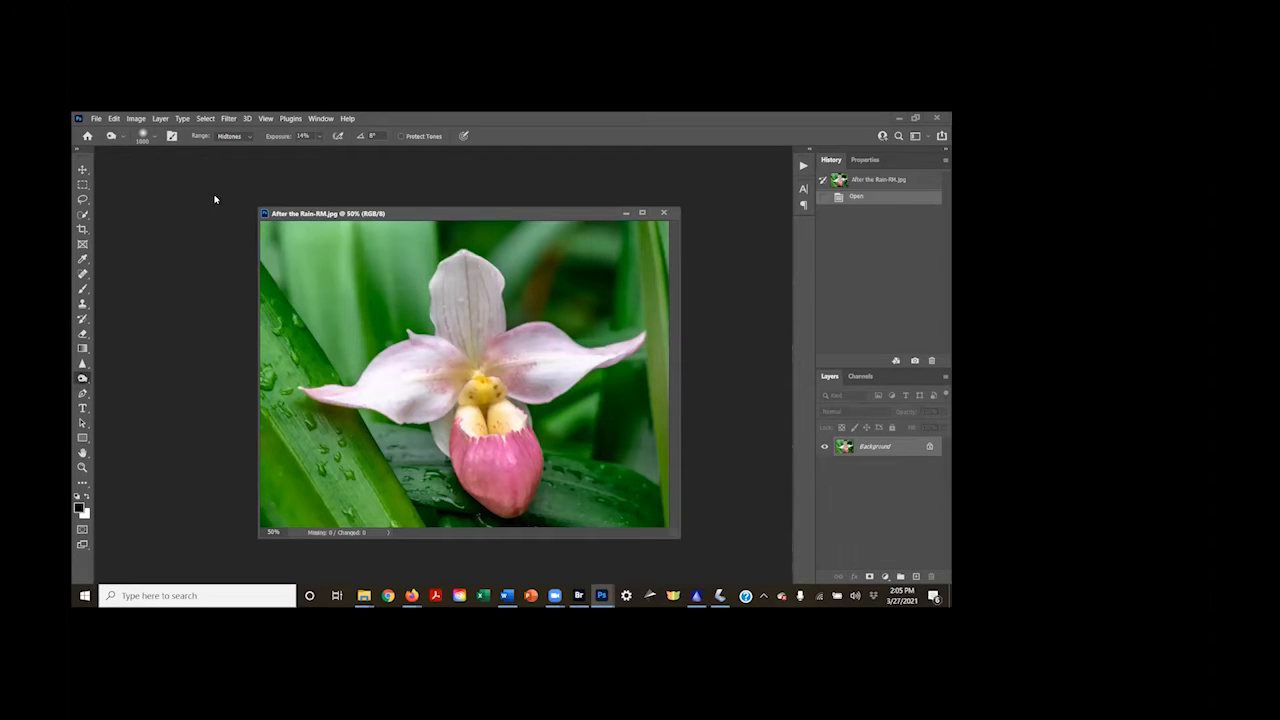
# Flip the orchid image's canvas horizontally and compare it with the opened original through the history states
pyautogui.click(136, 119)
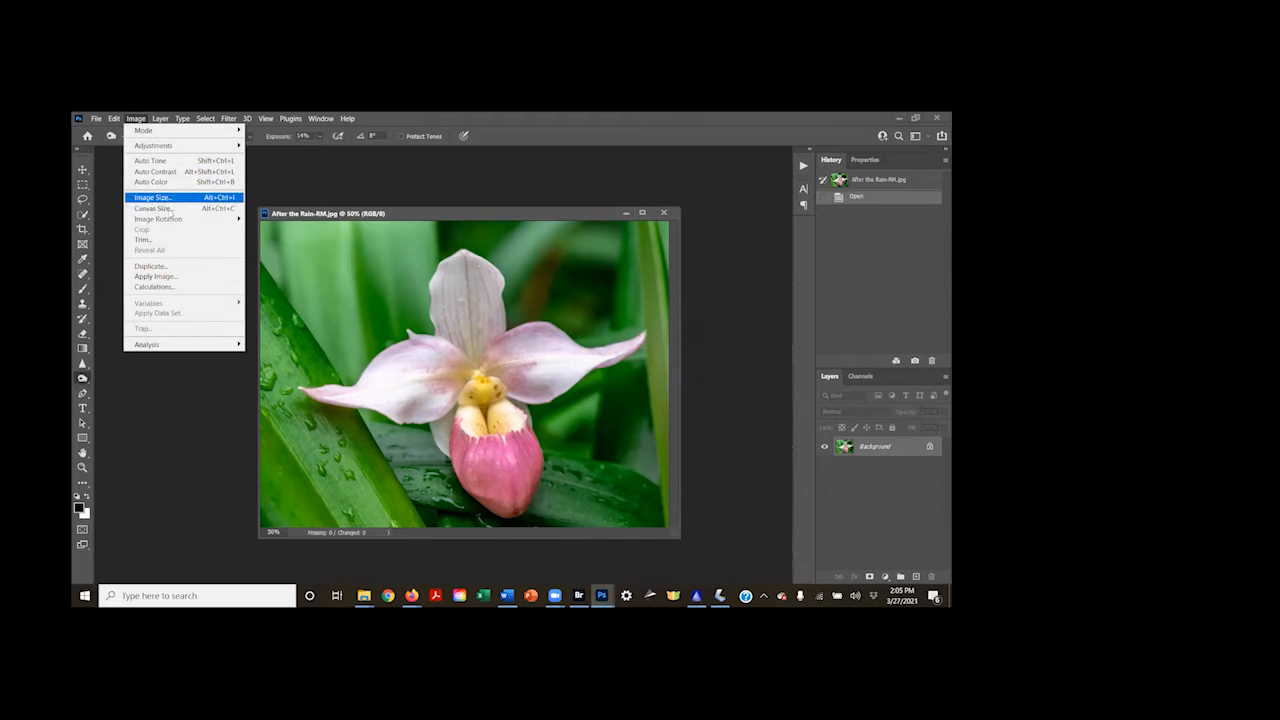
pyautogui.moveTo(172, 222)
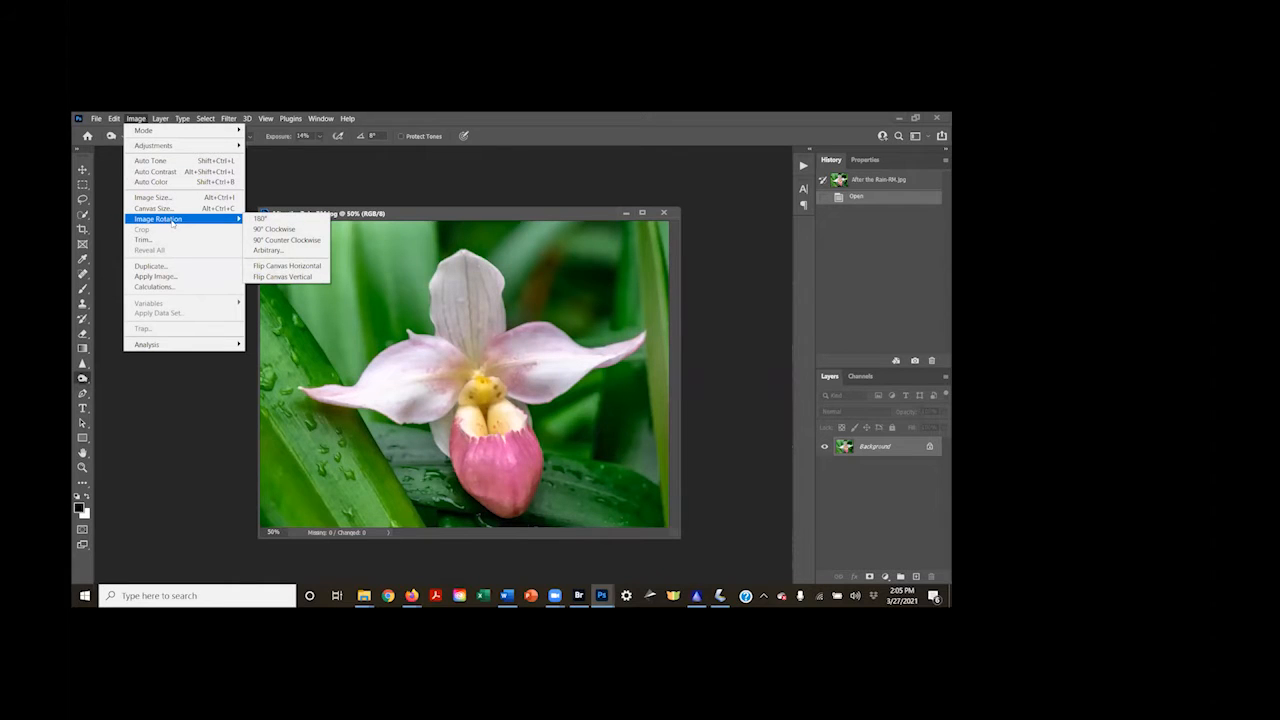
pyautogui.click(265, 267)
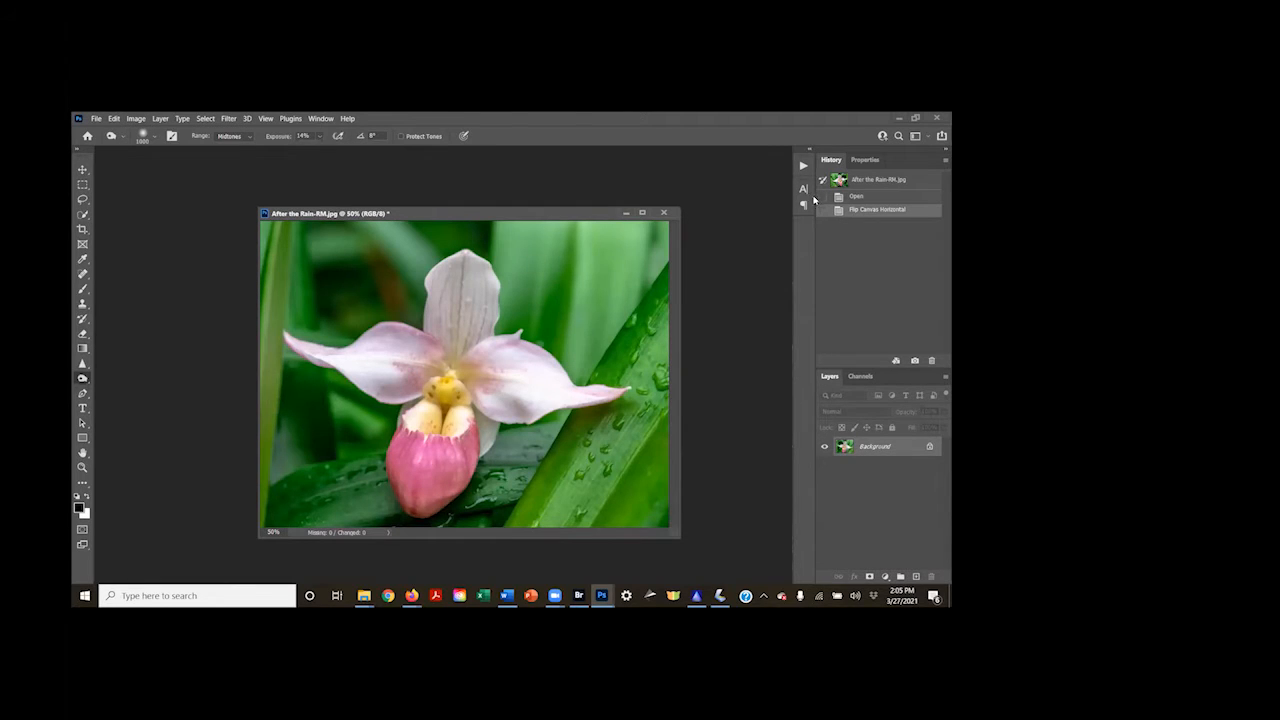
pyautogui.click(869, 197)
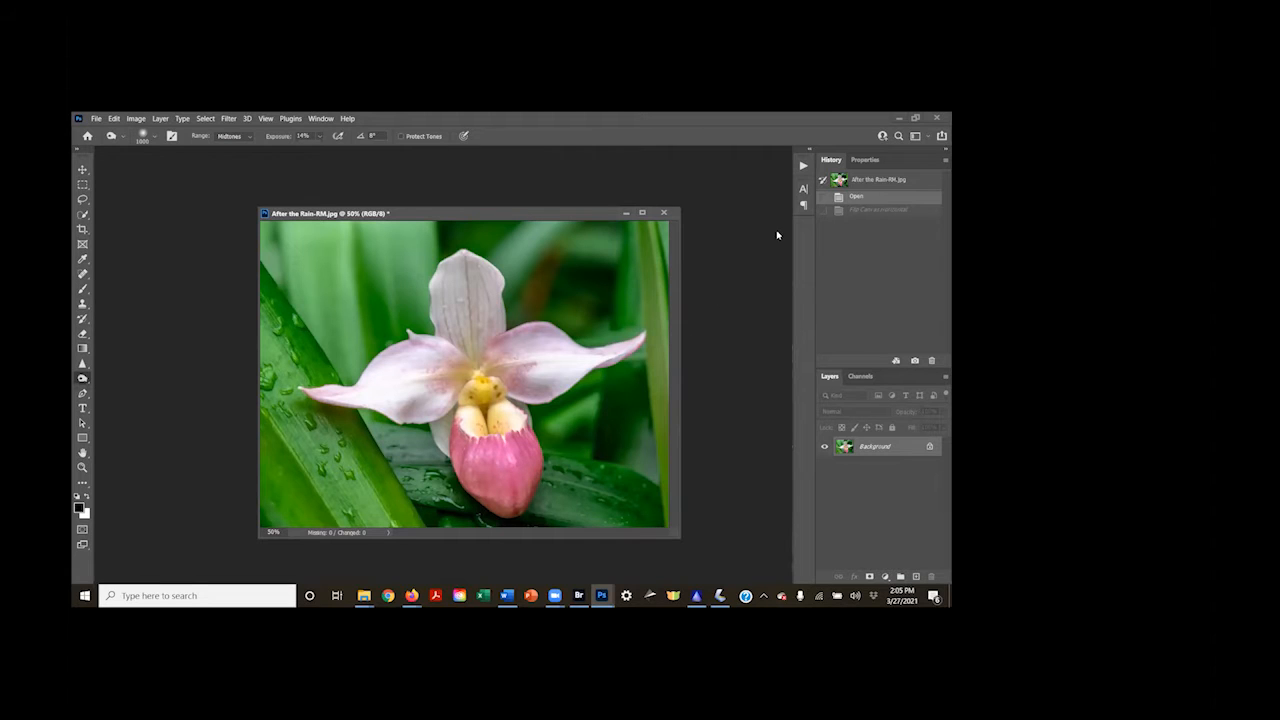
pyautogui.click(860, 213)
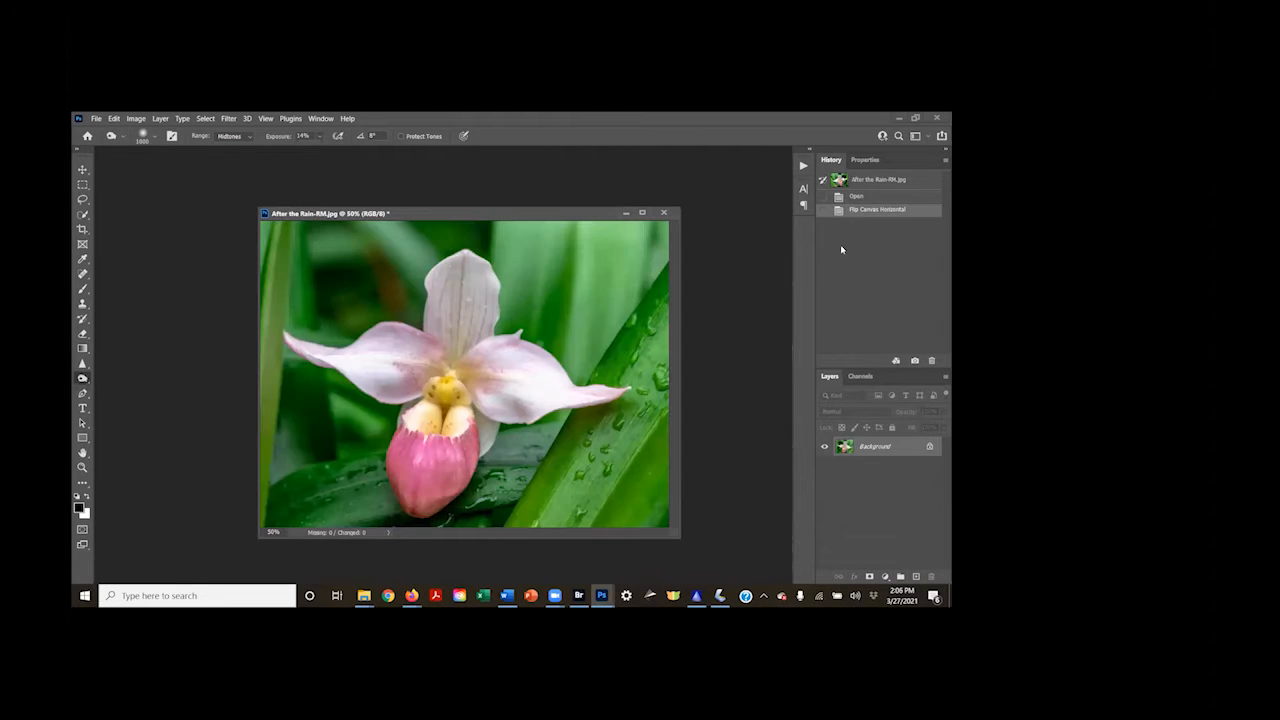
# Select the orchid automatically using Select Subject with the Quick Selection tool active
pyautogui.click(84, 216)
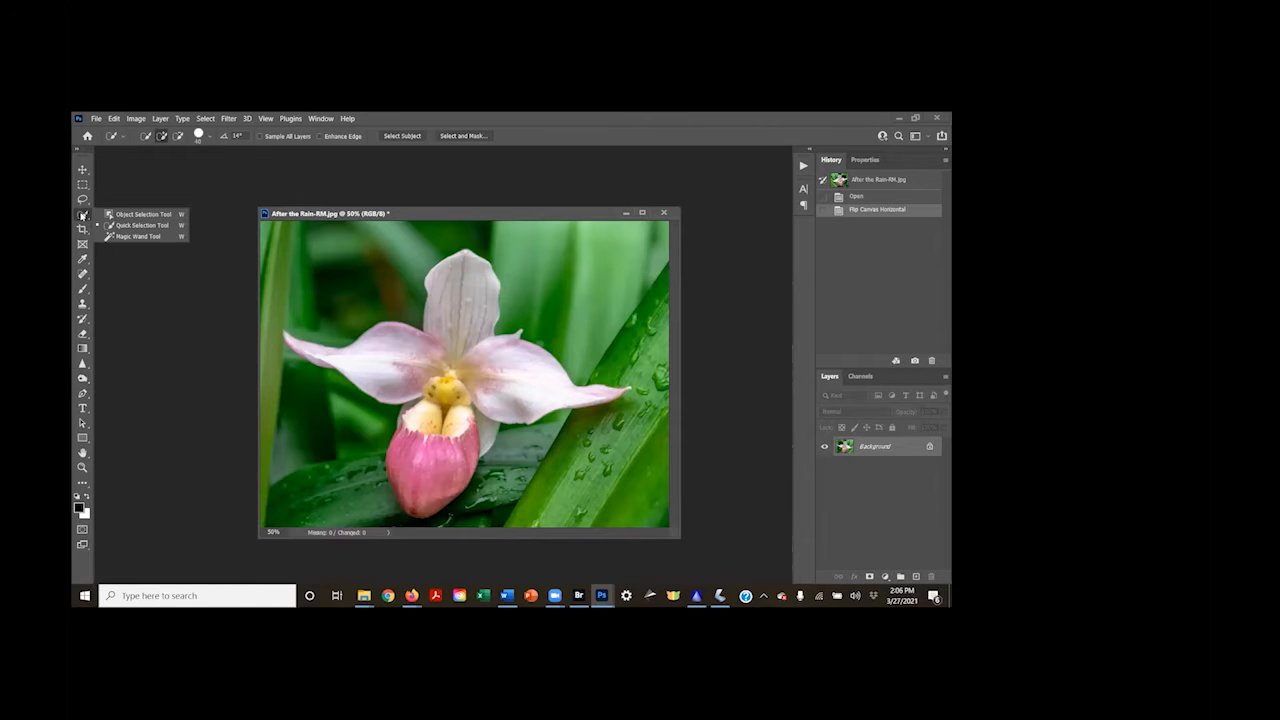
pyautogui.click(113, 225)
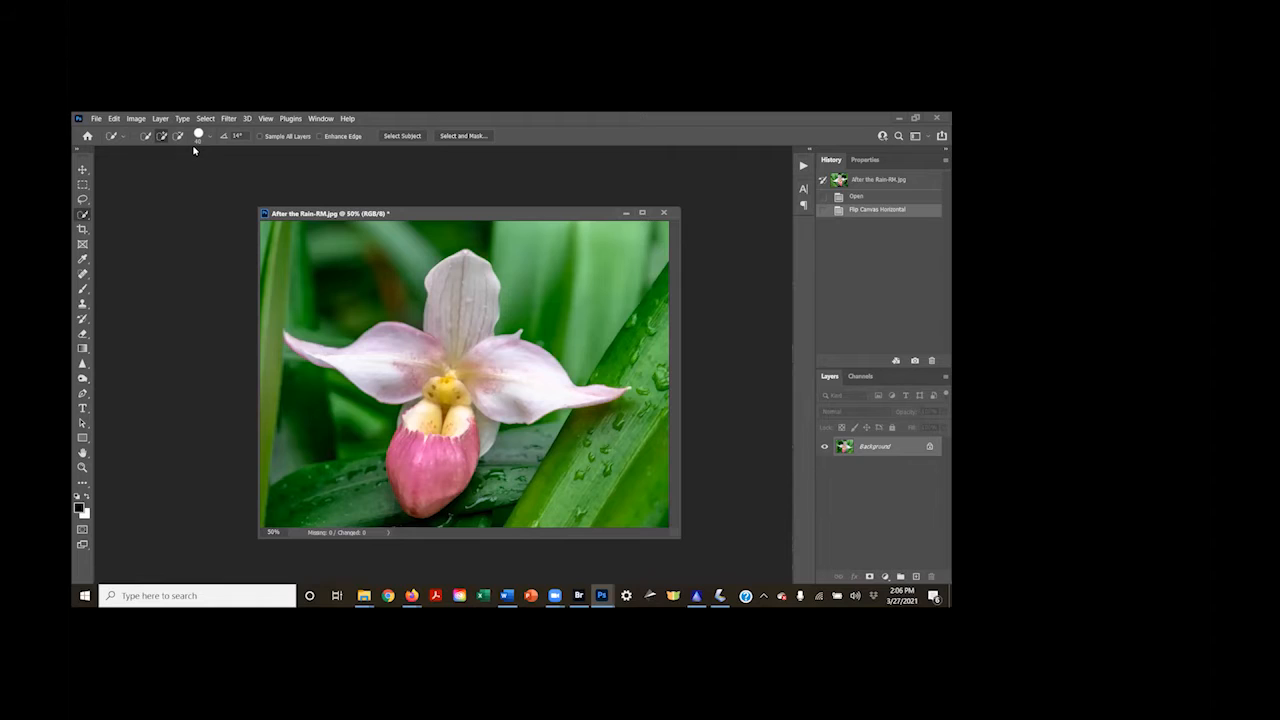
pyautogui.click(661, 186)
pyautogui.click(402, 138)
pyautogui.click(633, 129)
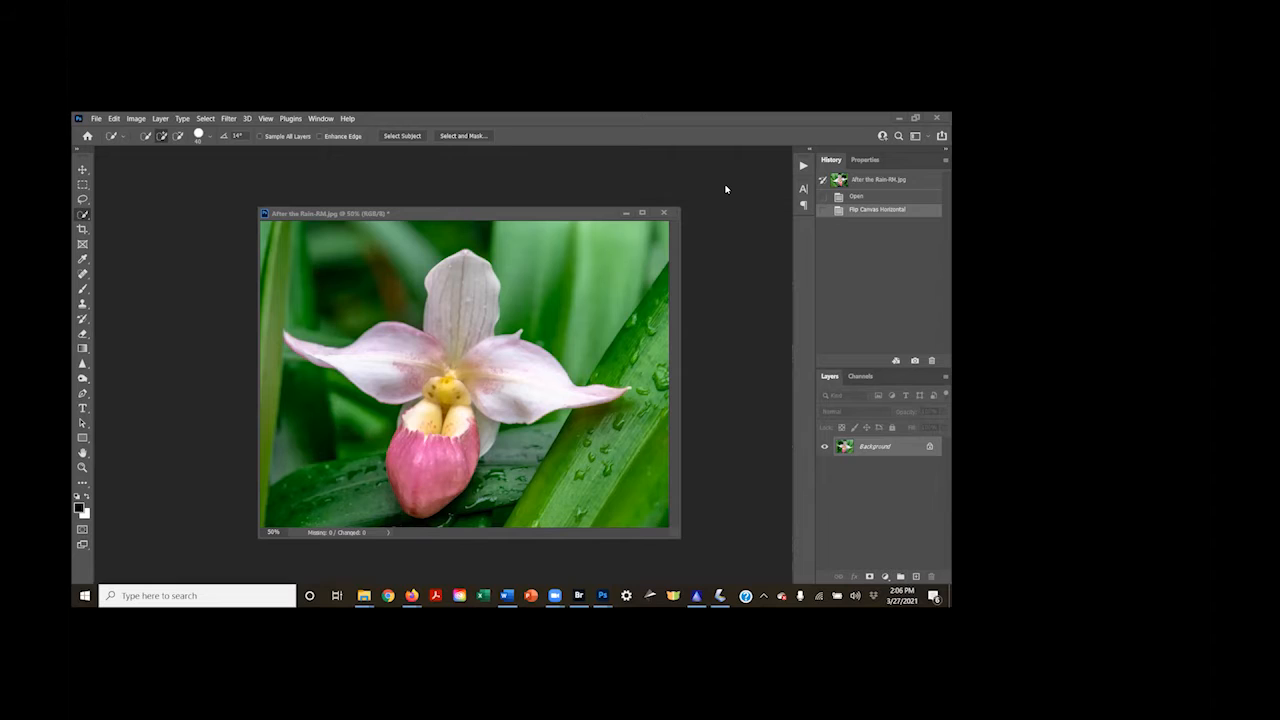
pyautogui.click(392, 137)
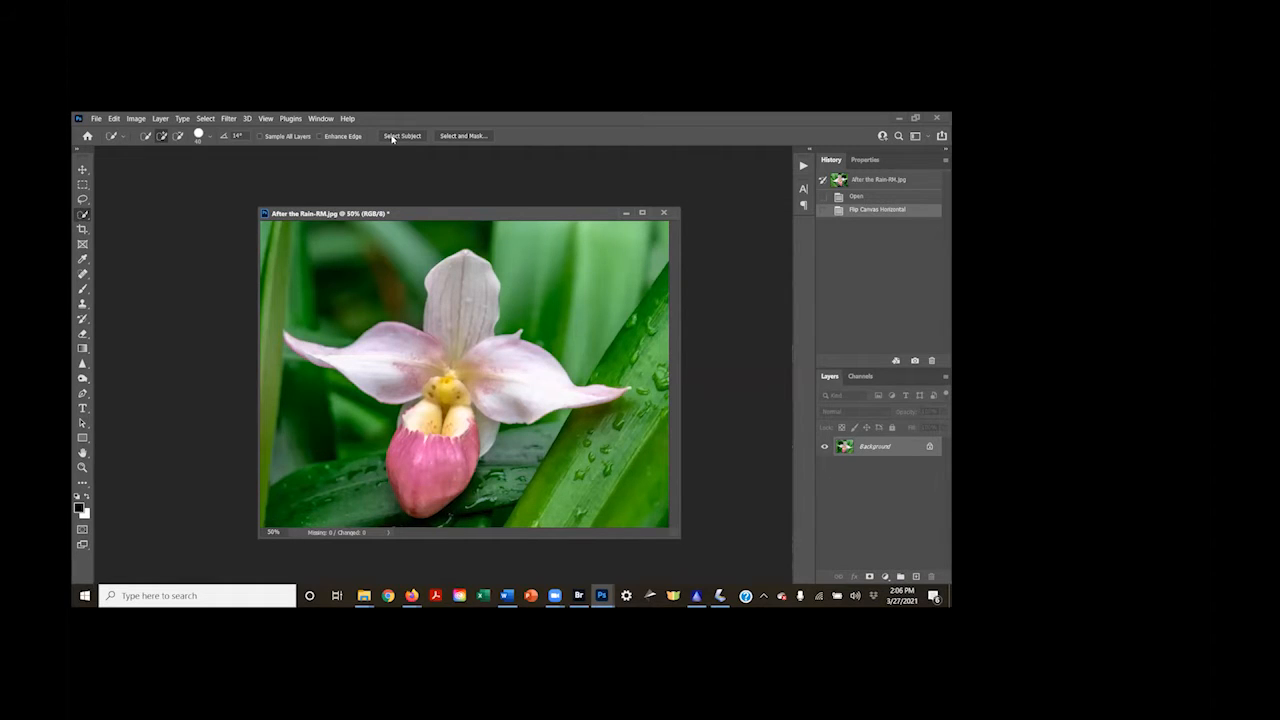
pyautogui.click(398, 137)
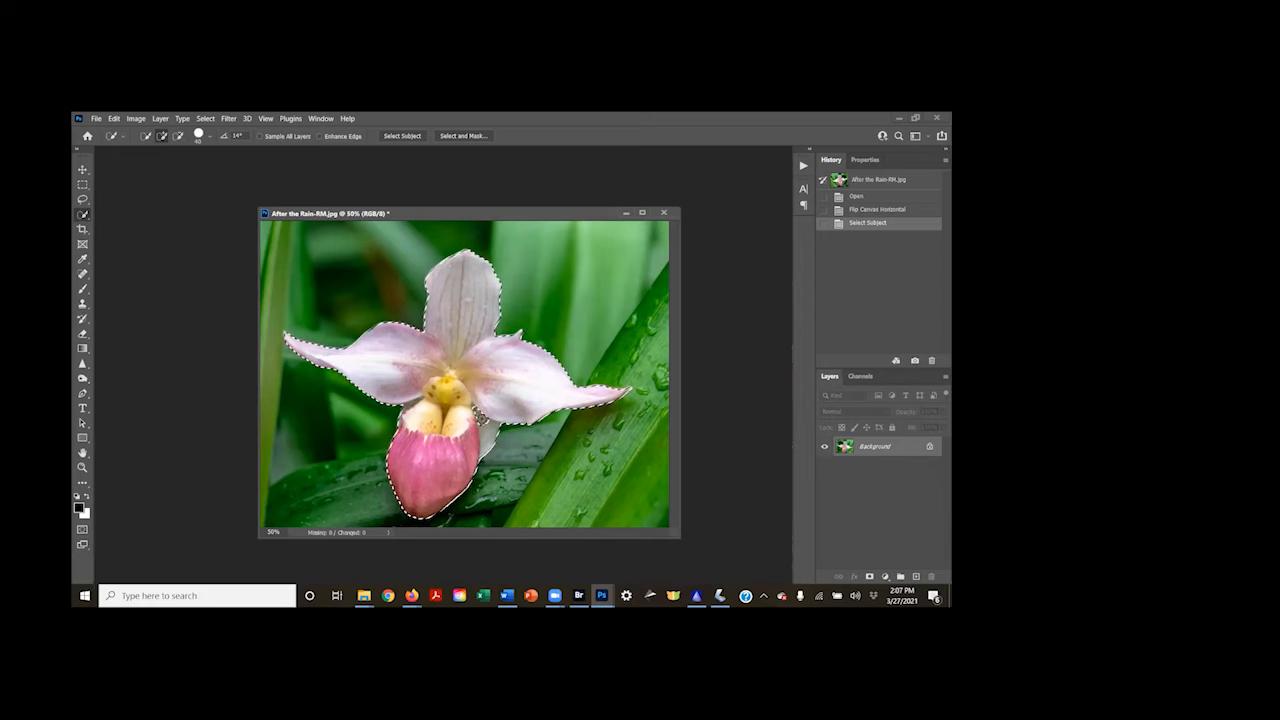
# Refine the orchid selection with Quick Selection, subtracting beside the pink pouch and adding back just below the adjoining petal
pyautogui.rightClick(85, 214)
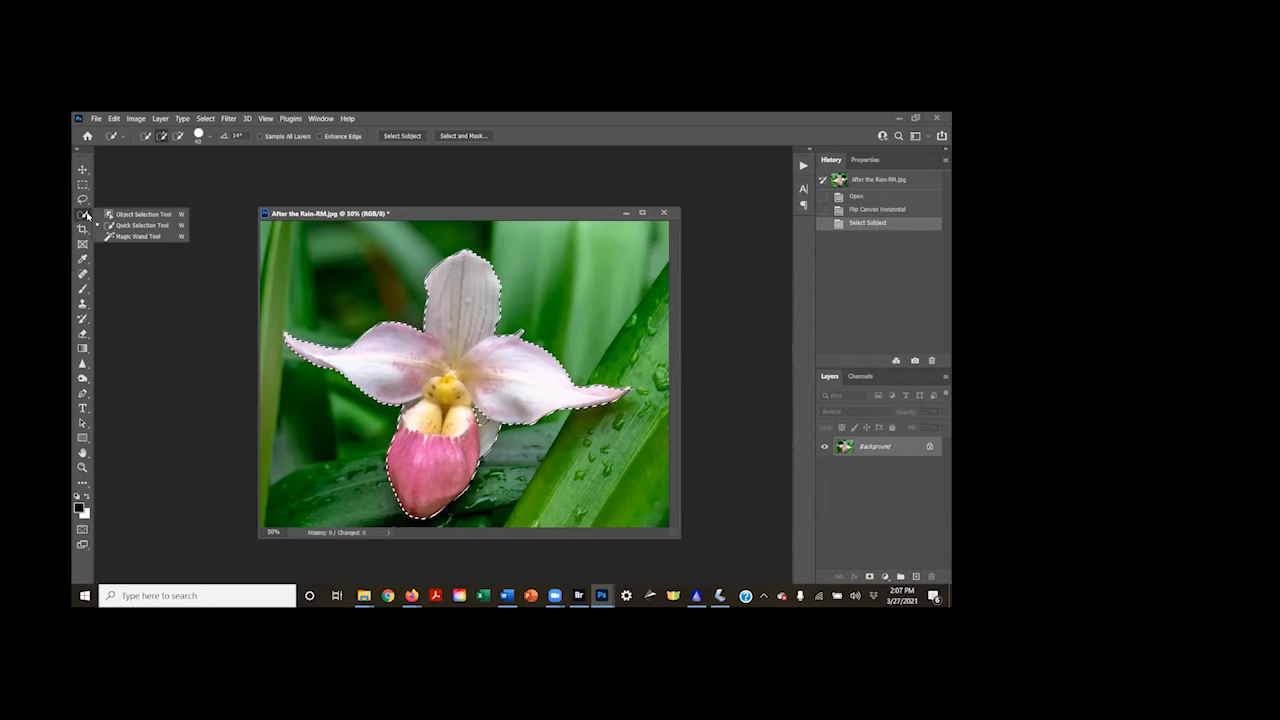
pyautogui.click(177, 137)
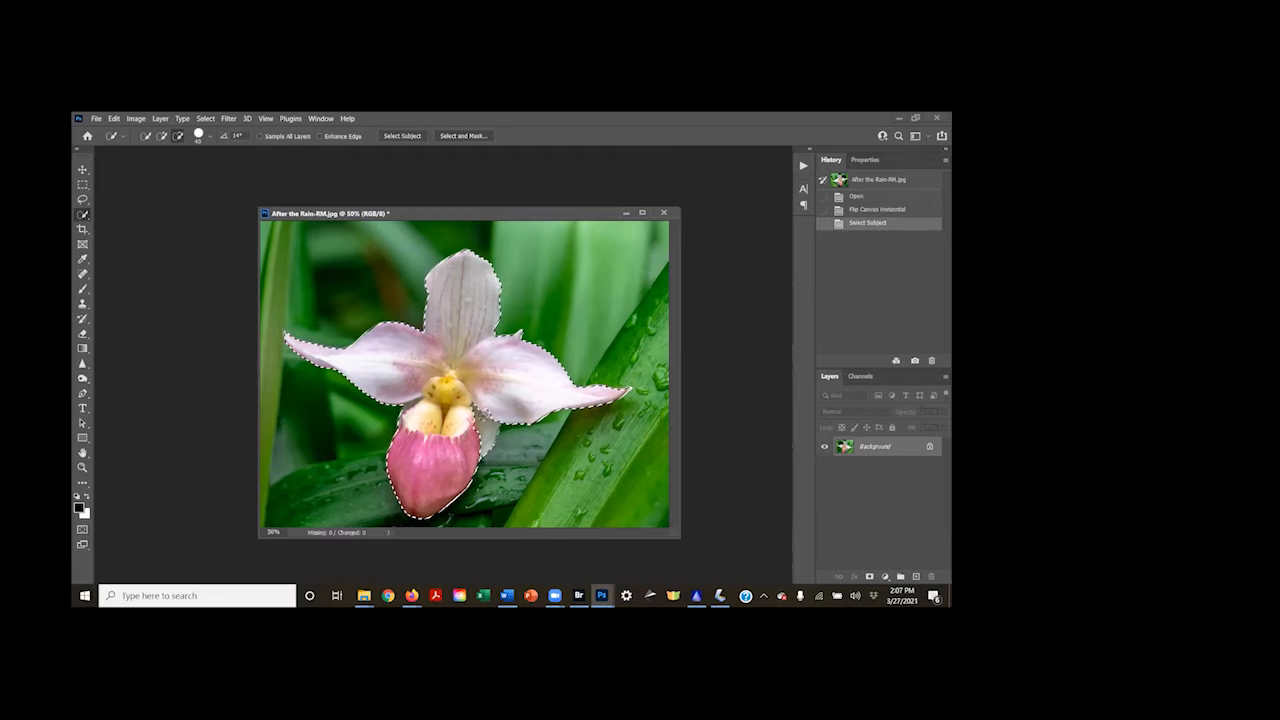
pyautogui.moveTo(485, 450); pyautogui.dragTo(482, 432)
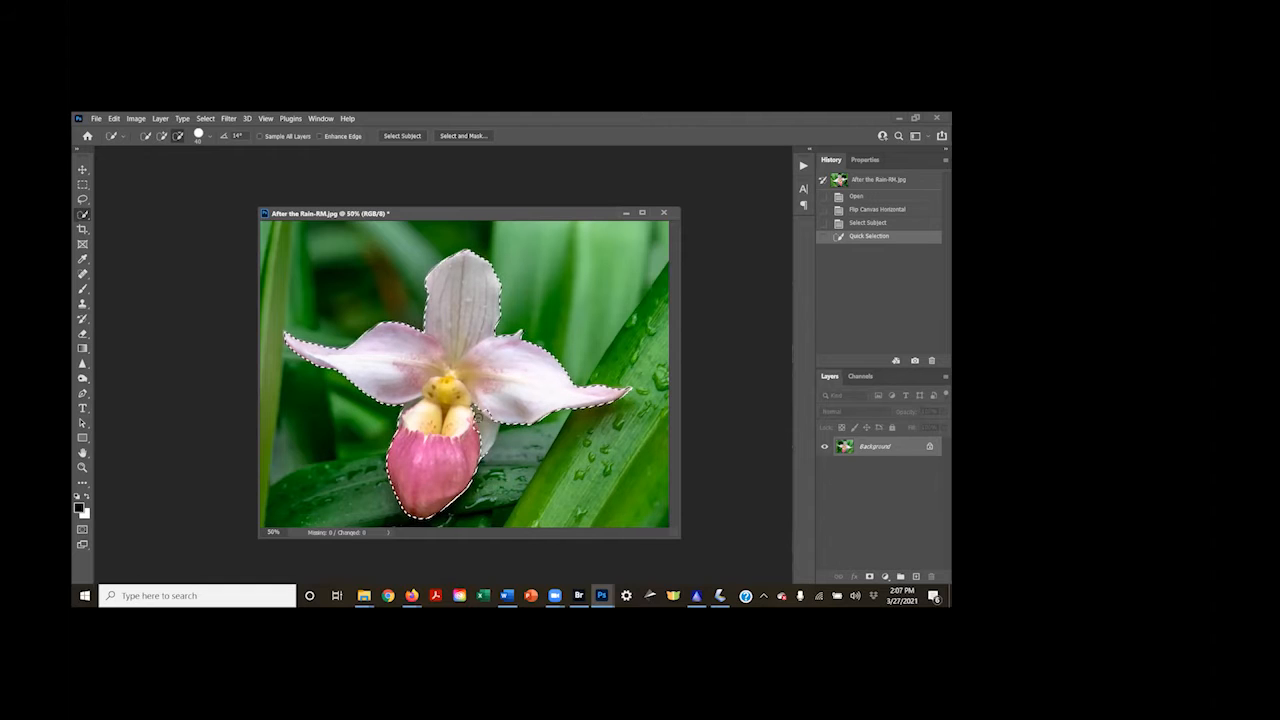
pyautogui.click(477, 410)
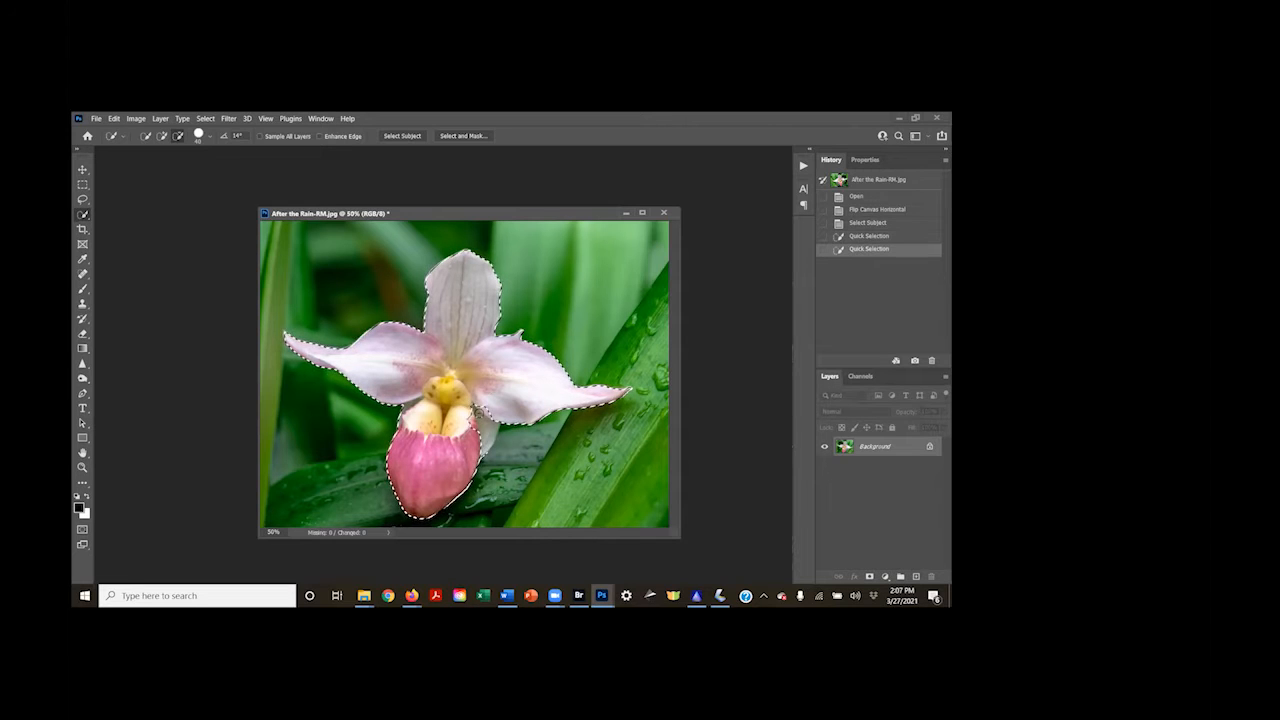
pyautogui.click(162, 136)
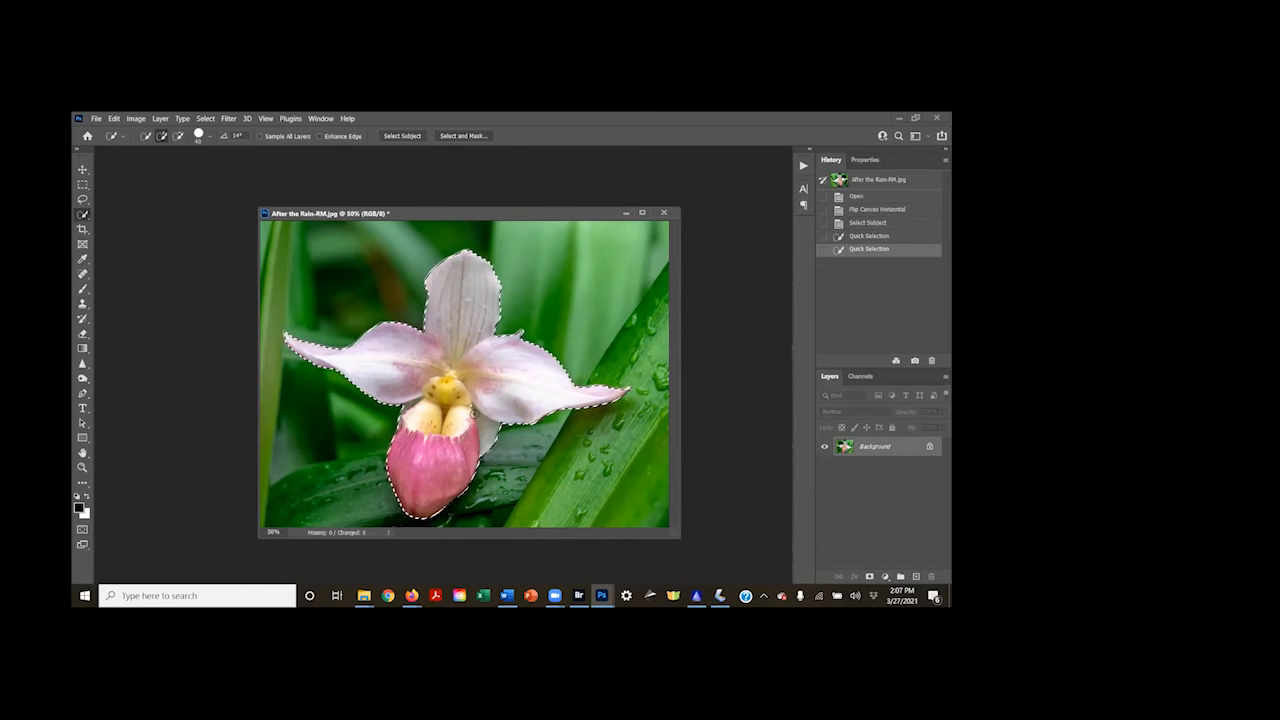
pyautogui.click(486, 397)
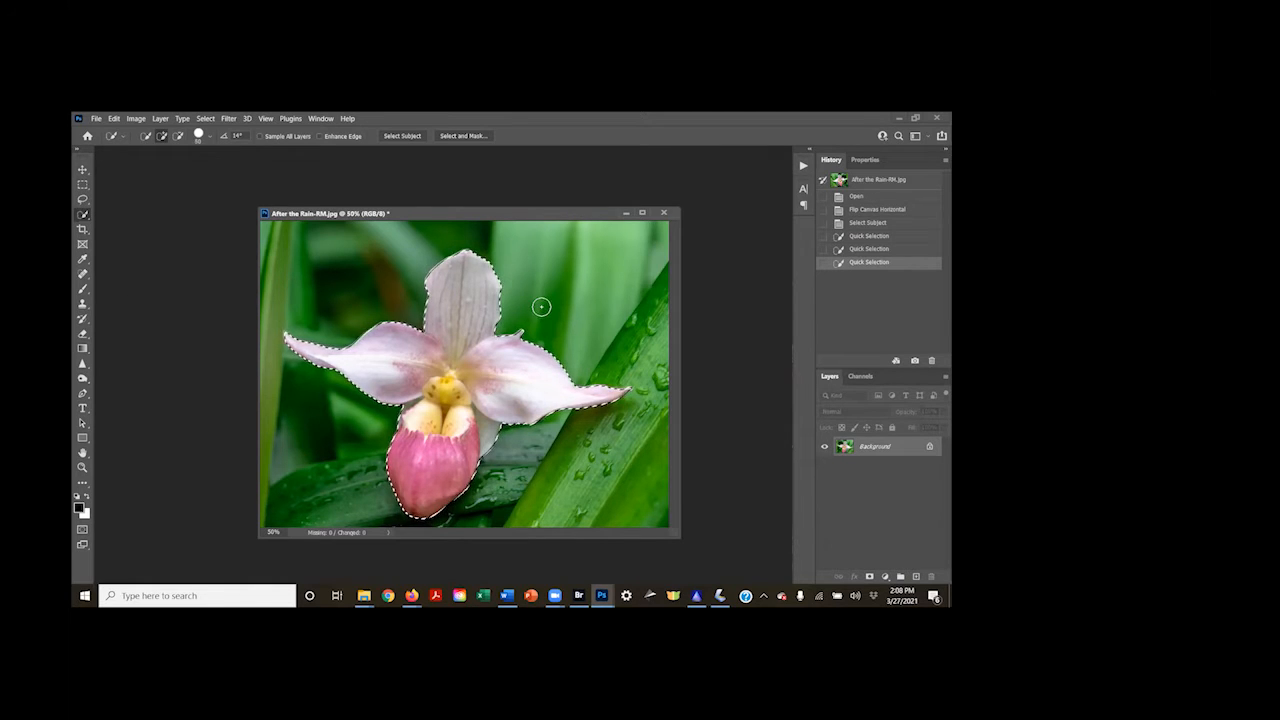
pyautogui.press('alt')
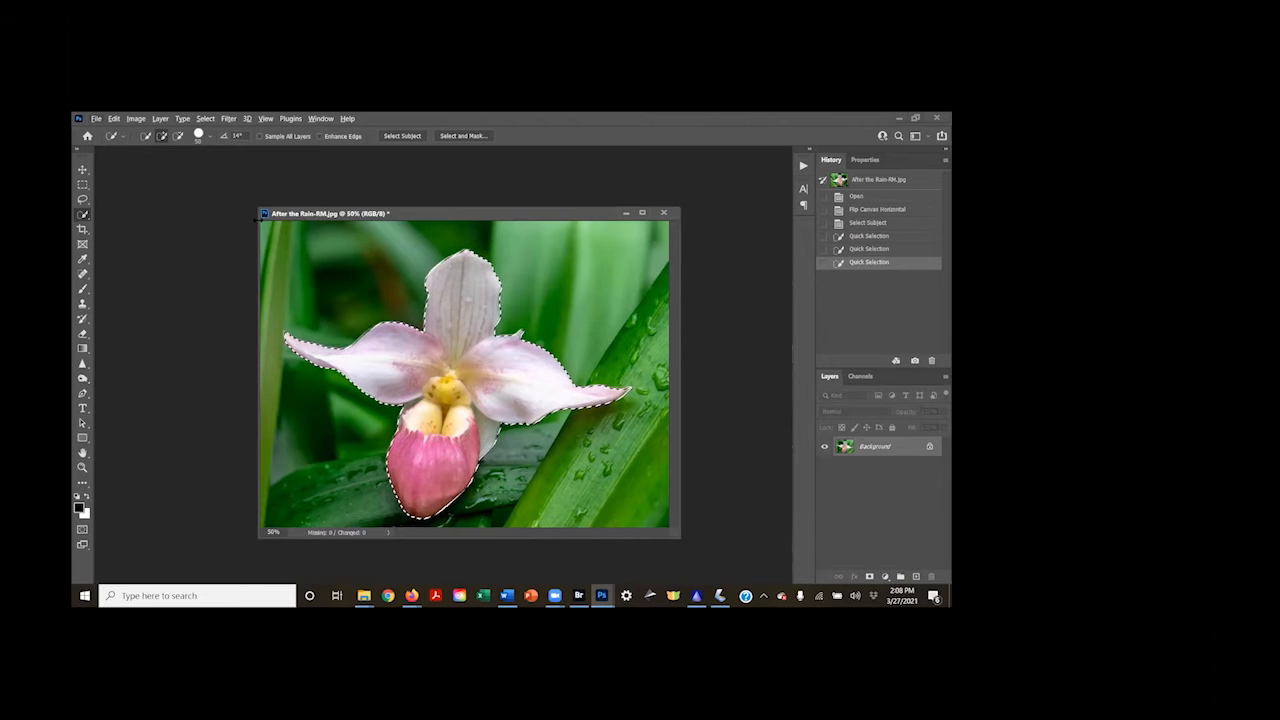
# Invert the selection and darken the background around the orchid with a Levels adjustment layer, midtones at 0.40
pyautogui.click(205, 119)
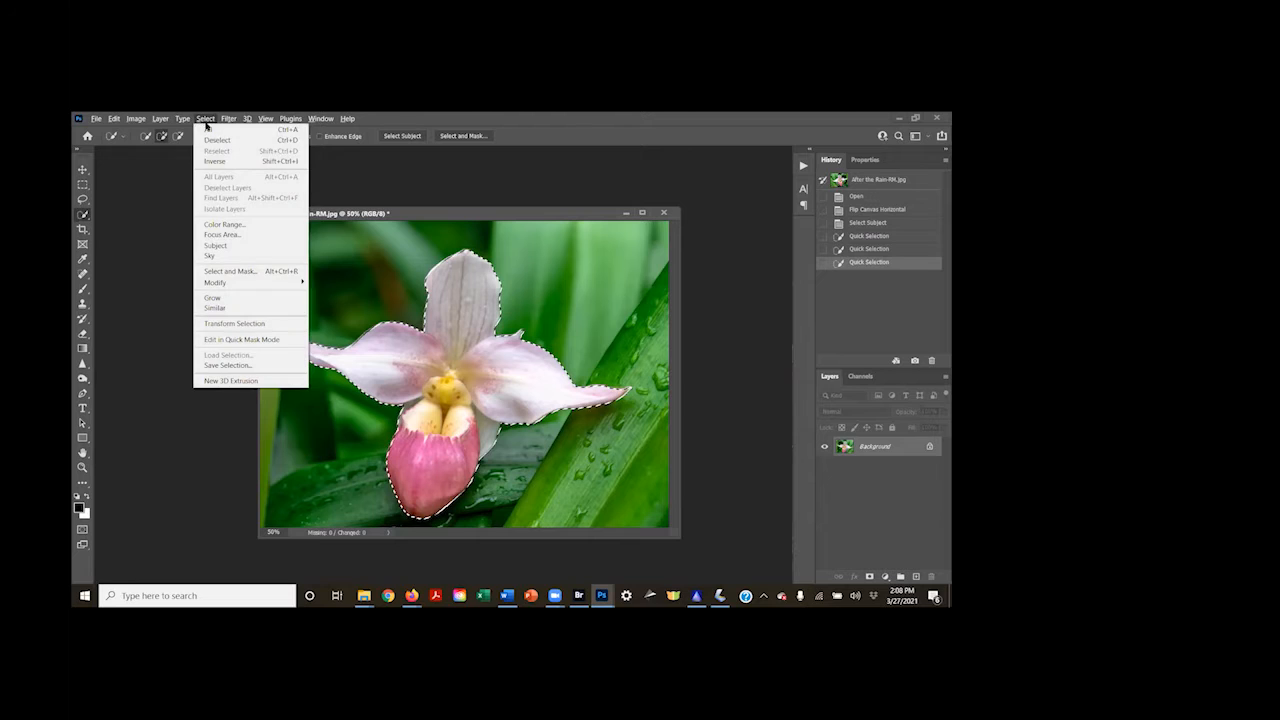
pyautogui.click(211, 162)
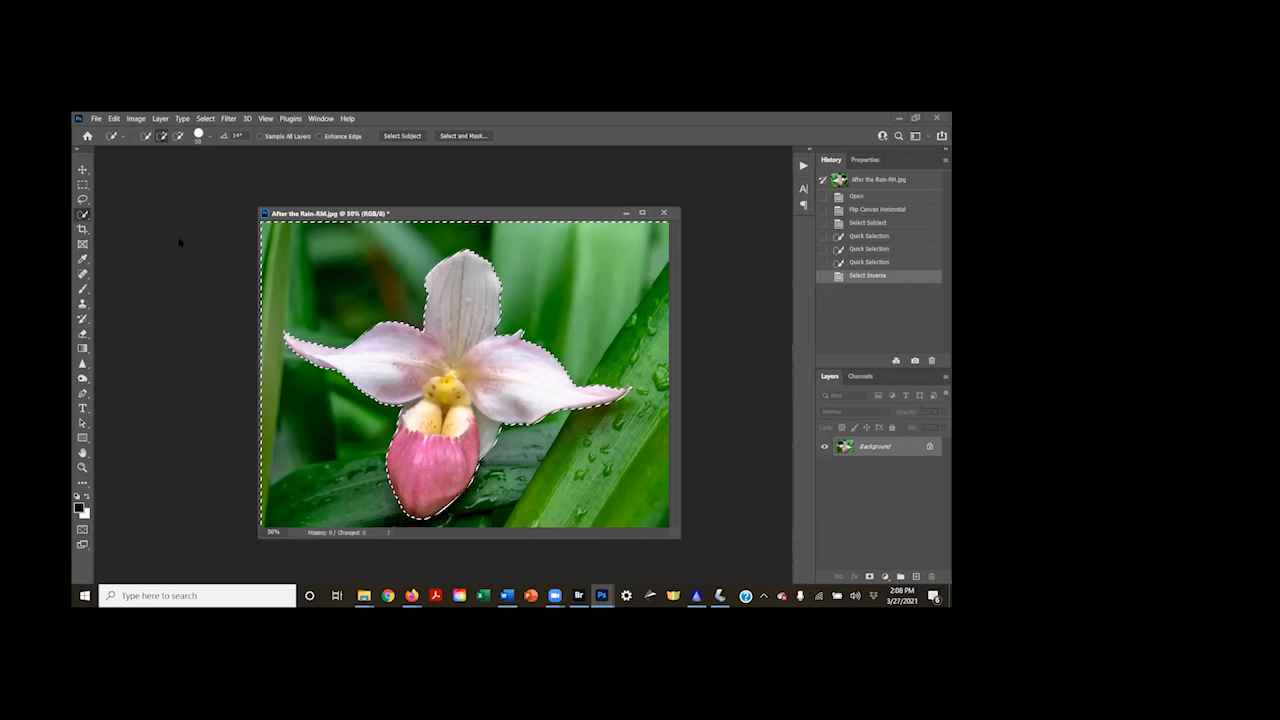
pyautogui.click(885, 578)
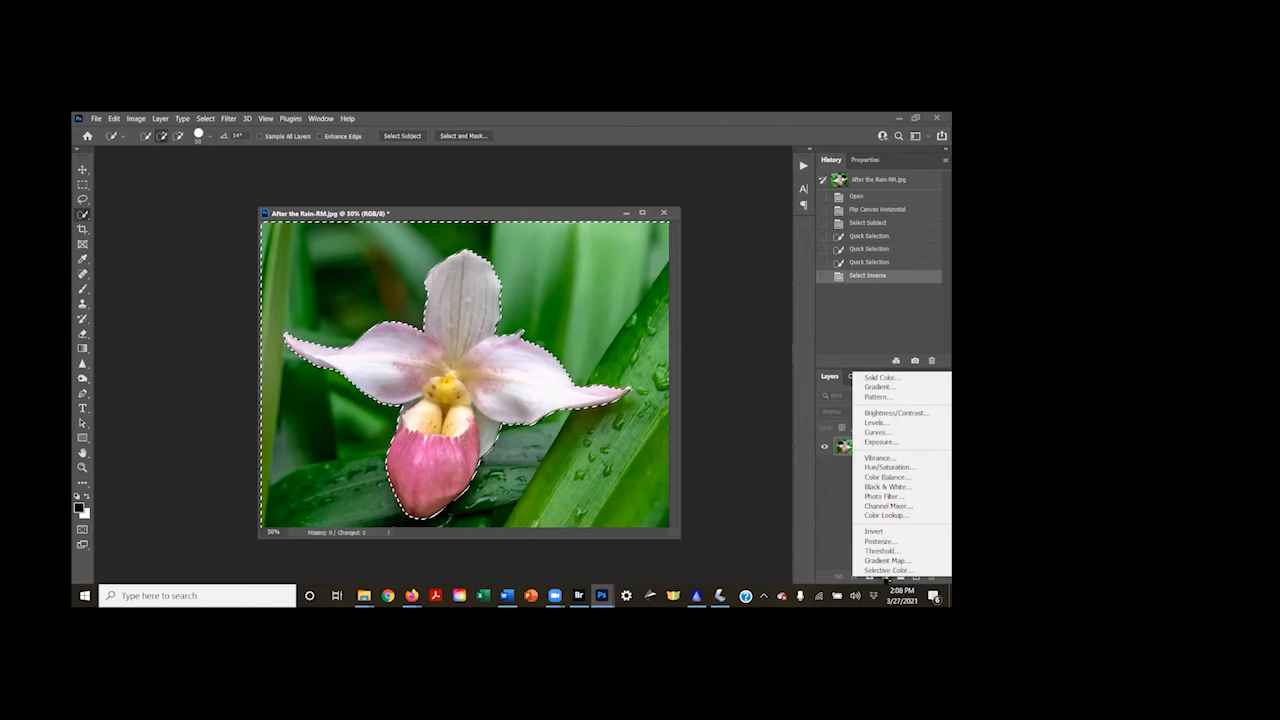
pyautogui.click(880, 423)
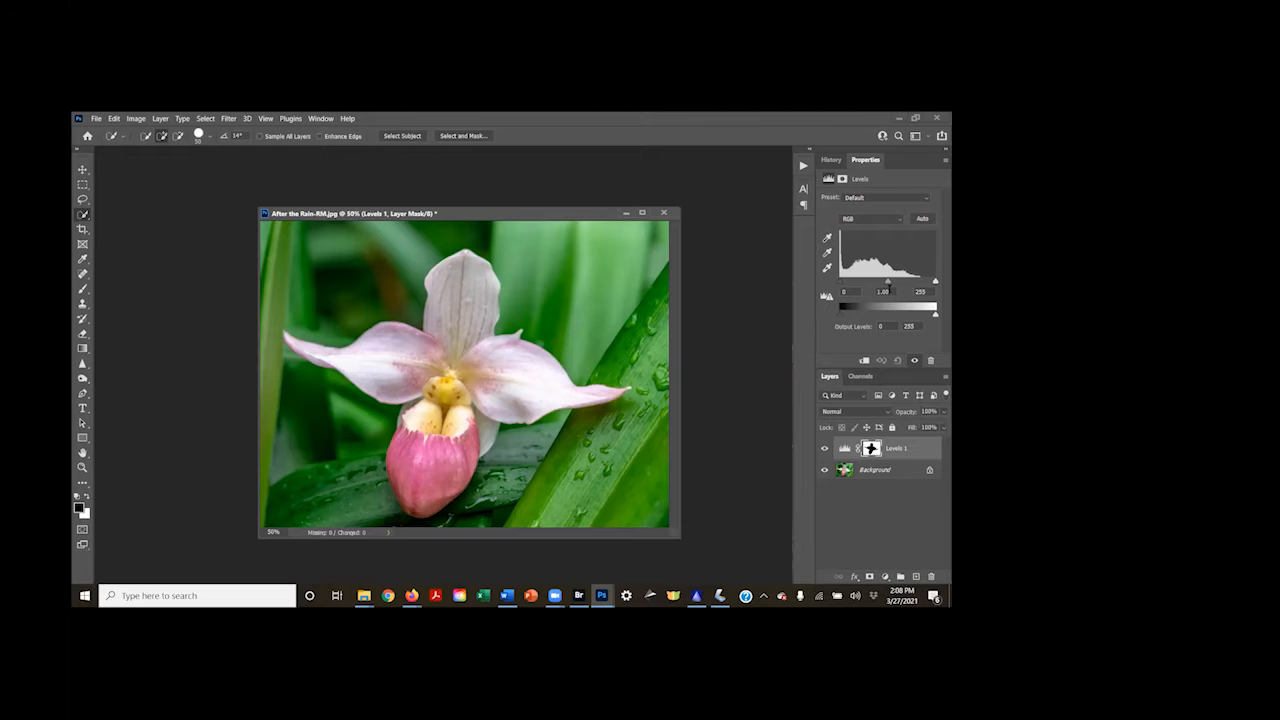
pyautogui.moveTo(886, 282)
pyautogui.mouseDown()
pyautogui.moveTo(932, 281)
pyautogui.moveTo(911, 280)
pyautogui.mouseUp()
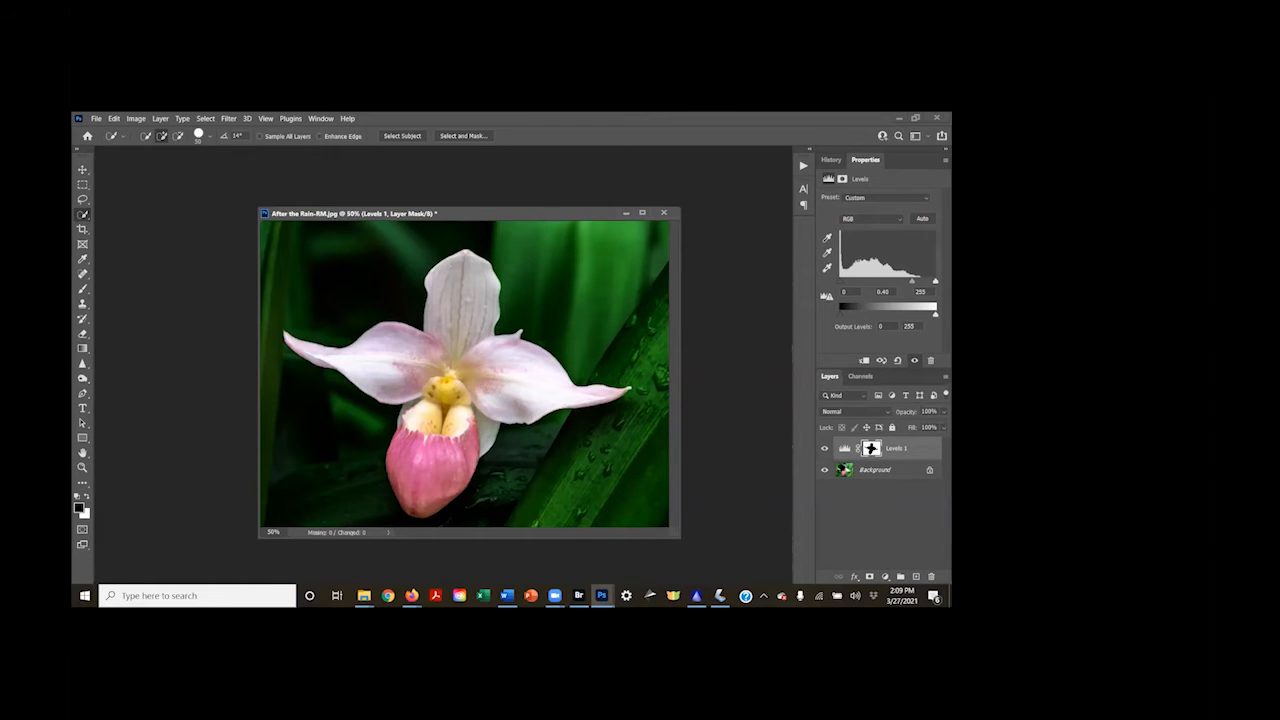
# Darken the bright leaves around the orchid on the Background layer with the Burn tool
pyautogui.click(858, 470)
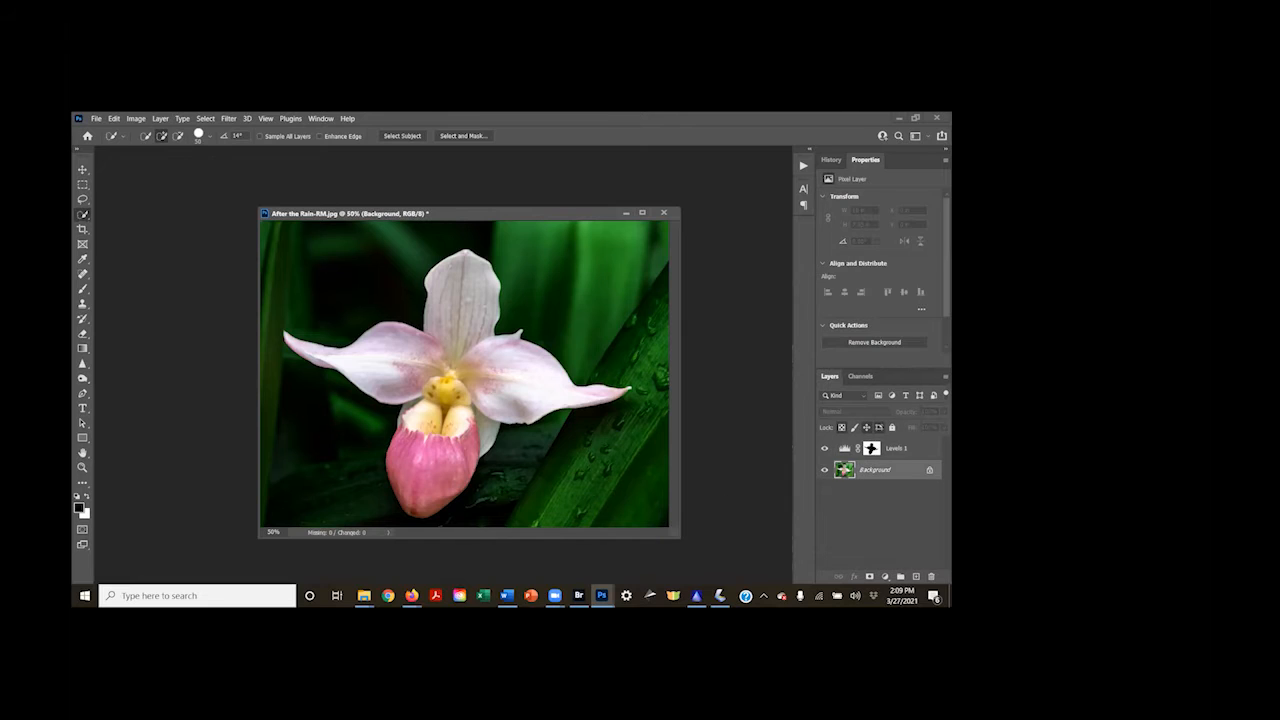
pyautogui.click(84, 378)
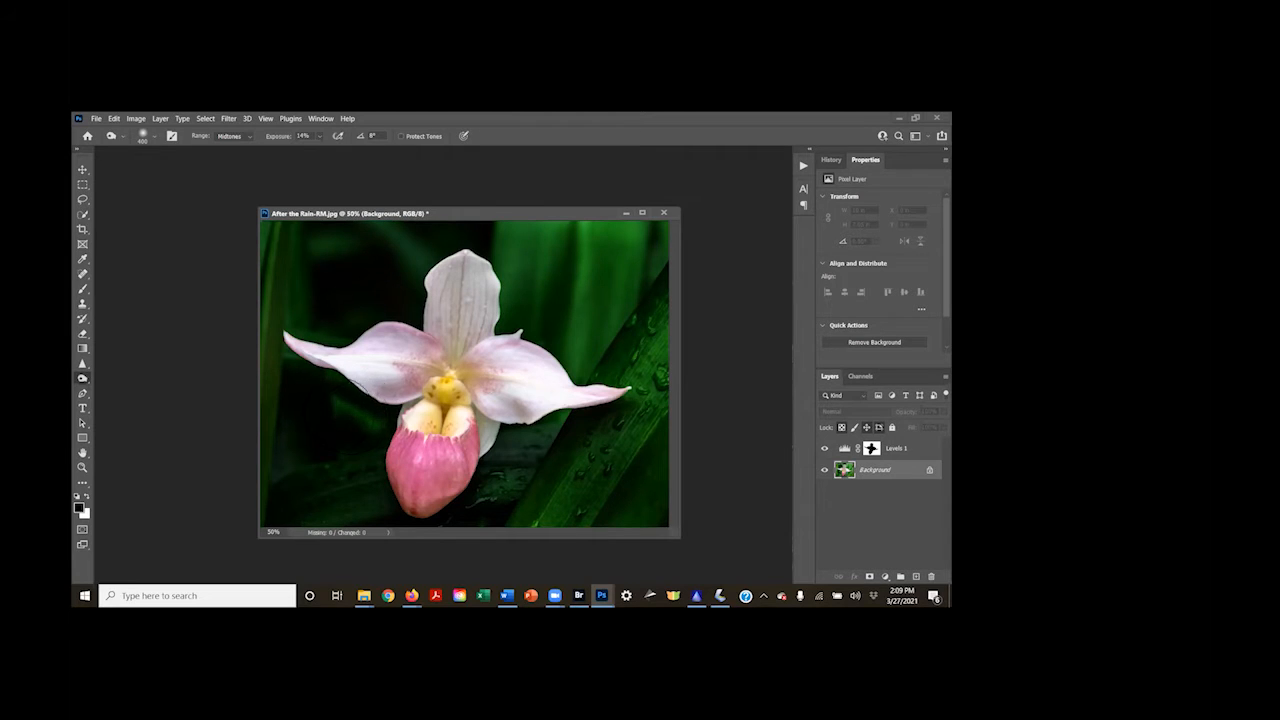
pyautogui.moveTo(433, 212); pyautogui.dragTo(433, 222)
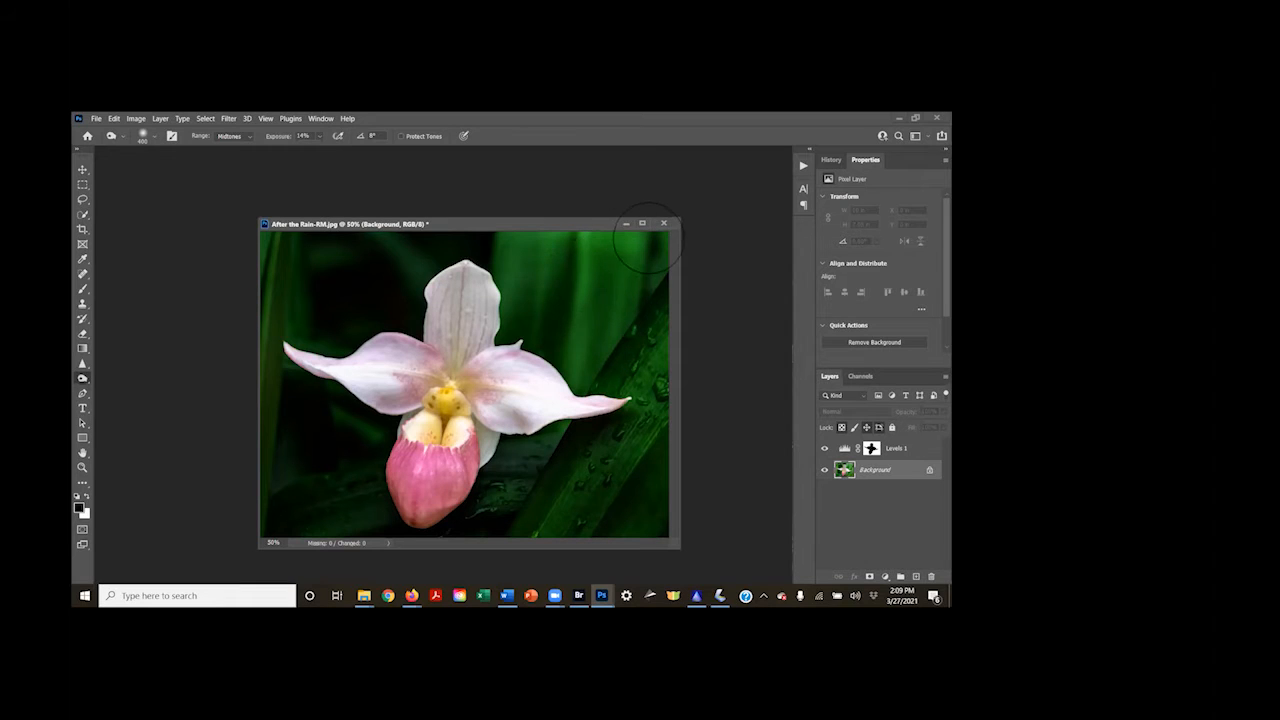
pyautogui.moveTo(535, 242)
pyautogui.mouseDown()
pyautogui.moveTo(609, 237)
pyautogui.moveTo(582, 340)
pyautogui.moveTo(598, 308)
pyautogui.moveTo(645, 322)
pyautogui.moveTo(581, 254)
pyautogui.mouseUp()
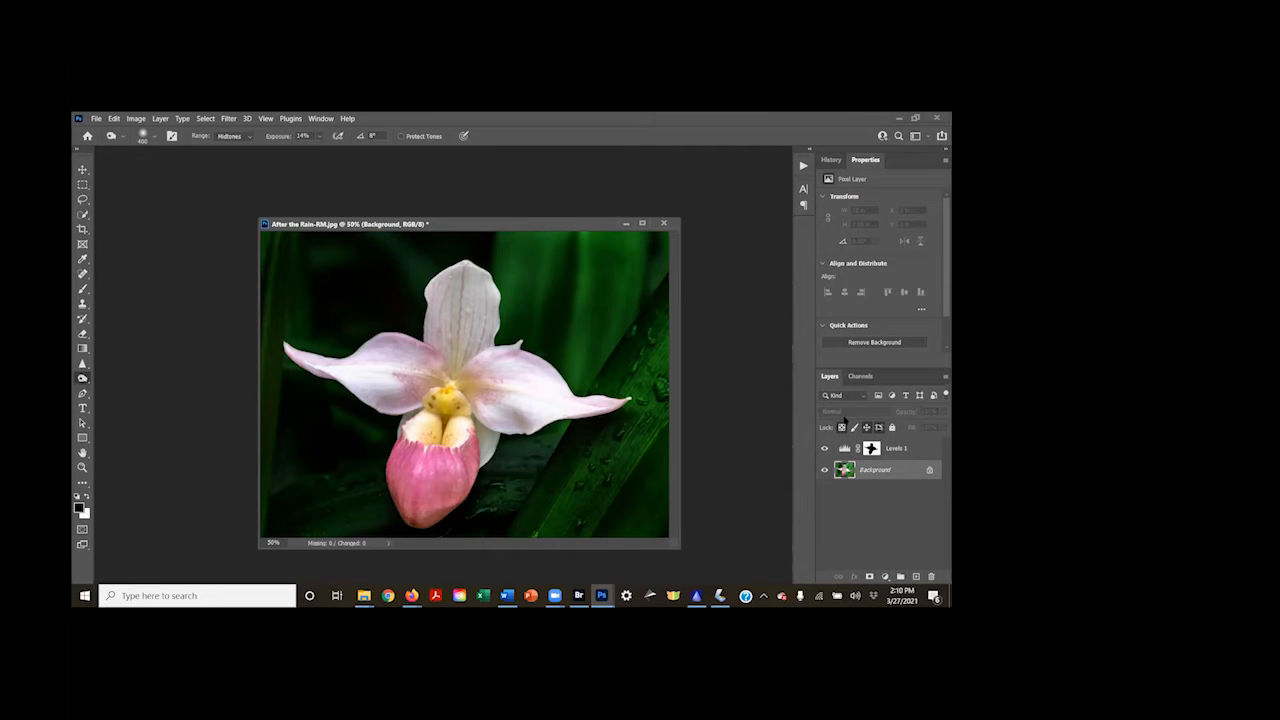
# Compare the edited orchid with its Open and Flip Canvas Horizontal history states, returning to the latest Burn Tool state
pyautogui.click(831, 160)
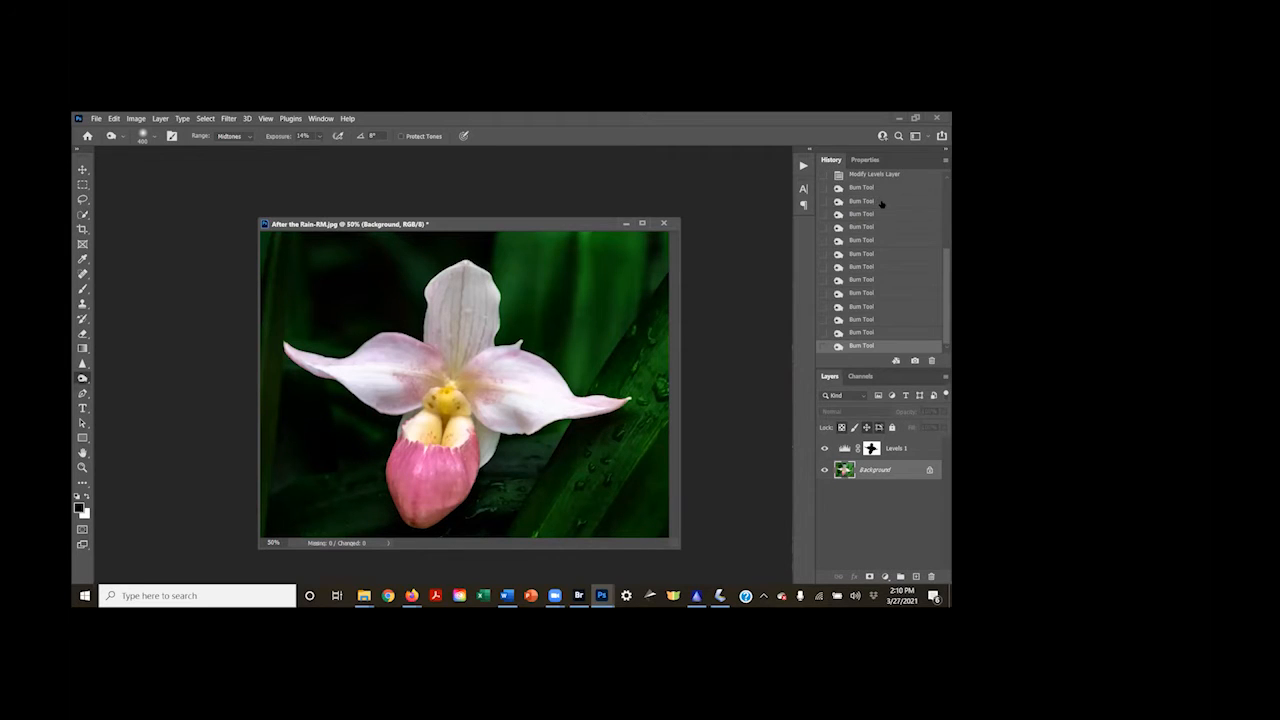
pyautogui.scroll(5, 880, 203)
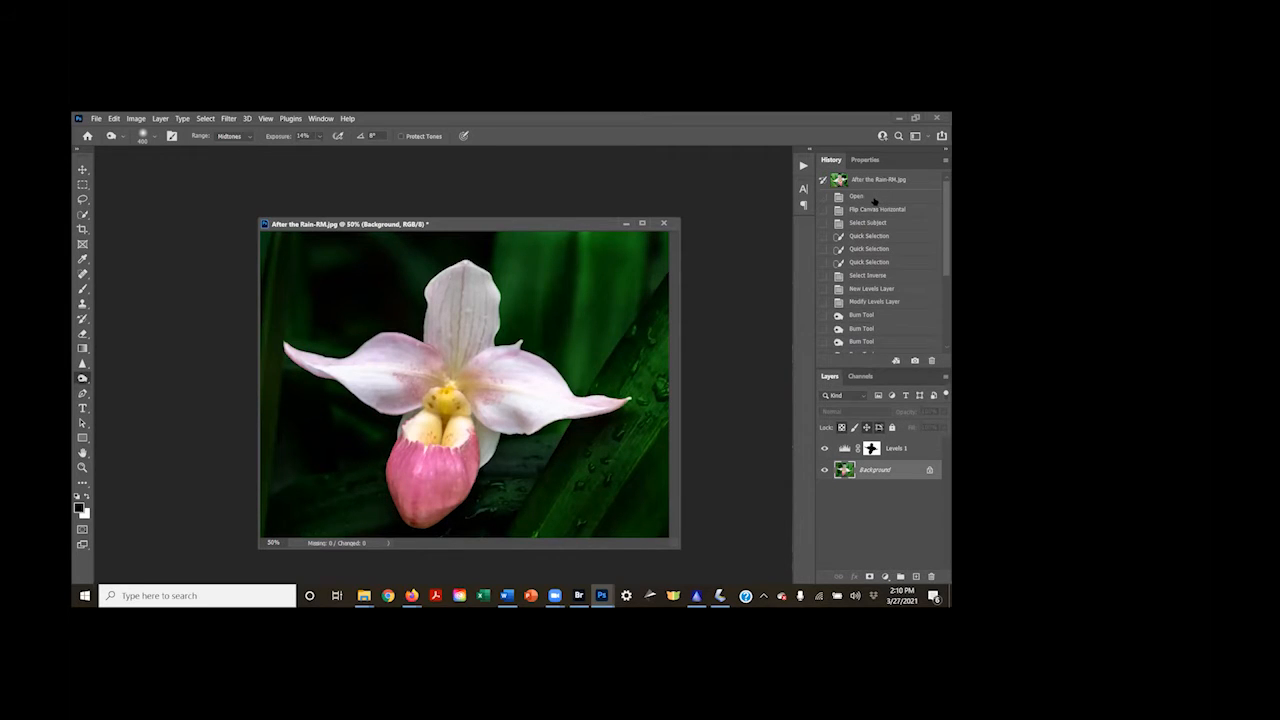
pyautogui.click(871, 197)
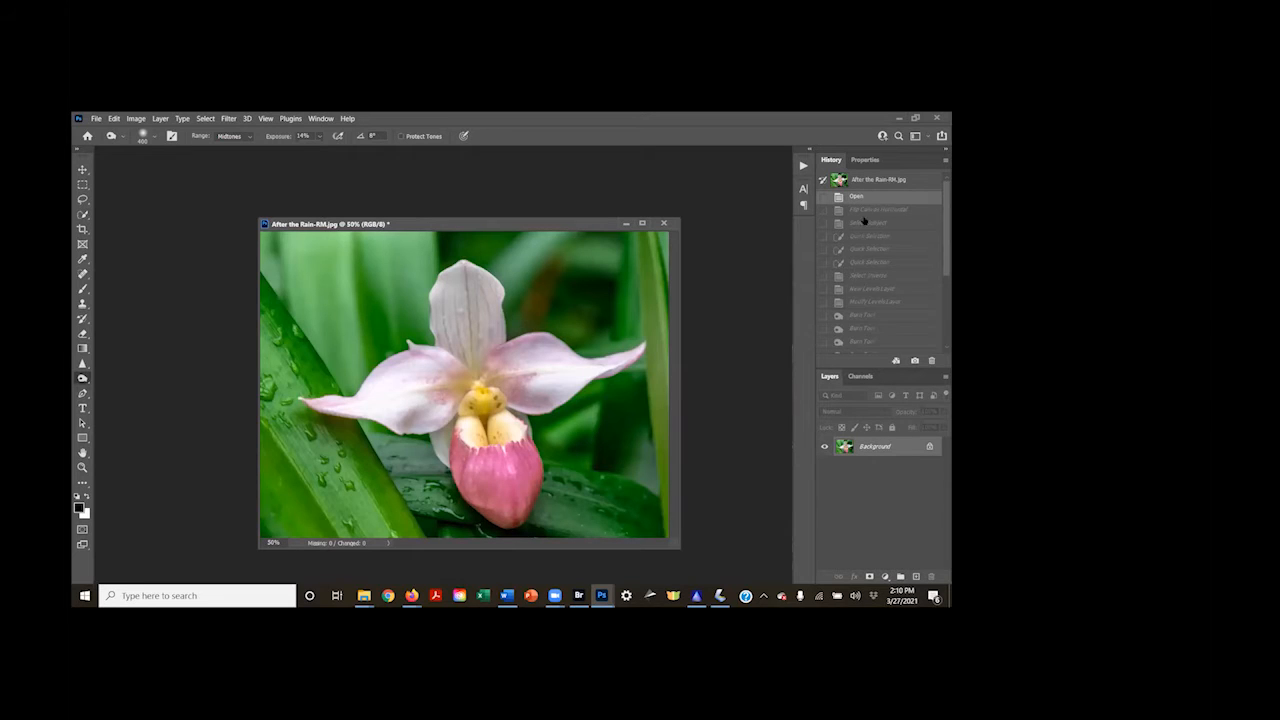
pyautogui.click(862, 210)
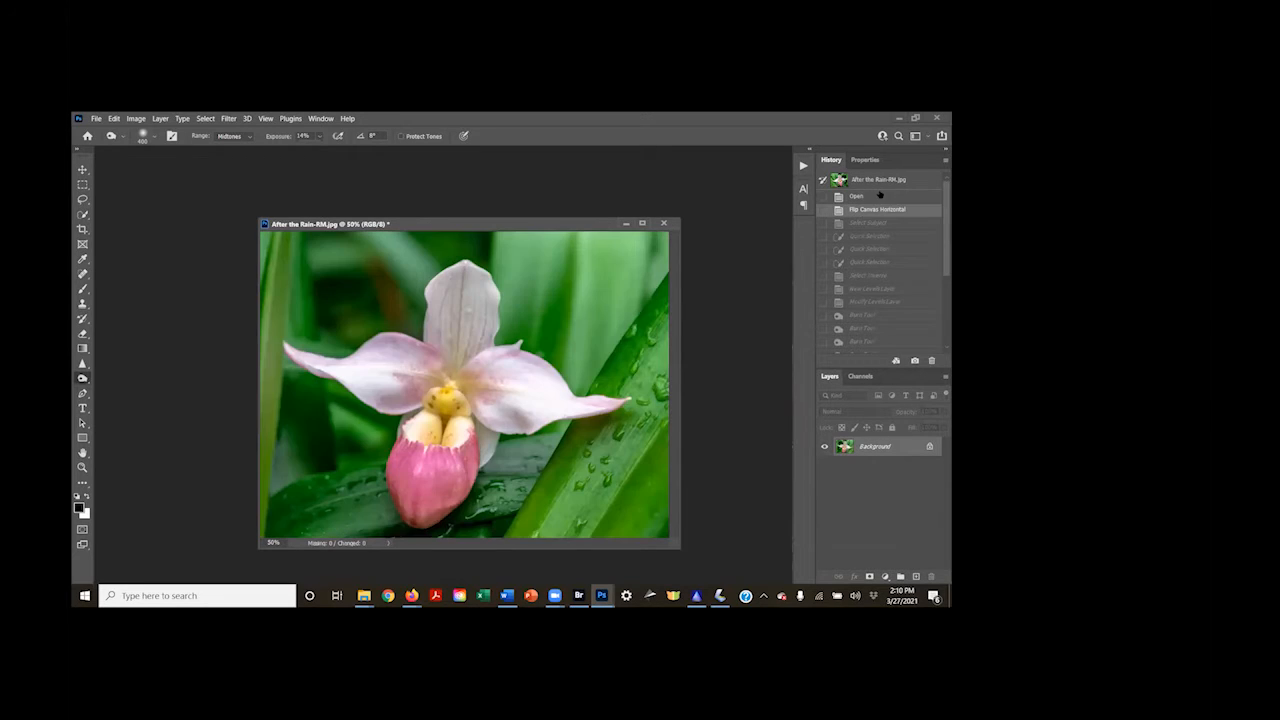
pyautogui.scroll(-5, 892, 320)
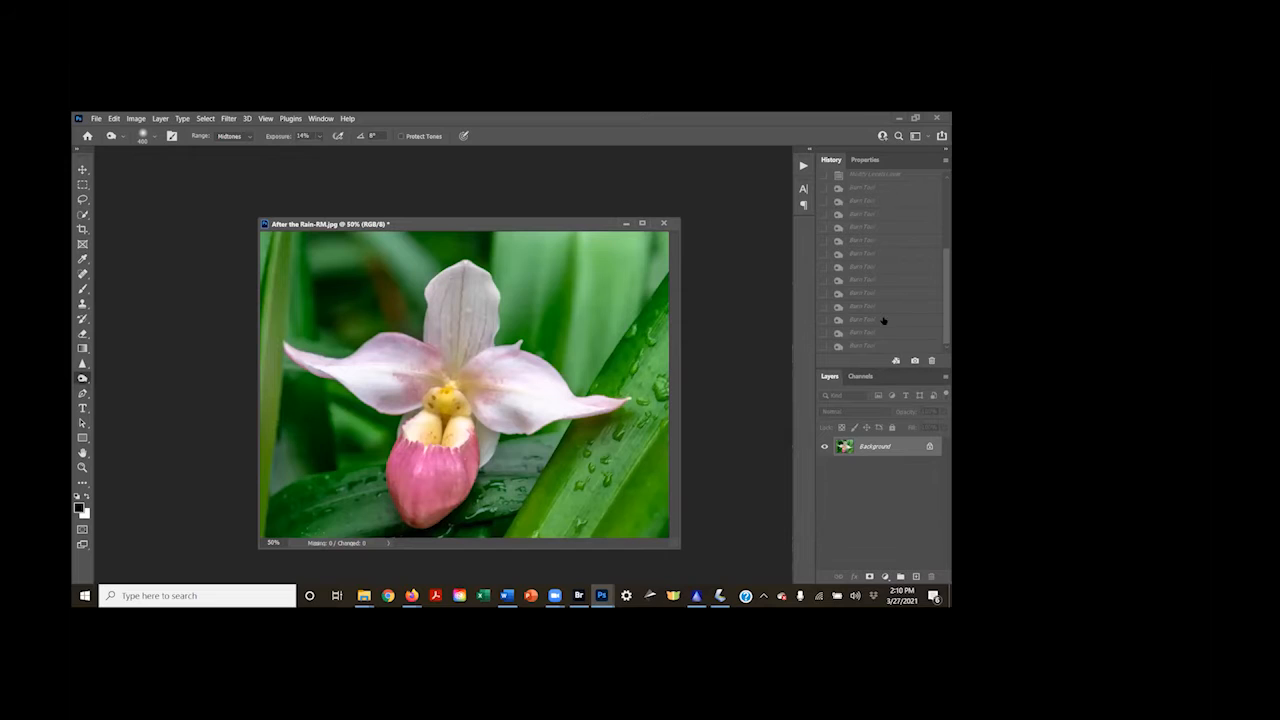
pyautogui.click(874, 346)
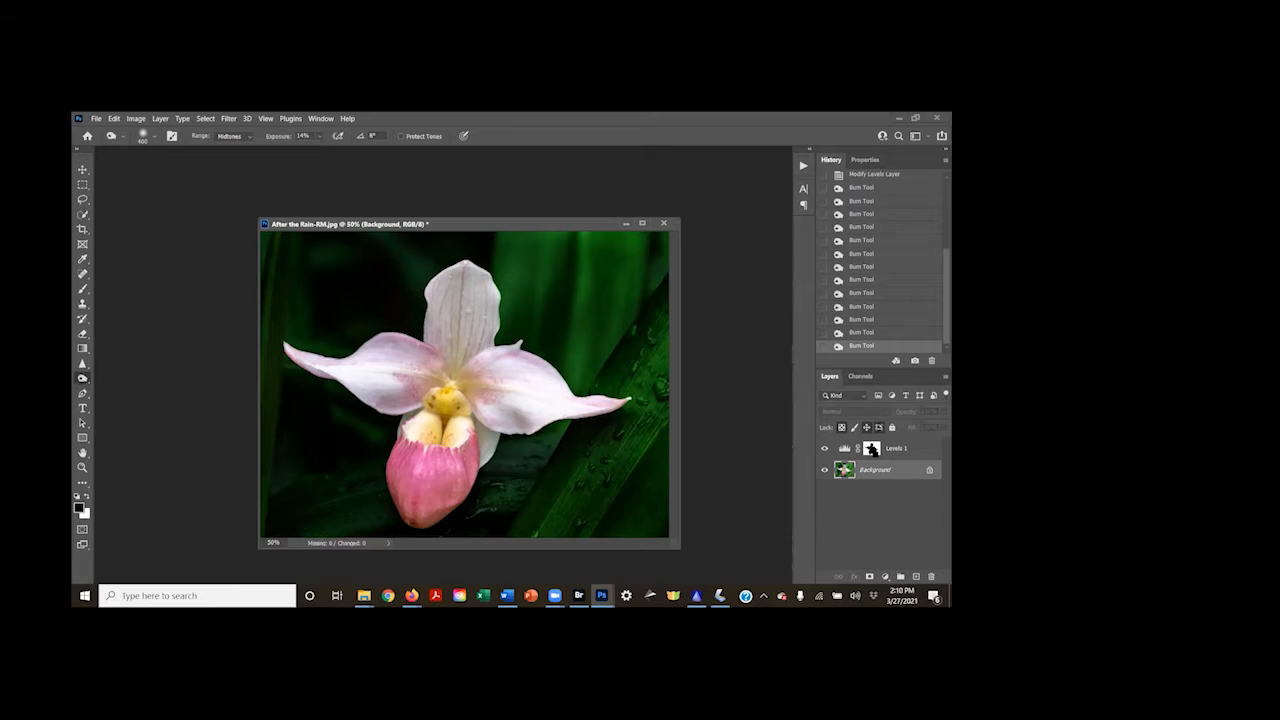
# Load the Levels 1 mask as a selection and invert it to select only the orchid
pyautogui.keyDown('ctrl'); pyautogui.click(871, 449); pyautogui.keyUp('ctrl')
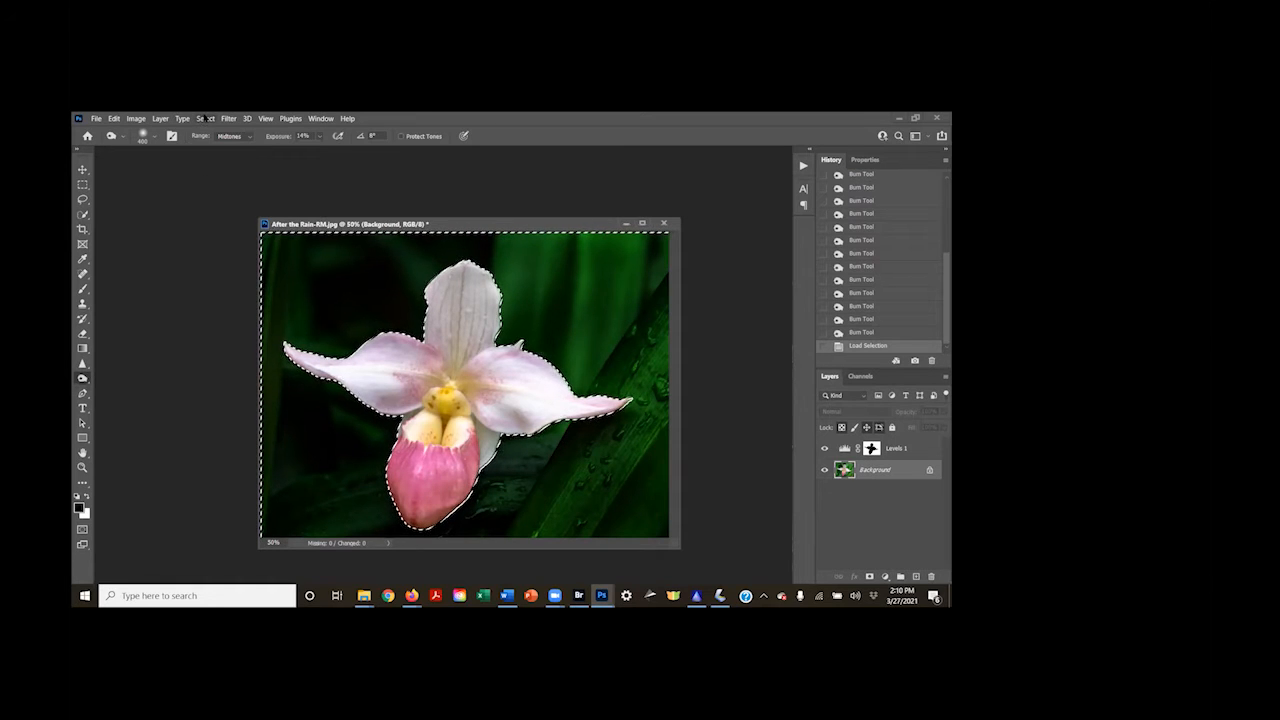
pyautogui.click(205, 118)
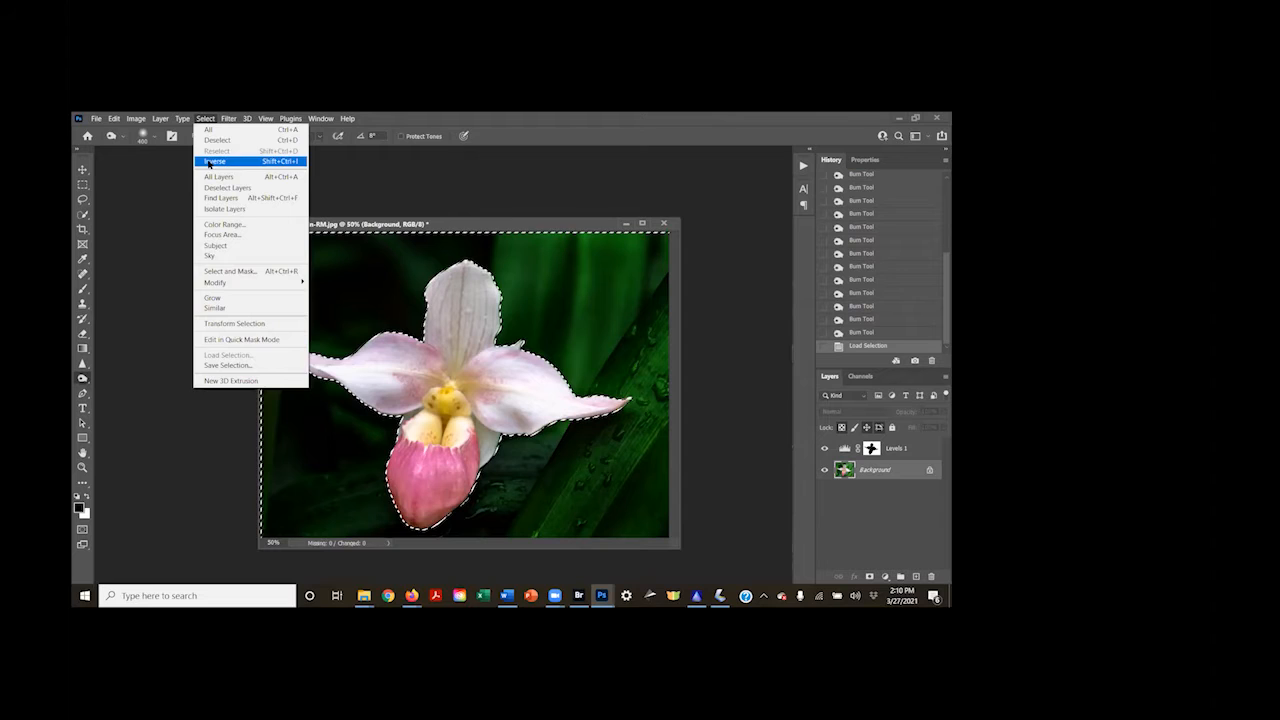
pyautogui.click(212, 160)
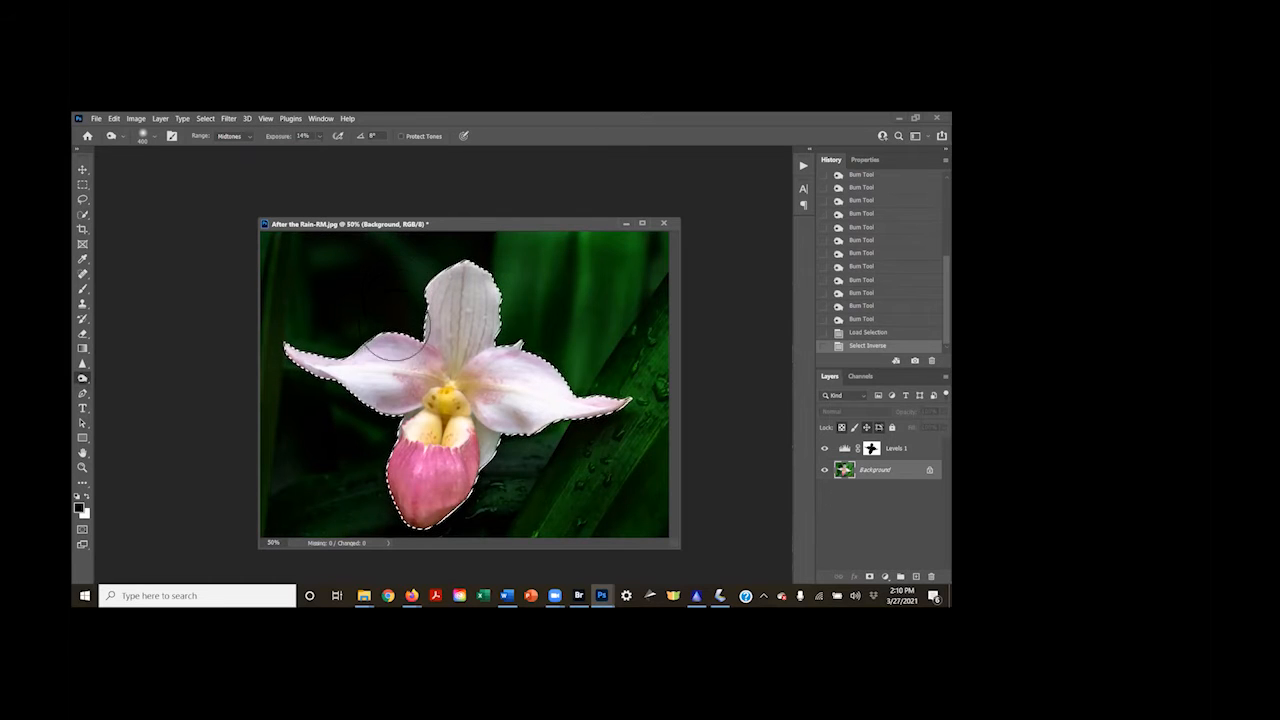
# Apply the Camera Raw Filter to the selected orchid with Texture +54, Clarity +47 and added sharpening
pyautogui.click(228, 118)
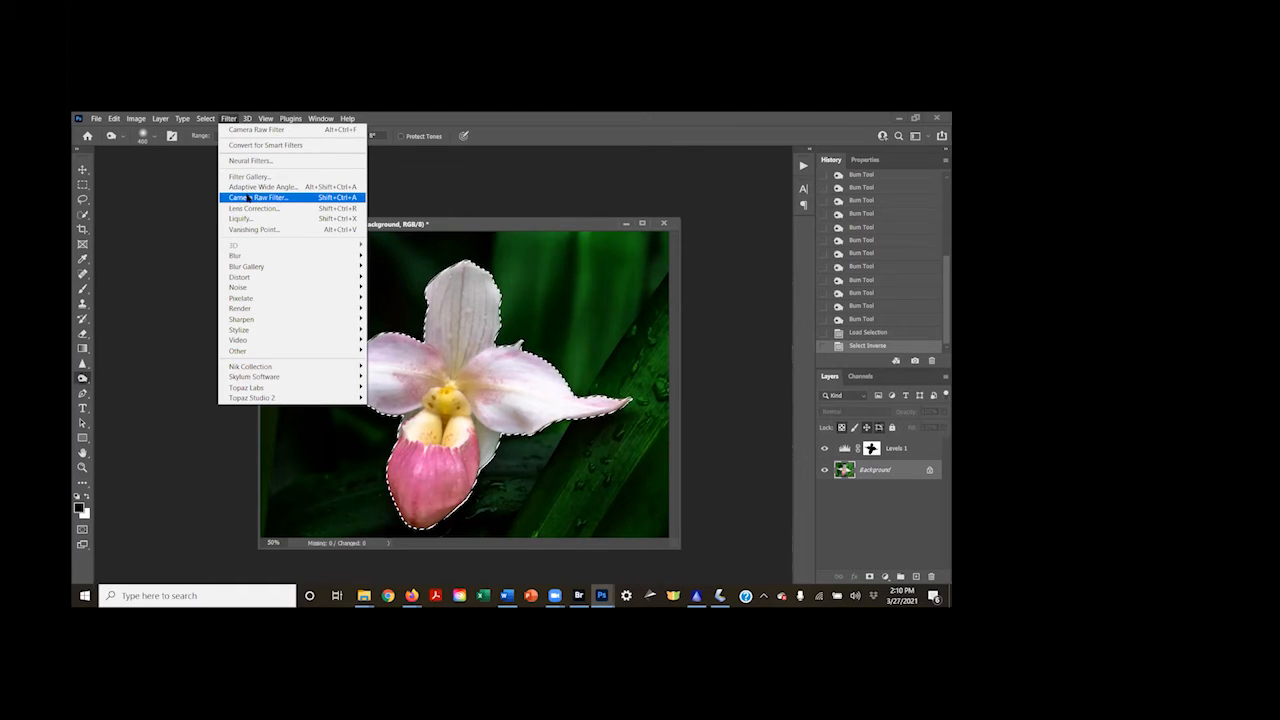
pyautogui.click(248, 197)
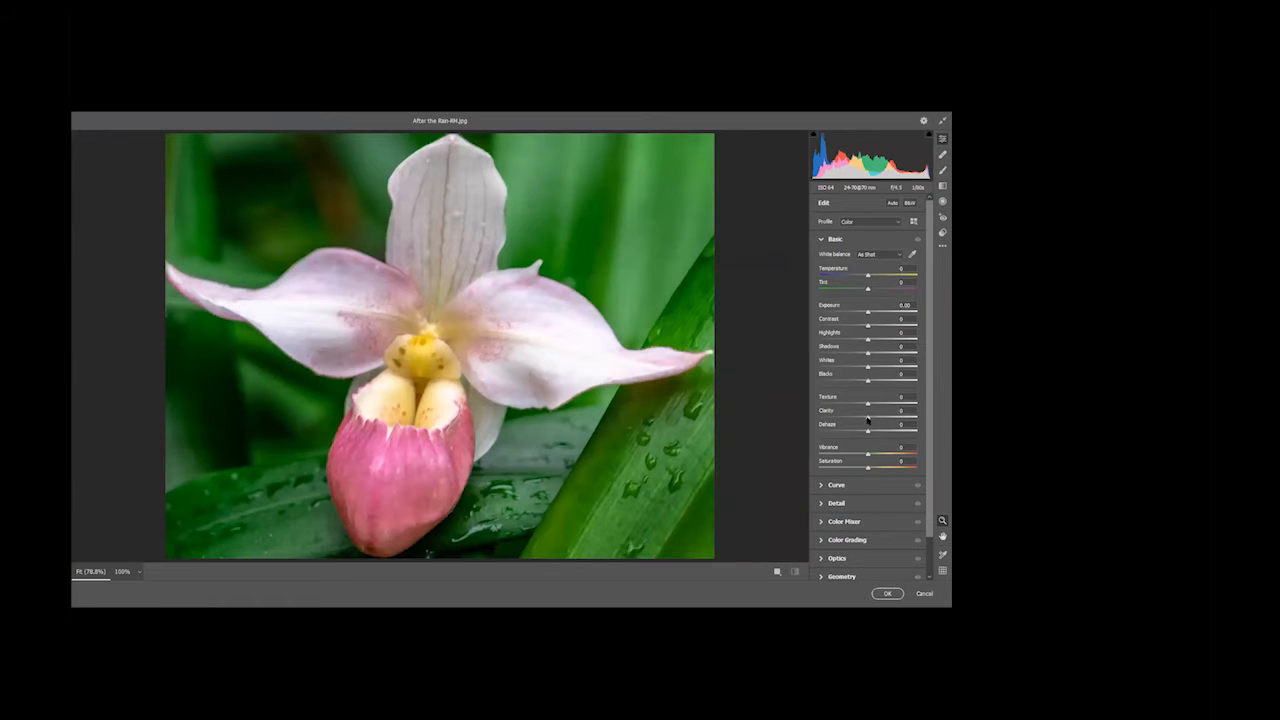
pyautogui.moveTo(867, 424); pyautogui.dragTo(893, 400)
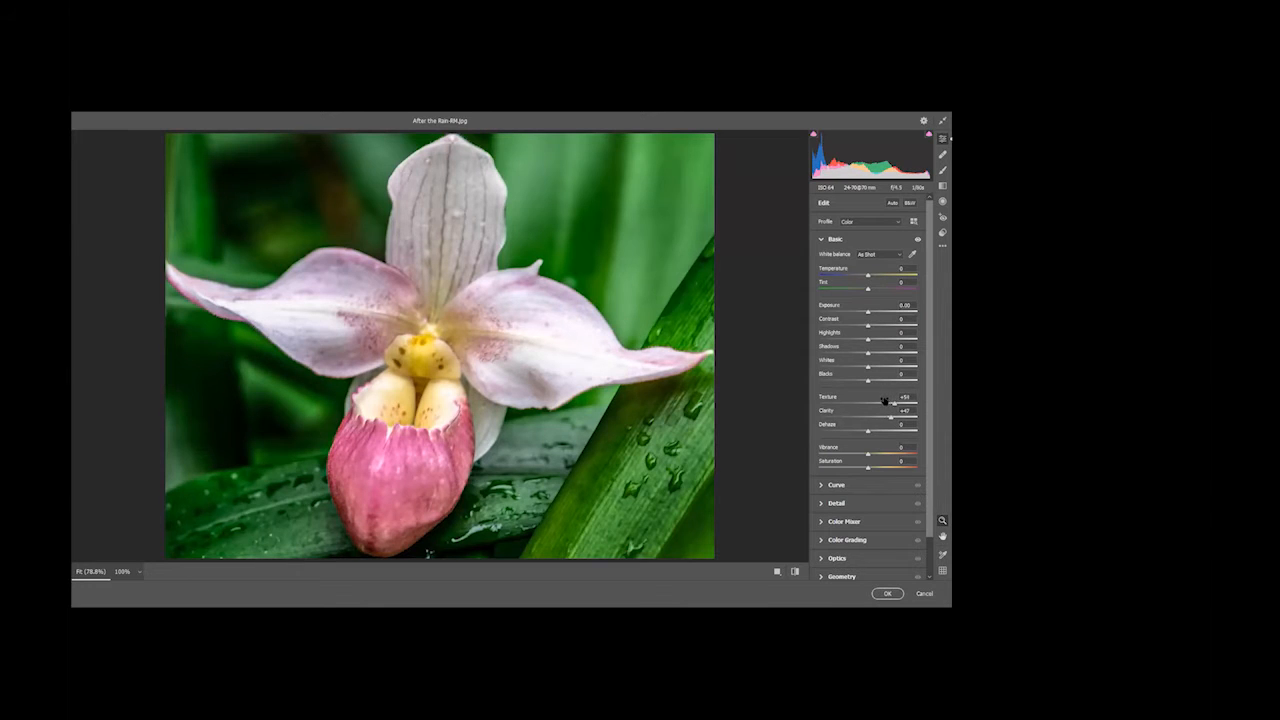
pyautogui.scroll(-1, 828, 416)
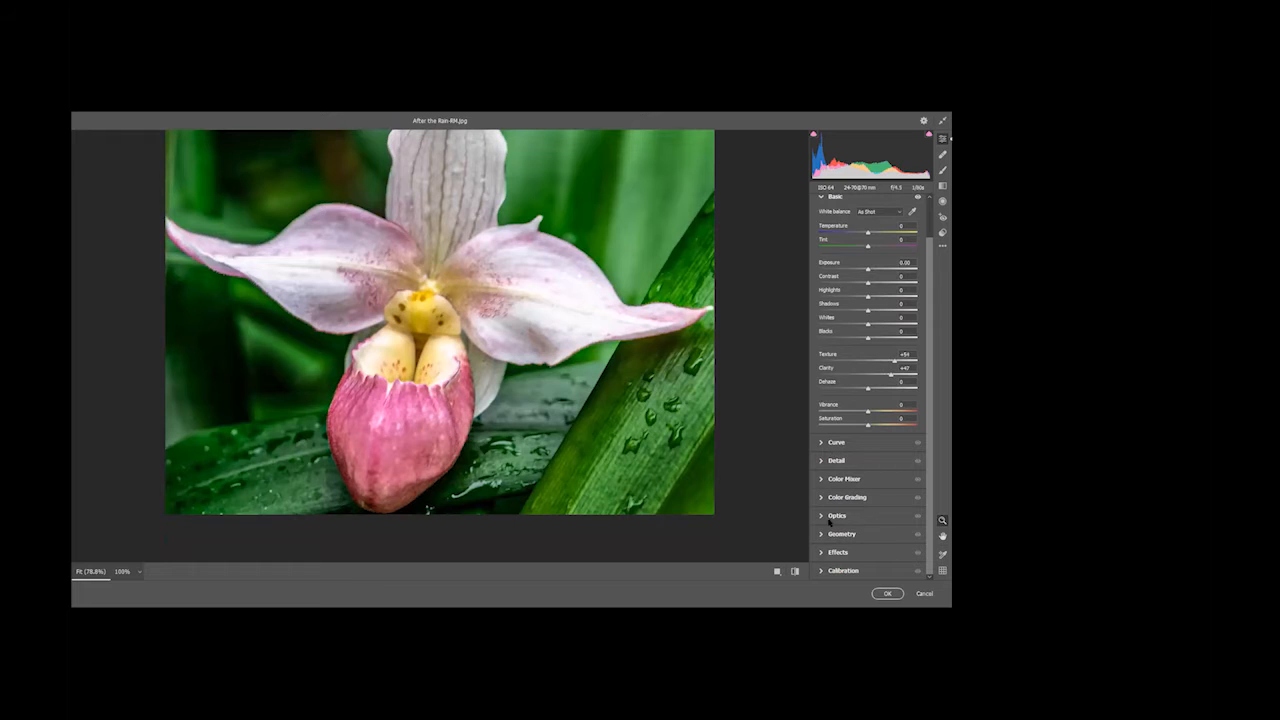
pyautogui.click(822, 461)
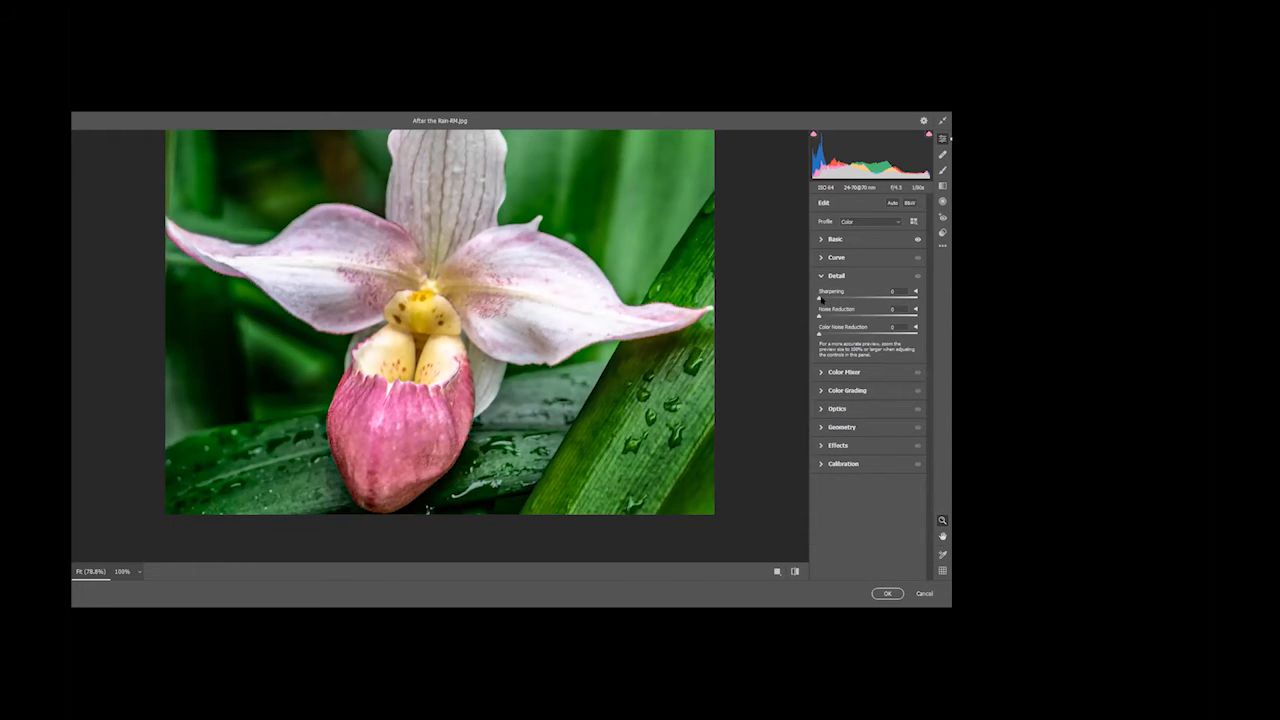
pyautogui.moveTo(819, 300); pyautogui.dragTo(858, 300)
pyautogui.click(886, 594)
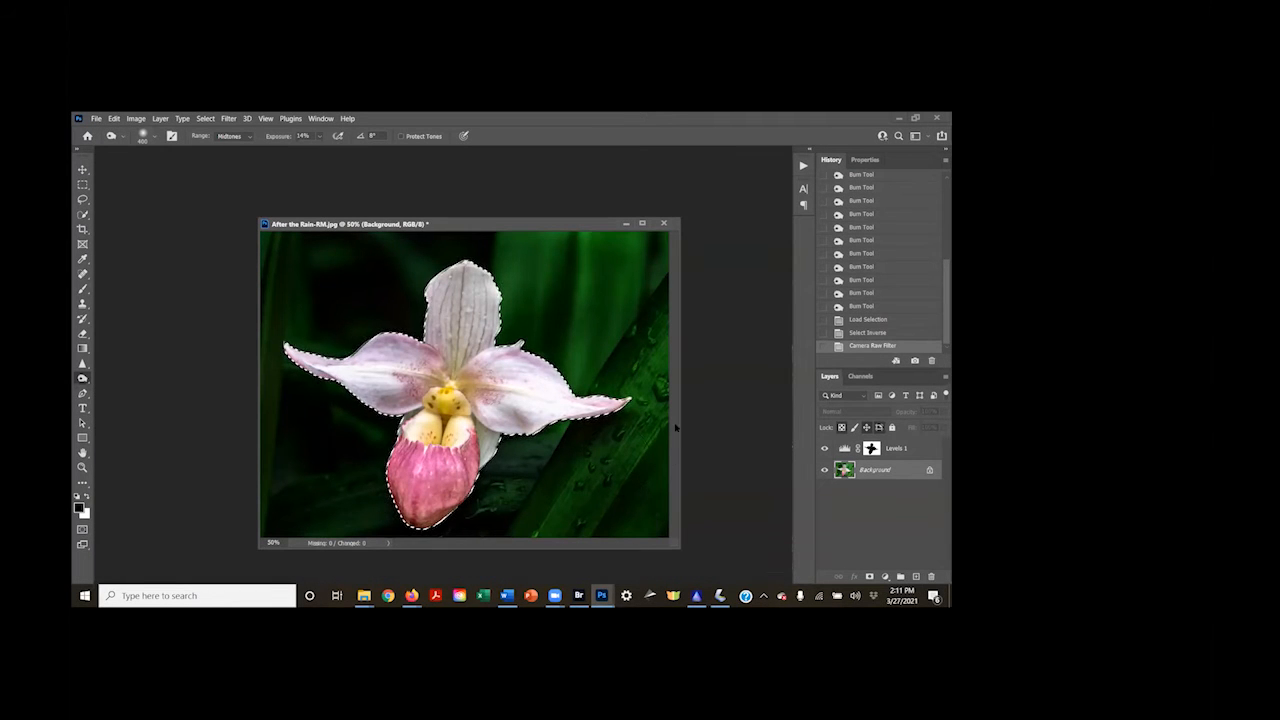
# Deselect the orchid and compare the photo before and after the Camera Raw Filter using its history states
pyautogui.hotkey('ctrl', 'd')
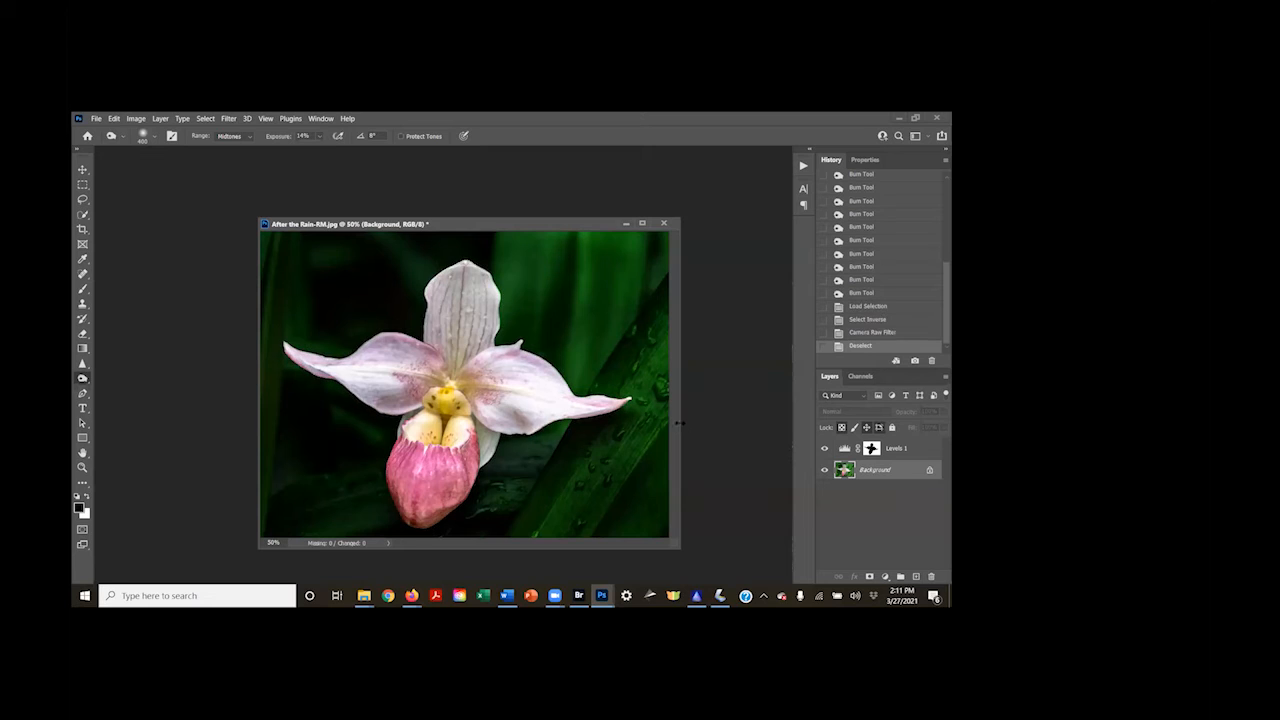
pyautogui.click(868, 319)
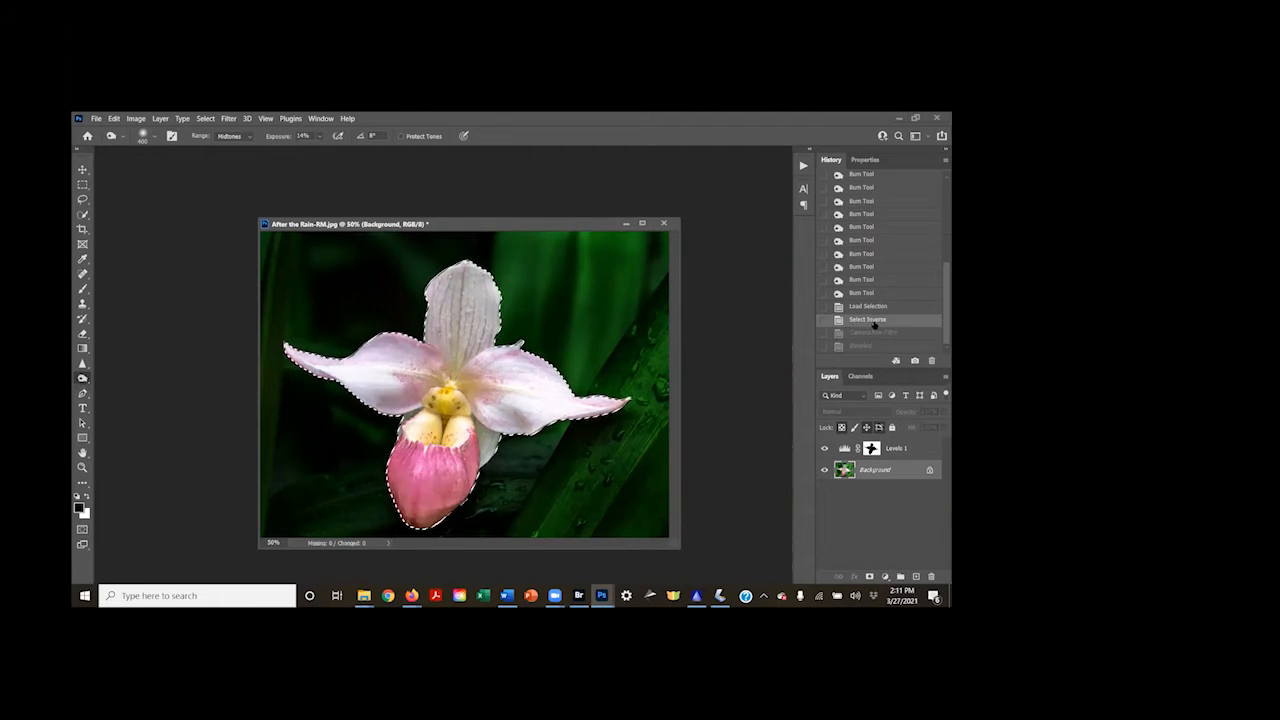
pyautogui.click(863, 346)
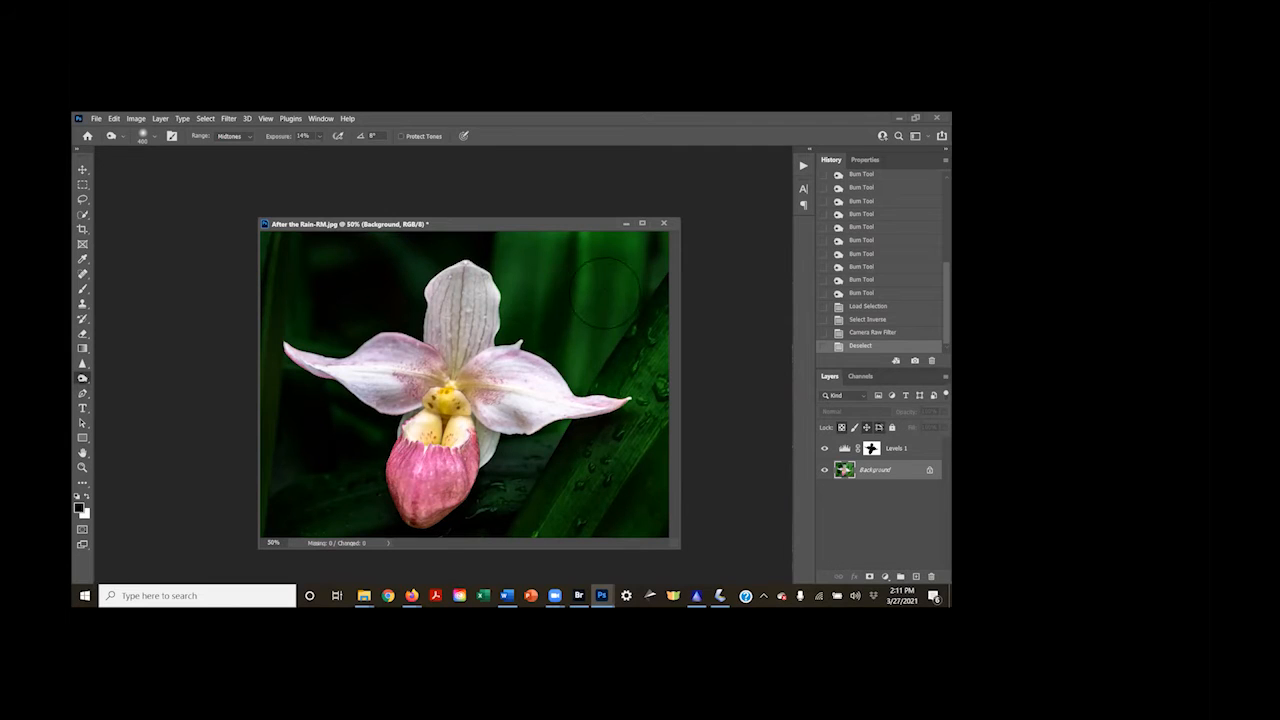
# Darken the bright leaves to the upper right of the orchid with the Burn tool
pyautogui.rightClick(84, 381)
pyautogui.click(125, 389)
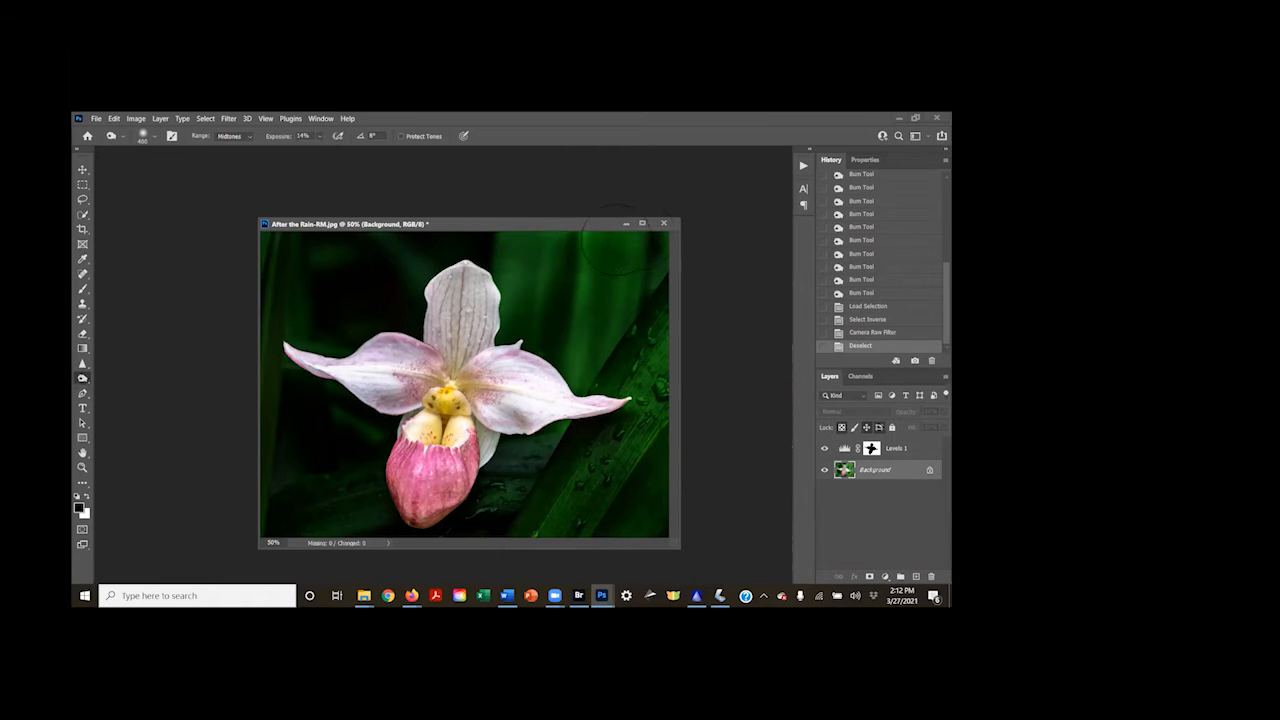
pyautogui.moveTo(593, 373); pyautogui.dragTo(668, 252)
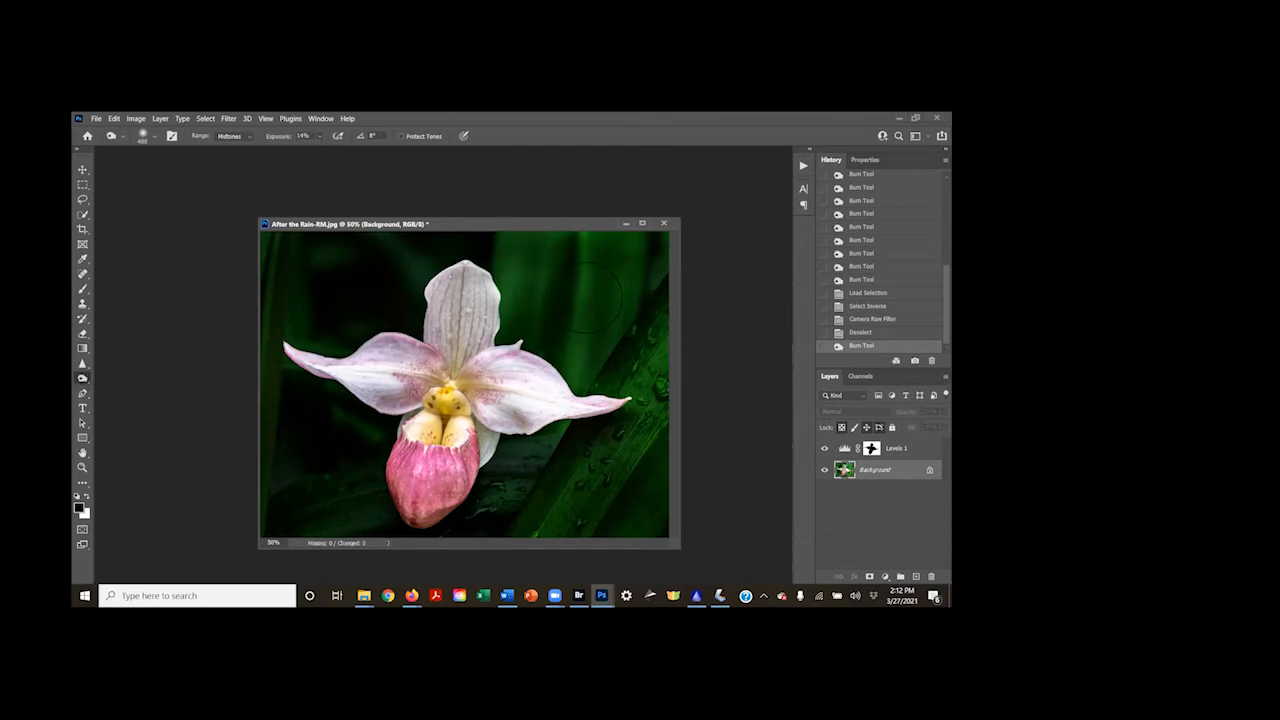
# Compare the finished orchid with the original and flipped history states, returning to the last Burn Tool stroke
pyautogui.scroll(5, 876, 260)
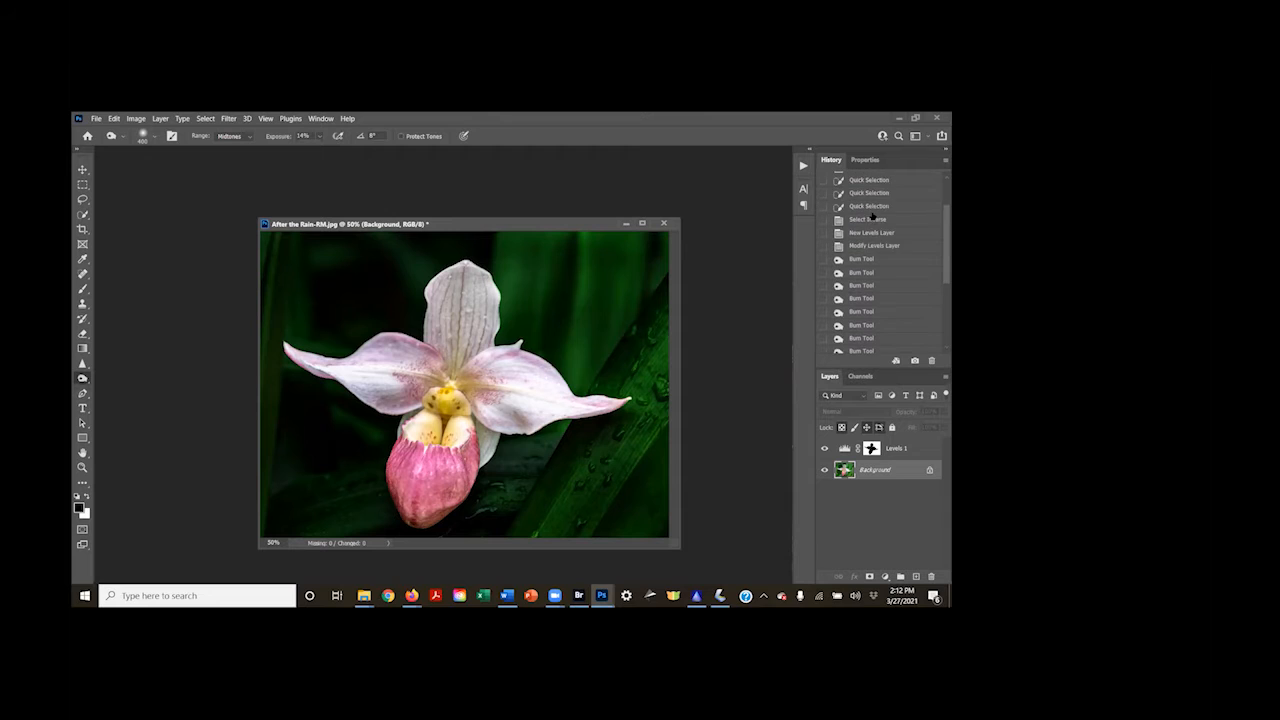
pyautogui.scroll(3, 872, 215)
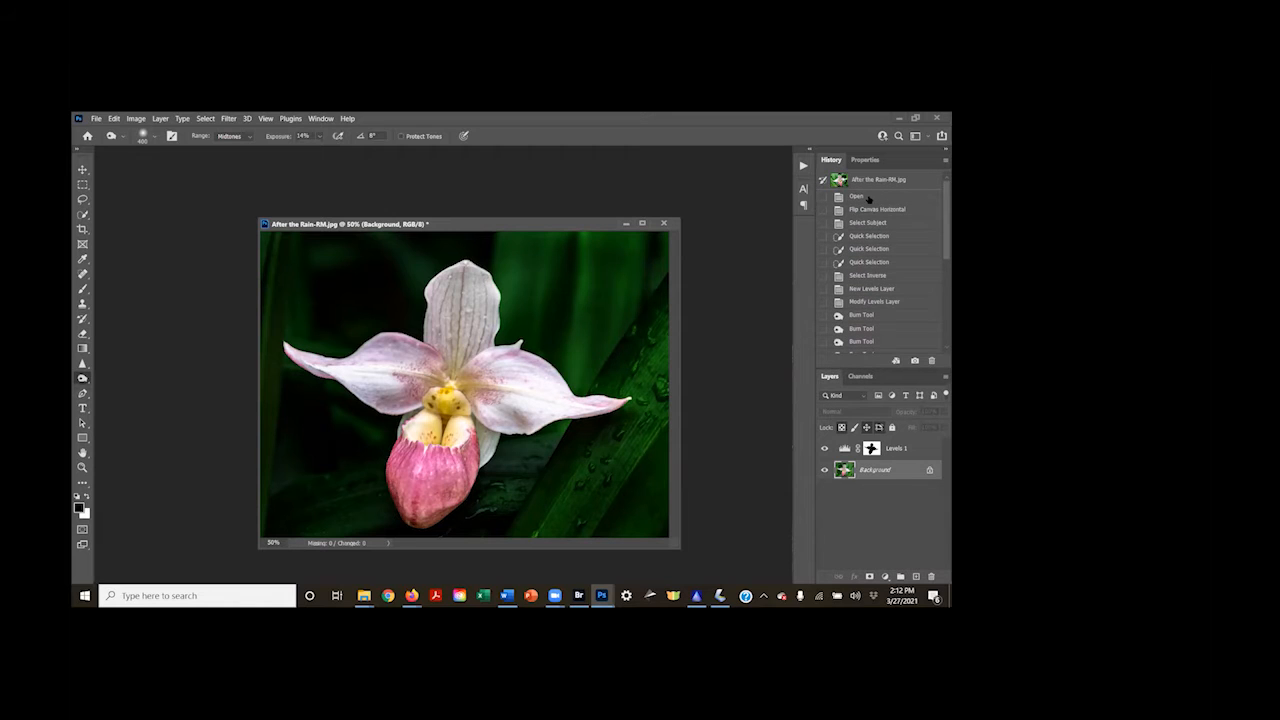
pyautogui.click(866, 197)
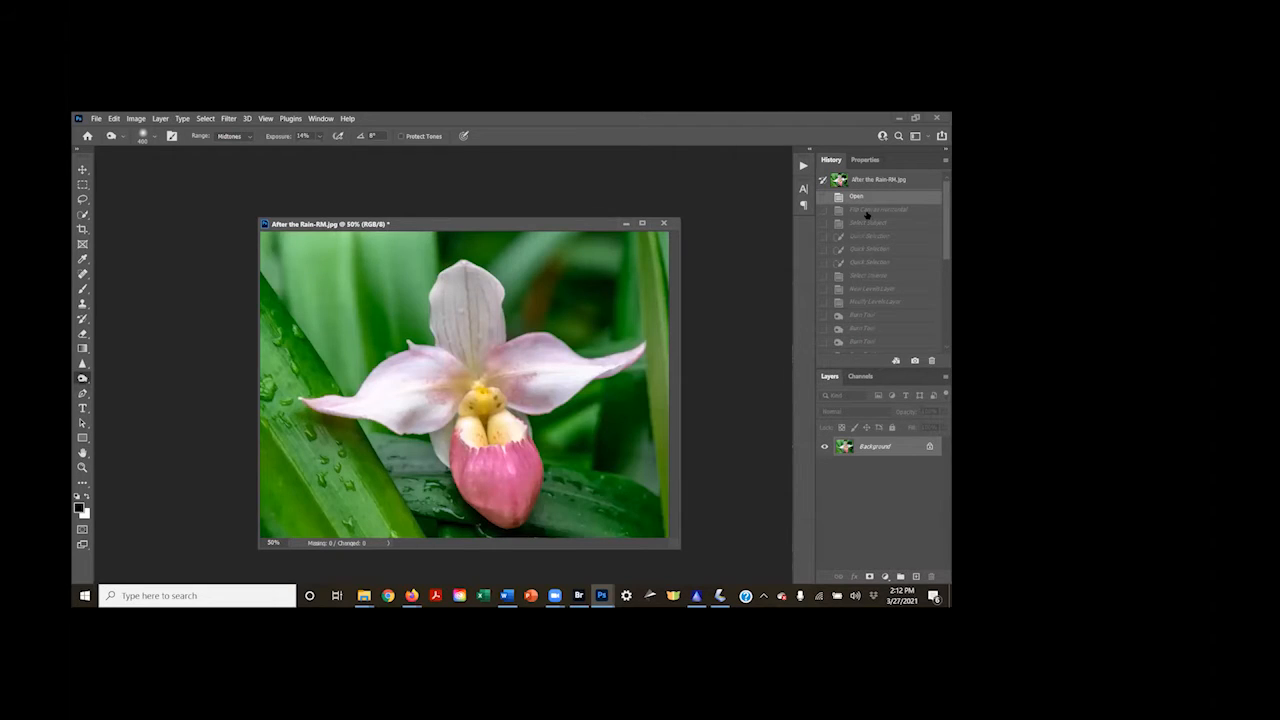
pyautogui.click(867, 210)
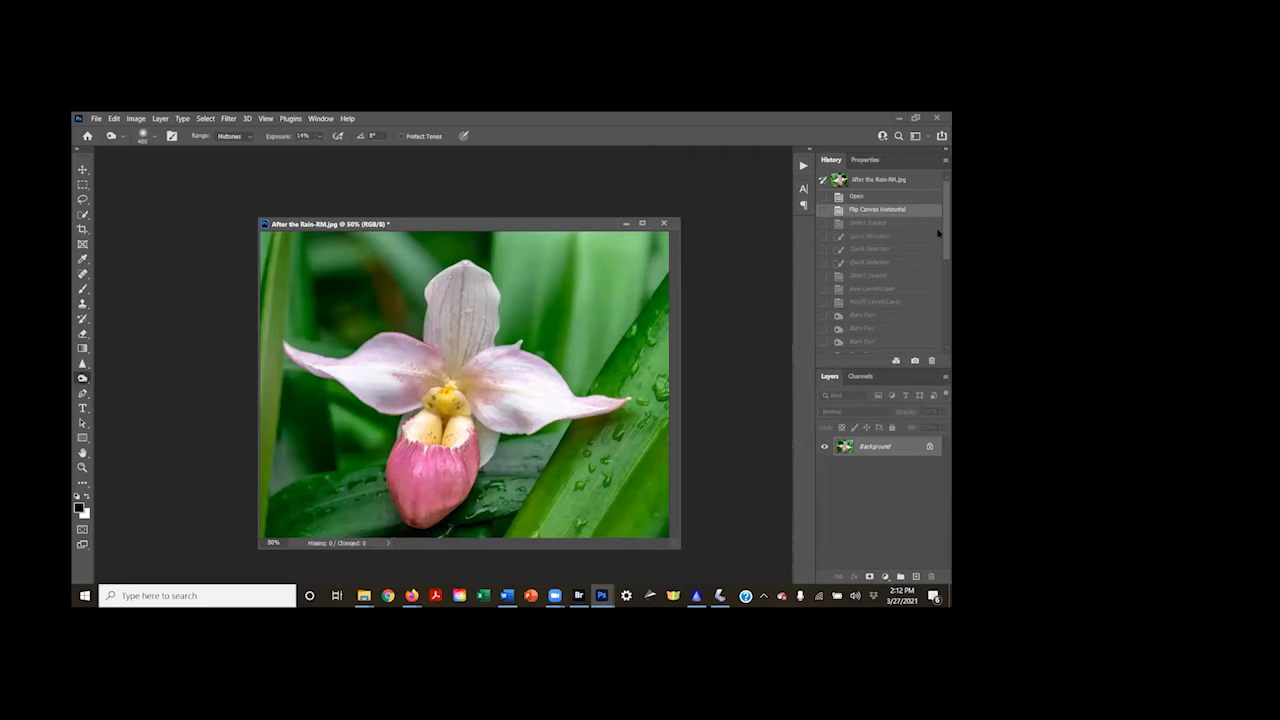
pyautogui.scroll(-5, 938, 235)
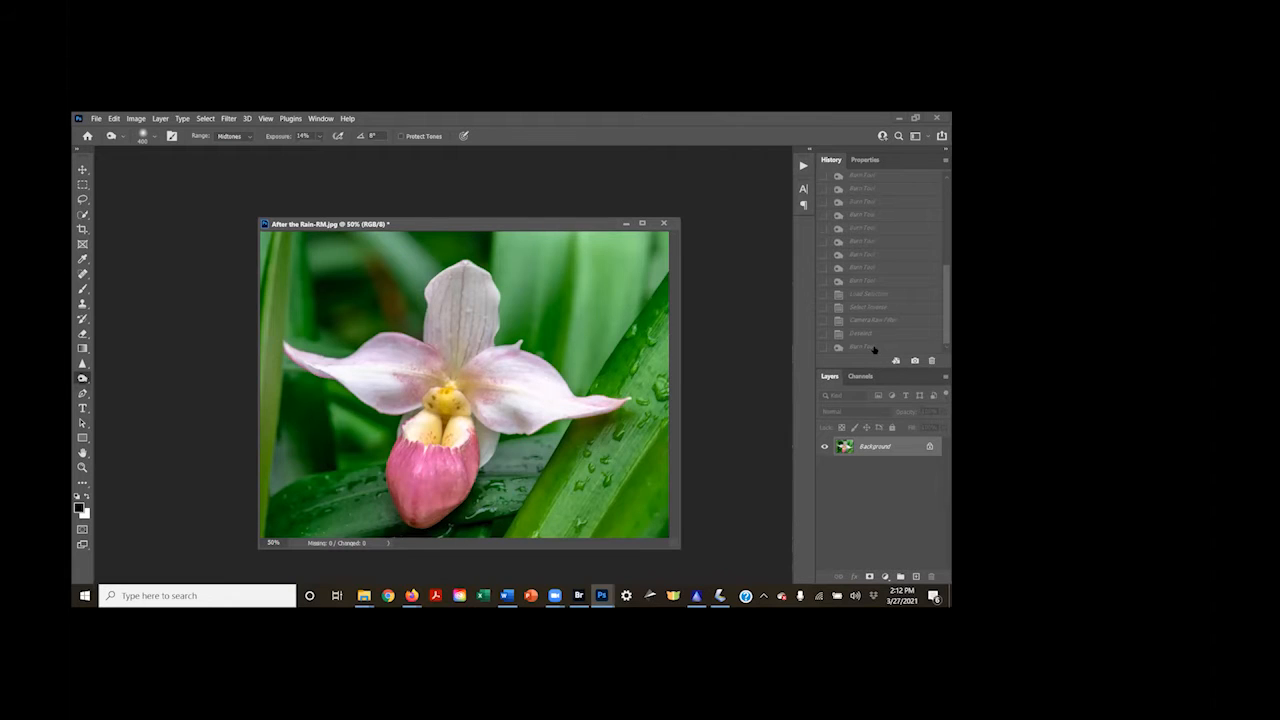
pyautogui.click(873, 346)
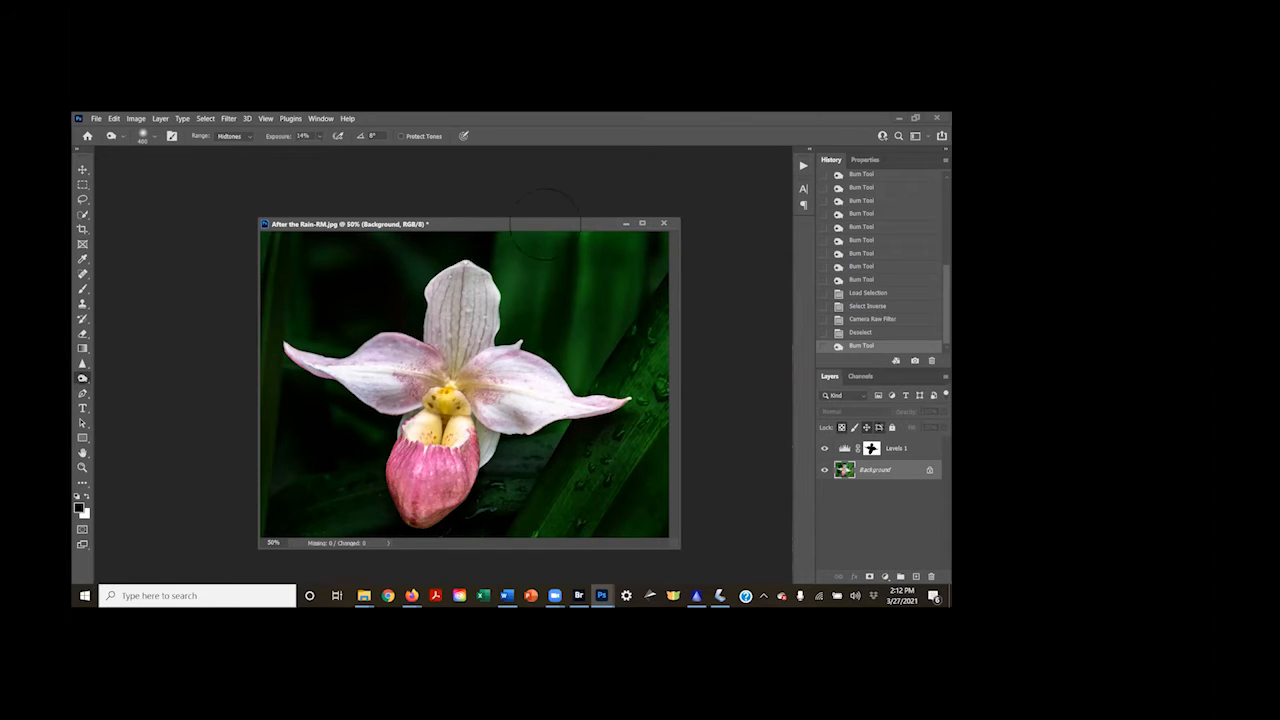
# Close After the Rain-RM.jpg without saving the changes
pyautogui.click(663, 223)
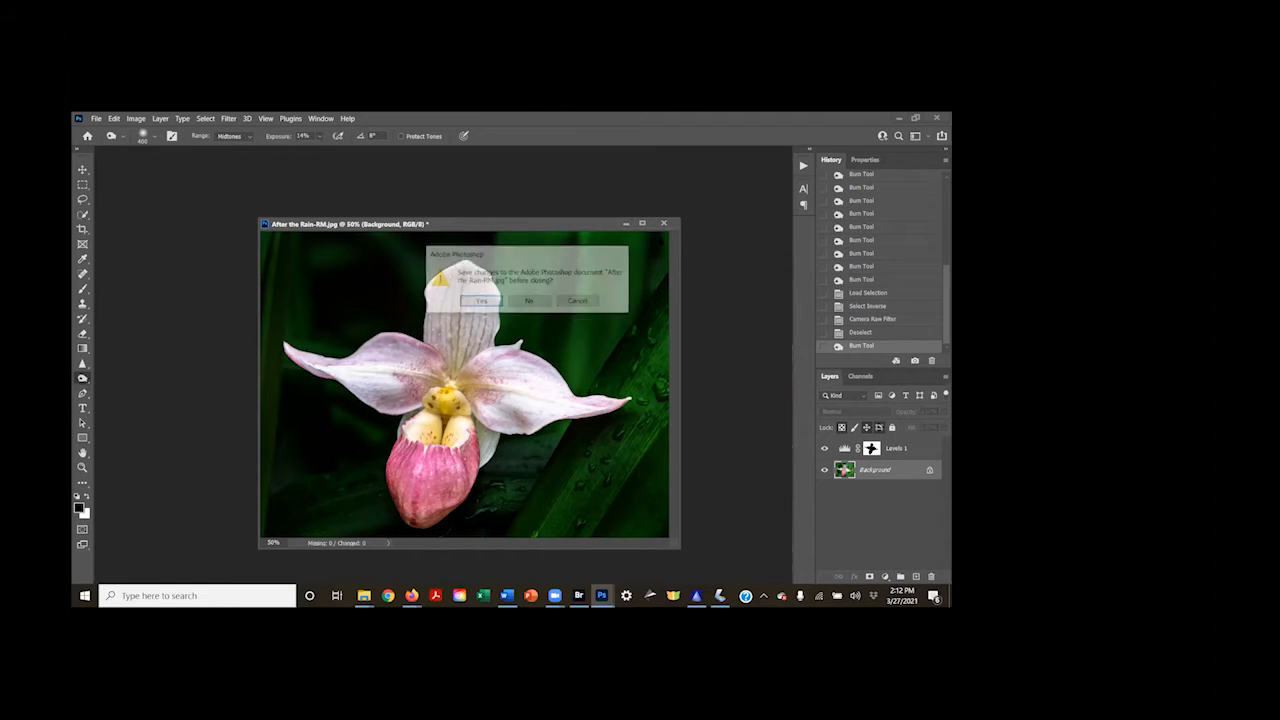
pyautogui.click(543, 301)
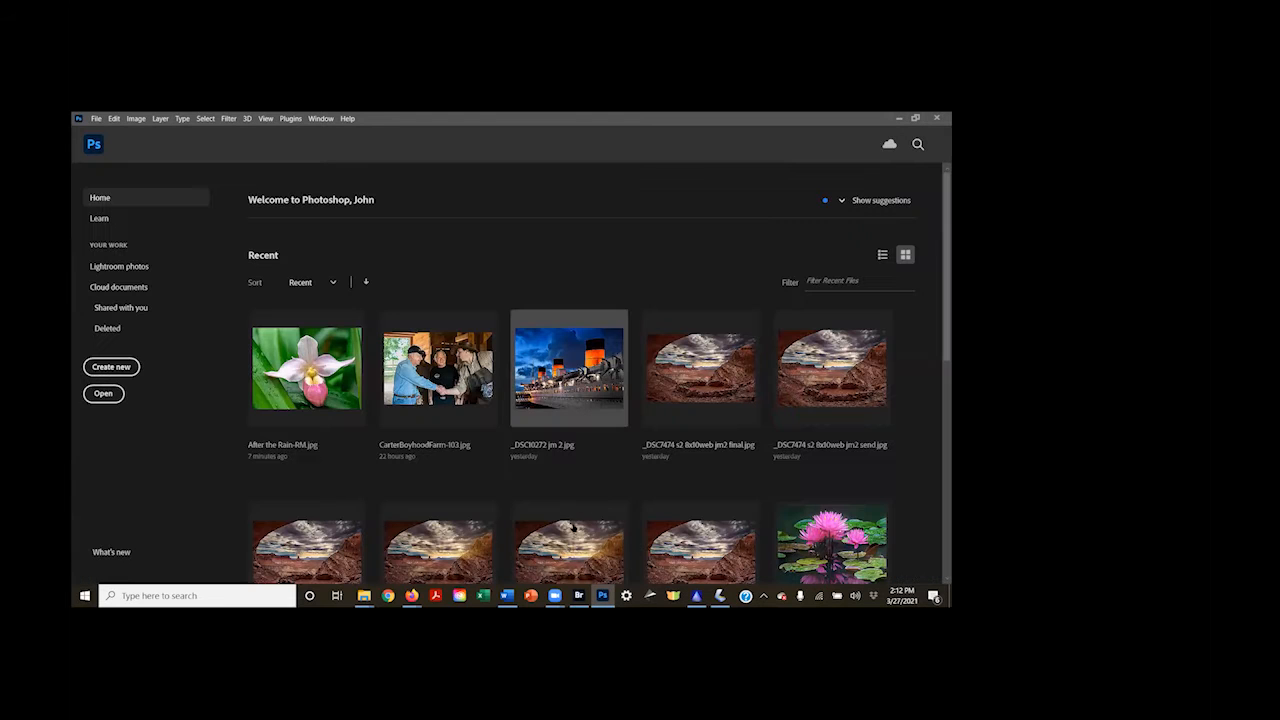
# Switch to Bridge, open the original cherry tree blossom photo from the Flowers folder in Photoshop, and reposition its document window
pyautogui.click(580, 598)
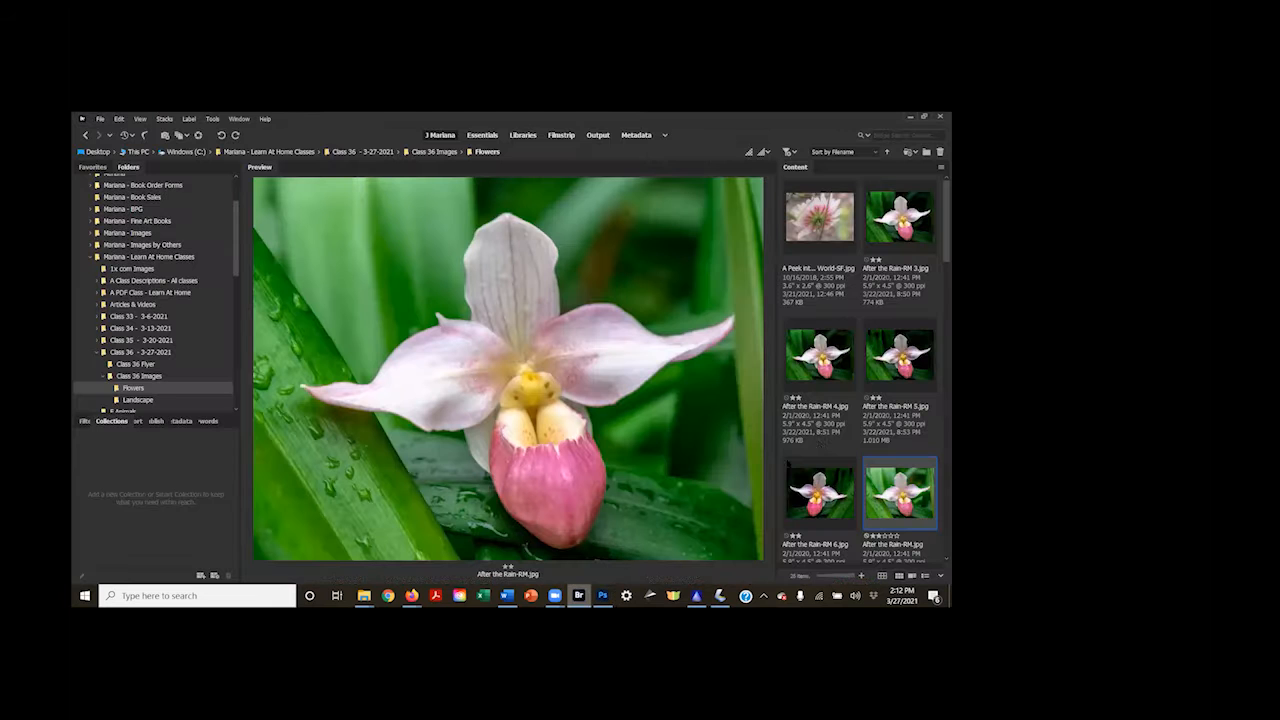
pyautogui.scroll(-5, 856, 442)
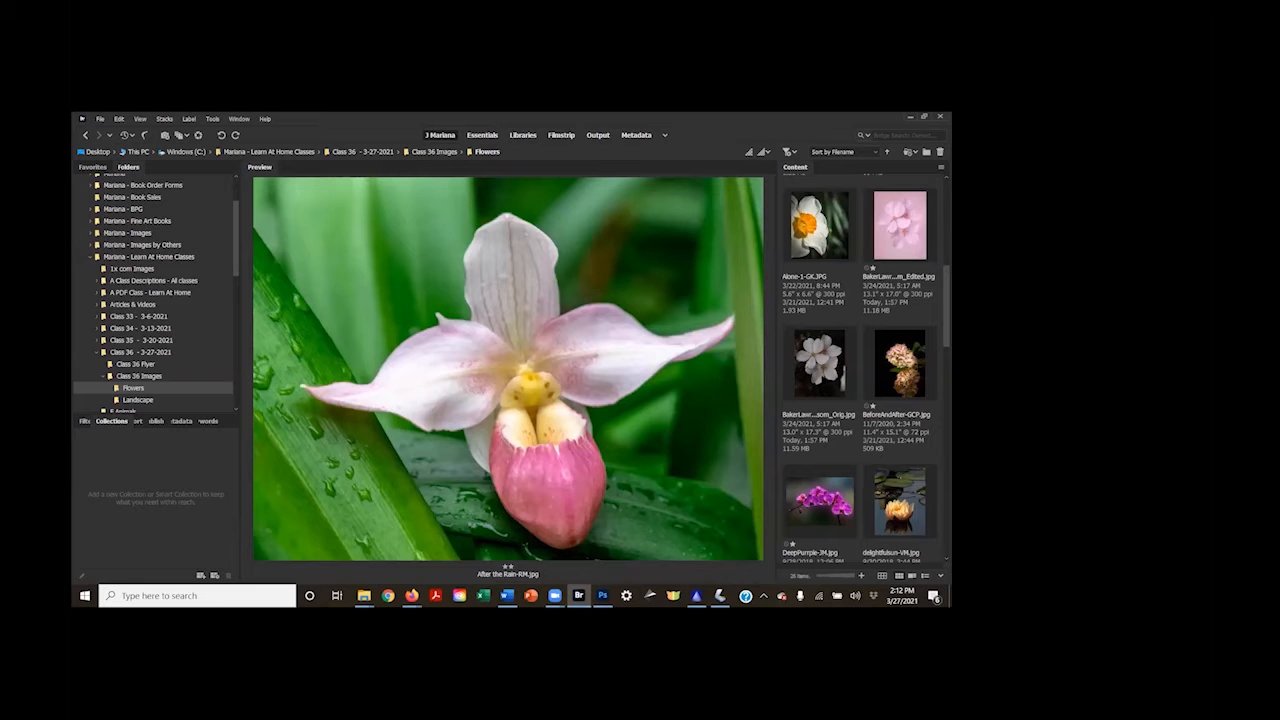
pyautogui.scroll(-2, 856, 326)
pyautogui.scroll(6, 856, 326)
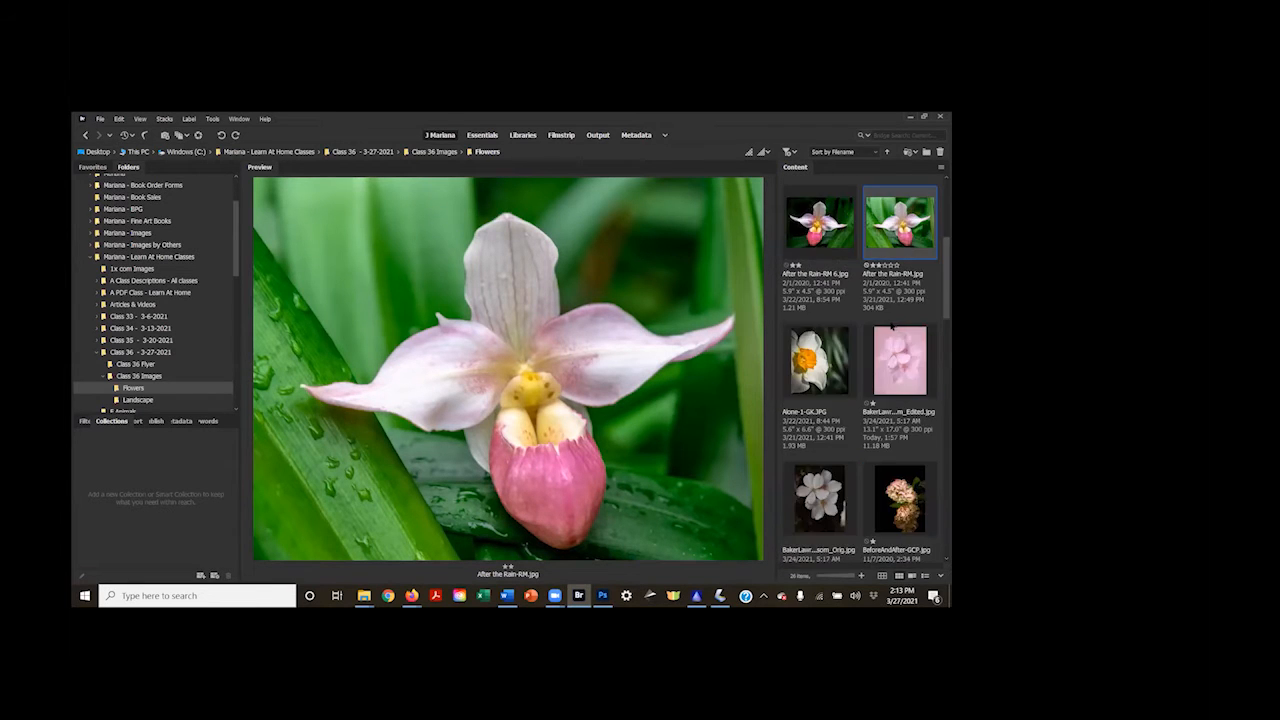
pyautogui.scroll(-3, 891, 326)
pyautogui.click(820, 229)
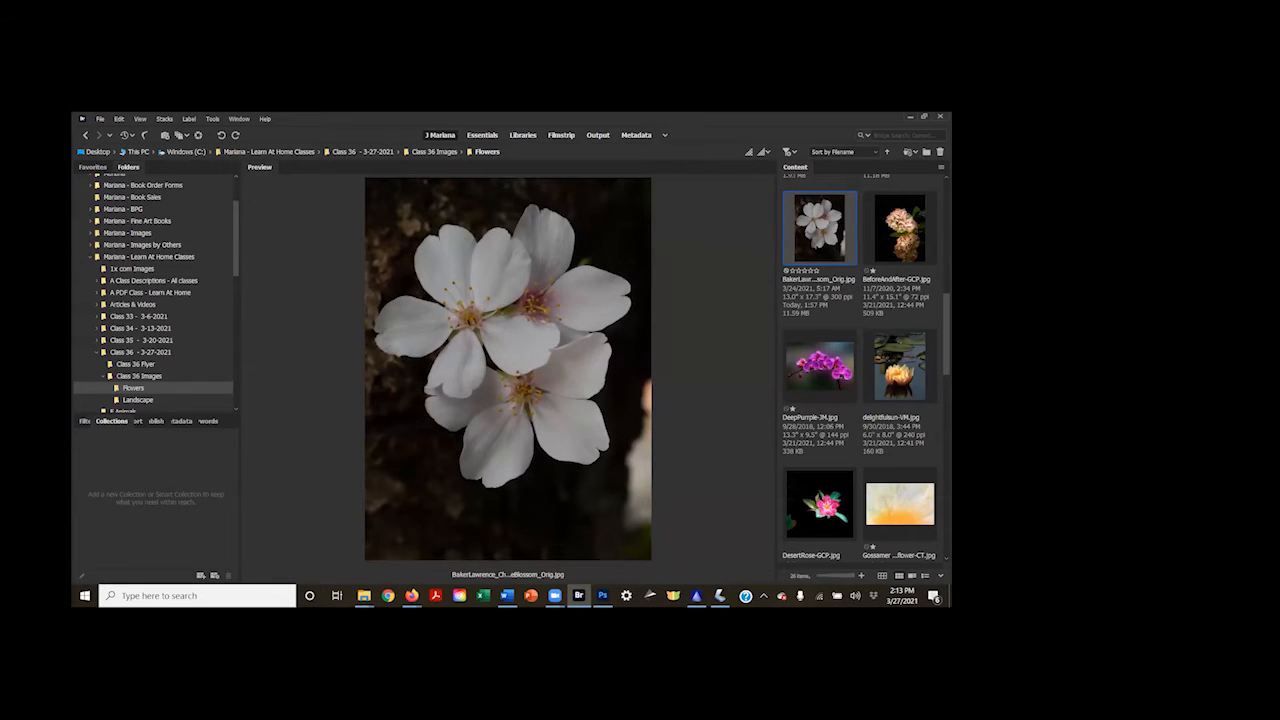
pyautogui.doubleClick(817, 247)
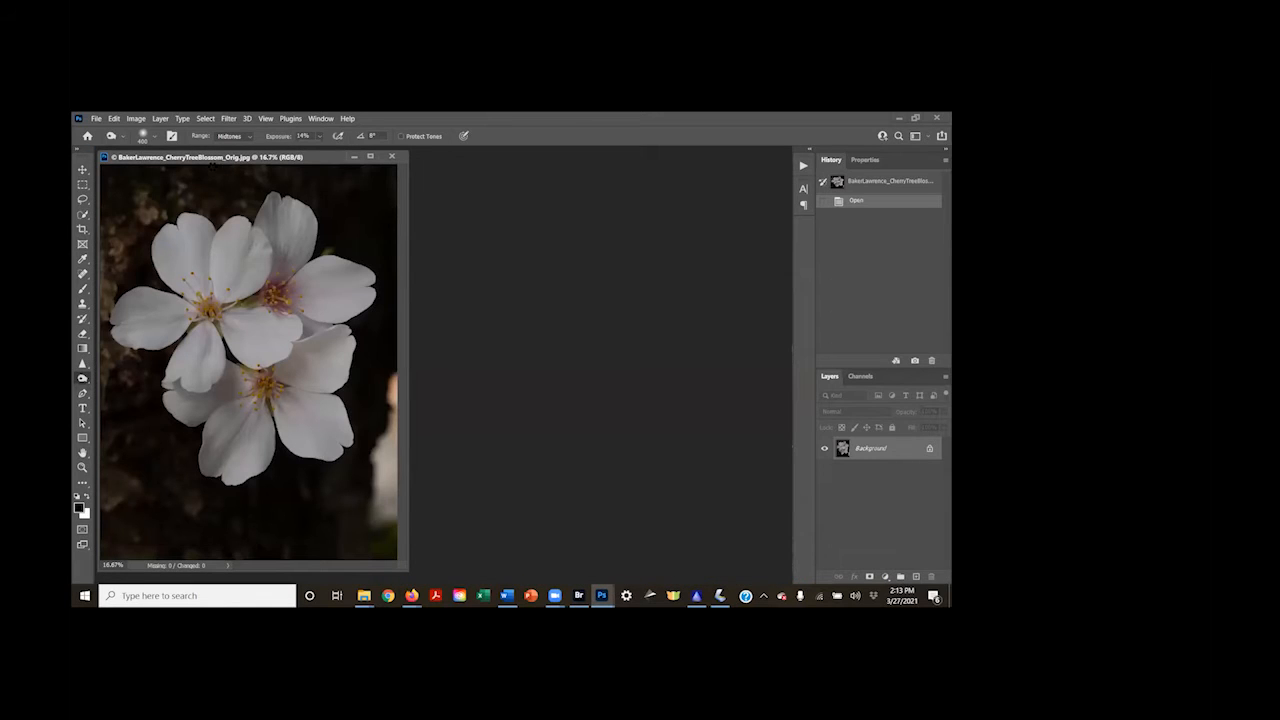
pyautogui.moveTo(97, 163); pyautogui.dragTo(282, 169)
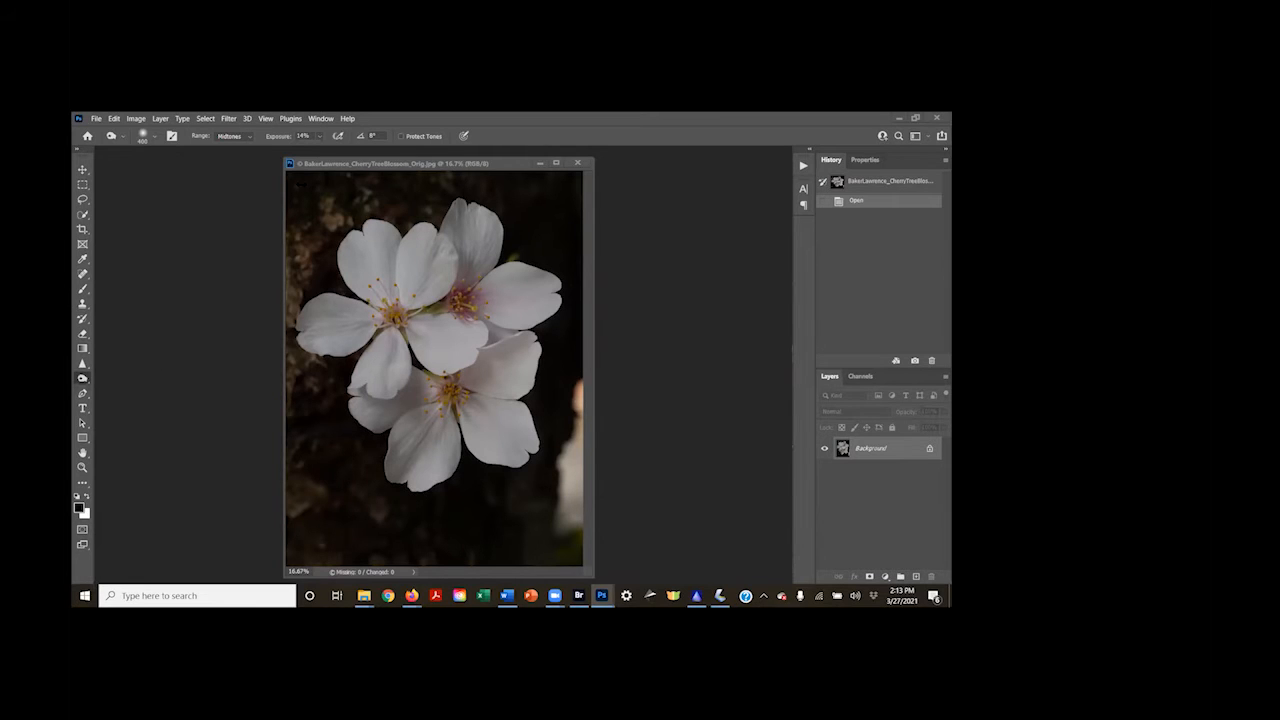
pyautogui.moveTo(324, 165); pyautogui.dragTo(209, 183)
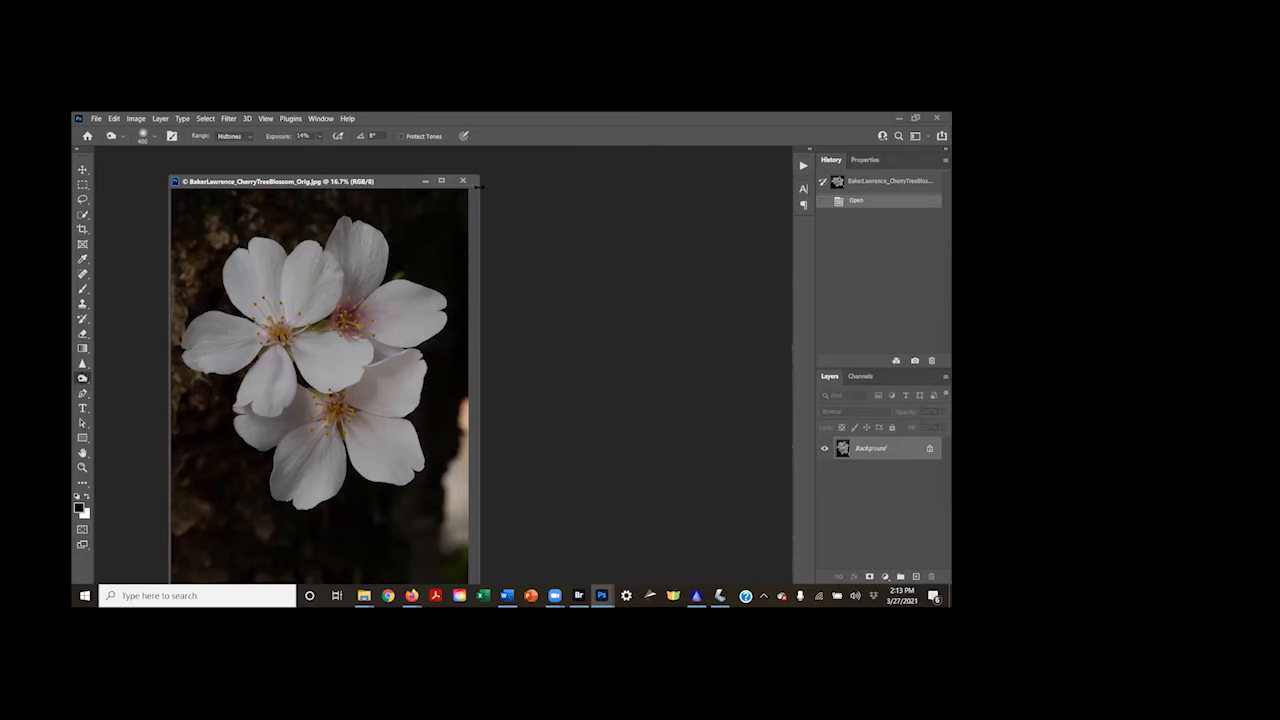
# Close the original cherry tree blossom photo
pyautogui.click(464, 183)
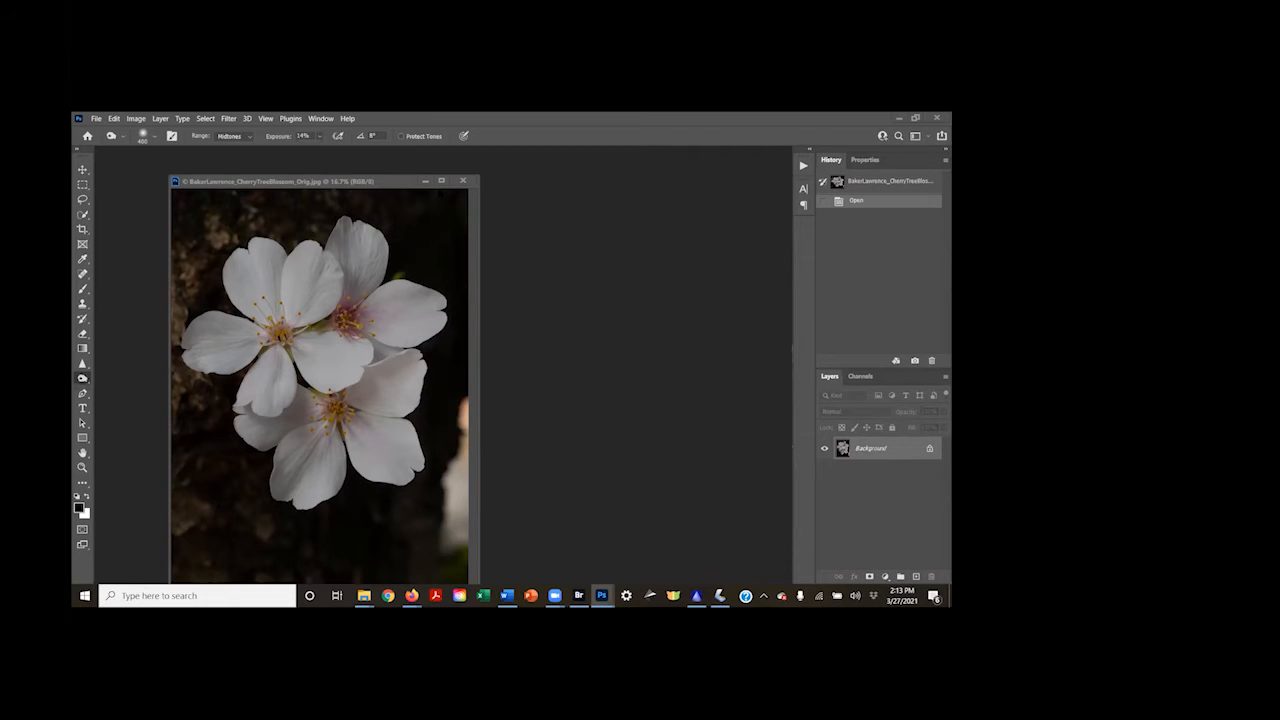
pyautogui.moveTo(462, 181); pyautogui.dragTo(556, 240)
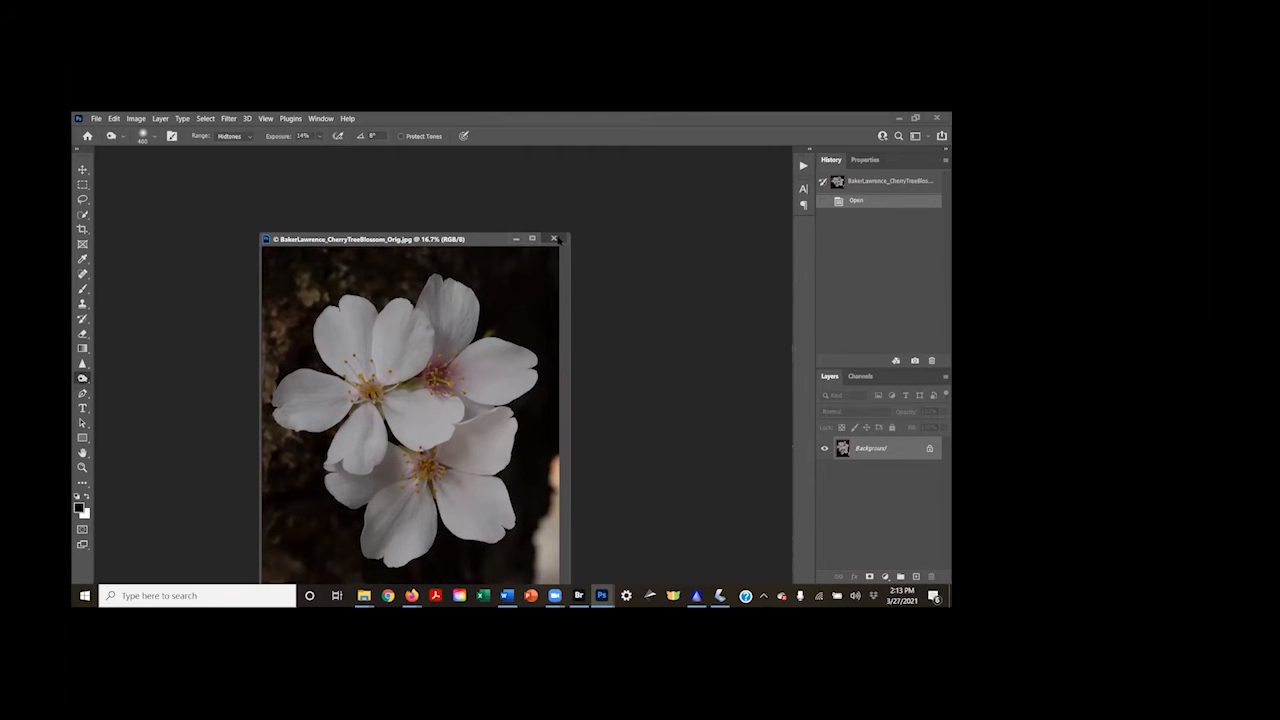
pyautogui.click(554, 239)
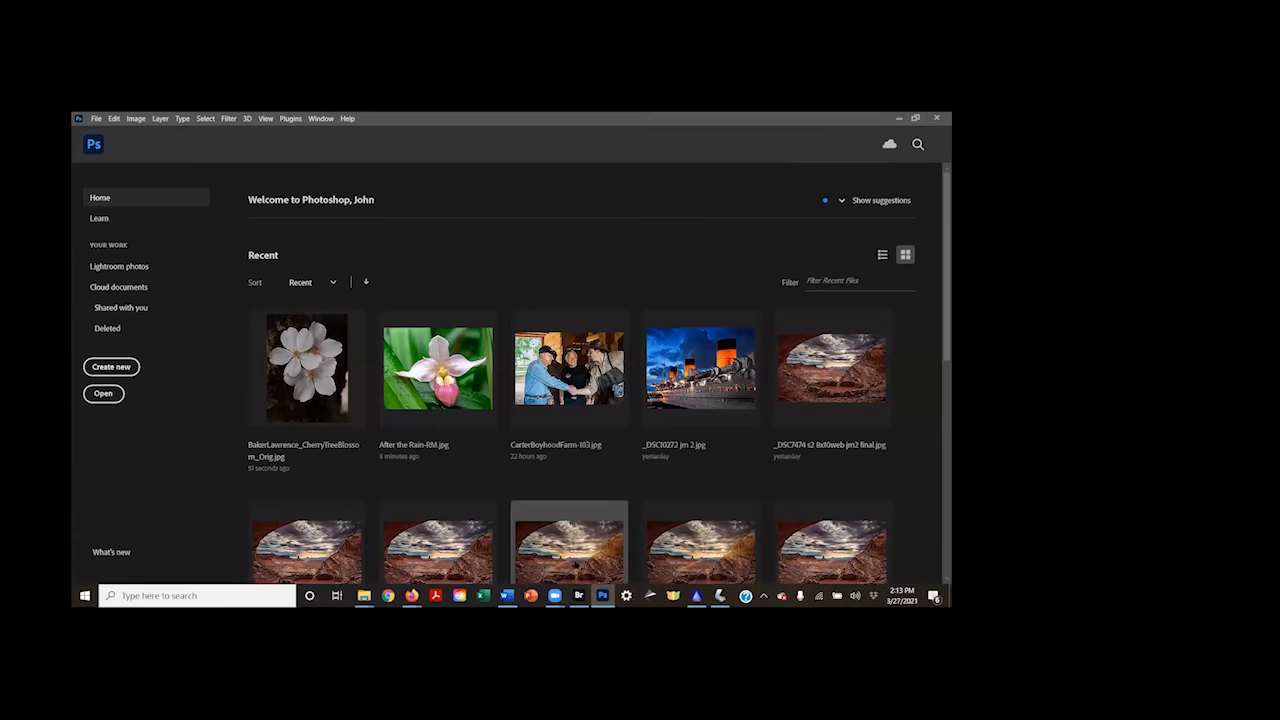
# Switch to Bridge, open delightfulsun-VM.jpg in Photoshop, and center its document window with the water lily enlarged to fit
pyautogui.click(578, 595)
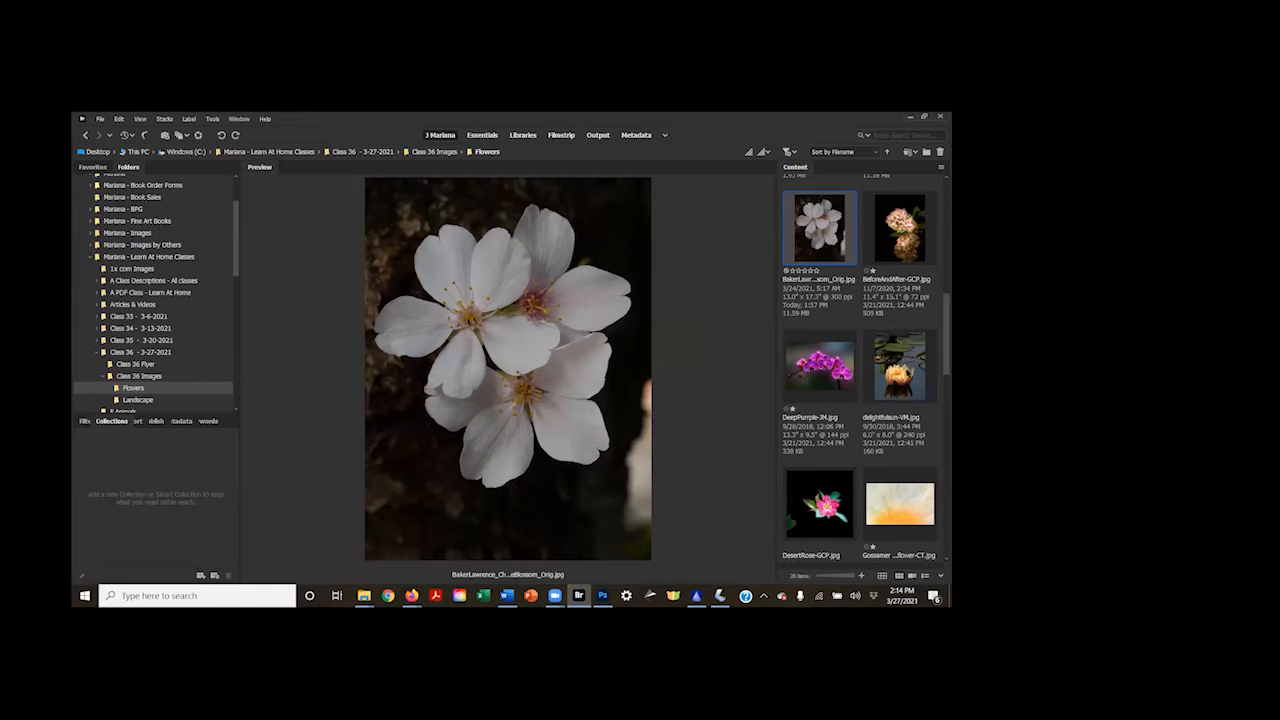
pyautogui.click(905, 370)
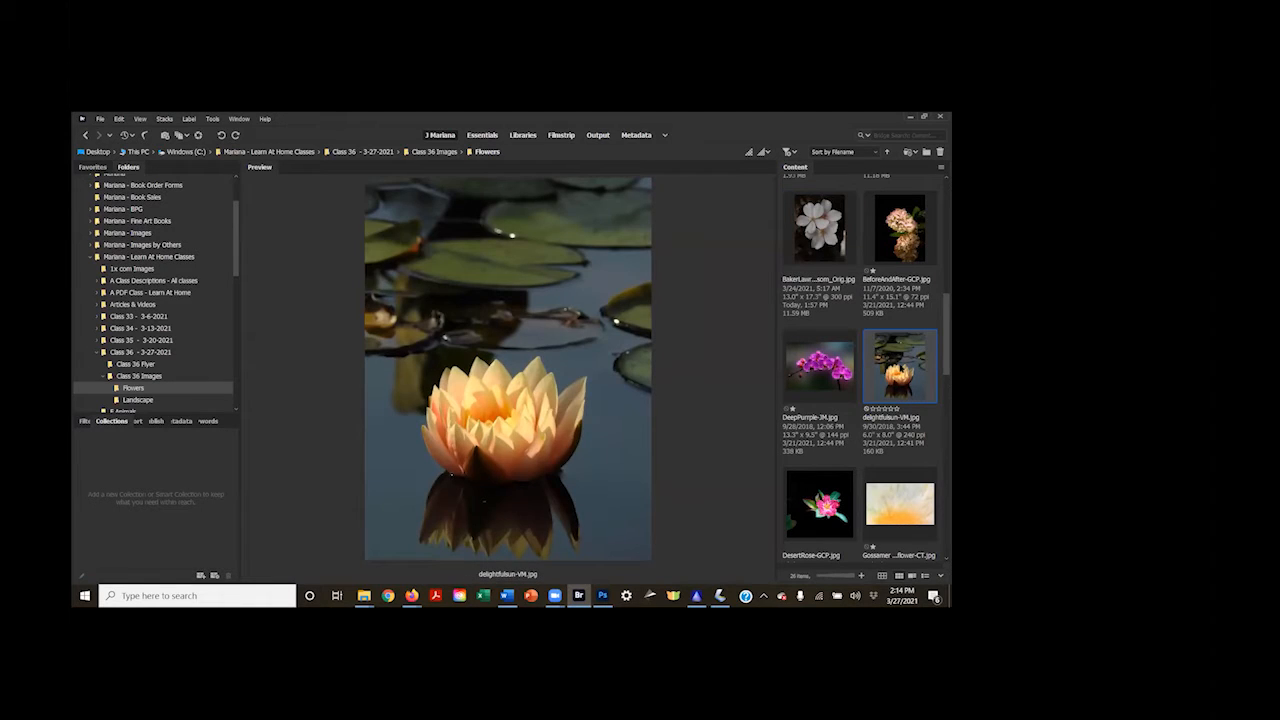
pyautogui.doubleClick(900, 369)
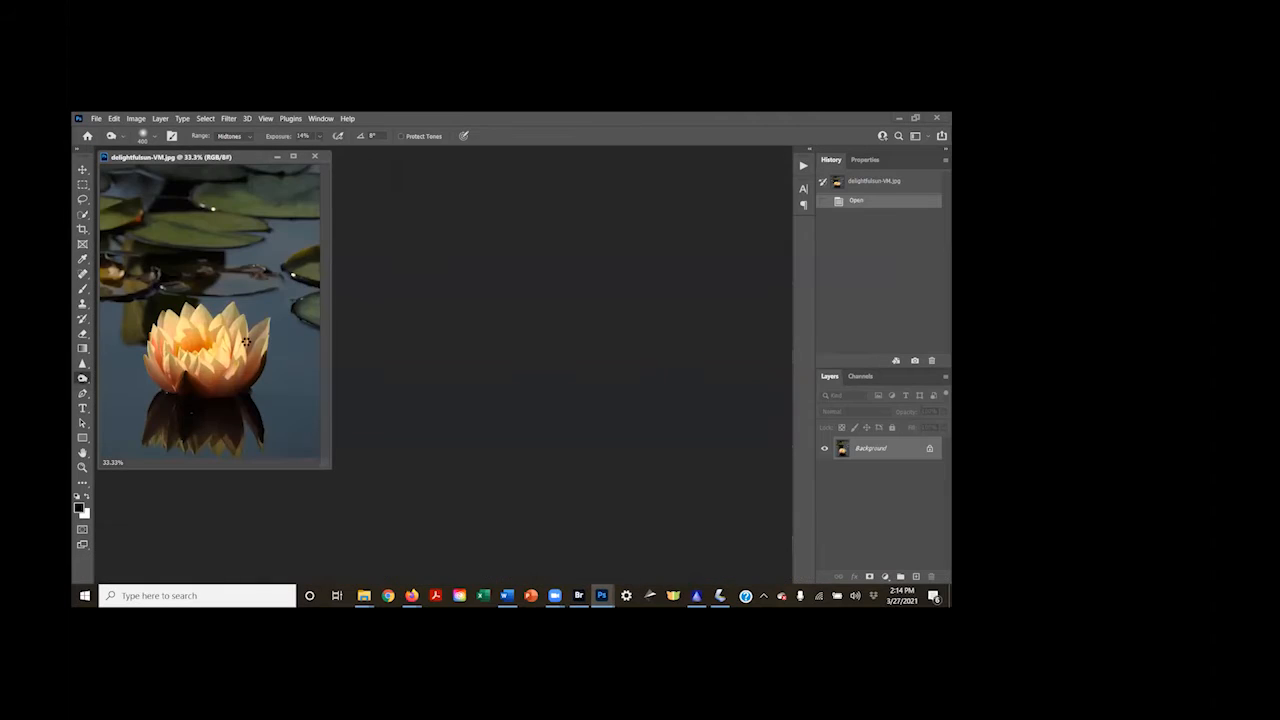
pyautogui.moveTo(220, 157); pyautogui.dragTo(457, 229)
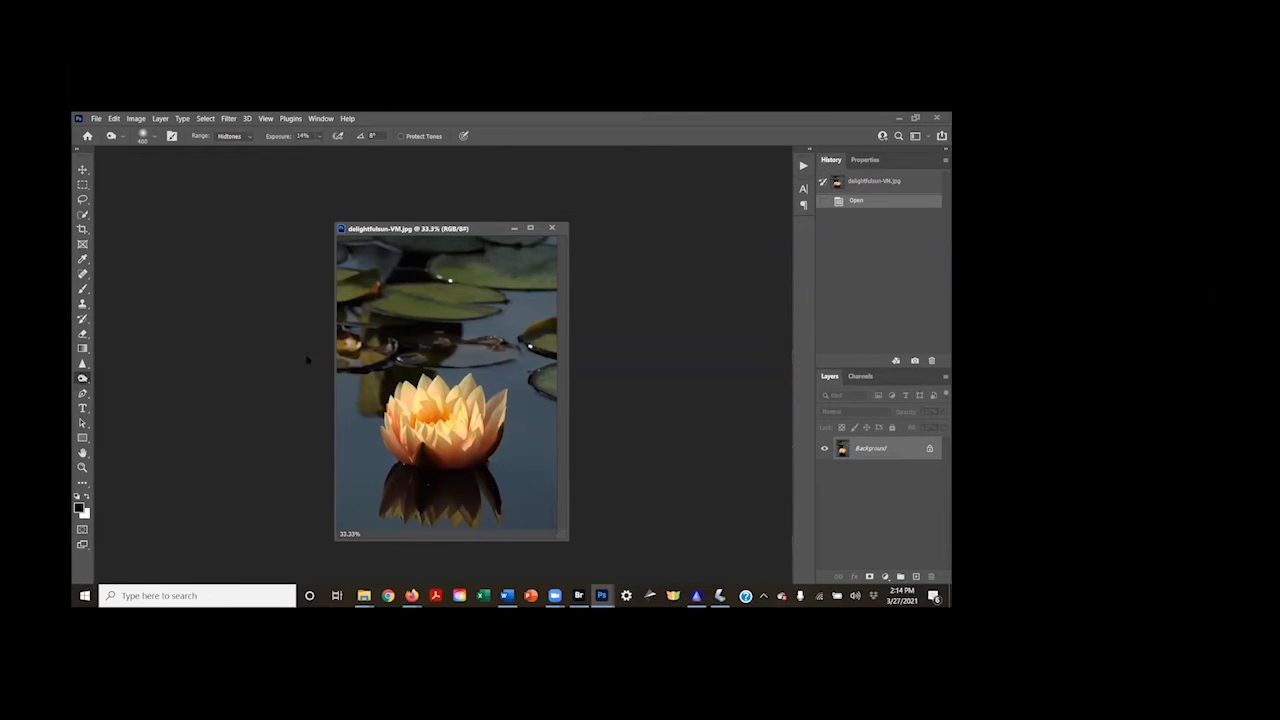
pyautogui.hotkey('ctrl', '0')
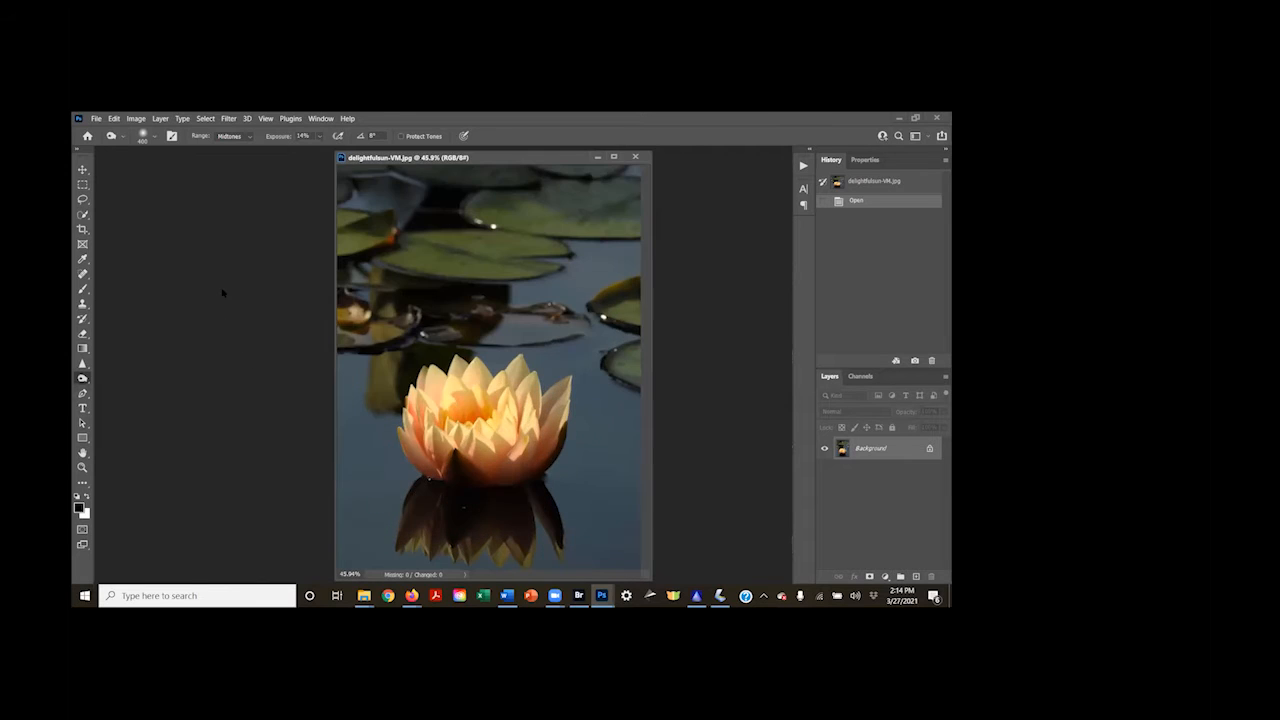
# Try a square crop that cuts off the upper lily pads, and return the photo to its opened history state
pyautogui.hotkey('ctrl', '-')
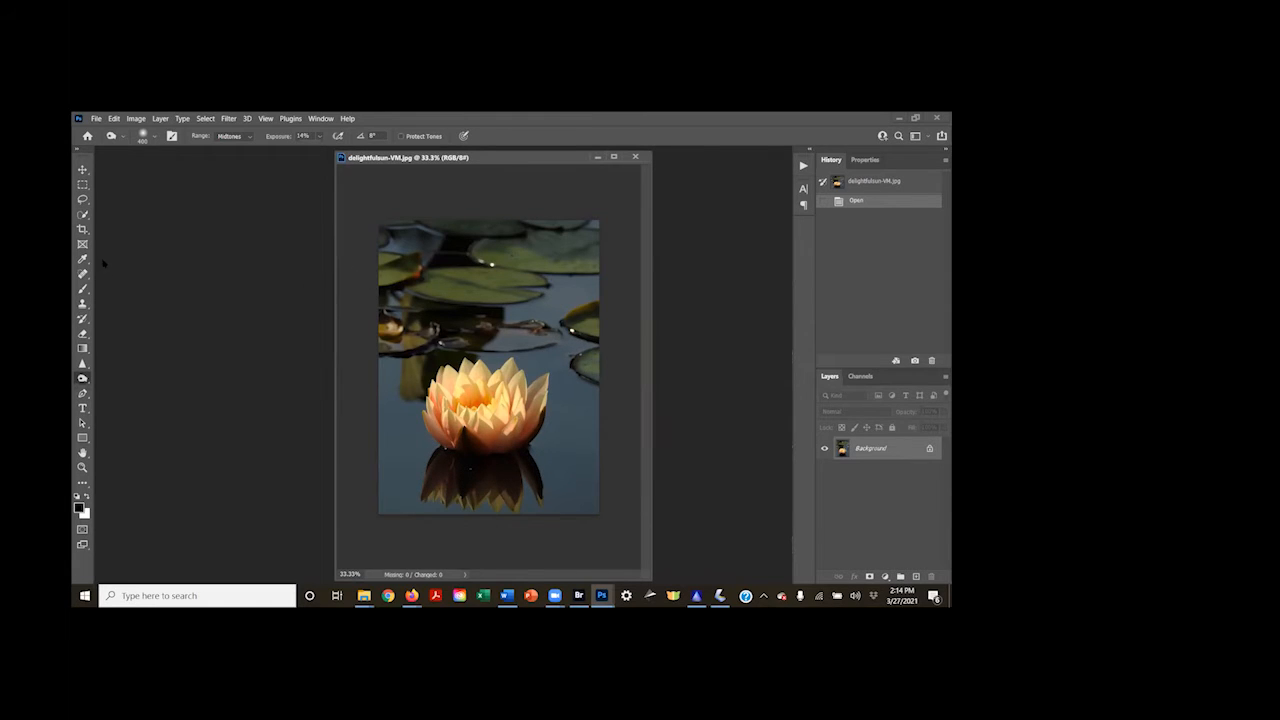
pyautogui.click(83, 229)
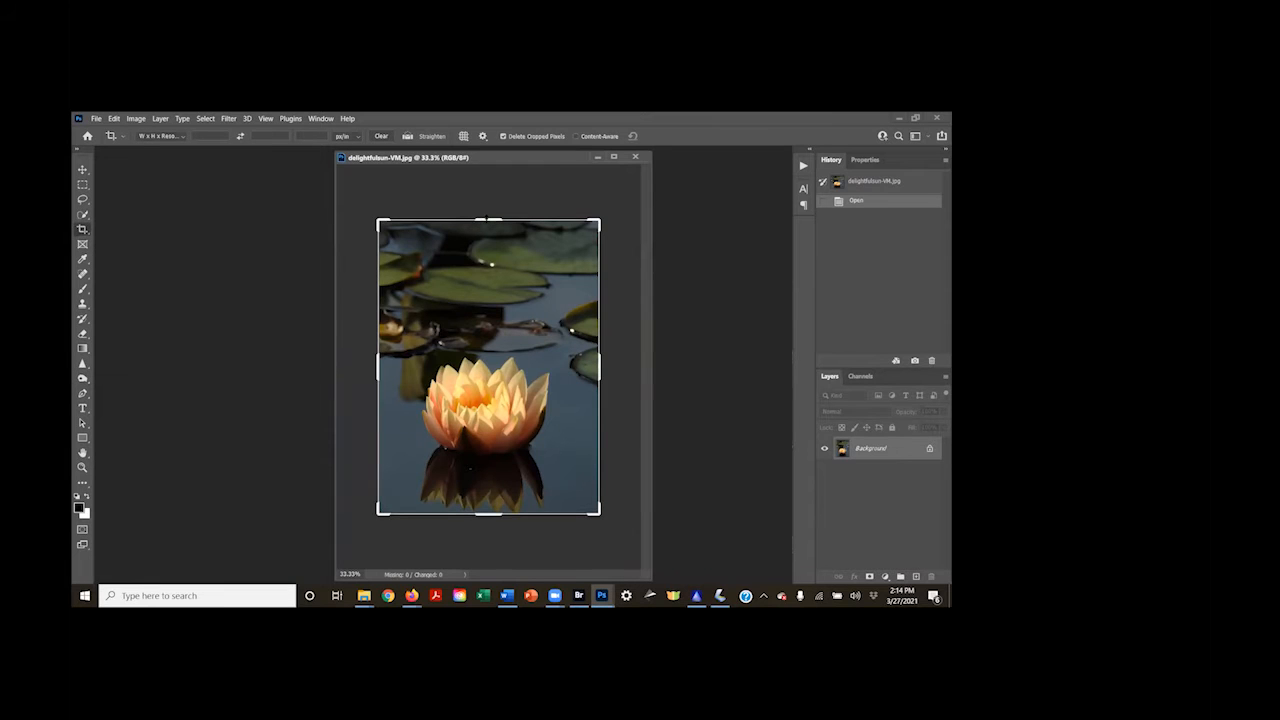
pyautogui.moveTo(489, 219); pyautogui.dragTo(491, 254)
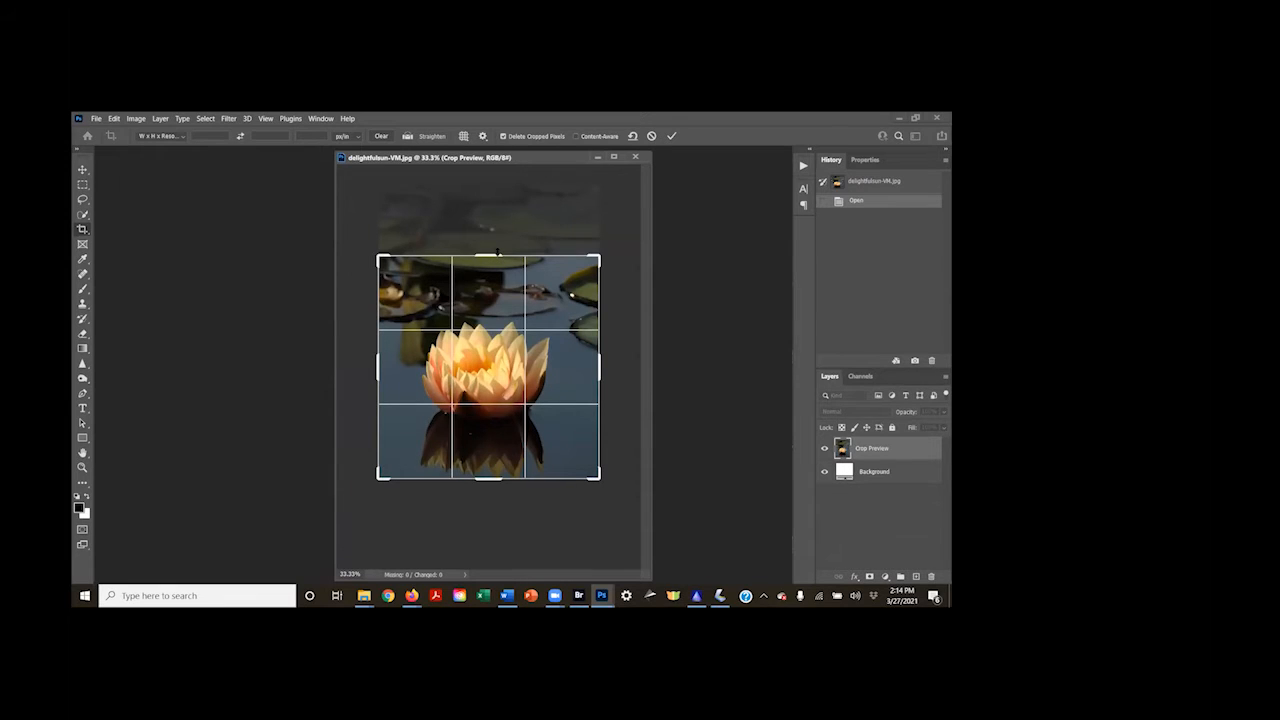
pyautogui.press('Return')
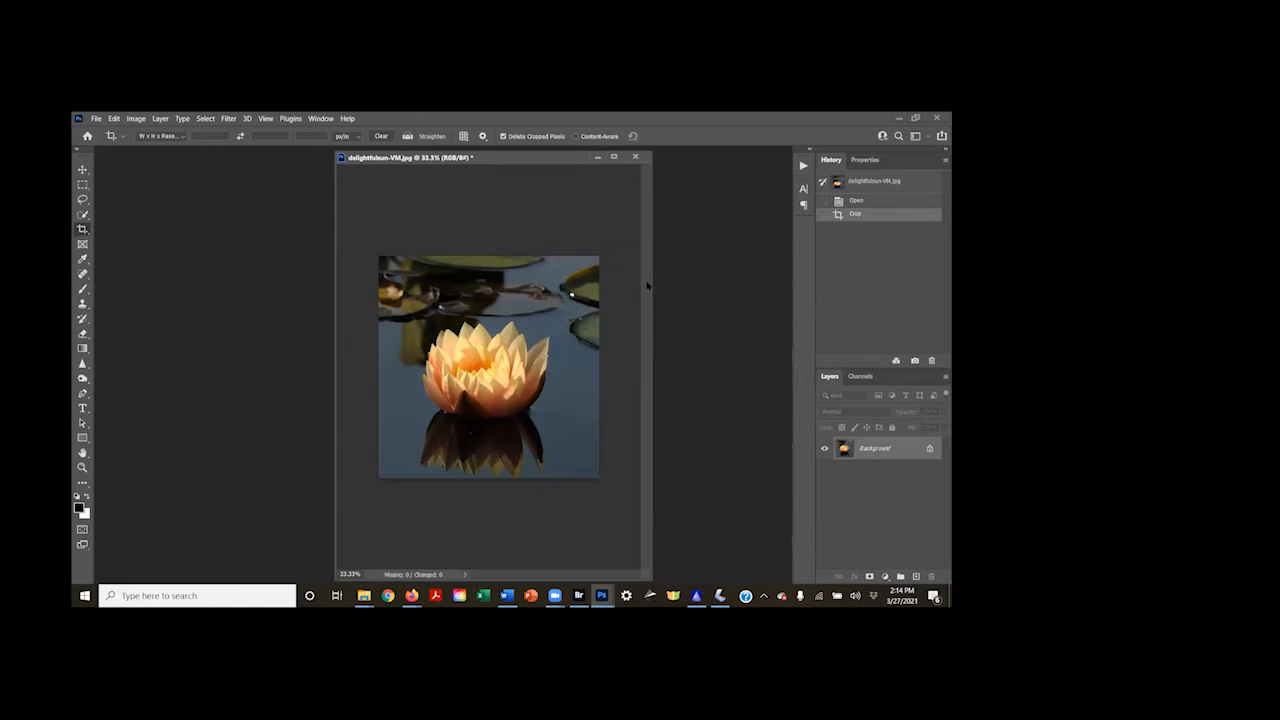
pyautogui.click(861, 201)
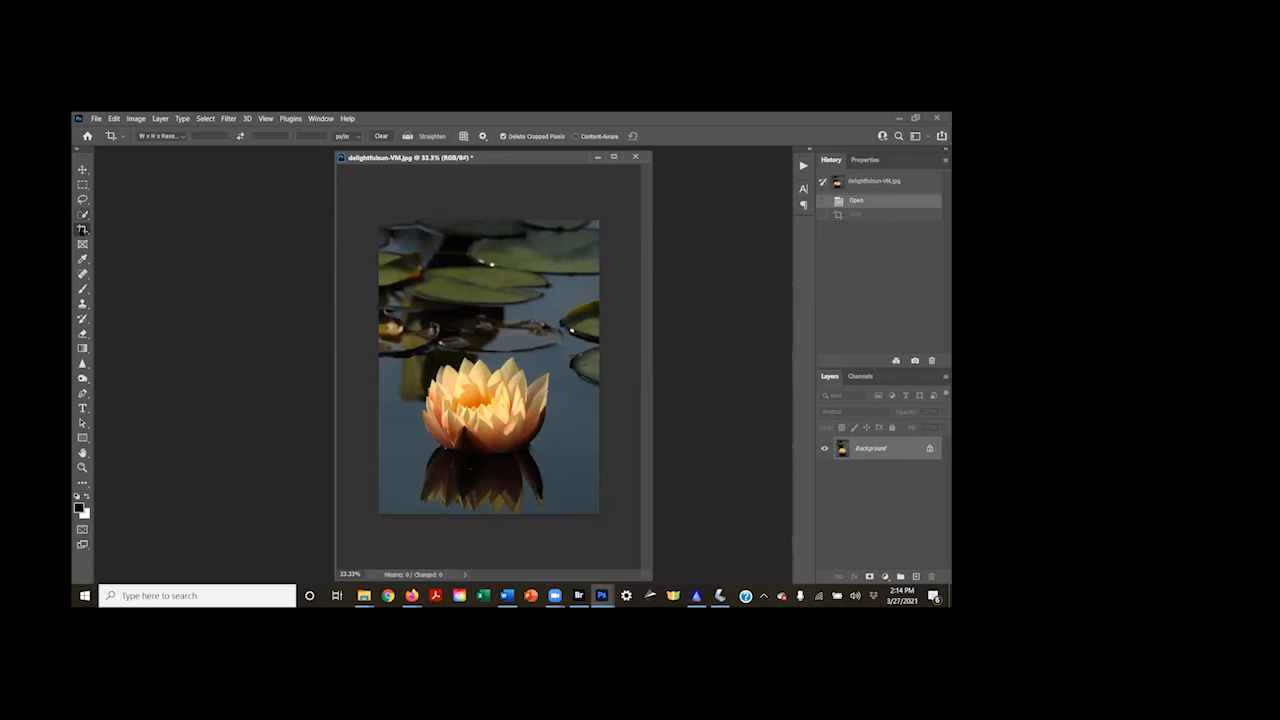
# Crop the water lily photo by trimming a narrow strip off the upper edge and both sides, keeping most of the lily pads
pyautogui.click(82, 229)
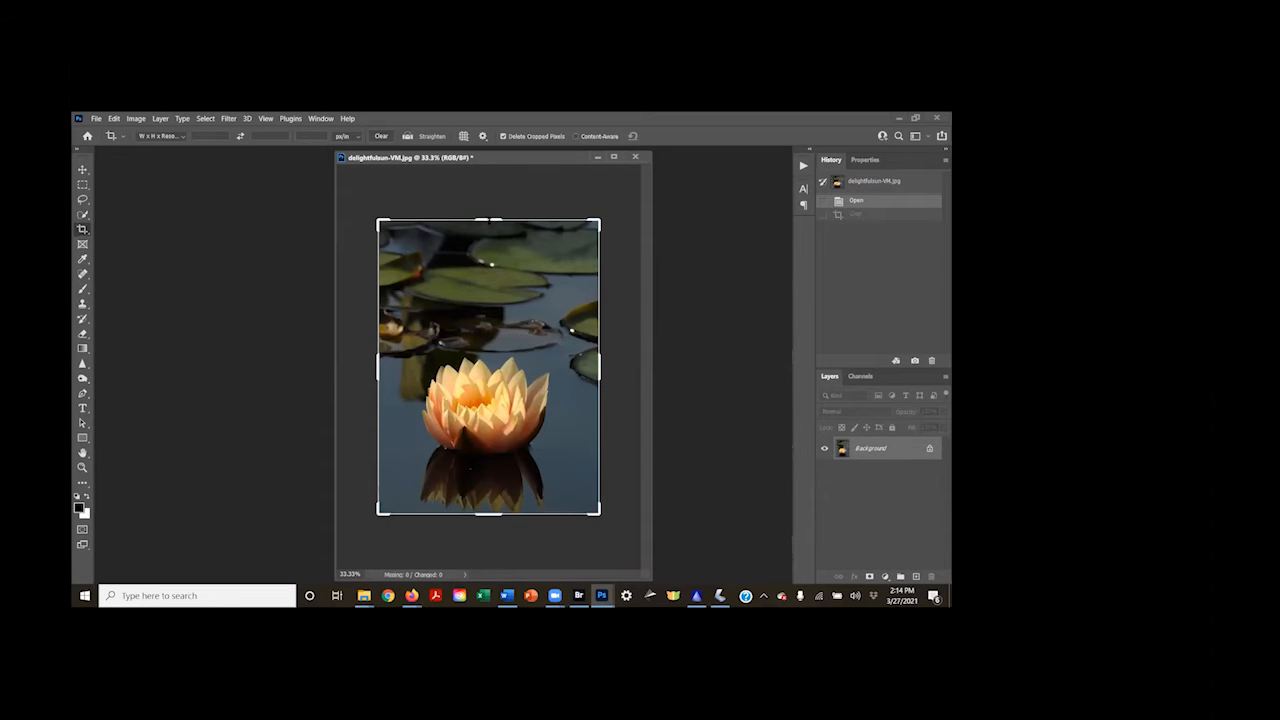
pyautogui.moveTo(488, 220); pyautogui.dragTo(489, 242)
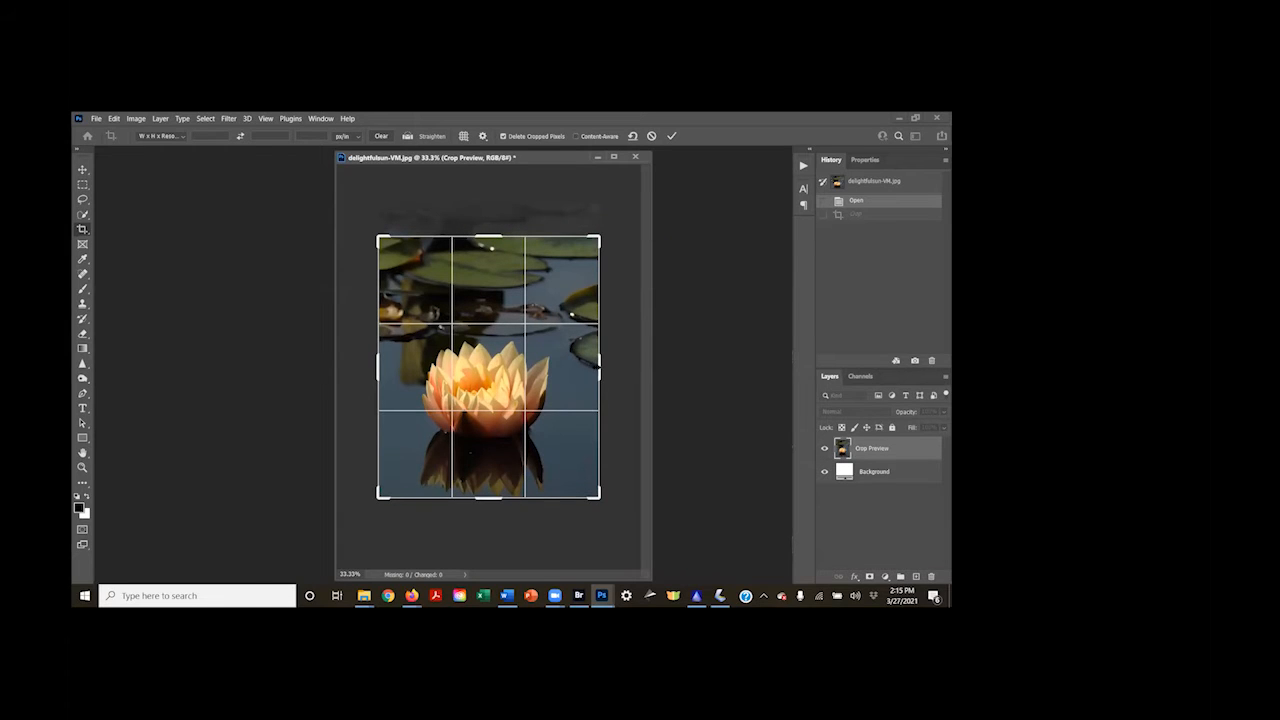
pyautogui.moveTo(599, 358); pyautogui.dragTo(590, 355)
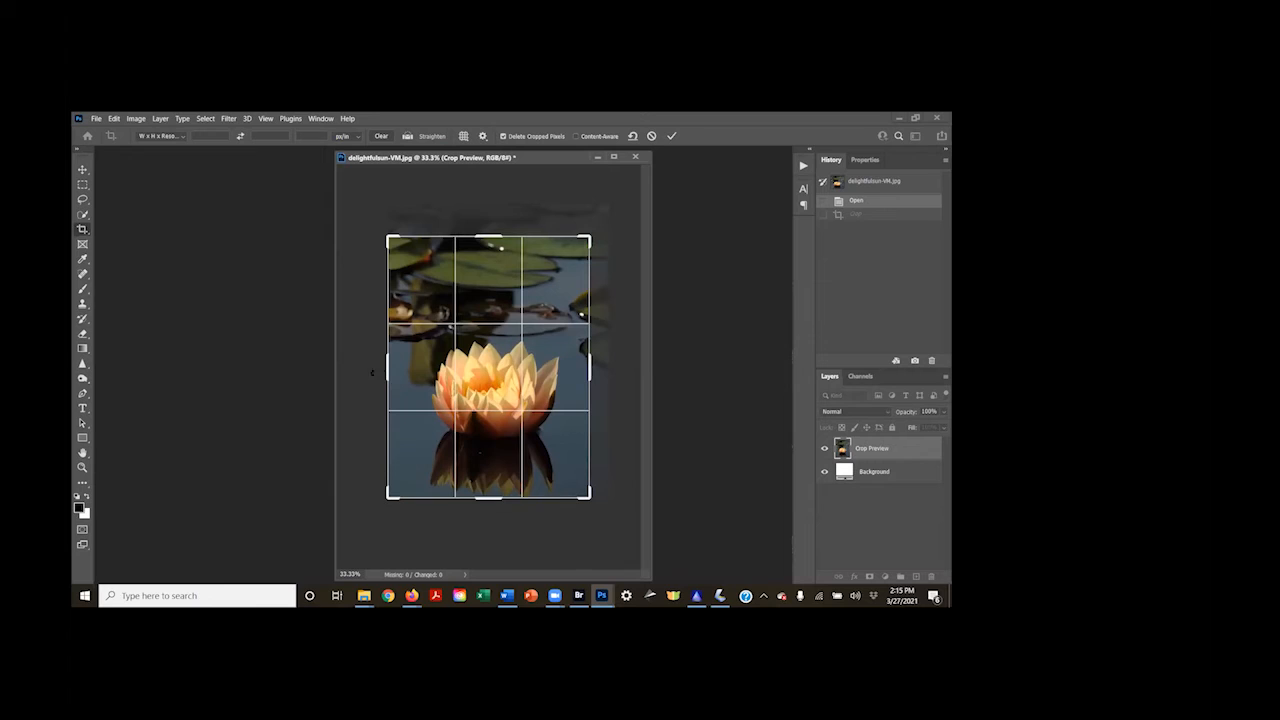
pyautogui.moveTo(388, 369); pyautogui.dragTo(393, 370)
pyautogui.press('Return')
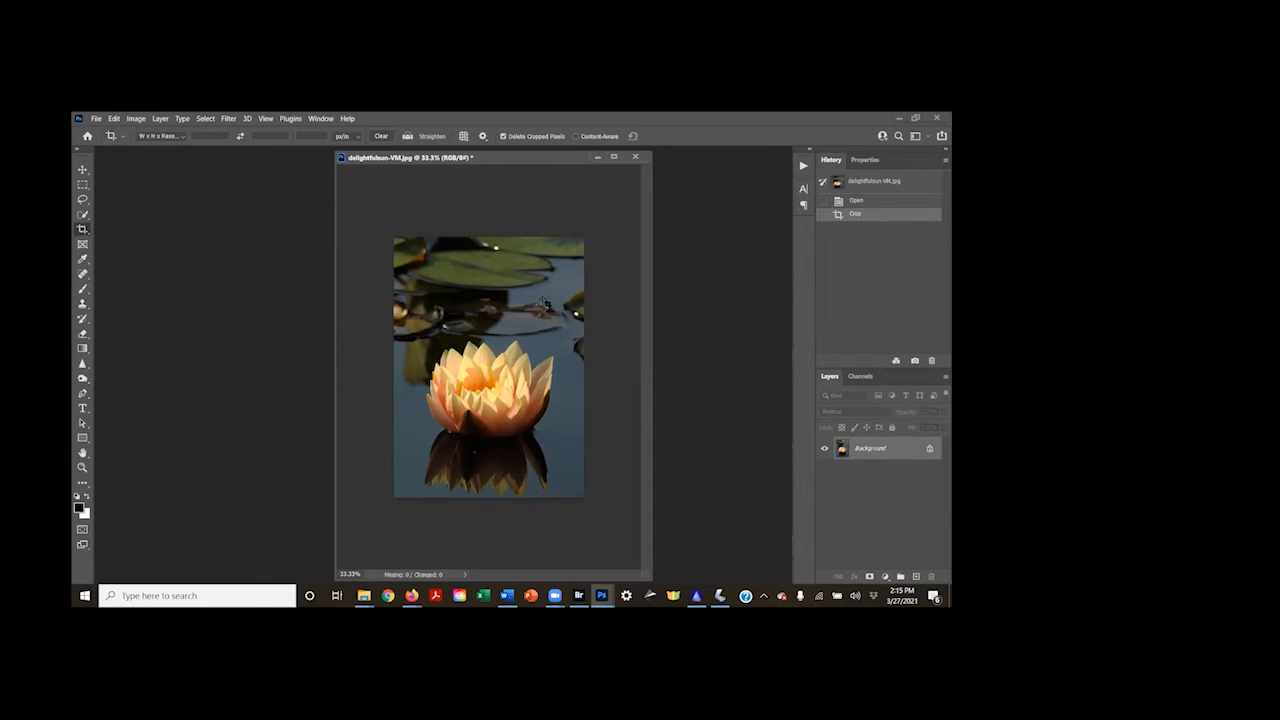
# Remove the bright and colored distracting spots among the lily pads behind the flower with the Spot Healing Brush
pyautogui.click(82, 279)
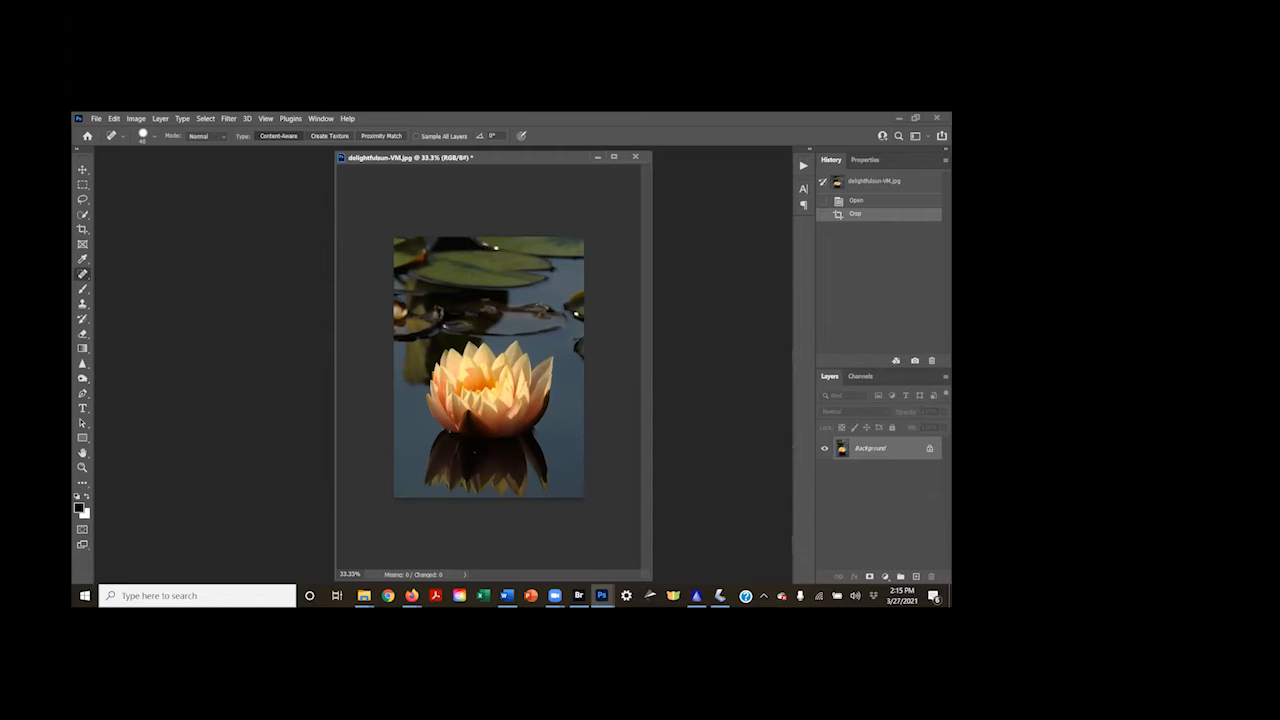
pyautogui.click(495, 247)
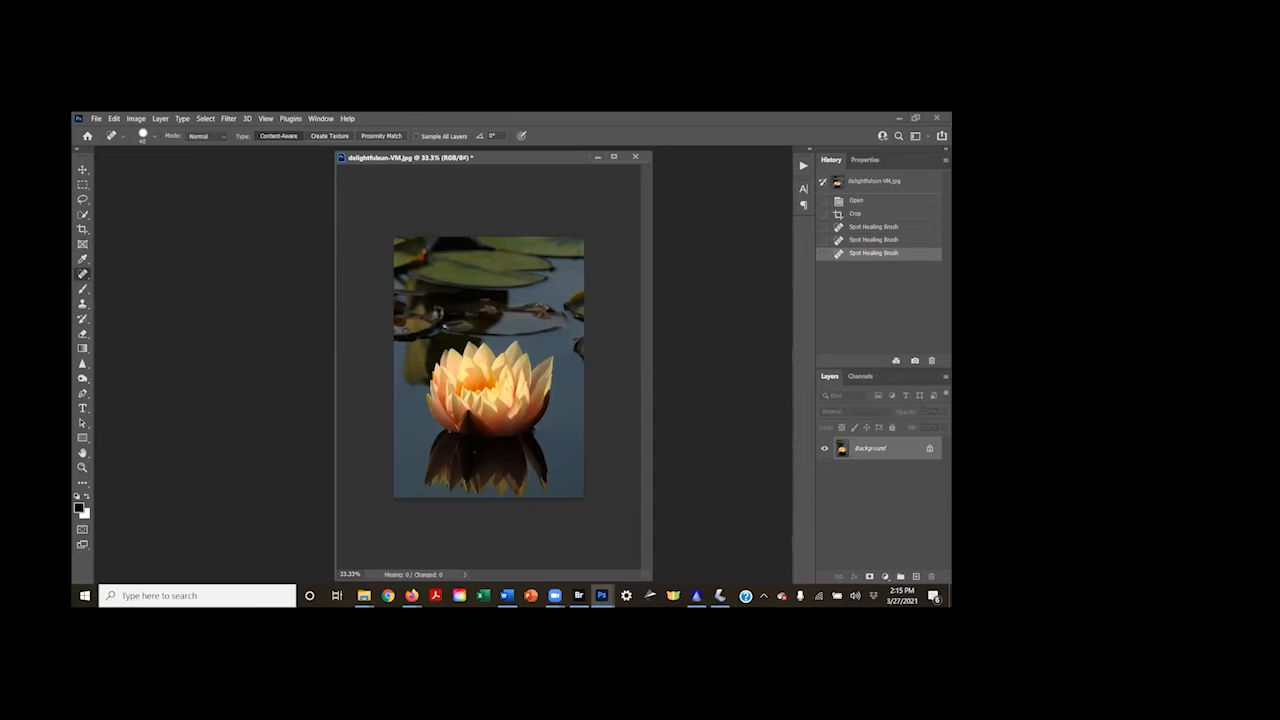
pyautogui.click(403, 315)
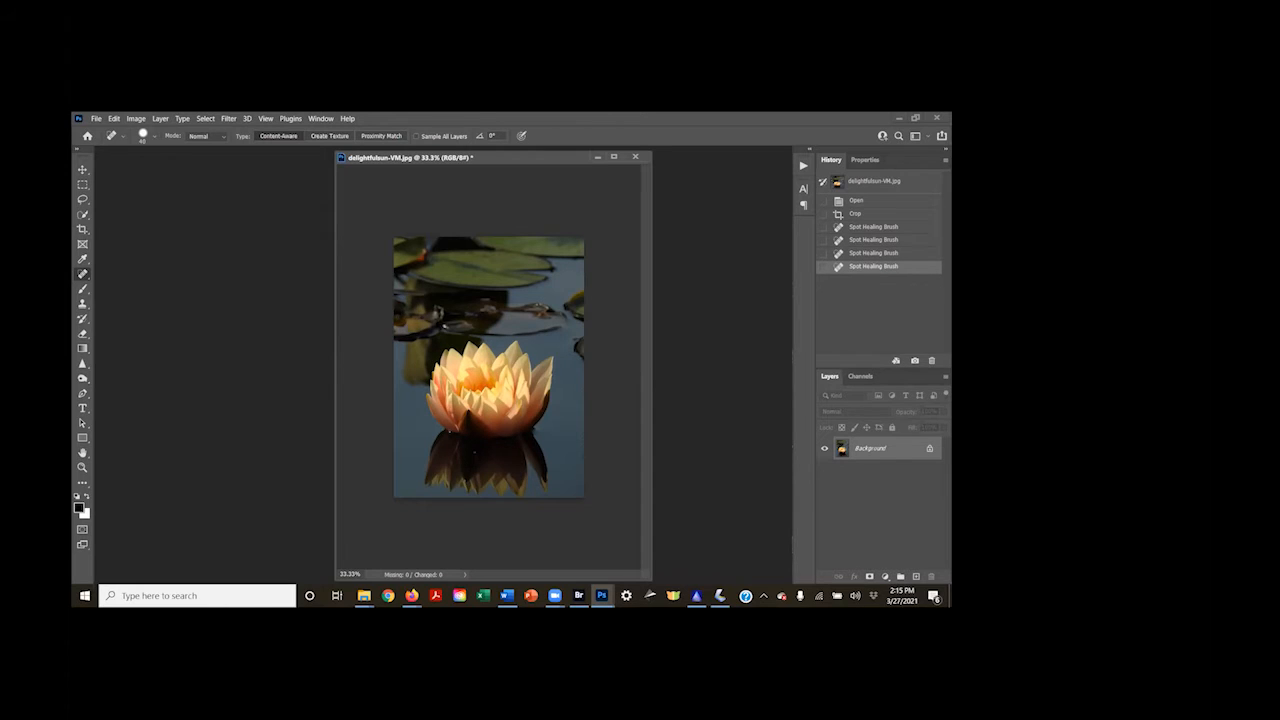
pyautogui.click(449, 326)
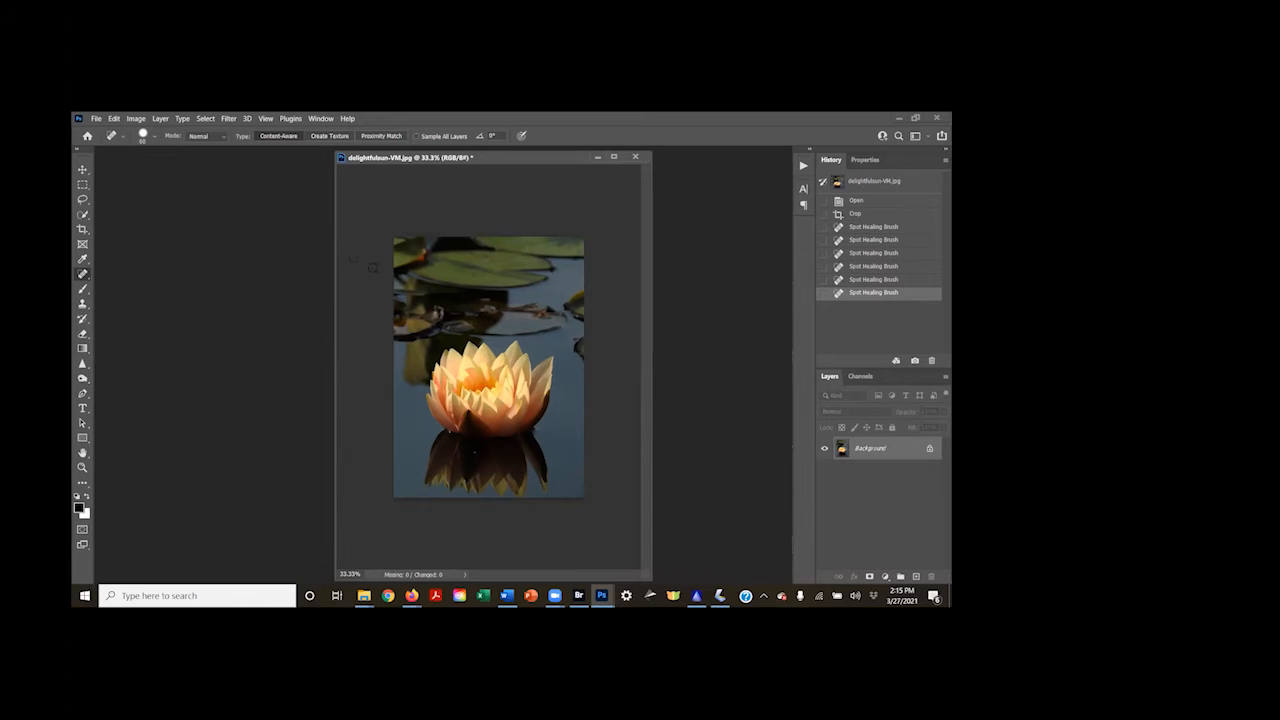
pyautogui.click(422, 254)
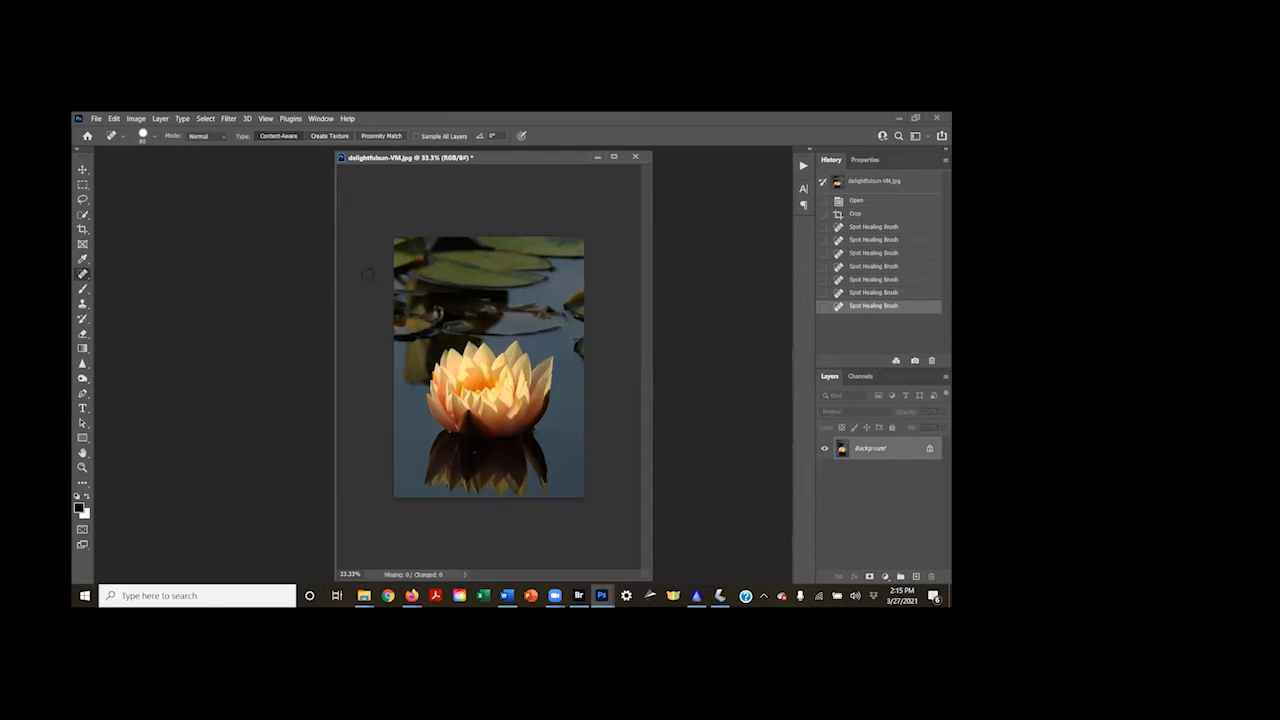
pyautogui.click(422, 257)
pyautogui.click(404, 239)
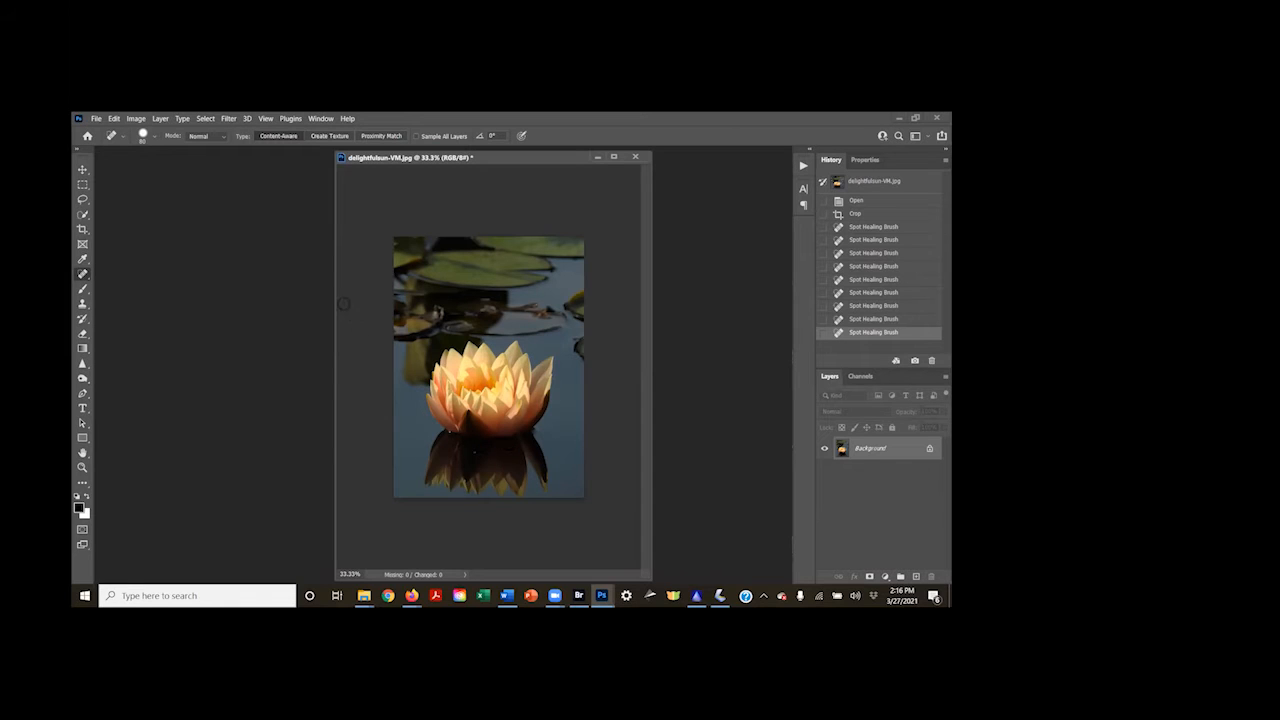
# Open the water lily in the Camera Raw Filter and set Texture to +19 and Clarity to +15
pyautogui.click(228, 118)
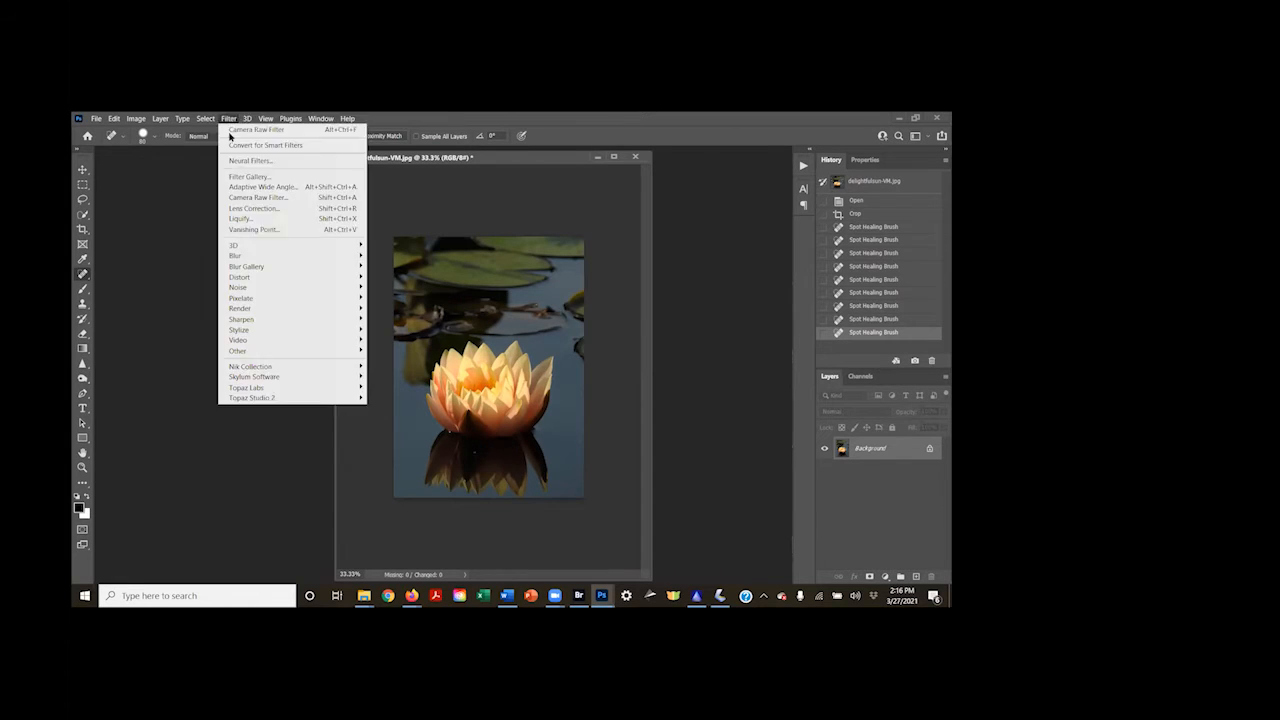
pyautogui.click(250, 198)
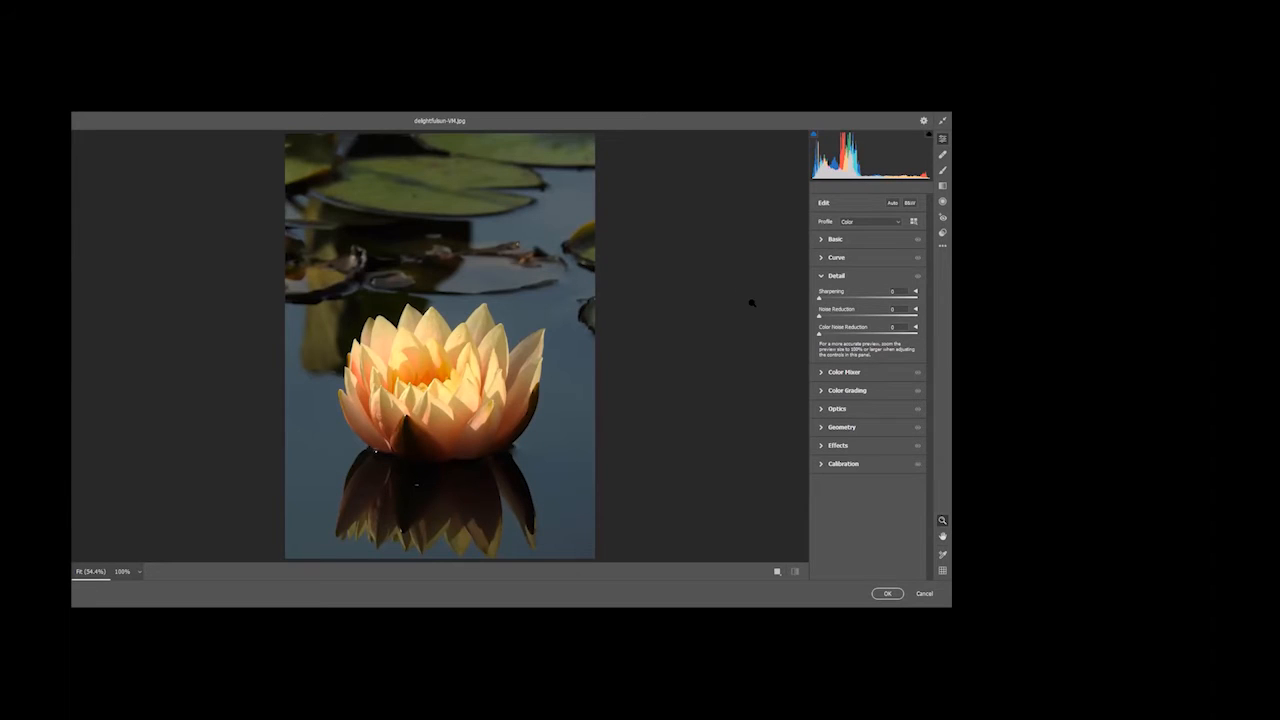
pyautogui.click(821, 240)
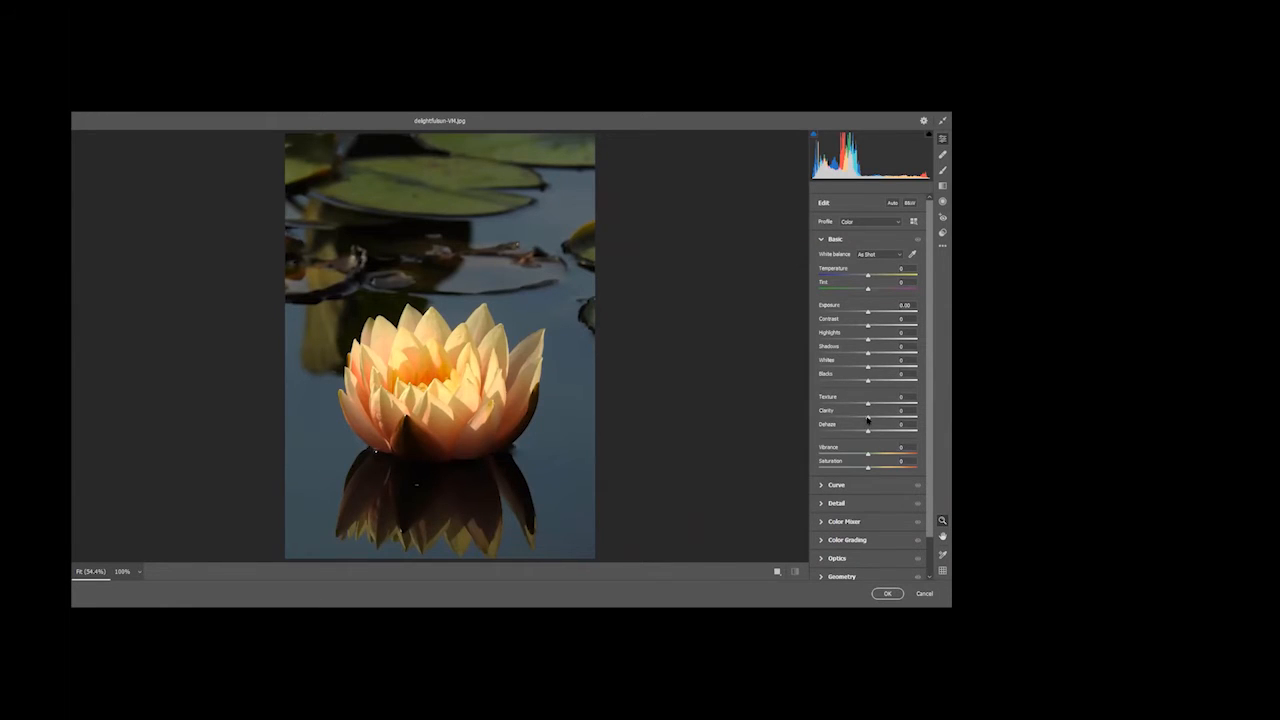
pyautogui.moveTo(867, 418); pyautogui.dragTo(880, 402)
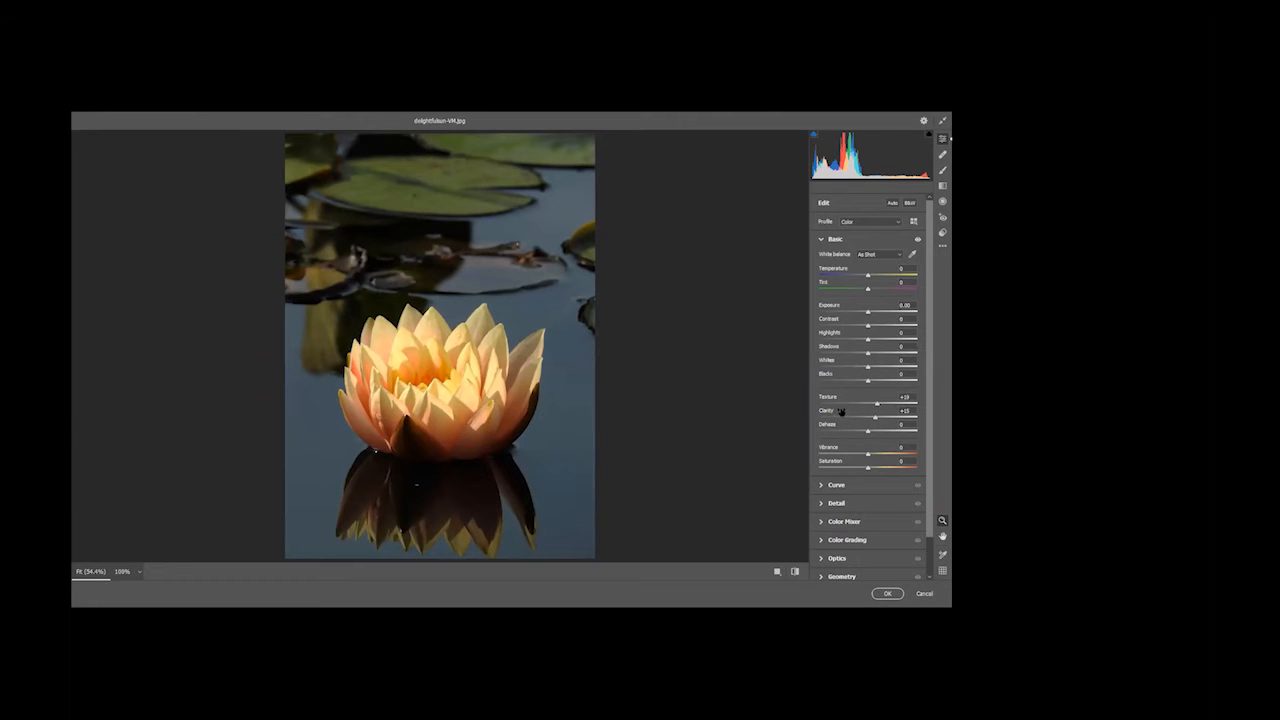
# Set Vibrance to +16, Saturation to +13 and Shadows to +82 for the water lily
pyautogui.scroll(-1, 841, 411)
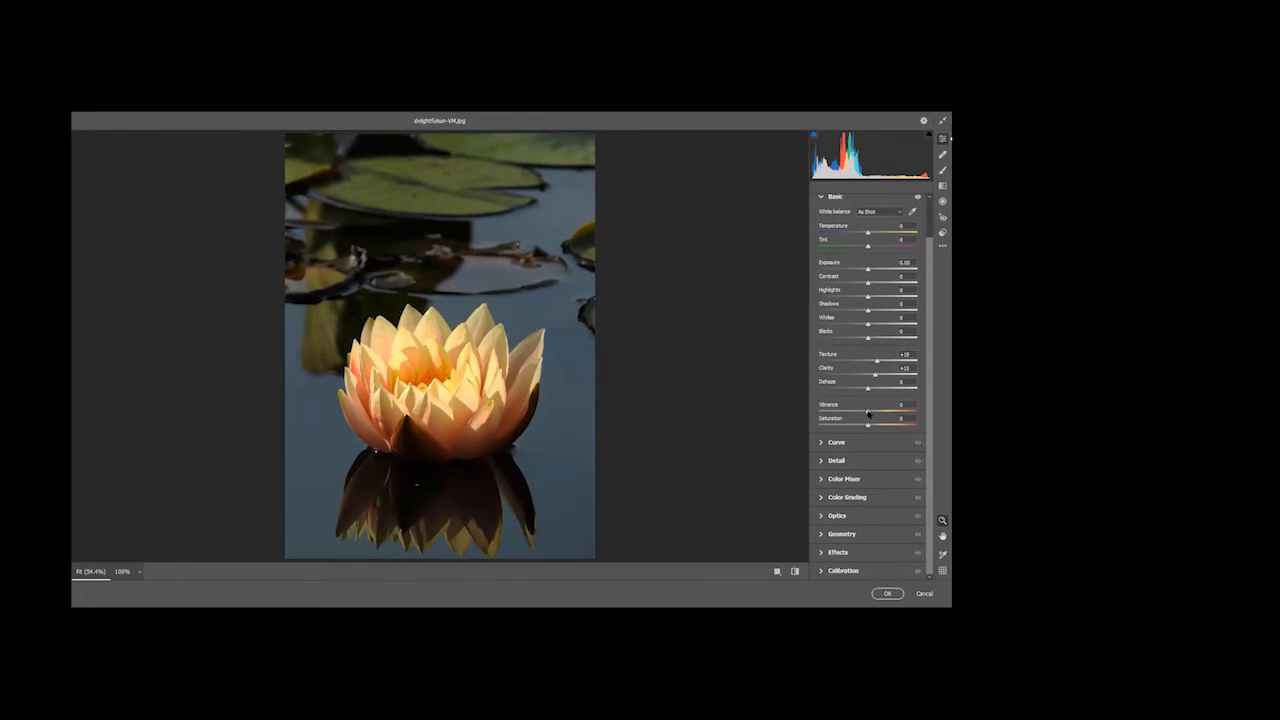
pyautogui.moveTo(867, 411); pyautogui.dragTo(876, 411)
pyautogui.moveTo(868, 427)
pyautogui.mouseDown()
pyautogui.moveTo(879, 426)
pyautogui.moveTo(859, 424)
pyautogui.mouseUp()
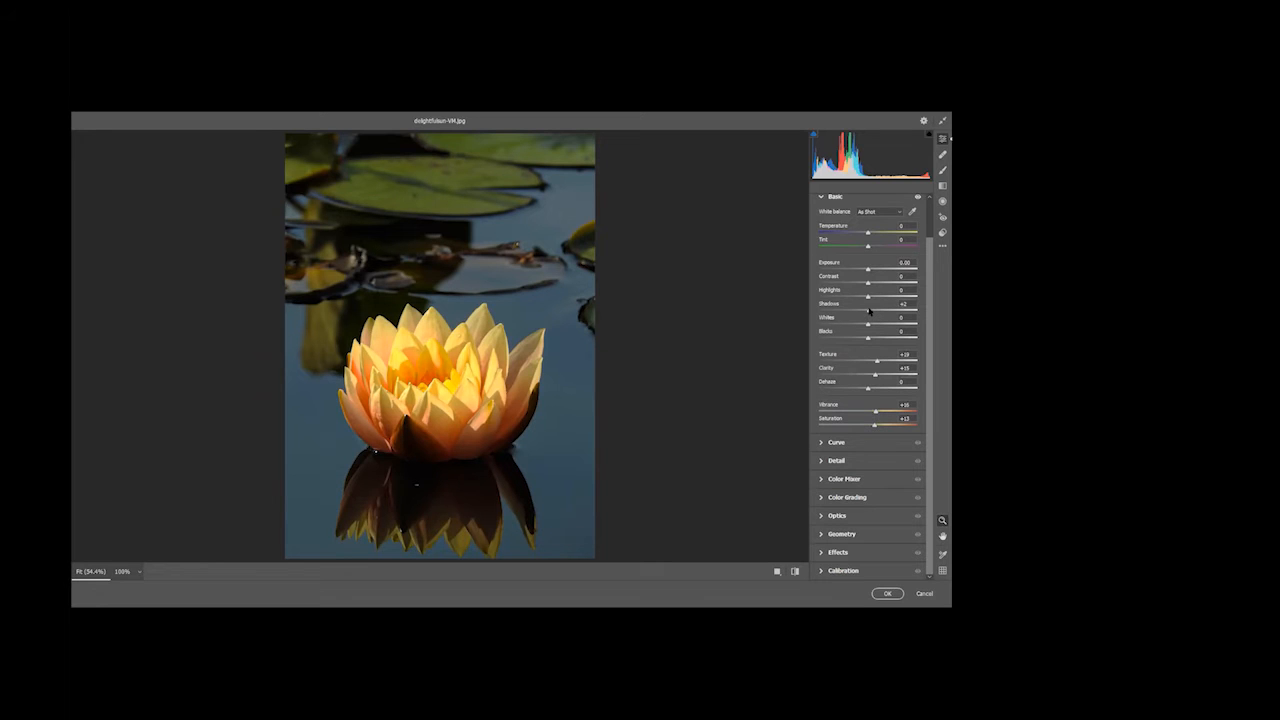
pyautogui.moveTo(868, 311); pyautogui.dragTo(908, 299)
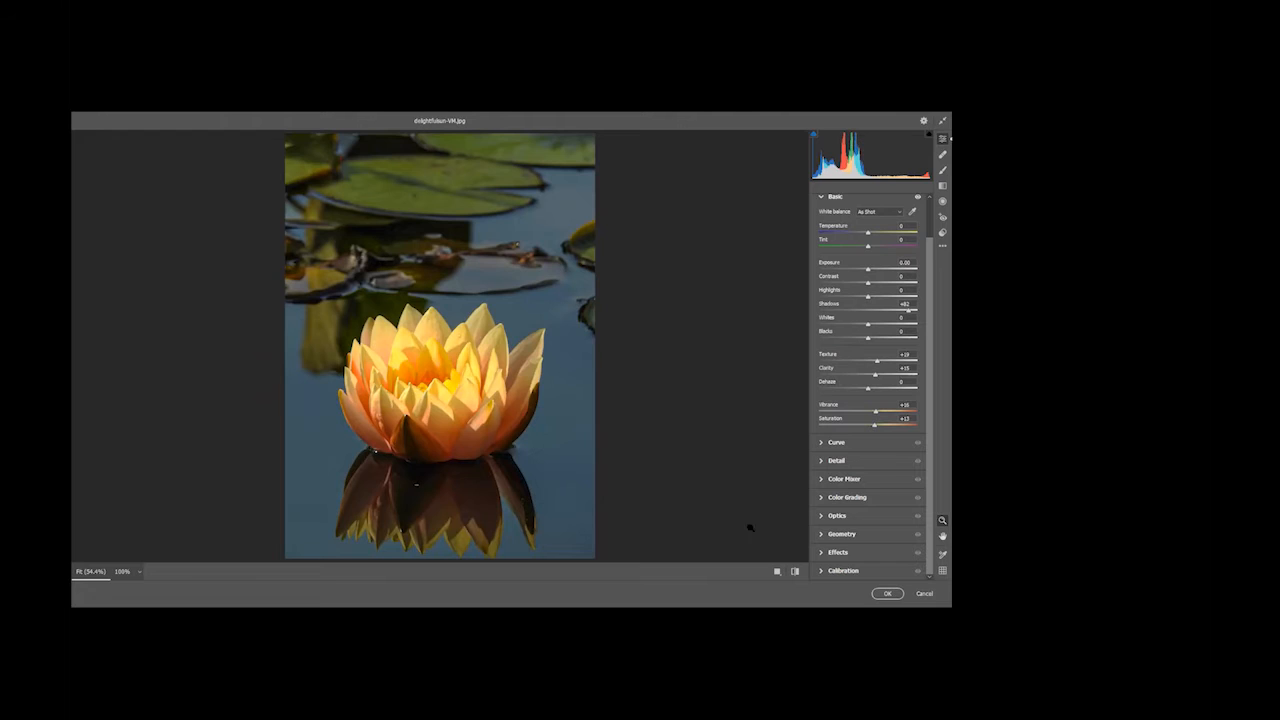
# Darken the water with the targeted adjustment of Color Mixer luminance, bringing Aquas to -44 and Blues to -100
pyautogui.scroll(-1, 788, 440)
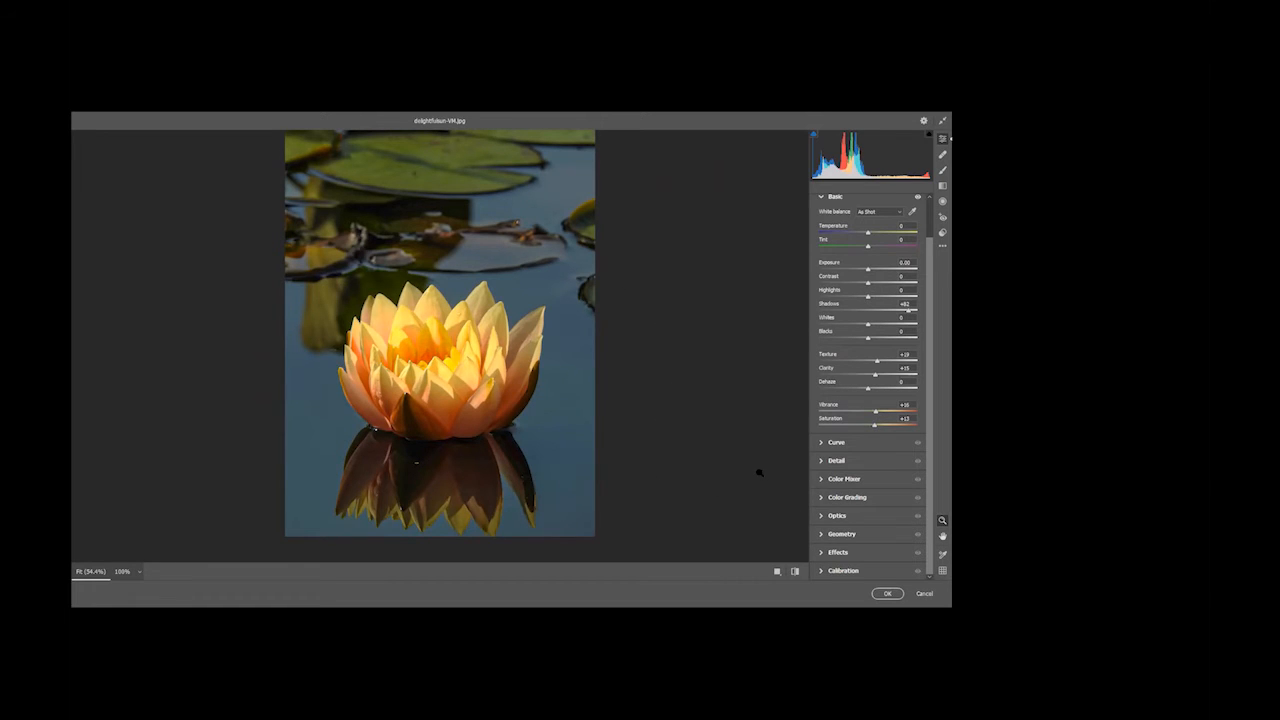
pyautogui.click(822, 479)
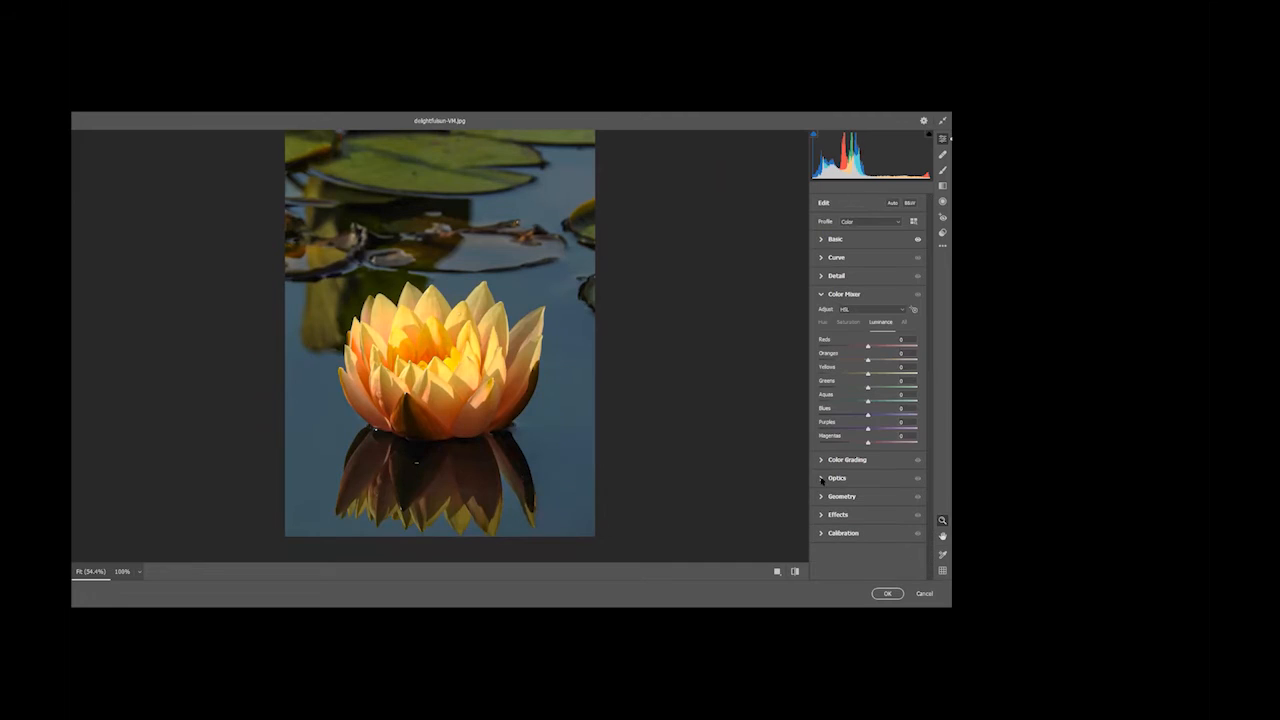
pyautogui.click(853, 322)
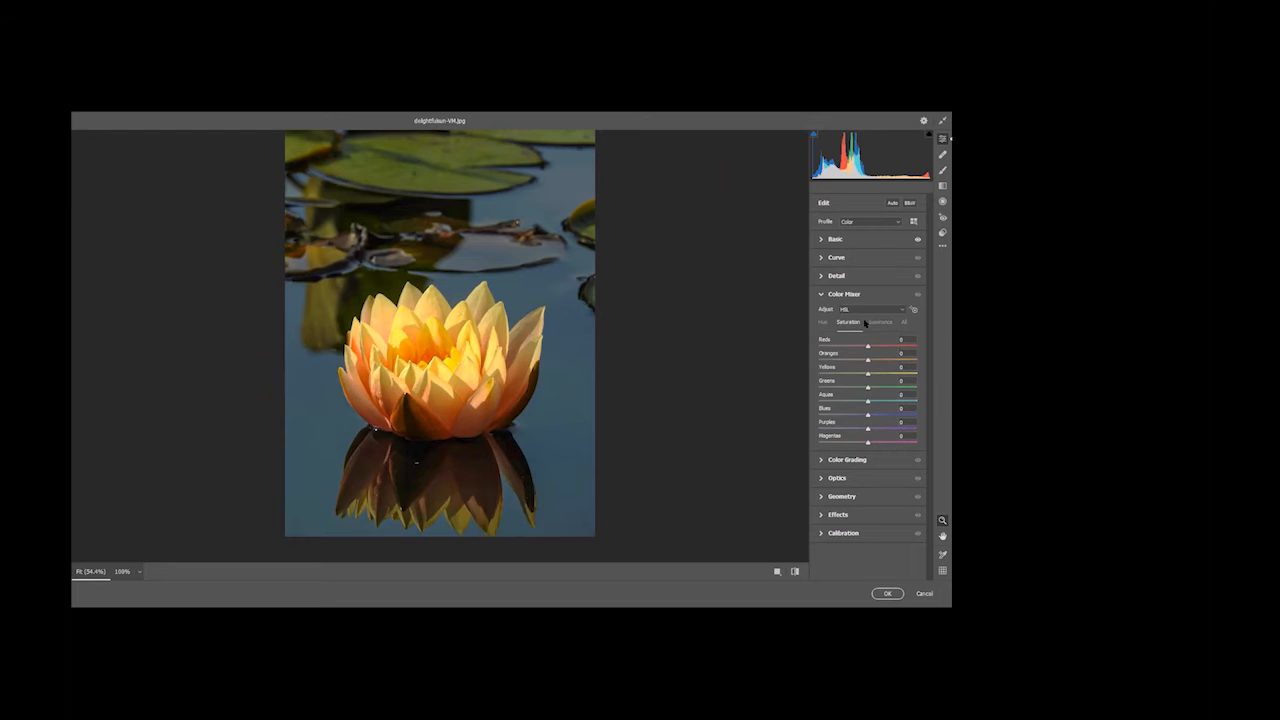
pyautogui.click(878, 322)
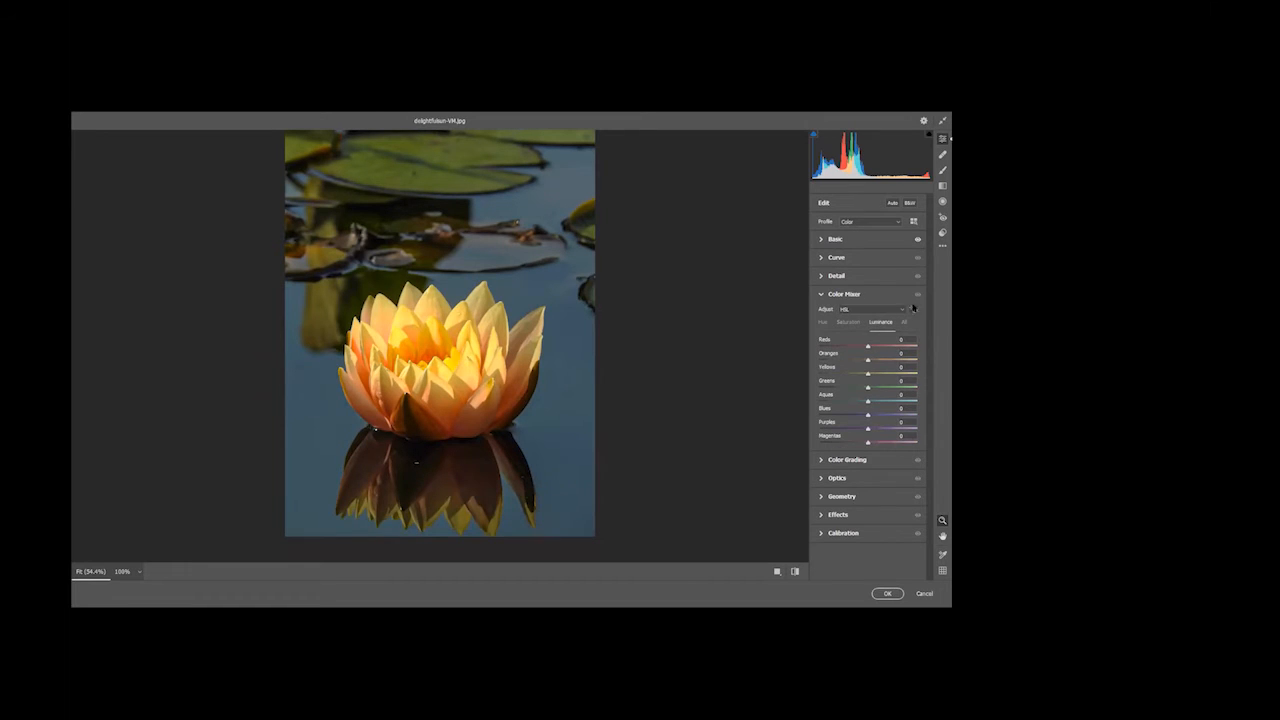
pyautogui.click(913, 309)
pyautogui.moveTo(569, 351); pyautogui.dragTo(566, 351)
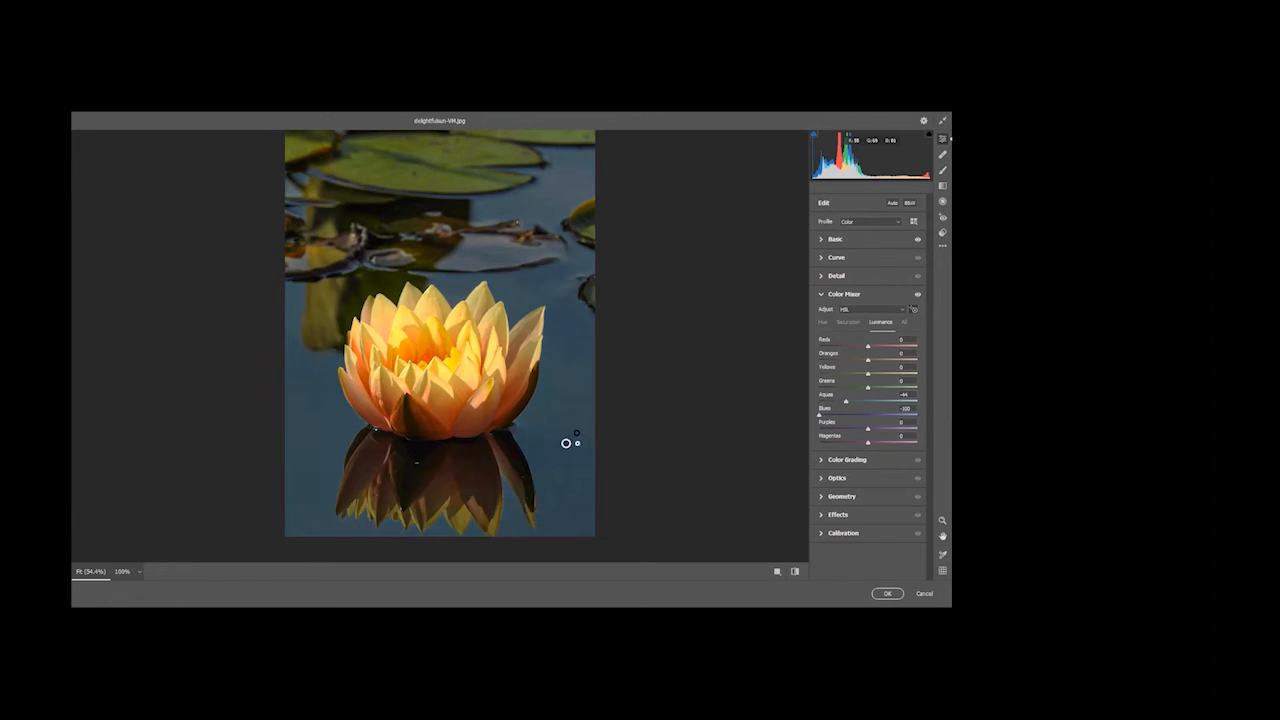
# Fine-tune the luminance around the water lily with the targeted adjustment and apply the Camera Raw edits
pyautogui.moveTo(571, 433); pyautogui.dragTo(569, 433)
pyautogui.moveTo(331, 424); pyautogui.dragTo(408, 412)
pyautogui.click(889, 594)
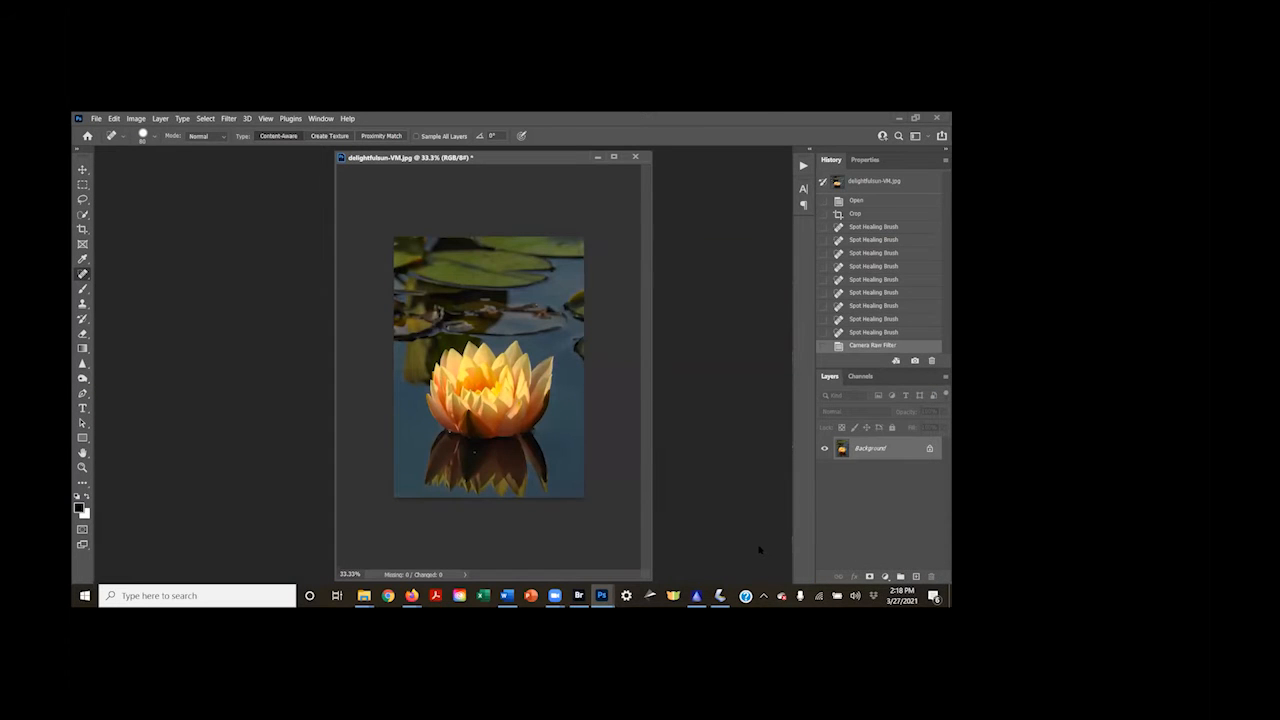
# Run the Camera Raw Filter again to darken the water with targeted luminance, Aquas -16 and Blues -87, and apply it
pyautogui.click(224, 118)
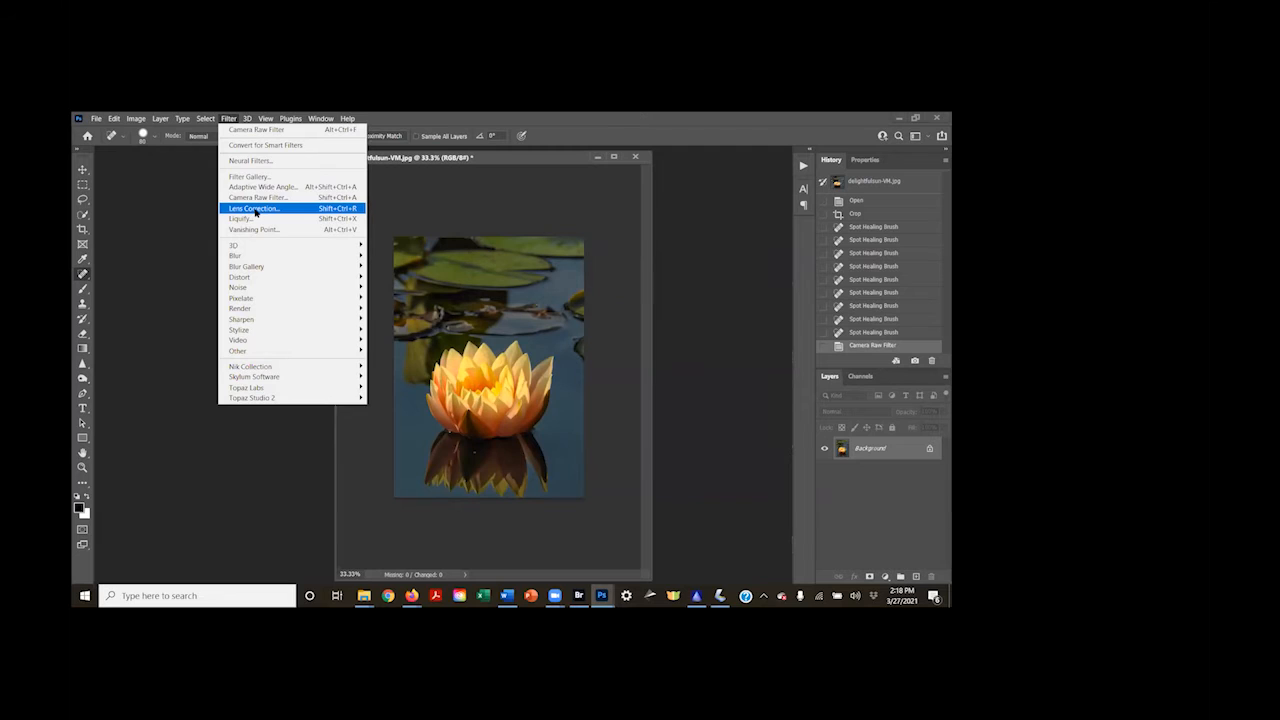
pyautogui.click(256, 199)
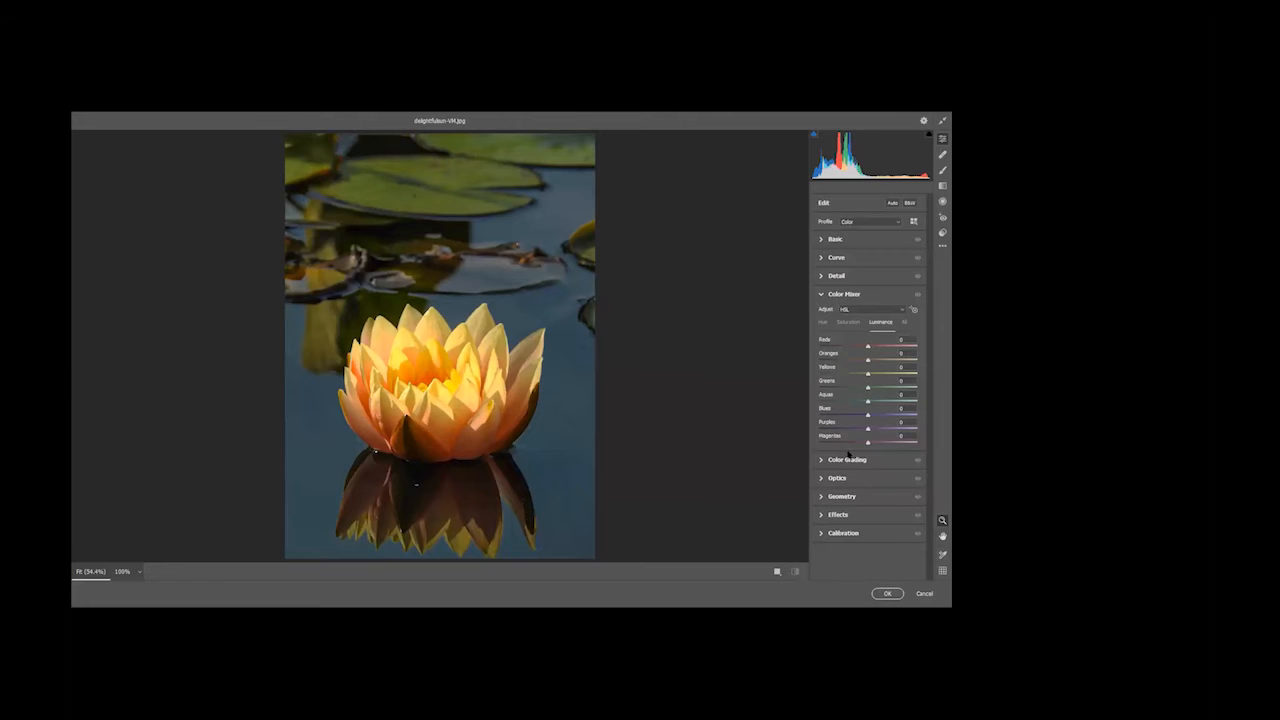
pyautogui.click(913, 310)
pyautogui.moveTo(556, 439); pyautogui.dragTo(474, 440)
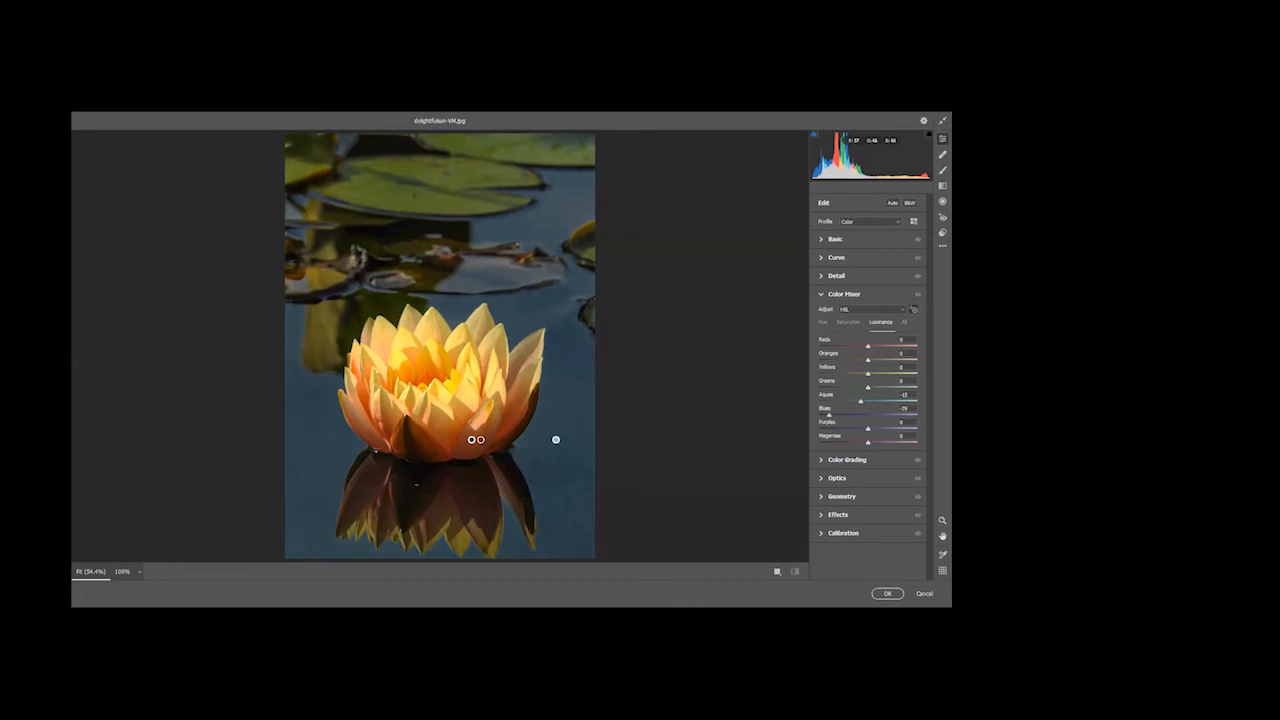
pyautogui.click(888, 594)
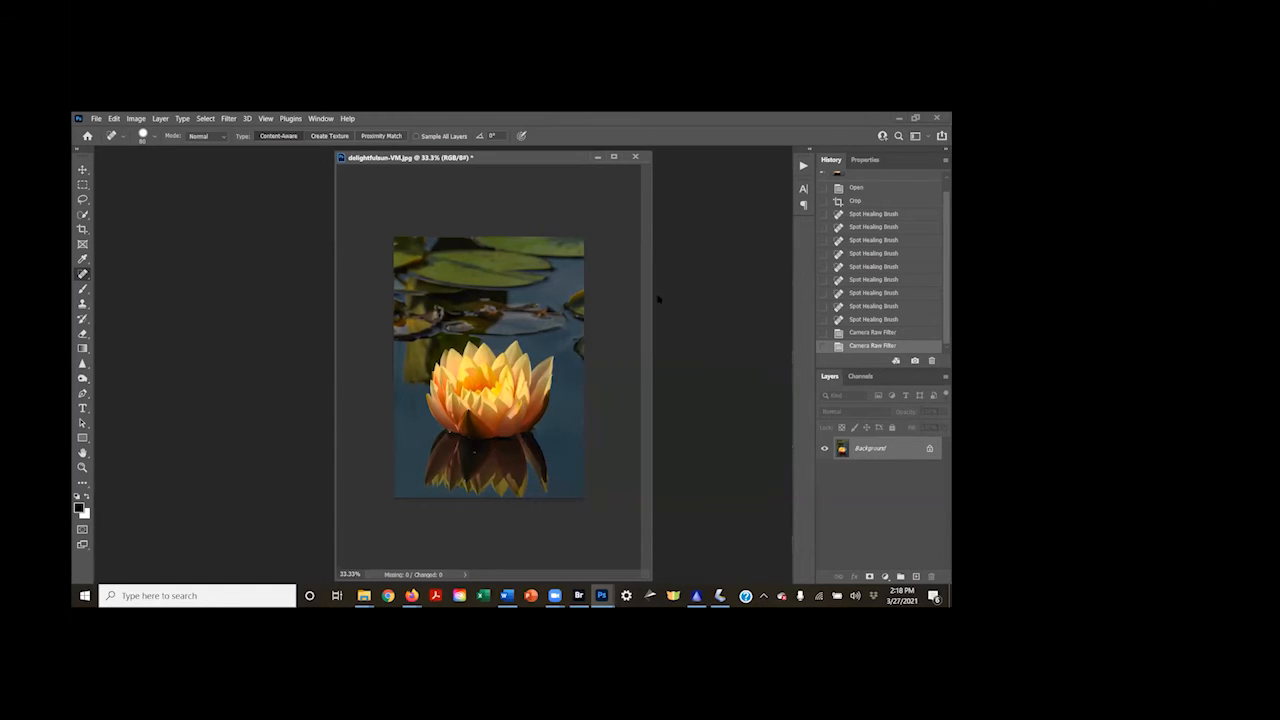
# Darken the lily pads and the water along the photo's edges around the flower with the Burn tool, Midtones range at 14% exposure
pyautogui.click(83, 378)
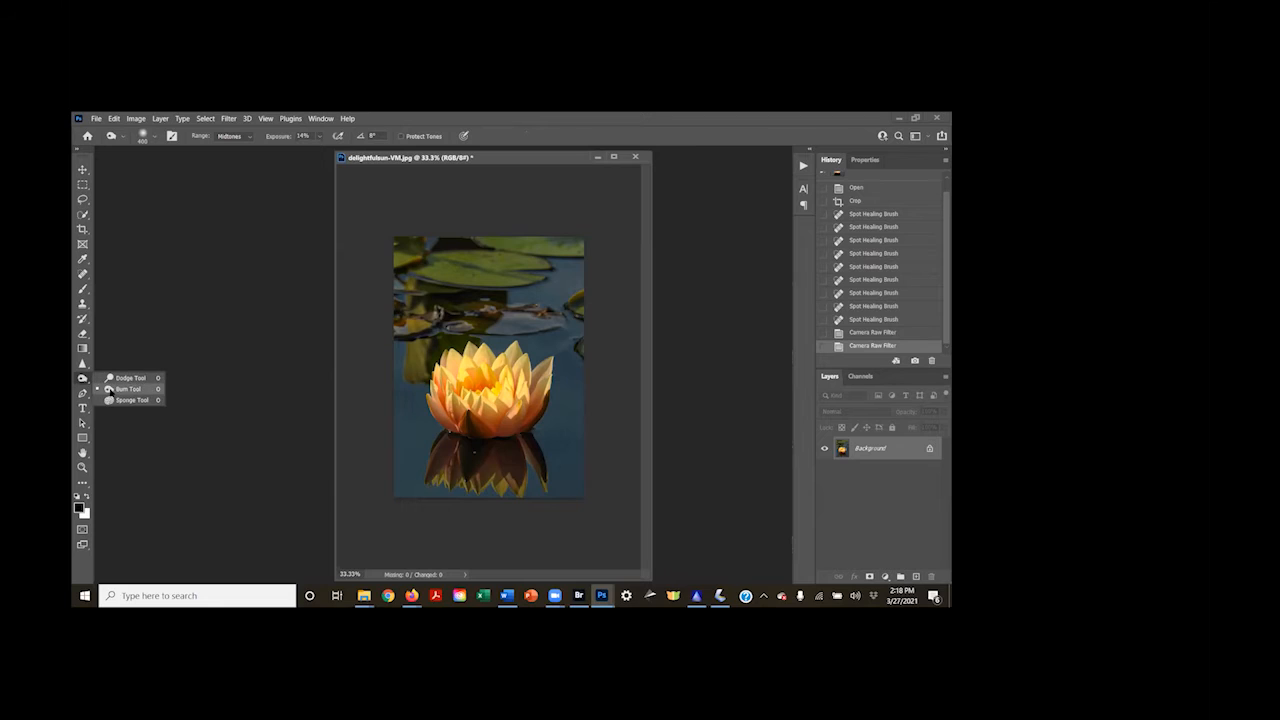
pyautogui.click(110, 389)
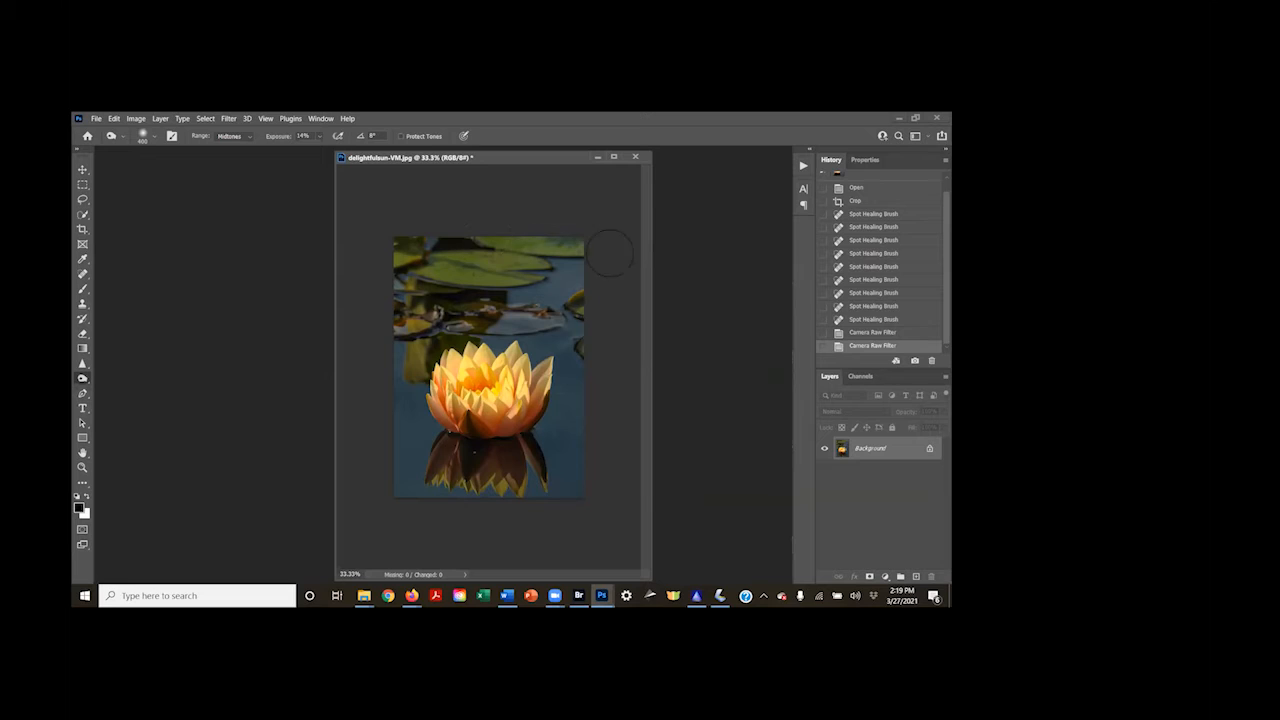
pyautogui.moveTo(490, 248)
pyautogui.mouseDown()
pyautogui.moveTo(612, 235)
pyautogui.moveTo(399, 242)
pyautogui.moveTo(608, 251)
pyautogui.moveTo(530, 268)
pyautogui.mouseUp()
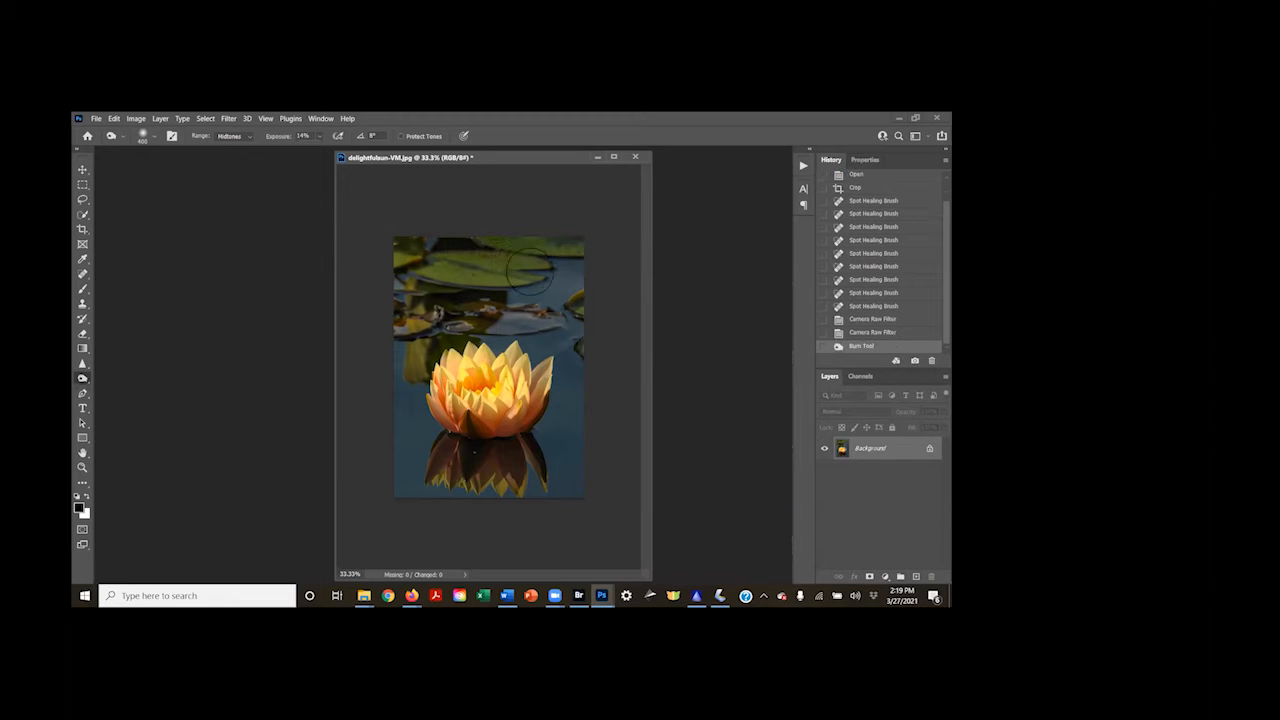
pyautogui.moveTo(508, 326)
pyautogui.mouseDown()
pyautogui.moveTo(537, 292)
pyautogui.moveTo(567, 280)
pyautogui.moveTo(543, 303)
pyautogui.mouseUp()
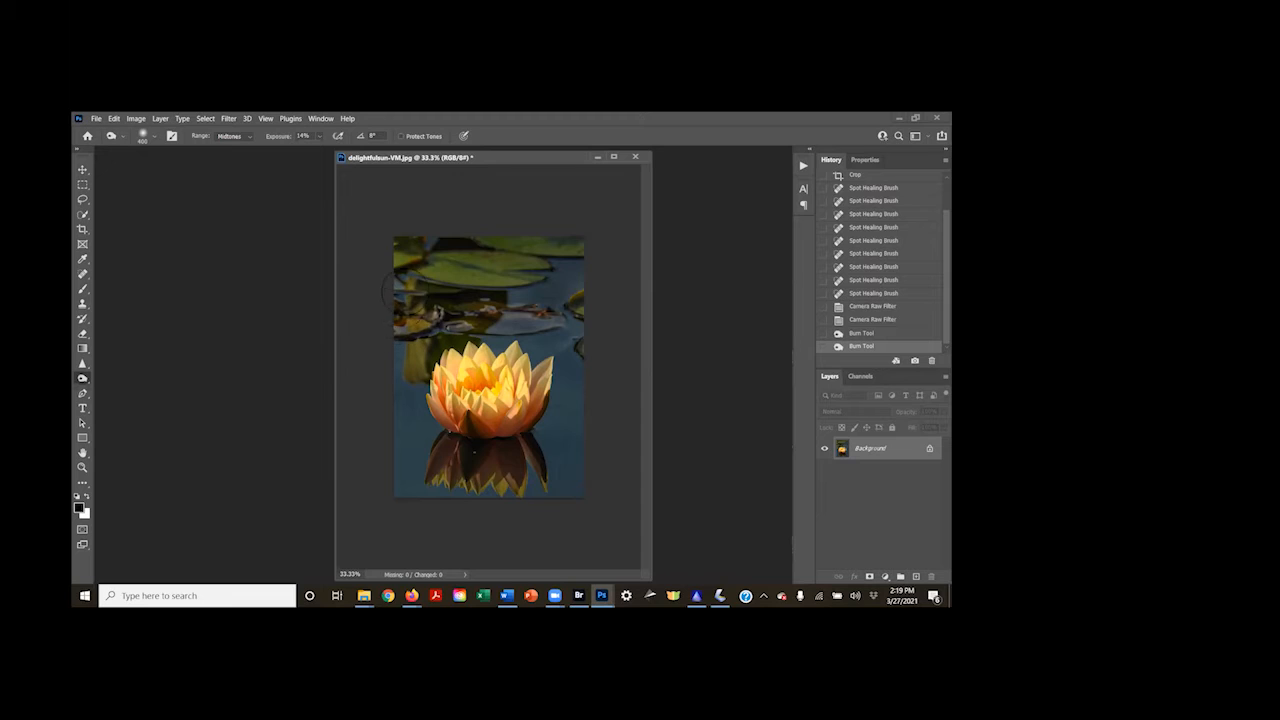
pyautogui.moveTo(385, 290)
pyautogui.mouseDown()
pyautogui.moveTo(420, 275)
pyautogui.moveTo(402, 316)
pyautogui.mouseUp()
pyautogui.moveTo(540, 320)
pyautogui.mouseDown()
pyautogui.moveTo(586, 318)
pyautogui.moveTo(587, 288)
pyautogui.mouseUp()
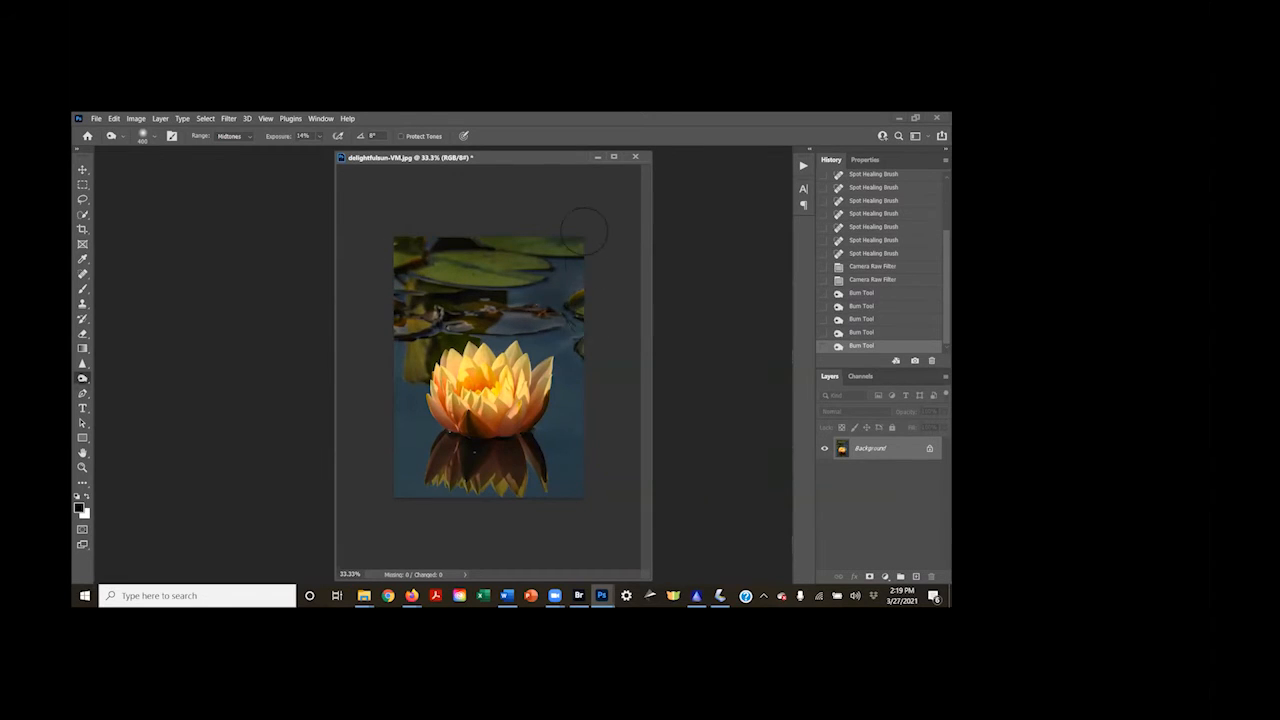
pyautogui.moveTo(423, 258); pyautogui.dragTo(403, 262)
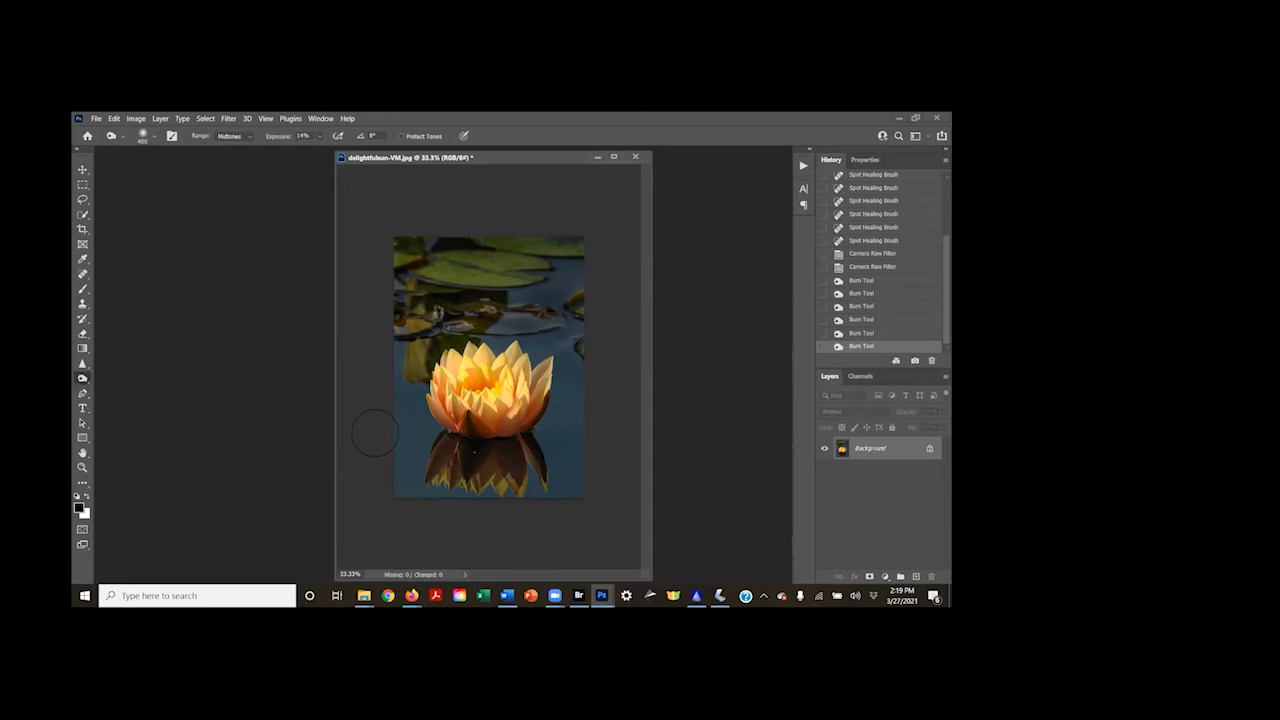
pyautogui.moveTo(386, 453)
pyautogui.mouseDown()
pyautogui.moveTo(445, 491)
pyautogui.moveTo(541, 475)
pyautogui.moveTo(500, 485)
pyautogui.mouseUp()
pyautogui.click(593, 447)
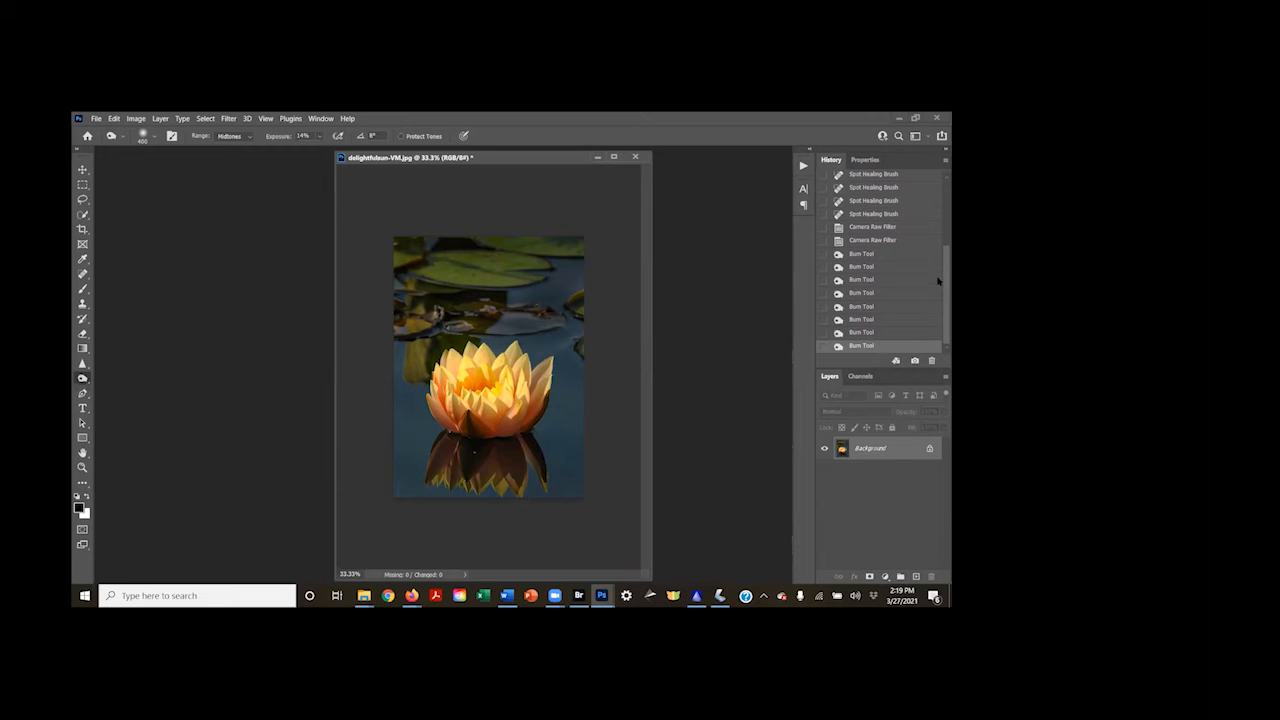
# Compare the edited water lily with its Open history state and return to the last Burn Tool state
pyautogui.moveTo(941, 279); pyautogui.dragTo(941, 180)
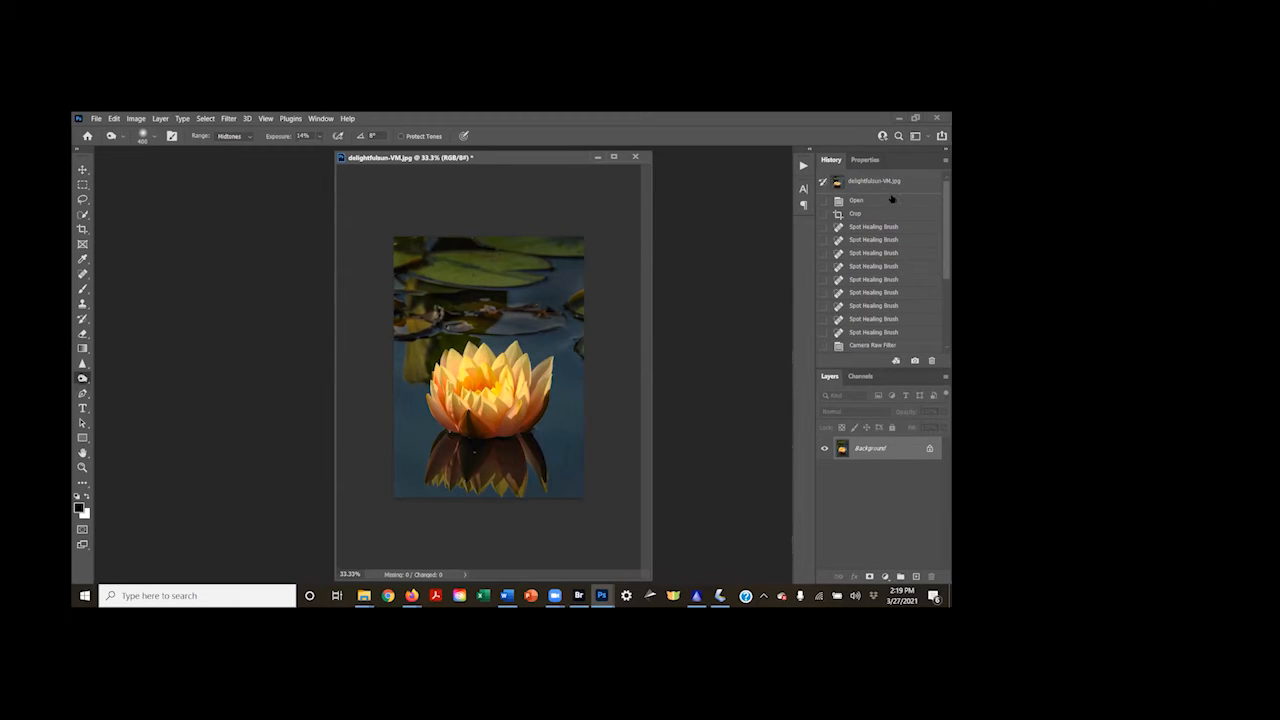
pyautogui.click(888, 200)
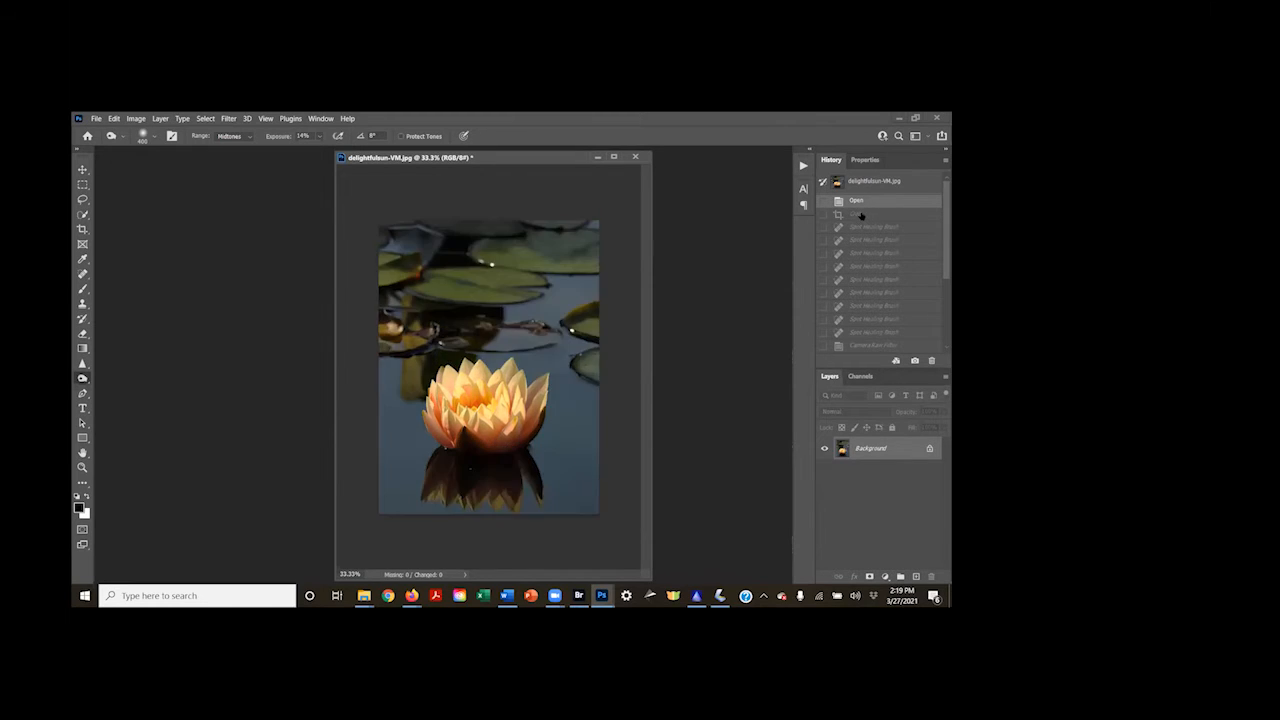
pyautogui.scroll(-3, 860, 216)
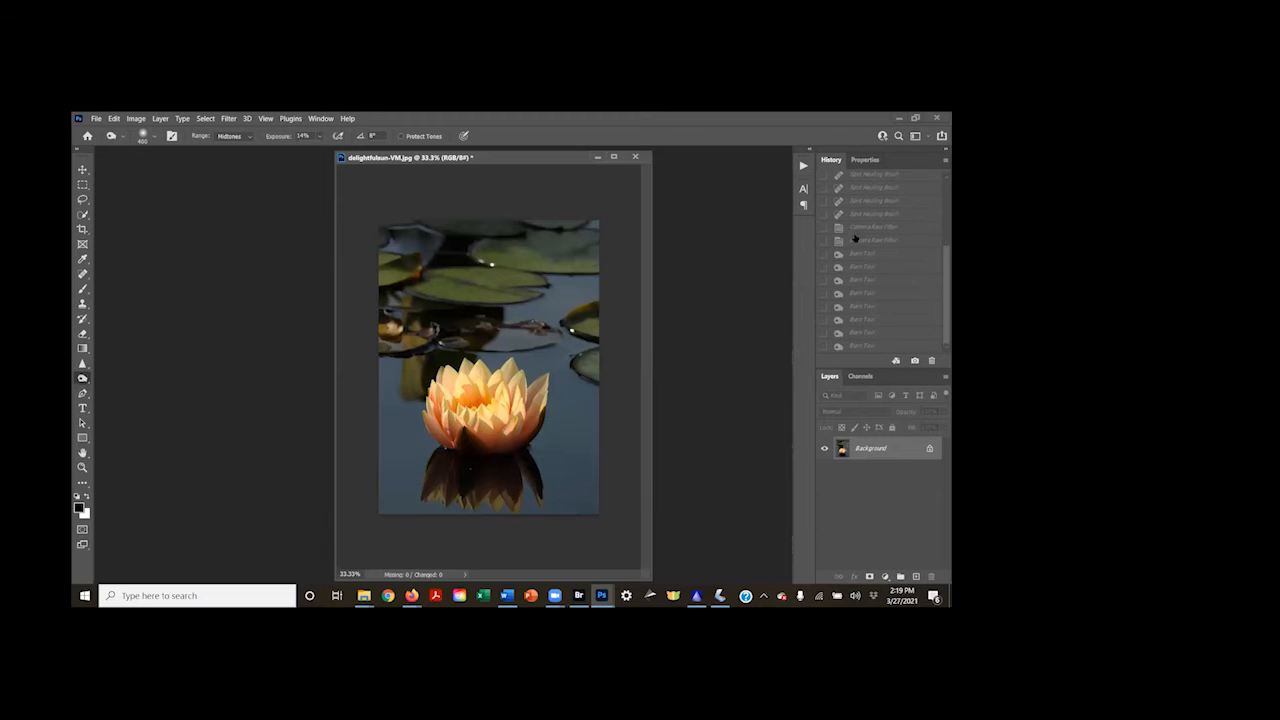
pyautogui.click(868, 348)
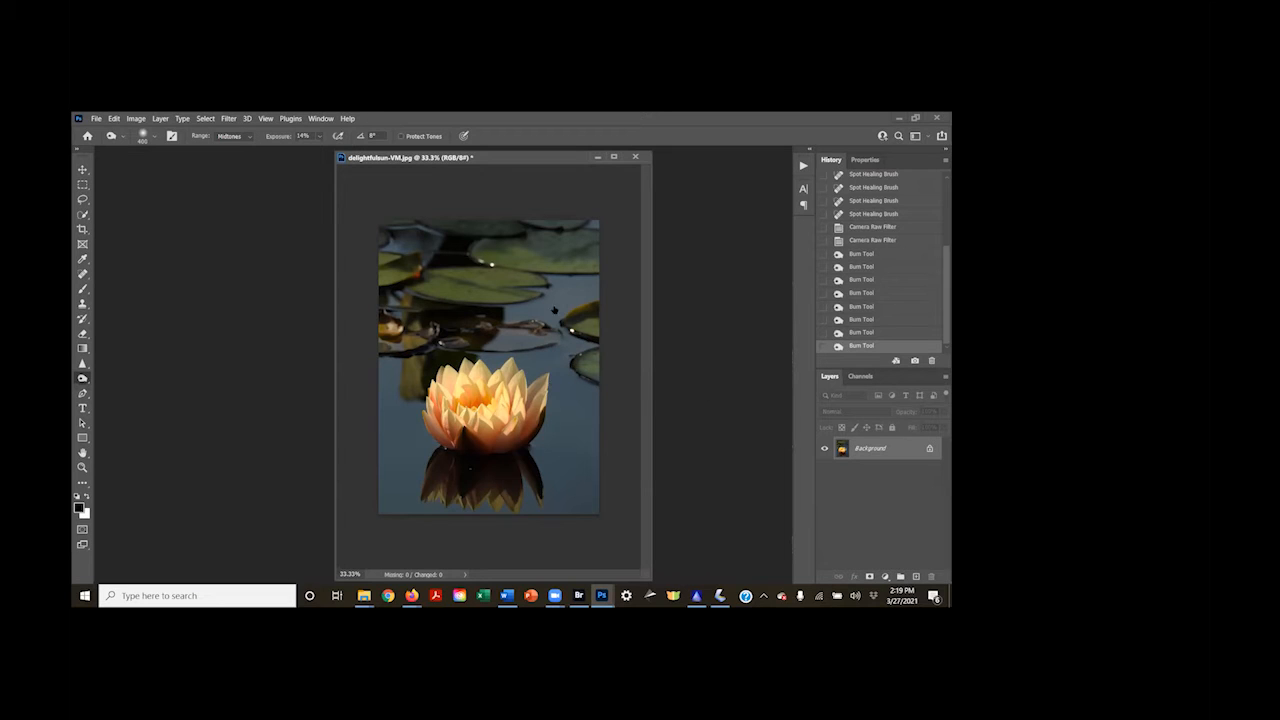
pyautogui.hotkey('ctrl', 'z')
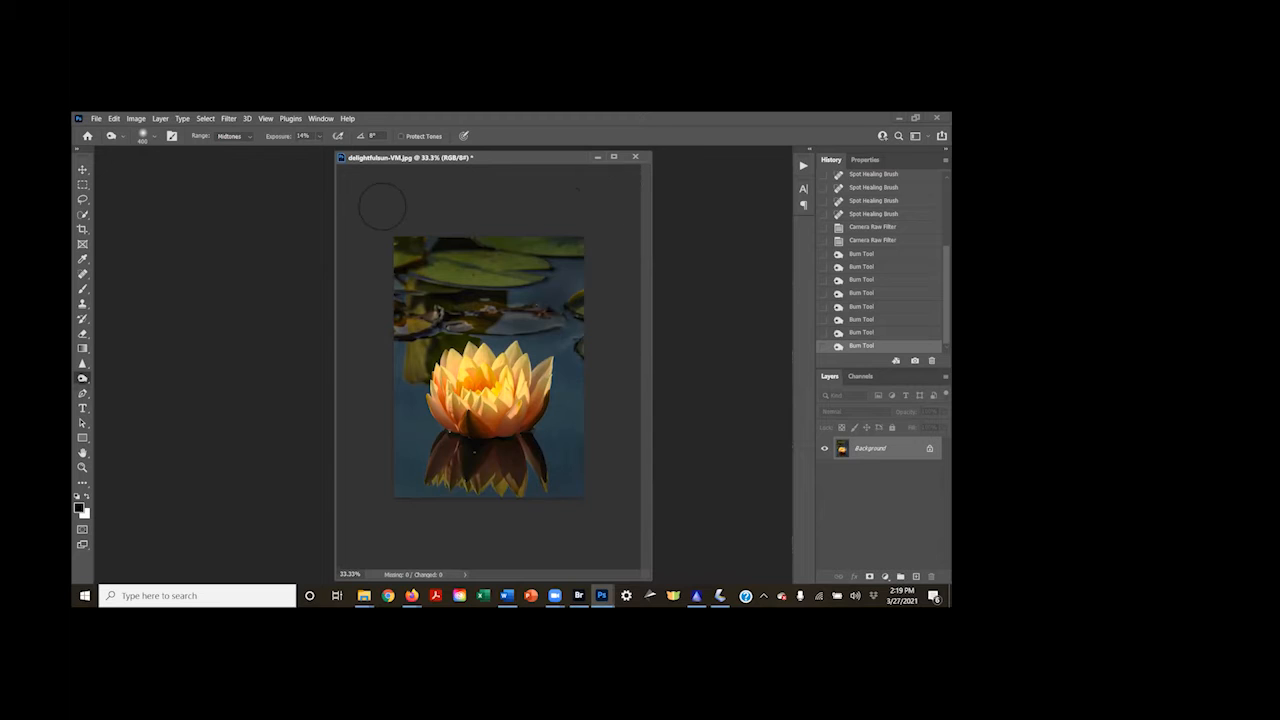
# Close delightfulsun-VM.jpg without saving the changes
pyautogui.moveTo(395, 162); pyautogui.dragTo(230, 172)
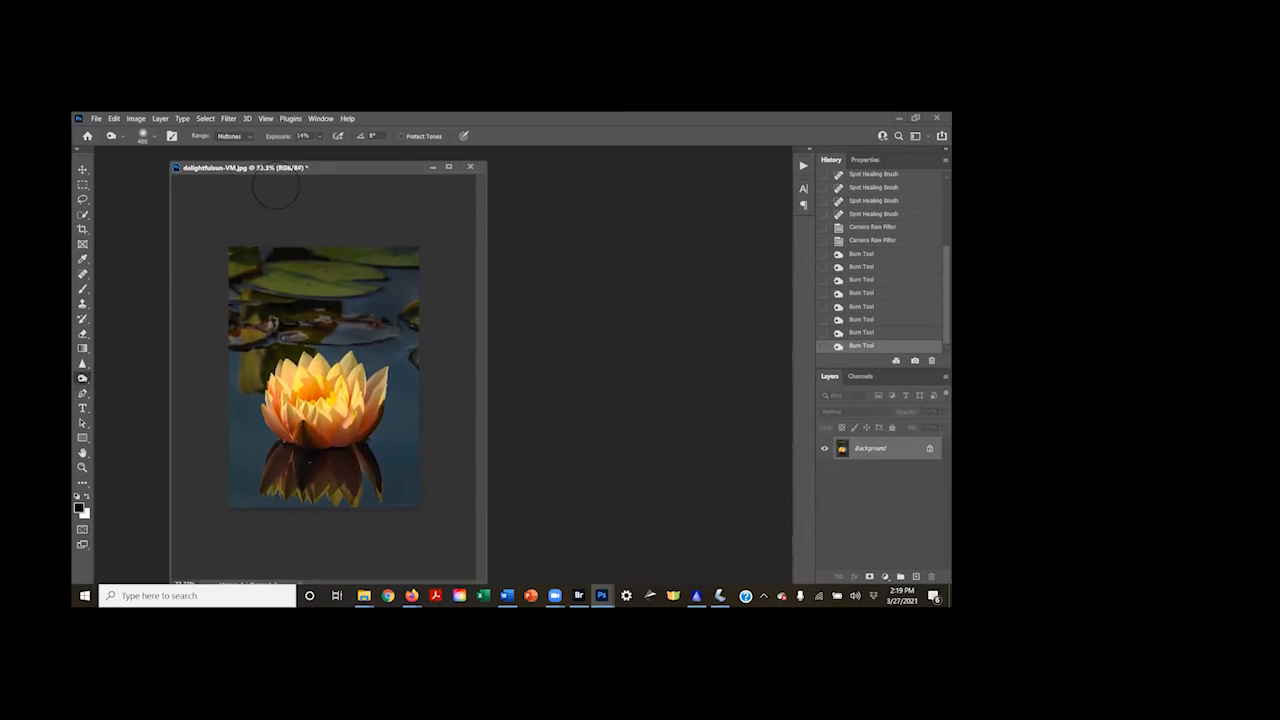
pyautogui.moveTo(370, 168); pyautogui.dragTo(320, 193)
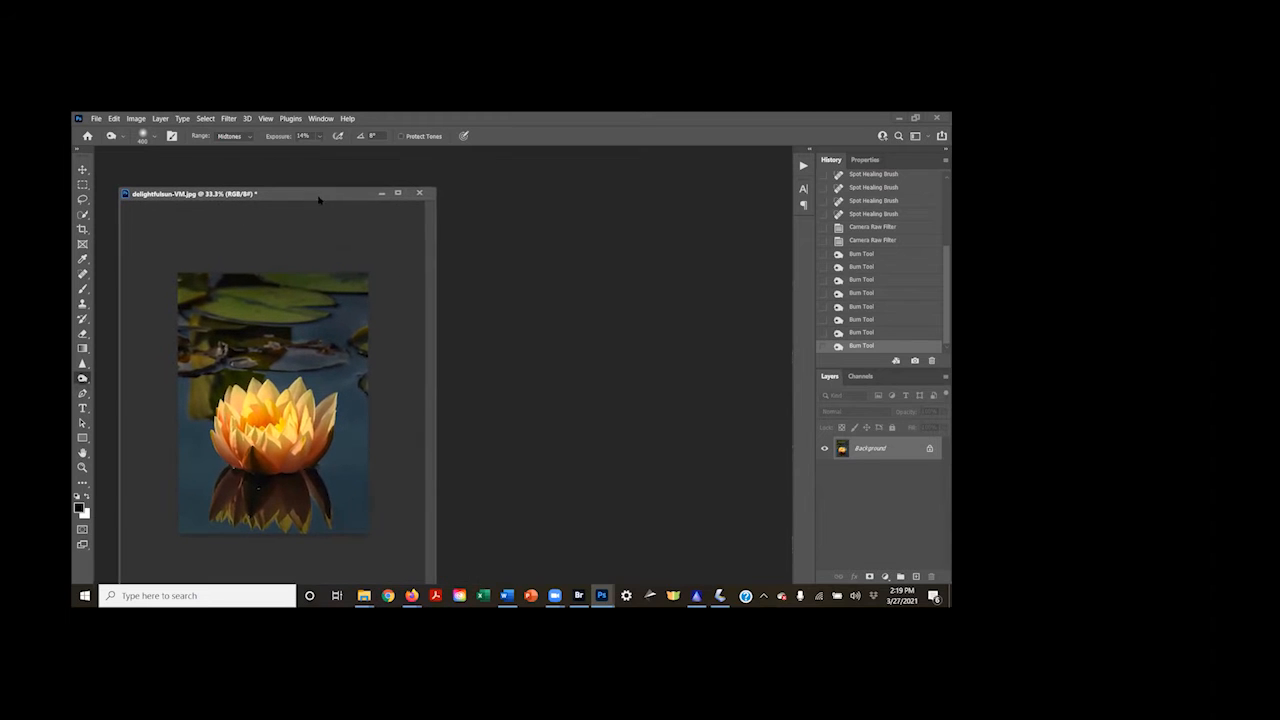
pyautogui.click(419, 192)
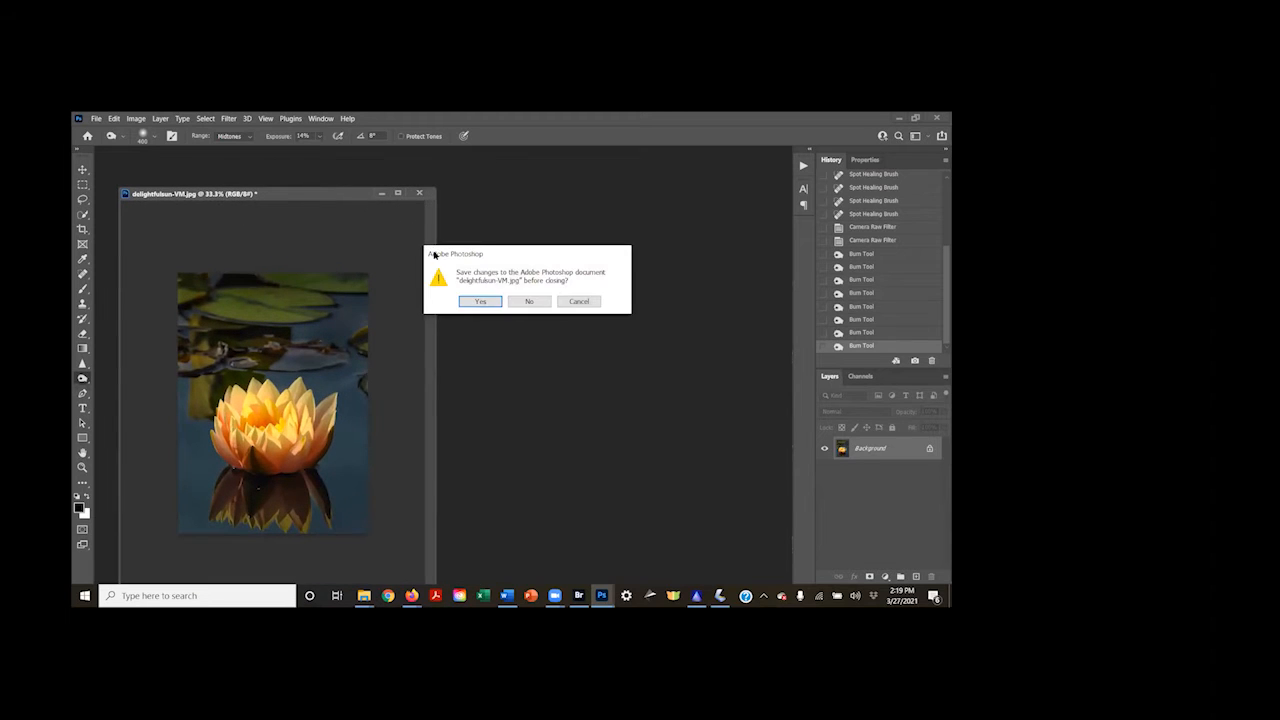
pyautogui.click(529, 303)
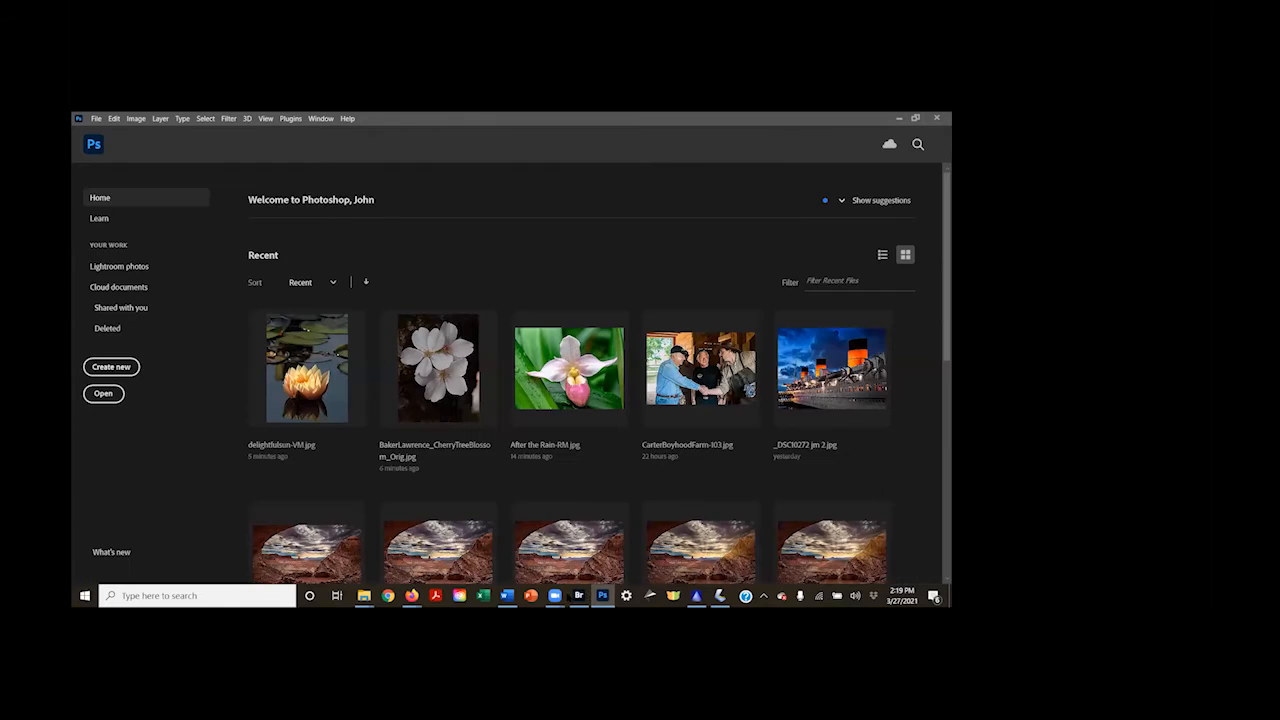
# Switch to Bridge, open the calla lily photo Inner Glow-EMB.jpg in Photoshop and move its window to the middle of the workspace
pyautogui.click(576, 598)
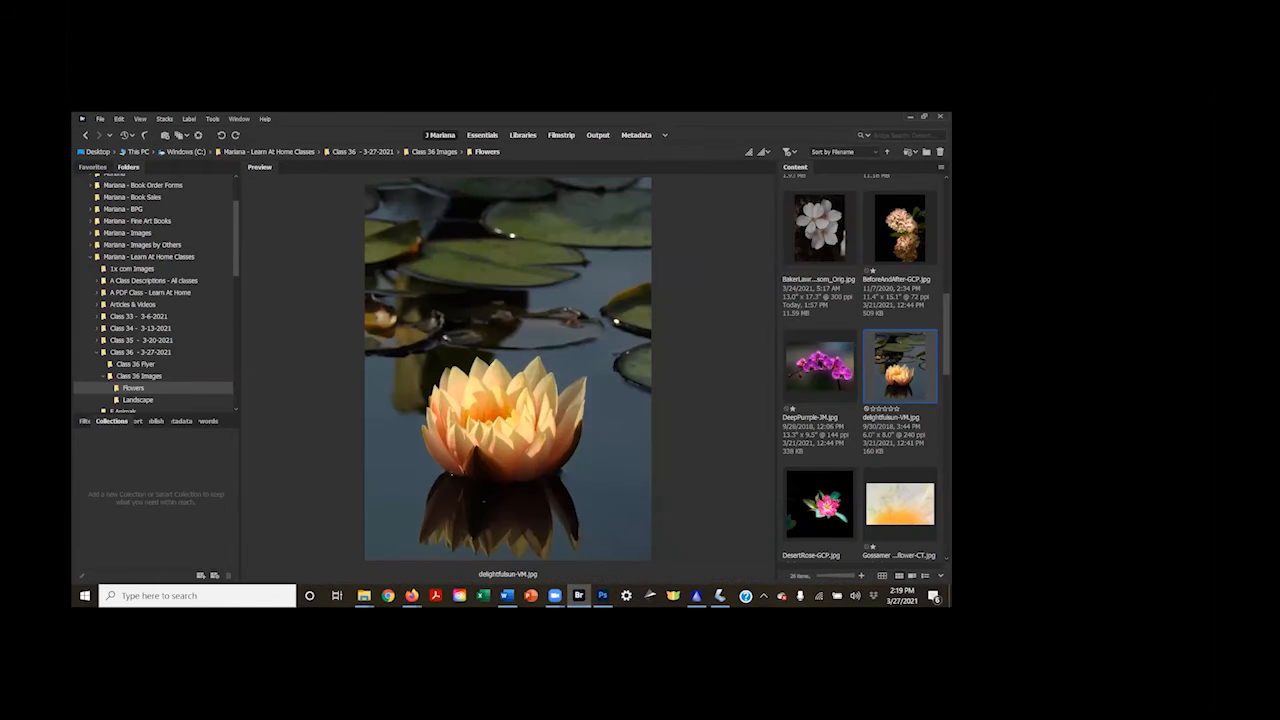
pyautogui.scroll(-3, 860, 380)
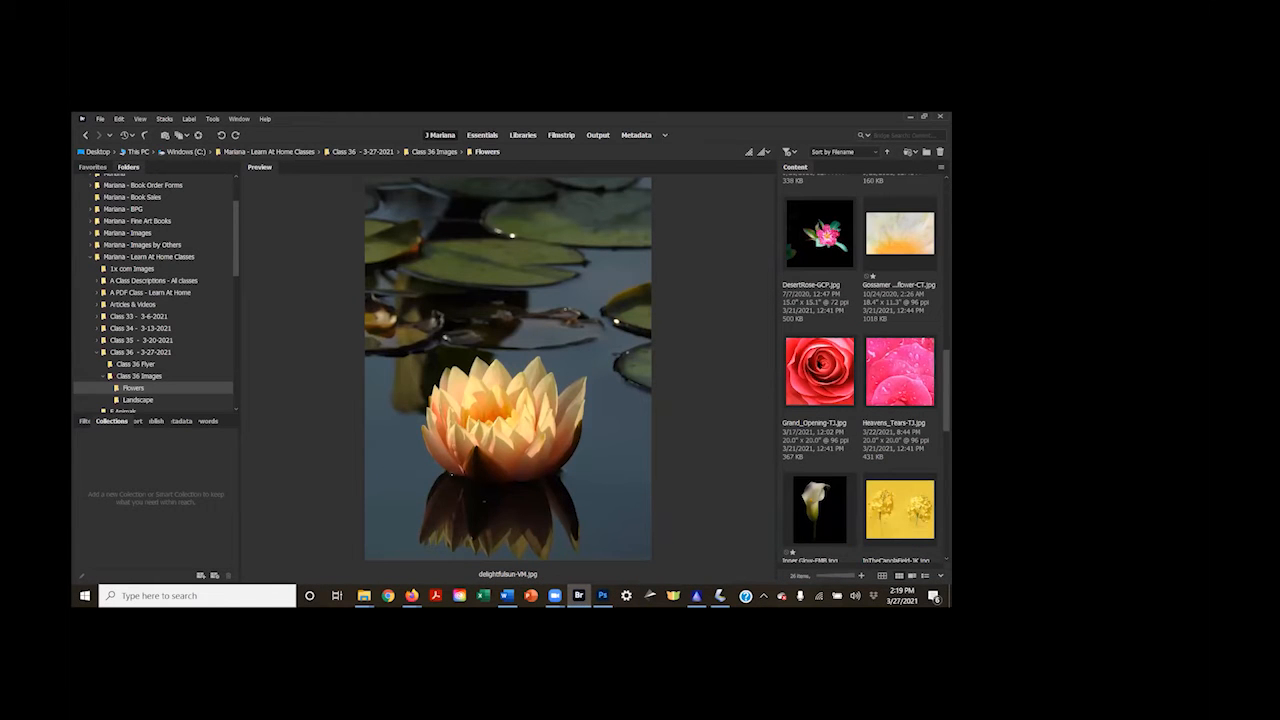
pyautogui.scroll(-2, 860, 380)
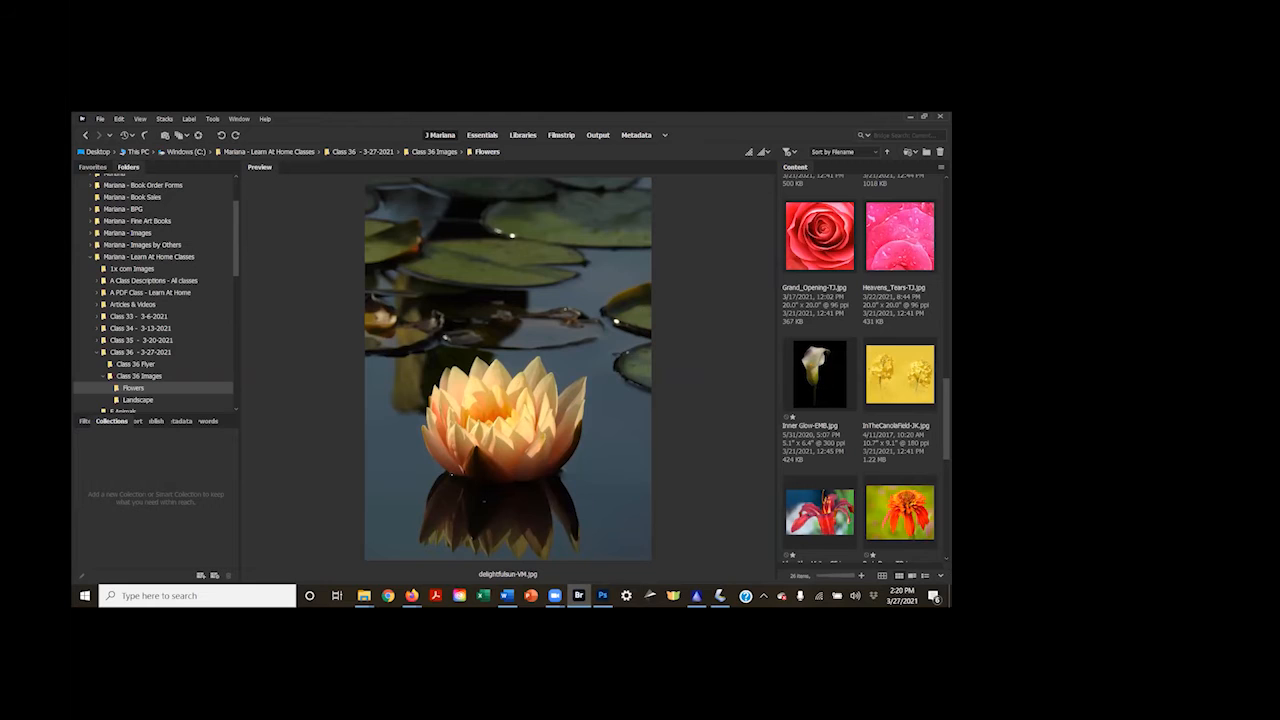
pyautogui.click(819, 373)
pyautogui.click(602, 596)
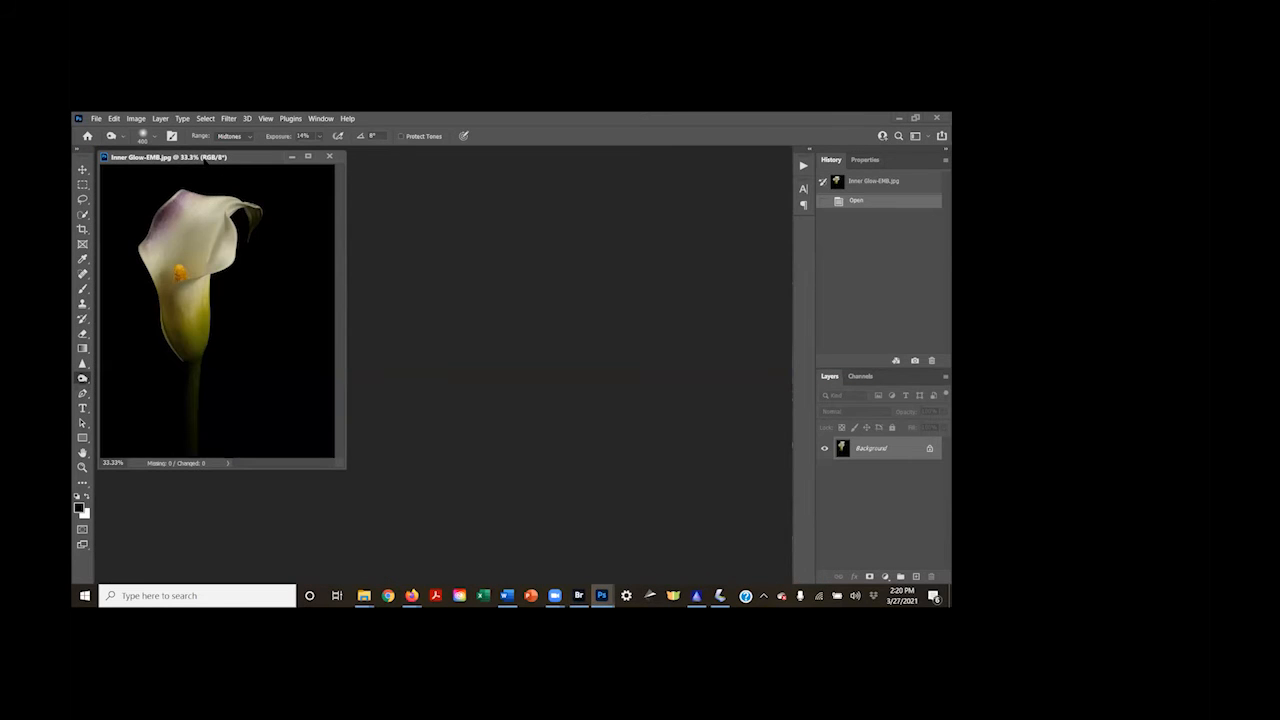
pyautogui.moveTo(204, 159); pyautogui.dragTo(454, 215)
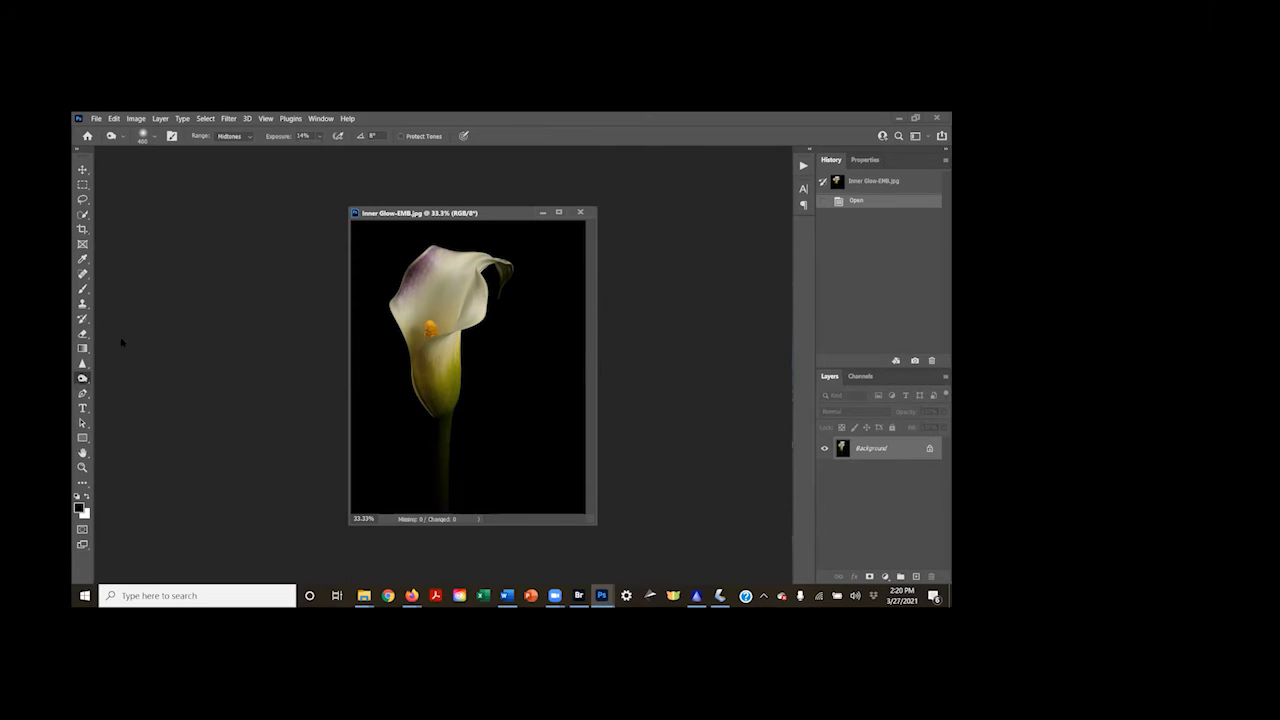
# Crop the excess black background off the right side of the calla lily photo
pyautogui.click(83, 229)
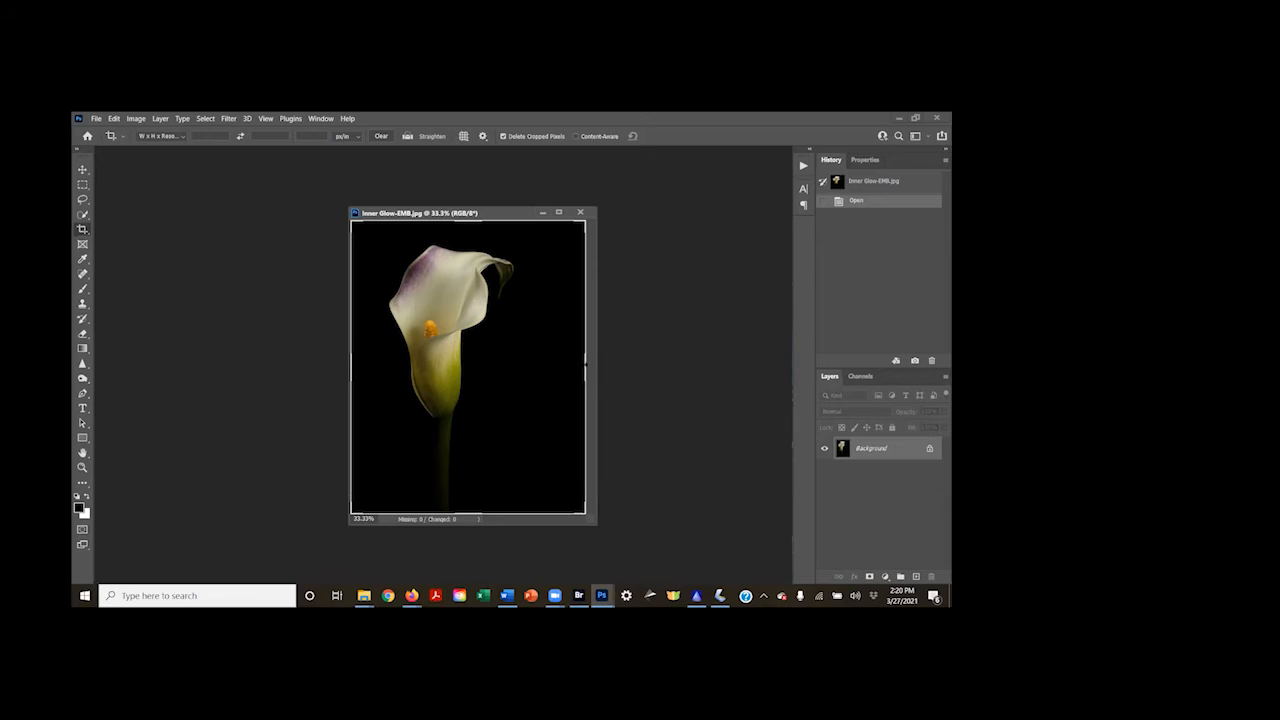
pyautogui.moveTo(586, 365); pyautogui.dragTo(558, 352)
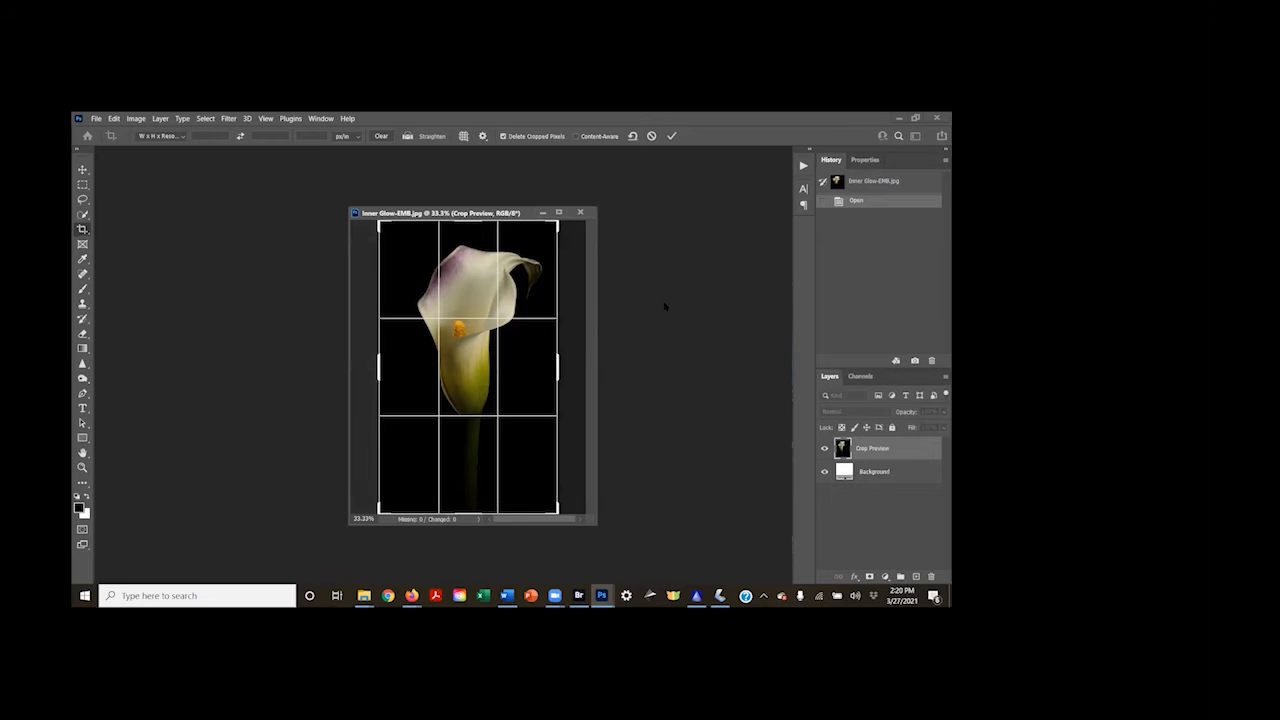
pyautogui.press('Return')
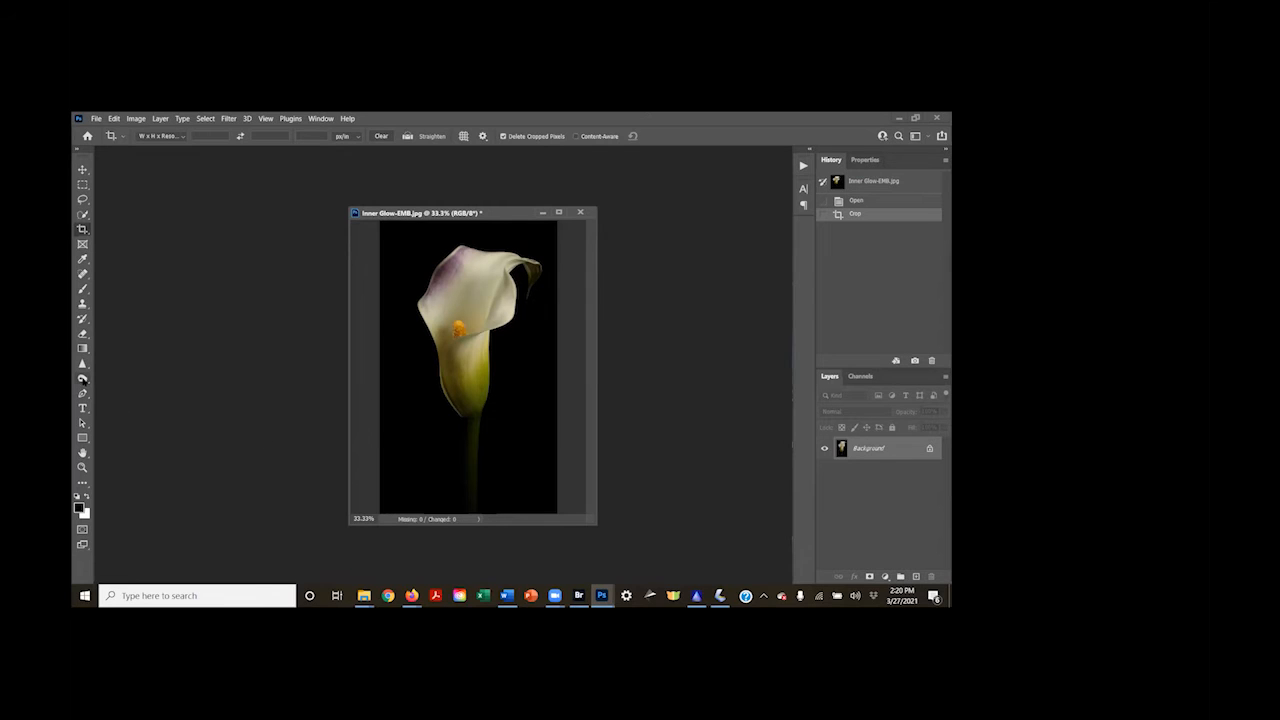
# Lighten the calla lily's dark stem with the Dodge tool set to Midtones, 14% exposure and a 150 px brush
pyautogui.moveTo(83, 379); pyautogui.dragTo(113, 388)
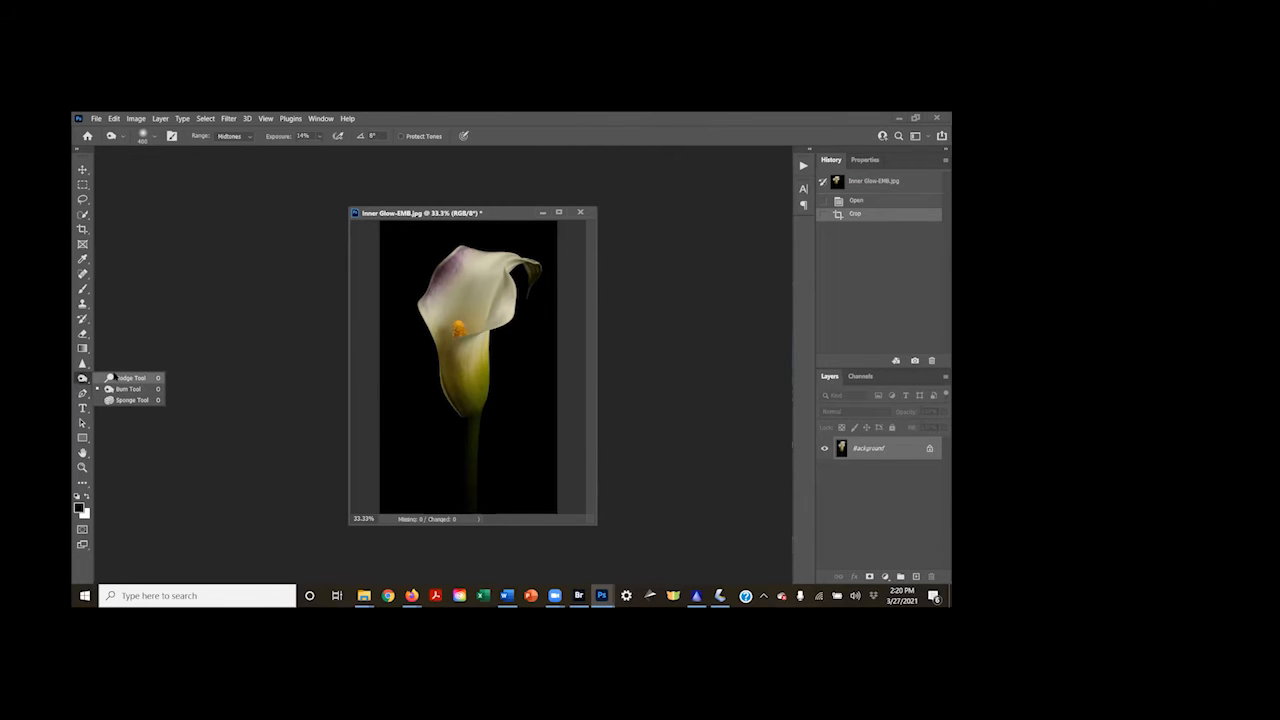
pyautogui.click(116, 379)
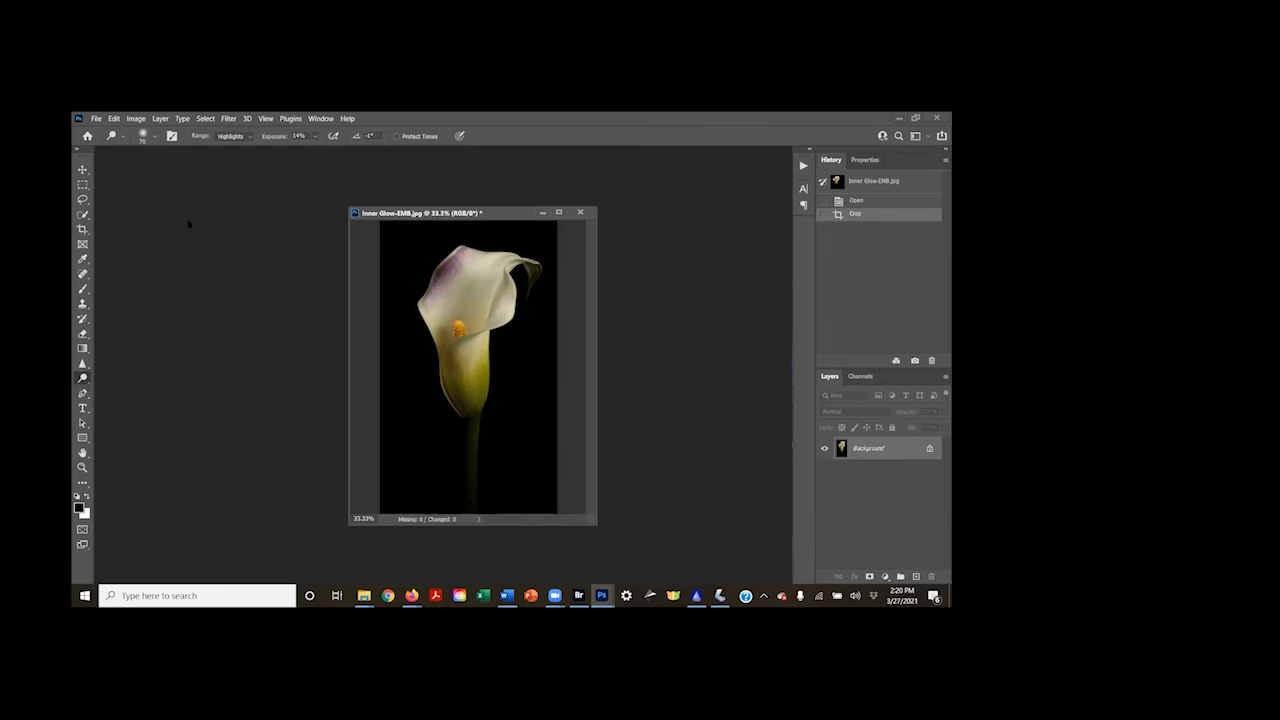
pyautogui.click(238, 136)
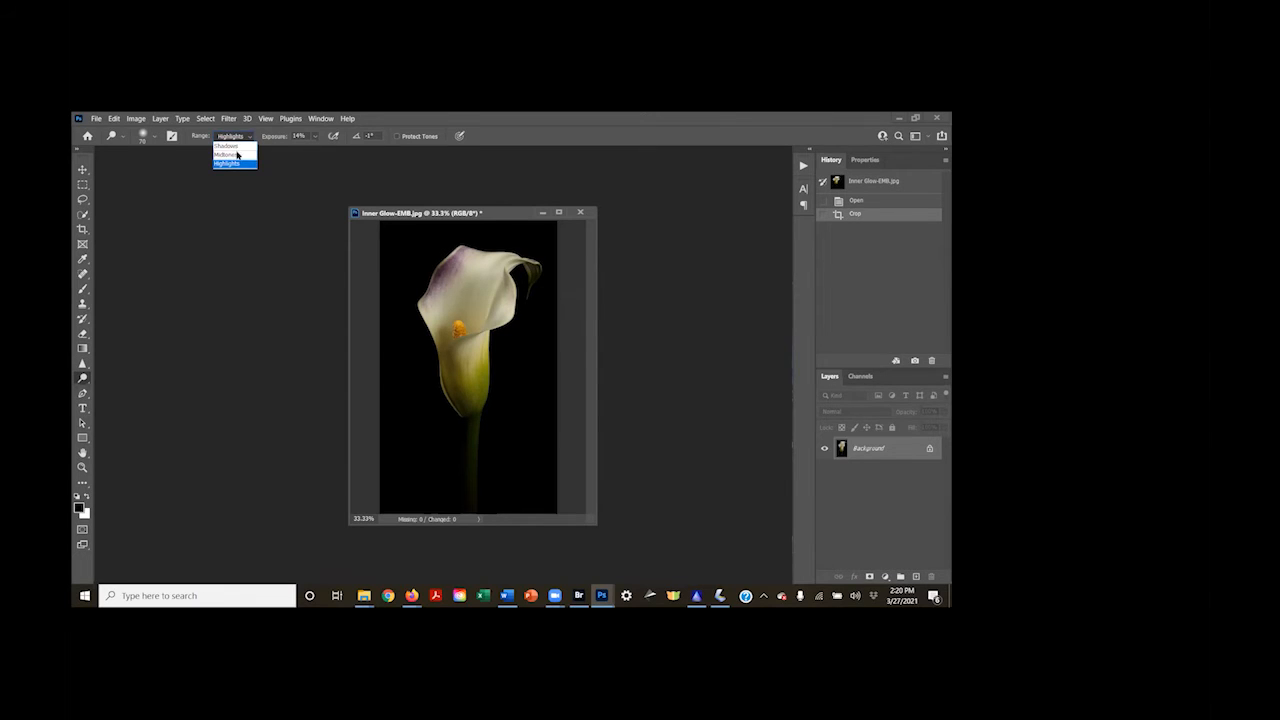
pyautogui.click(240, 161)
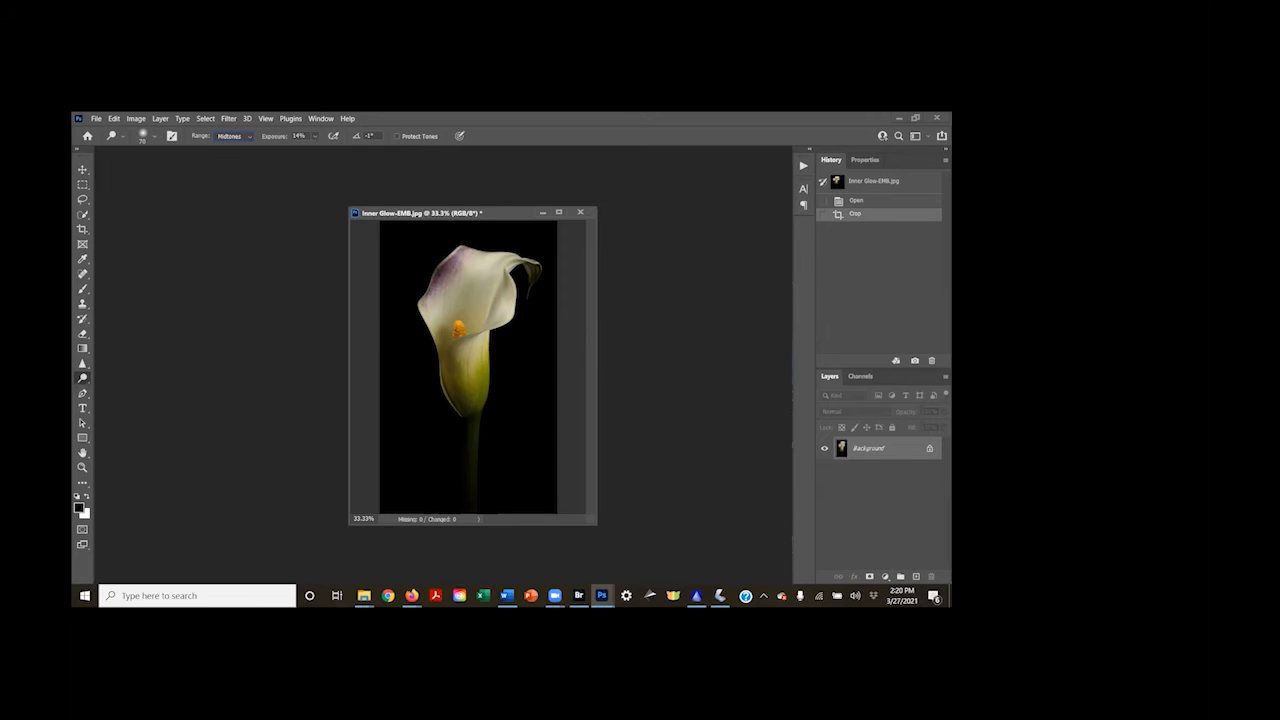
pyautogui.press(']')
pyautogui.press(']')
pyautogui.press(']')
pyautogui.press(']')
pyautogui.click(466, 372)
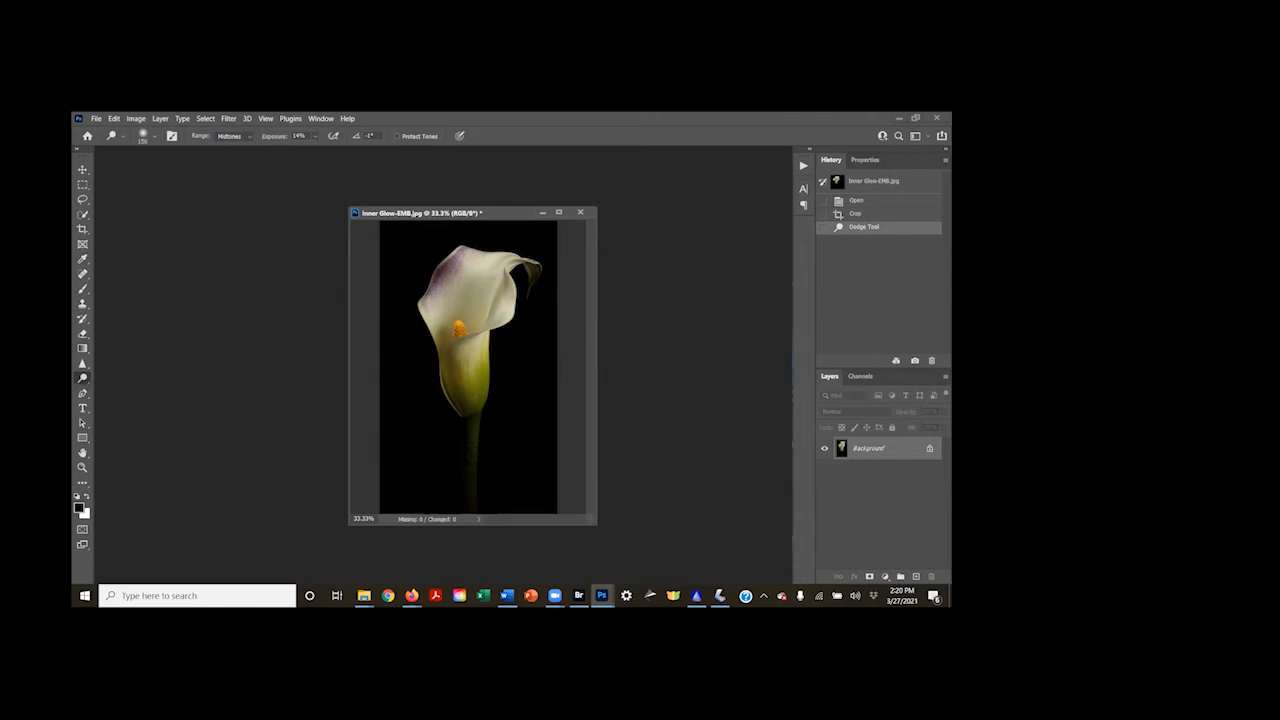
pyautogui.moveTo(470, 500); pyautogui.dragTo(472, 490)
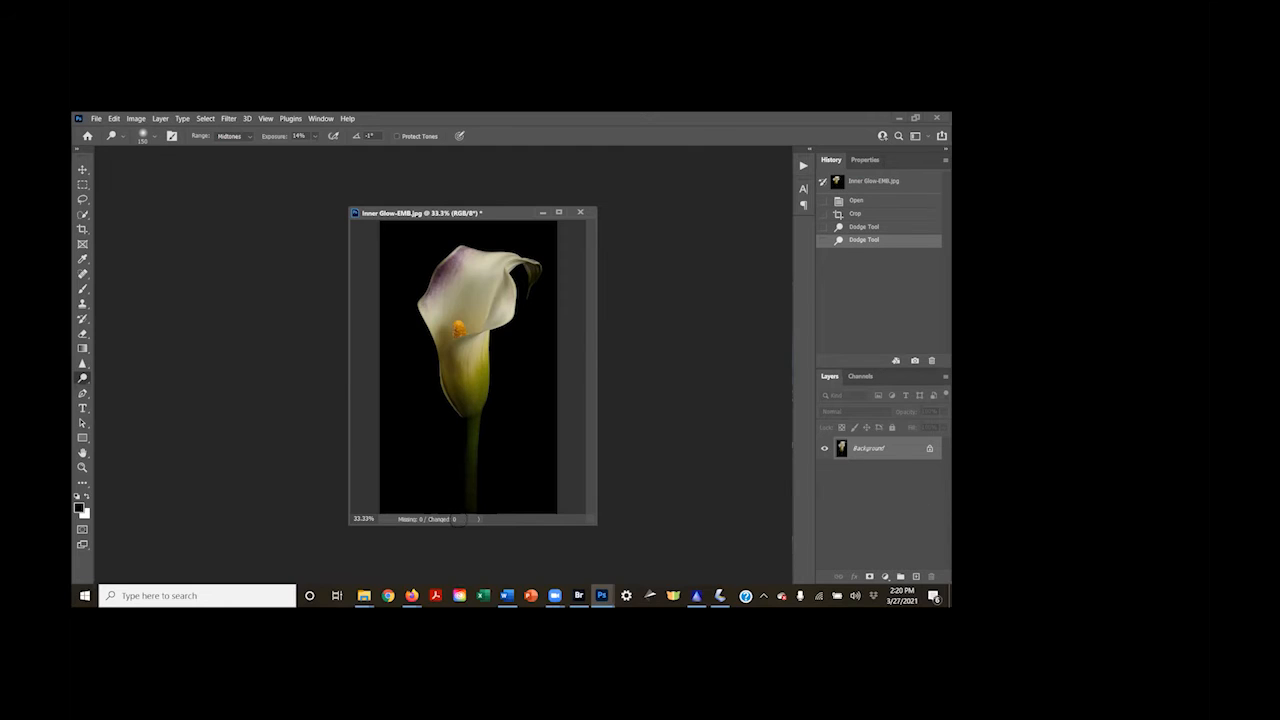
# Brighten the lower part of the calla lily's stem with additional Dodge tool strokes at 14% exposure
pyautogui.click(455, 519)
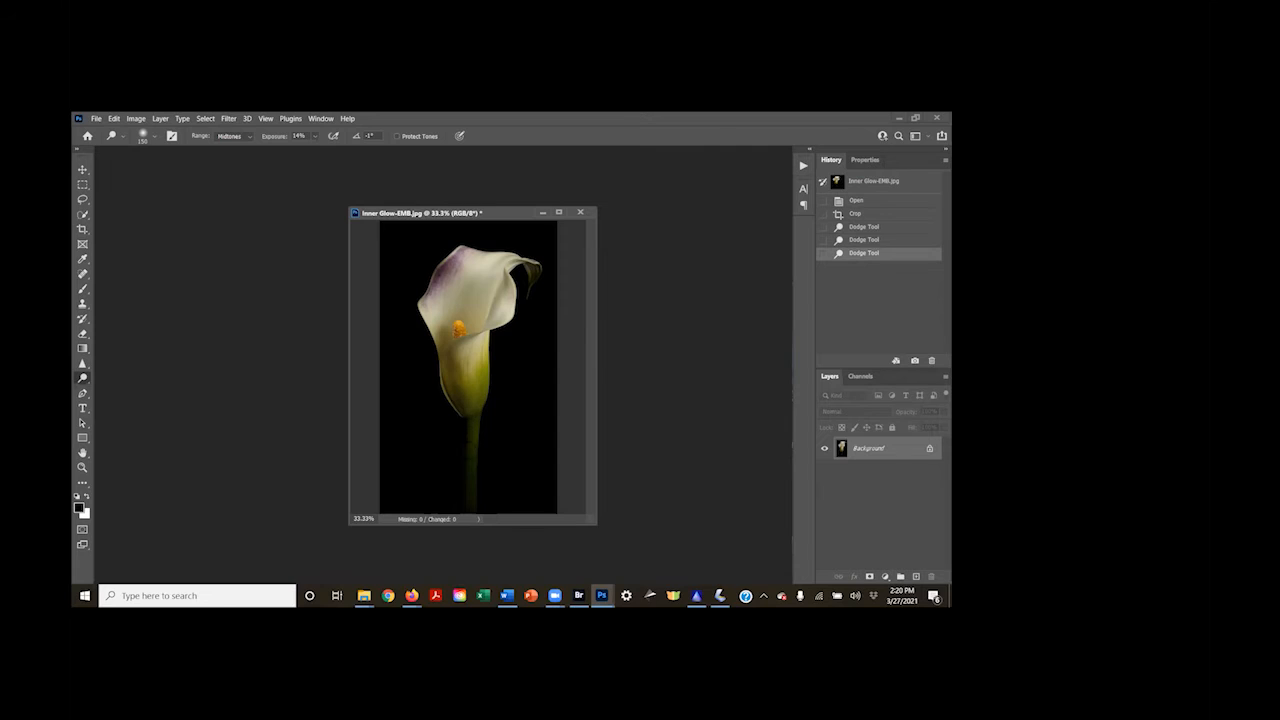
pyautogui.click(470, 470)
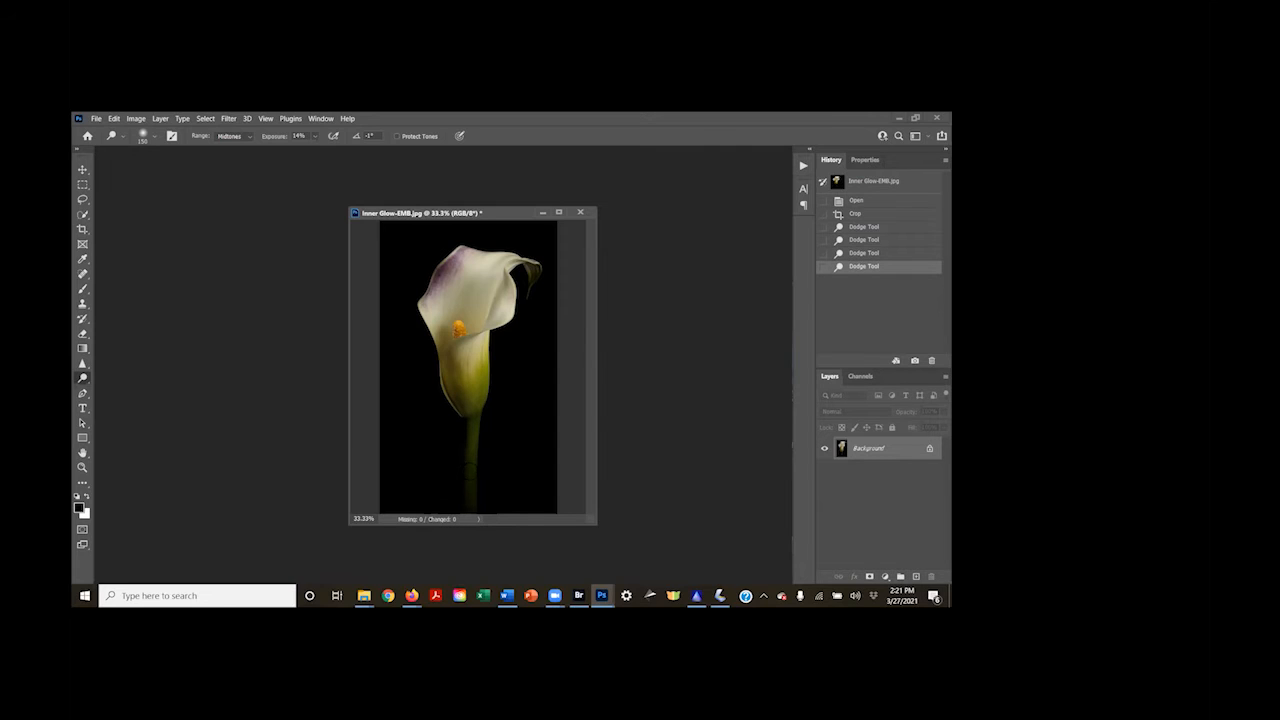
pyautogui.moveTo(440, 538); pyautogui.dragTo(420, 532)
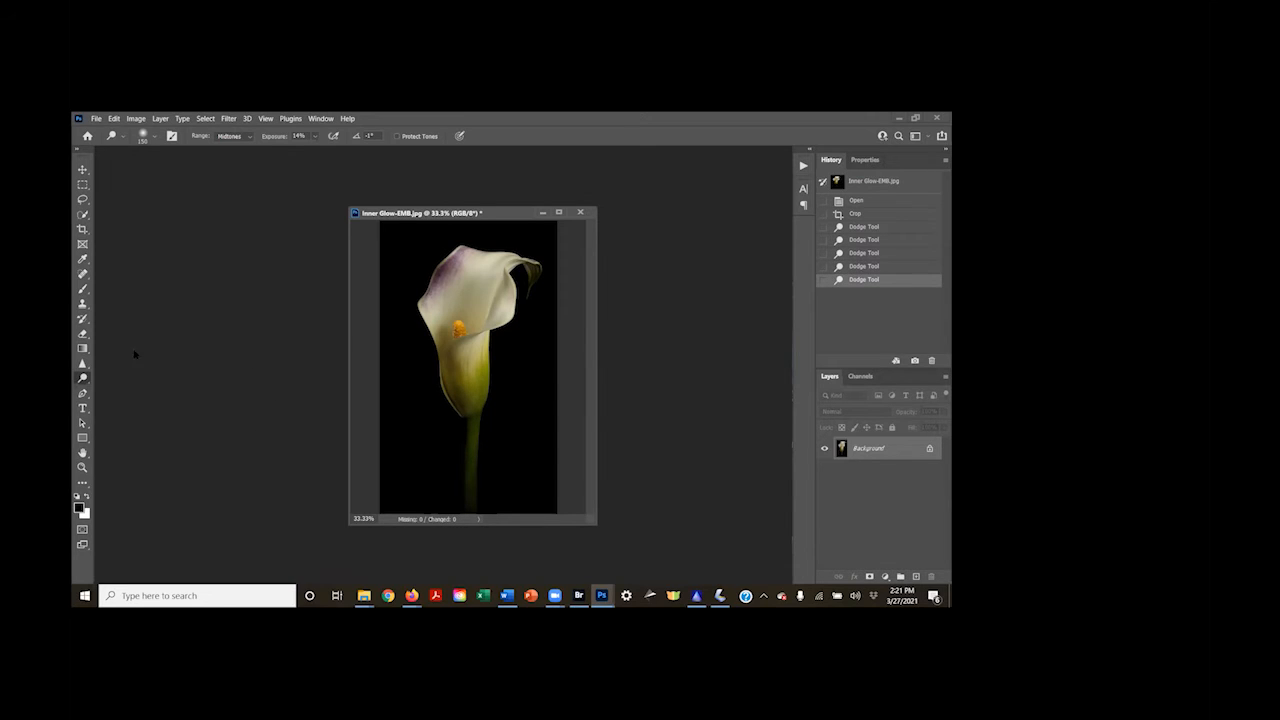
# Saturate the calla lily's yellow center and purple petal edge with the Sponge tool in Saturate mode at 34% flow
pyautogui.rightClick(82, 377)
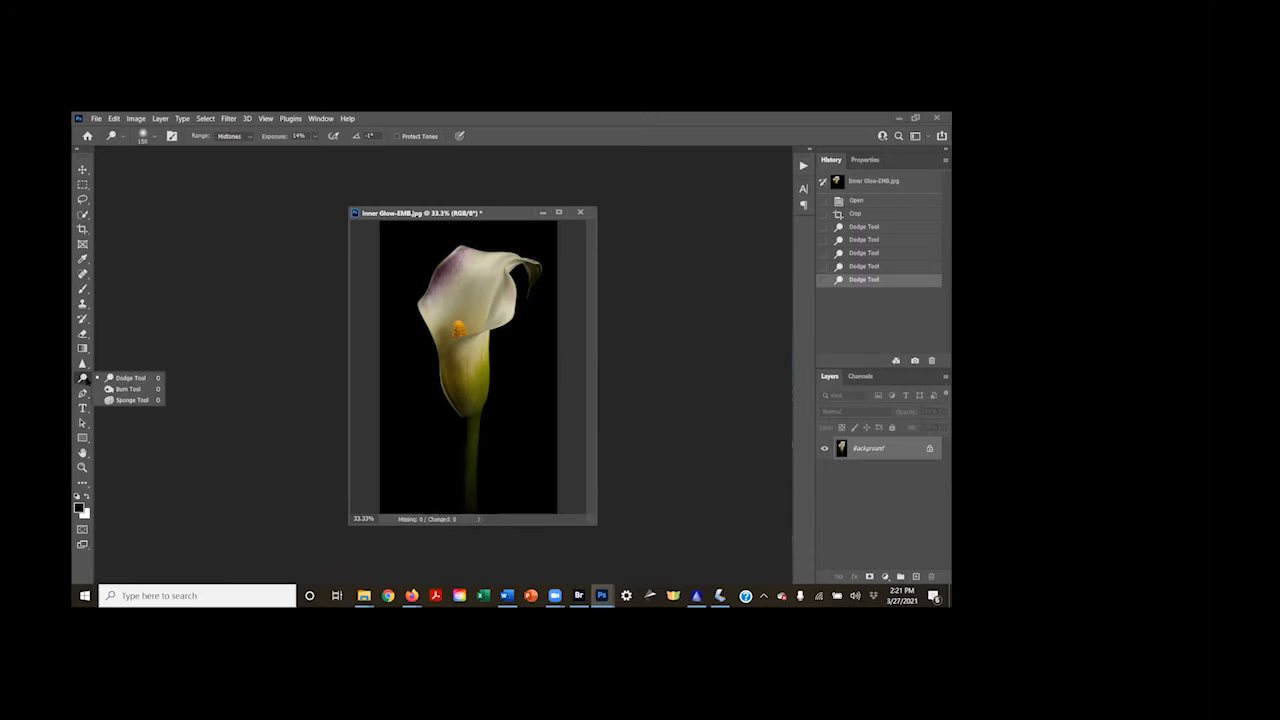
pyautogui.click(115, 400)
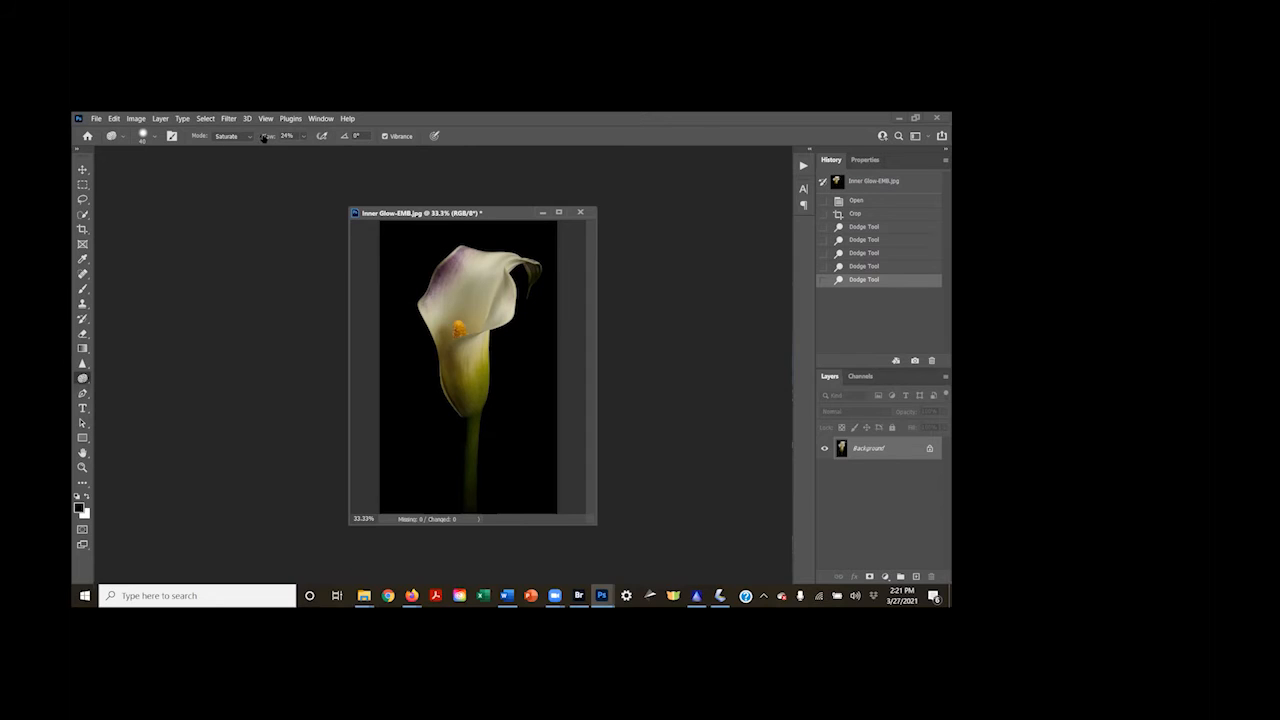
pyautogui.moveTo(262, 137); pyautogui.dragTo(270, 138)
pyautogui.moveTo(455, 352)
pyautogui.mouseDown()
pyautogui.moveTo(465, 391)
pyautogui.moveTo(471, 318)
pyautogui.mouseUp()
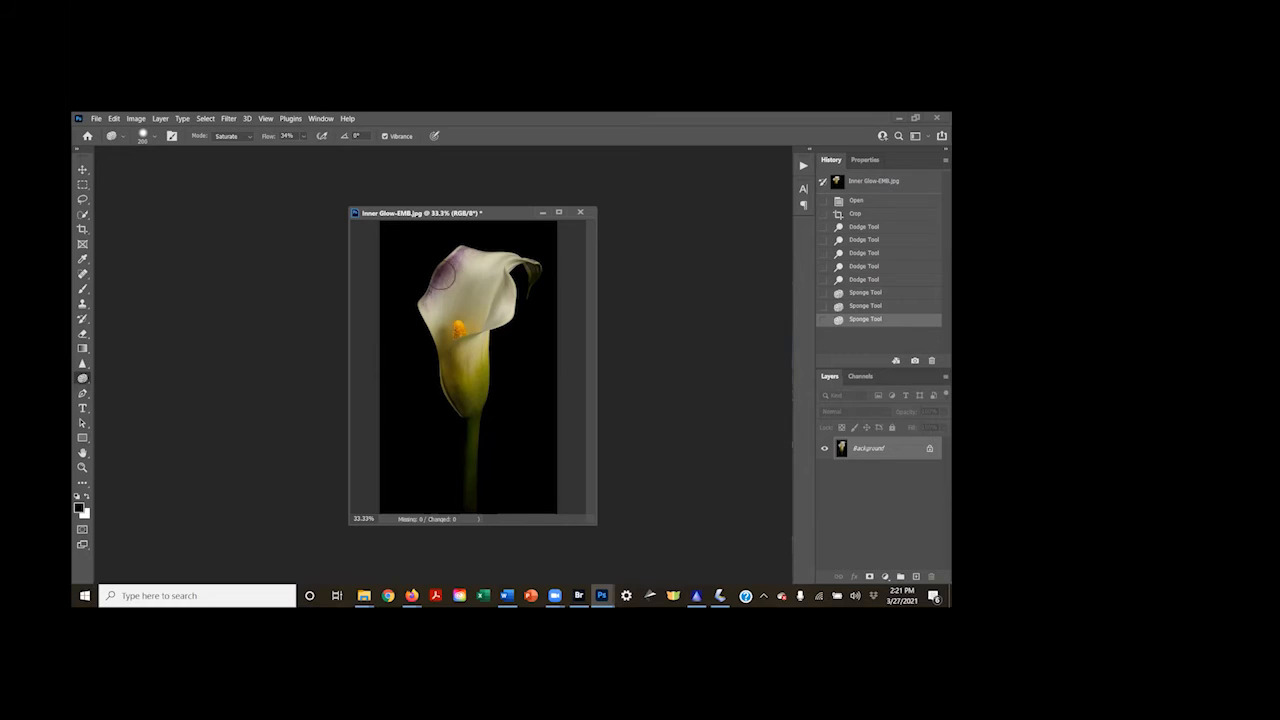
pyautogui.moveTo(443, 275); pyautogui.dragTo(446, 270)
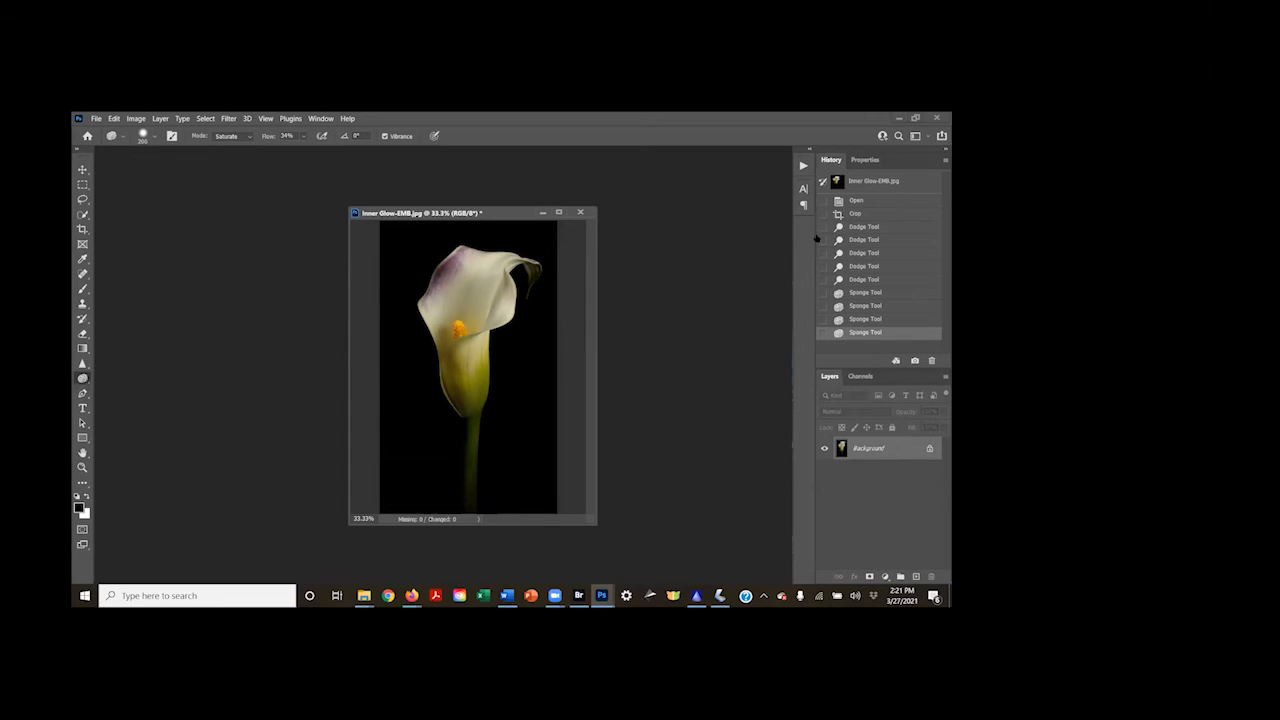
# Compare the calla lily's originally opened state with the final edit in the history and inspect the result enlarged
pyautogui.click(857, 200)
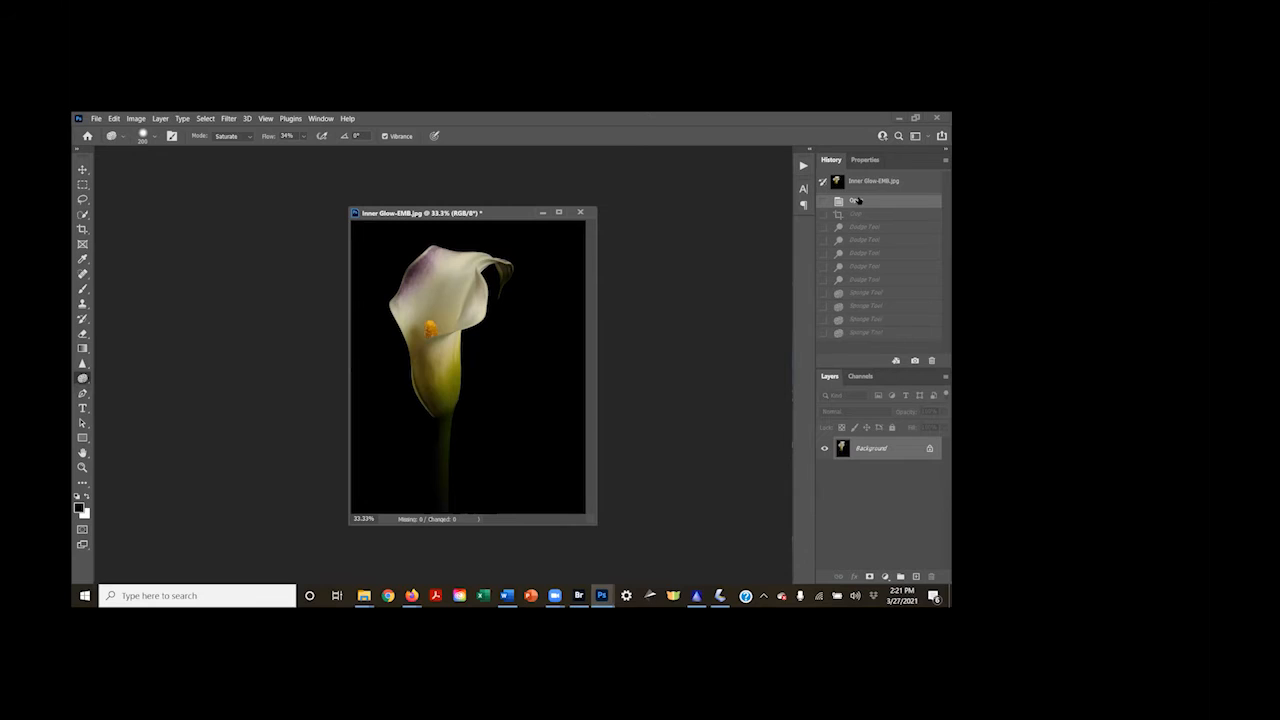
pyautogui.click(865, 332)
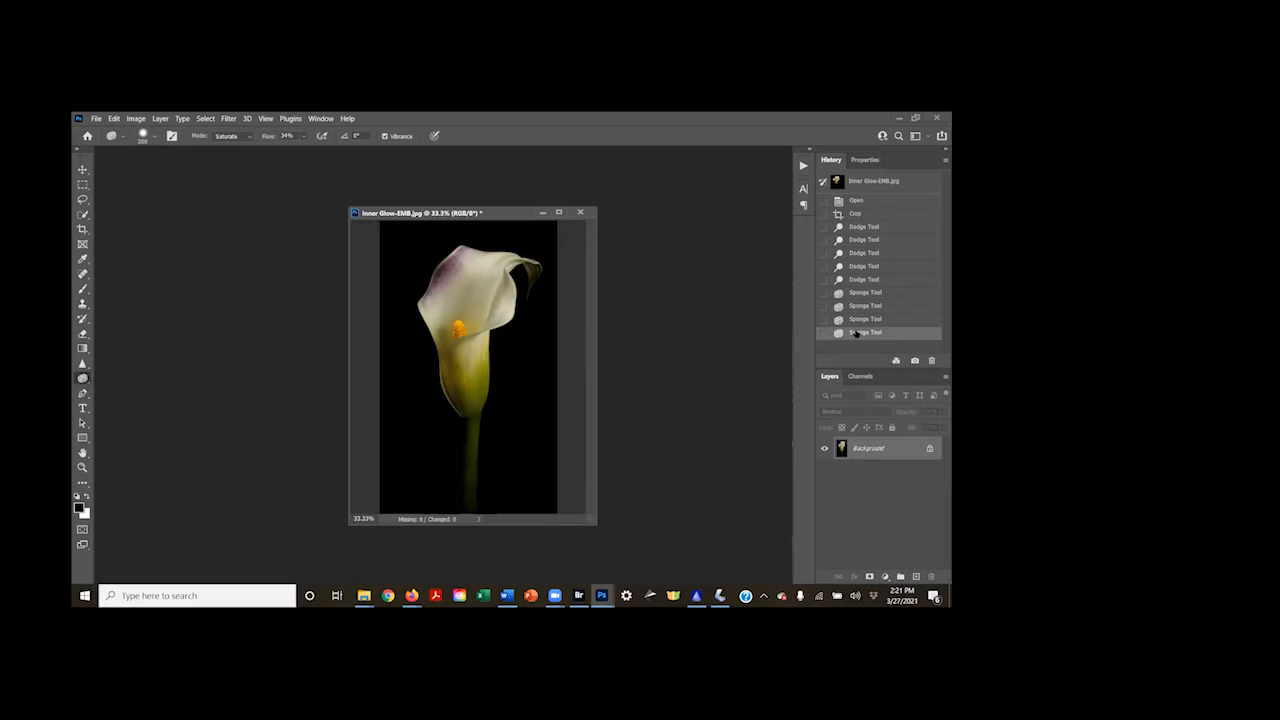
pyautogui.hotkey('ctrl', '0')
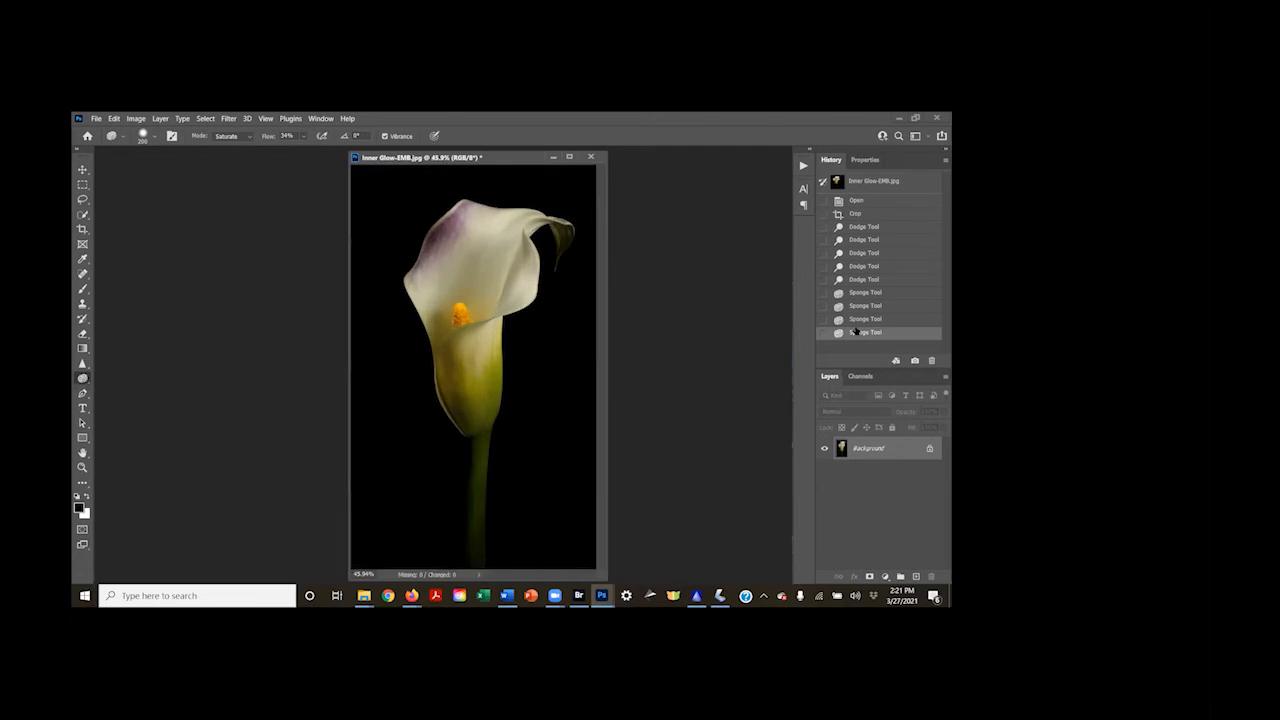
pyautogui.hotkey('ctrl', '-')
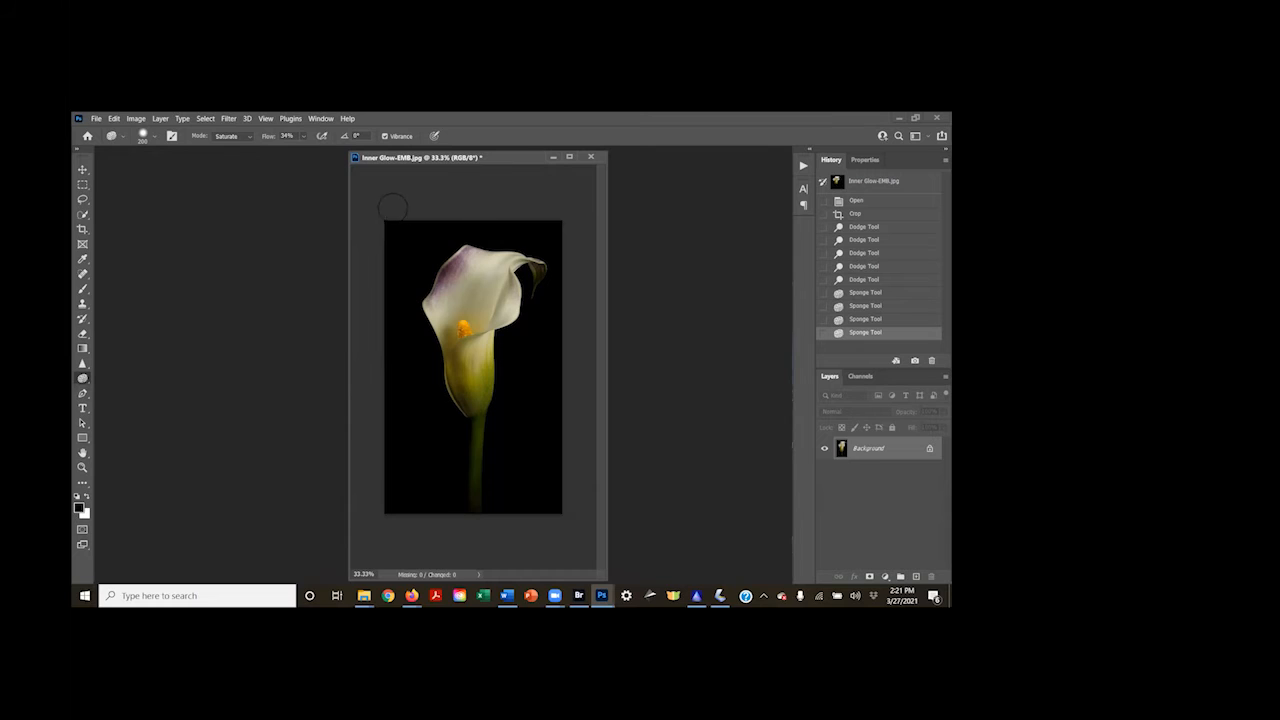
pyautogui.moveTo(360, 158); pyautogui.dragTo(317, 217)
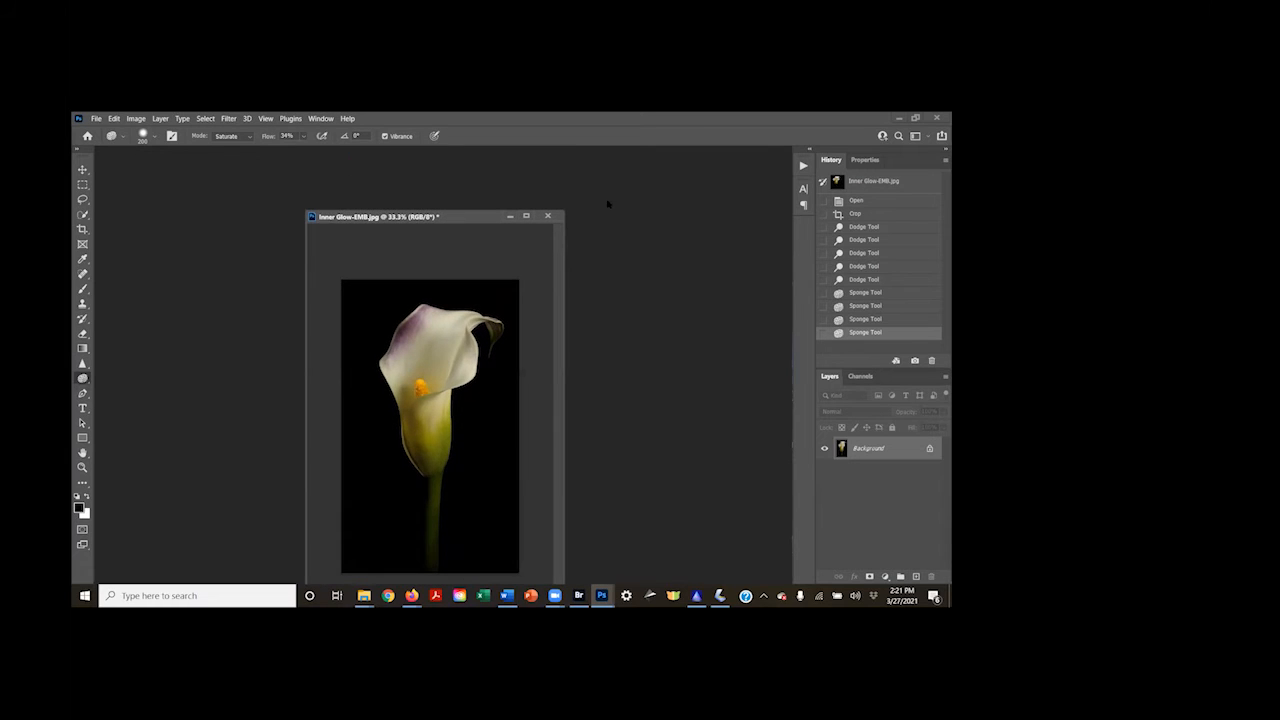
# Close the calla lily photo without saving, then open InTheCanolaField-JK.jpg from Bridge and center its window in the Photoshop workspace
pyautogui.click(548, 216)
pyautogui.click(530, 302)
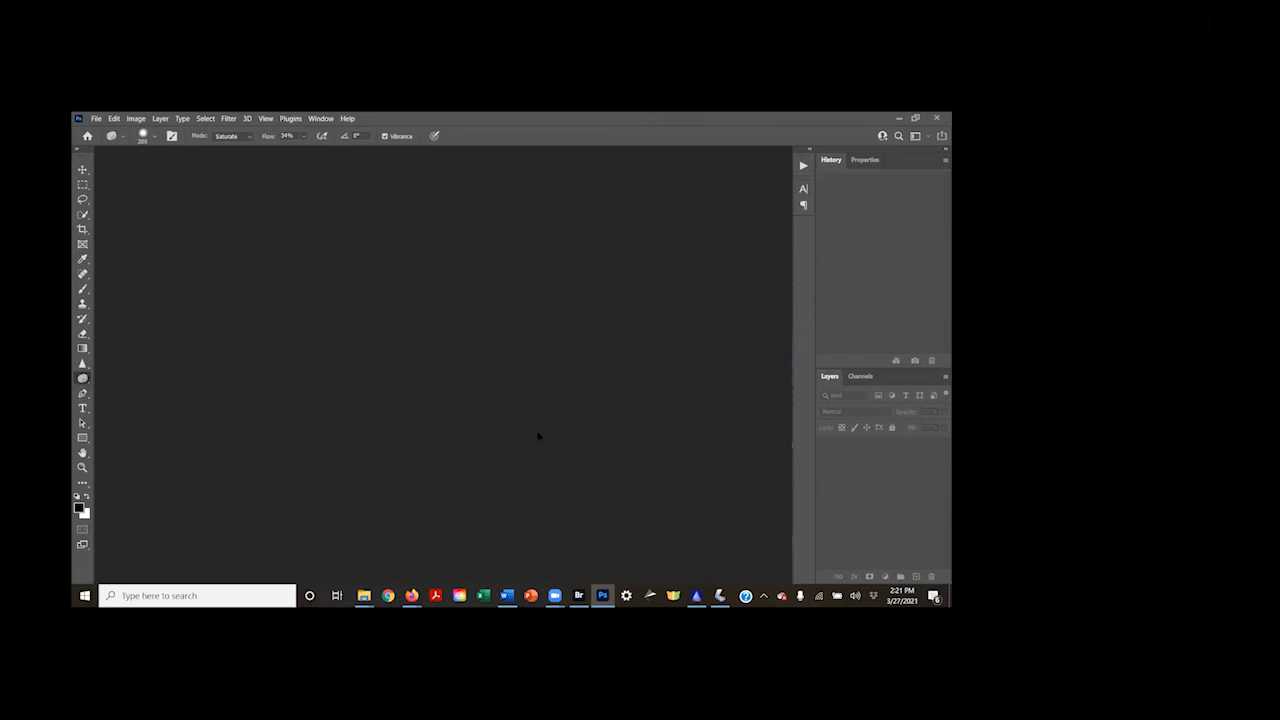
pyautogui.click(579, 595)
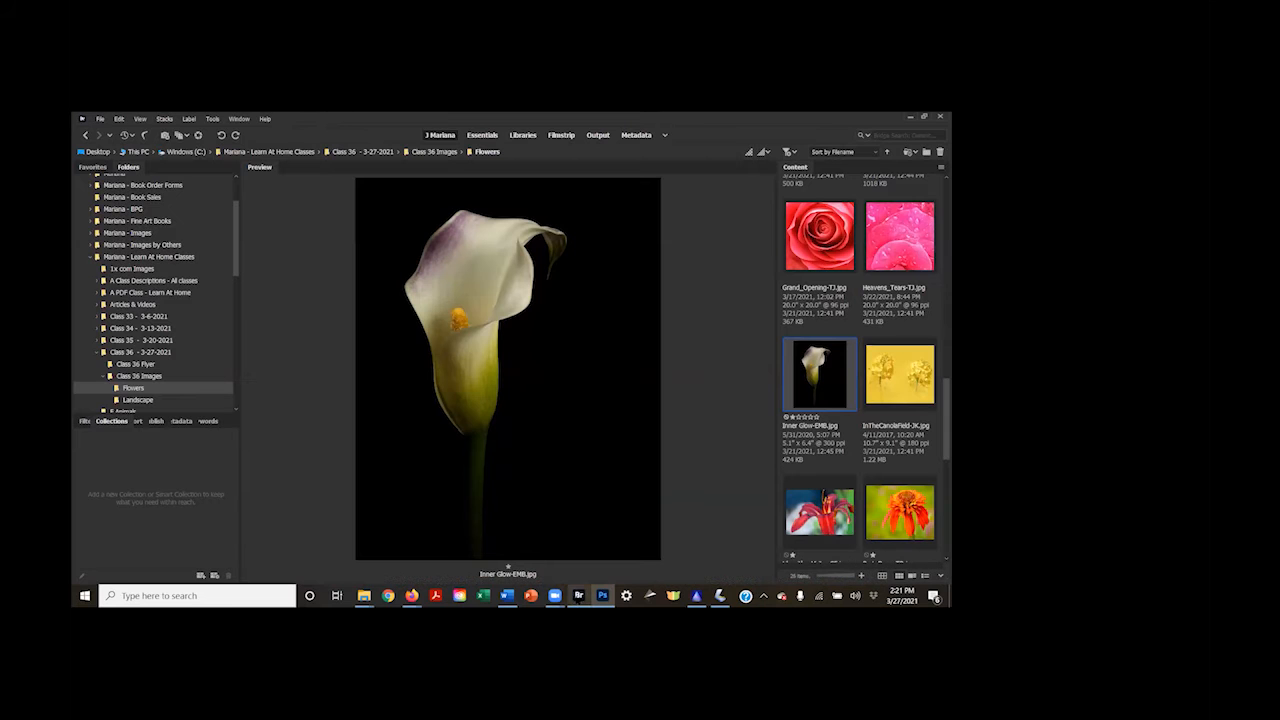
pyautogui.doubleClick(912, 388)
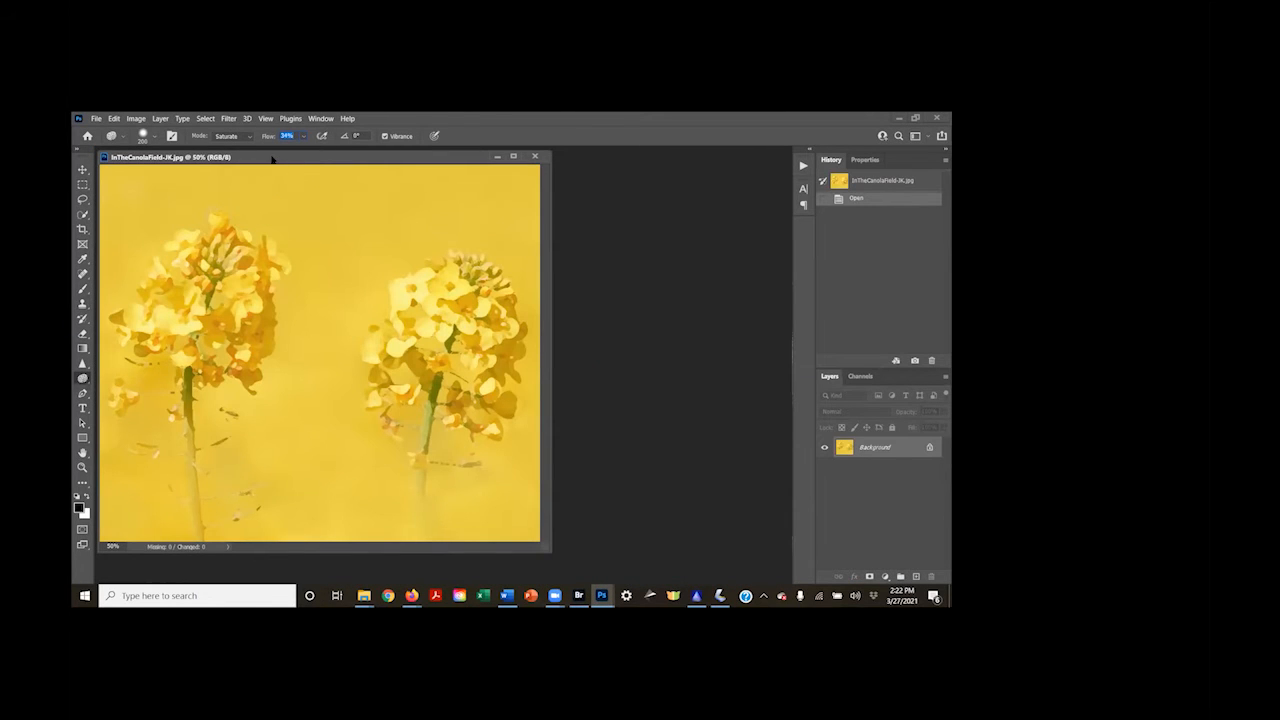
pyautogui.moveTo(271, 157)
pyautogui.mouseDown()
pyautogui.moveTo(311, 182)
pyautogui.moveTo(423, 189)
pyautogui.moveTo(405, 187)
pyautogui.mouseUp()
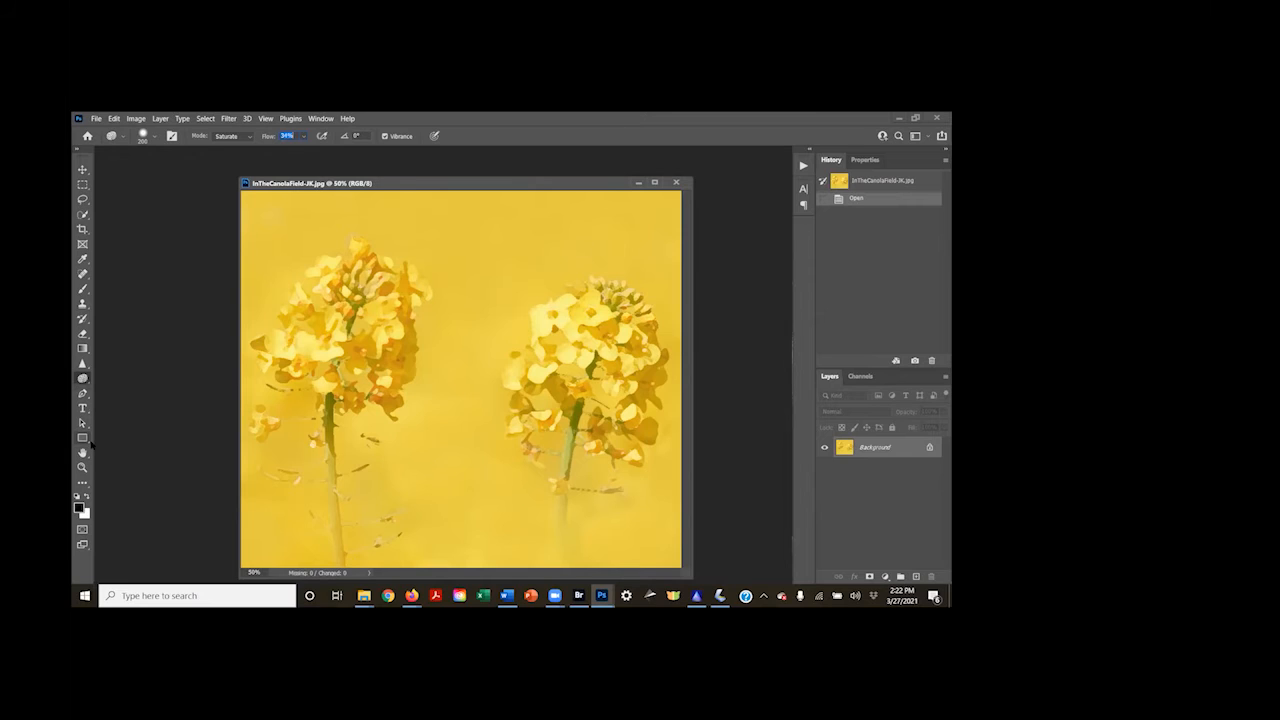
# Crop the canola photo down to the left flower and trim a narrow strip off its upper edge
pyautogui.click(82, 229)
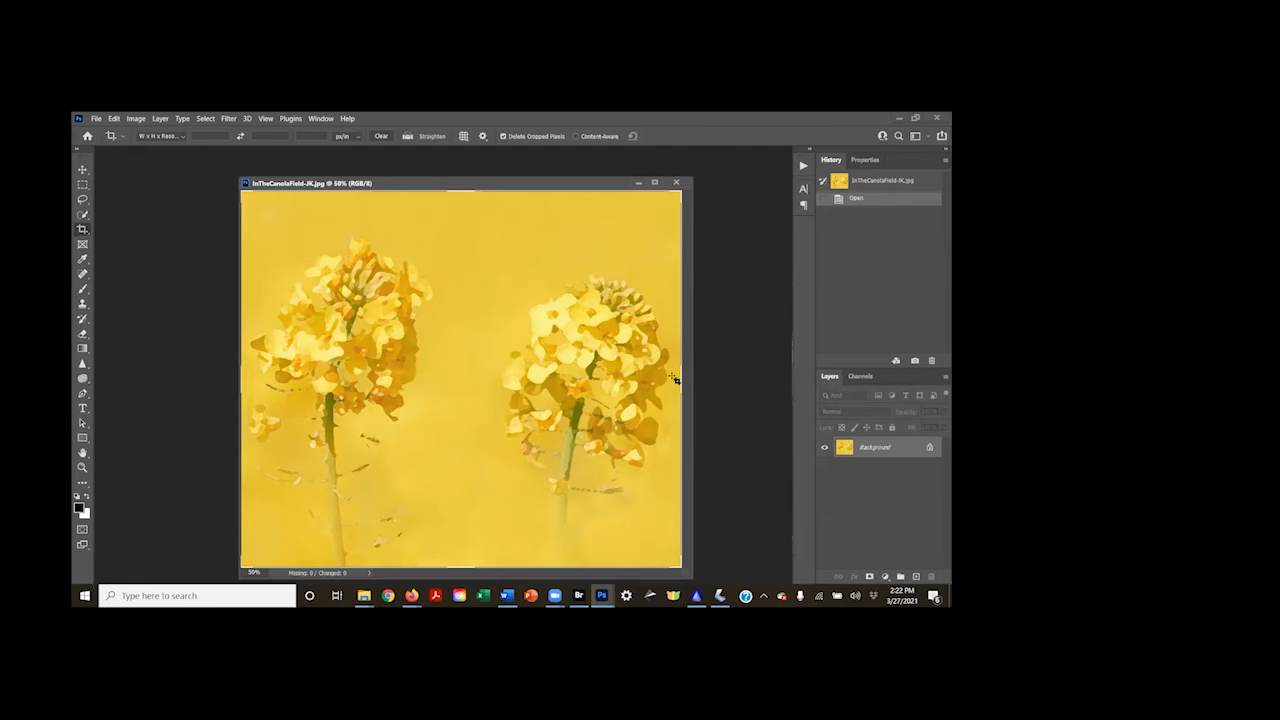
pyautogui.moveTo(678, 374); pyautogui.dragTo(569, 384)
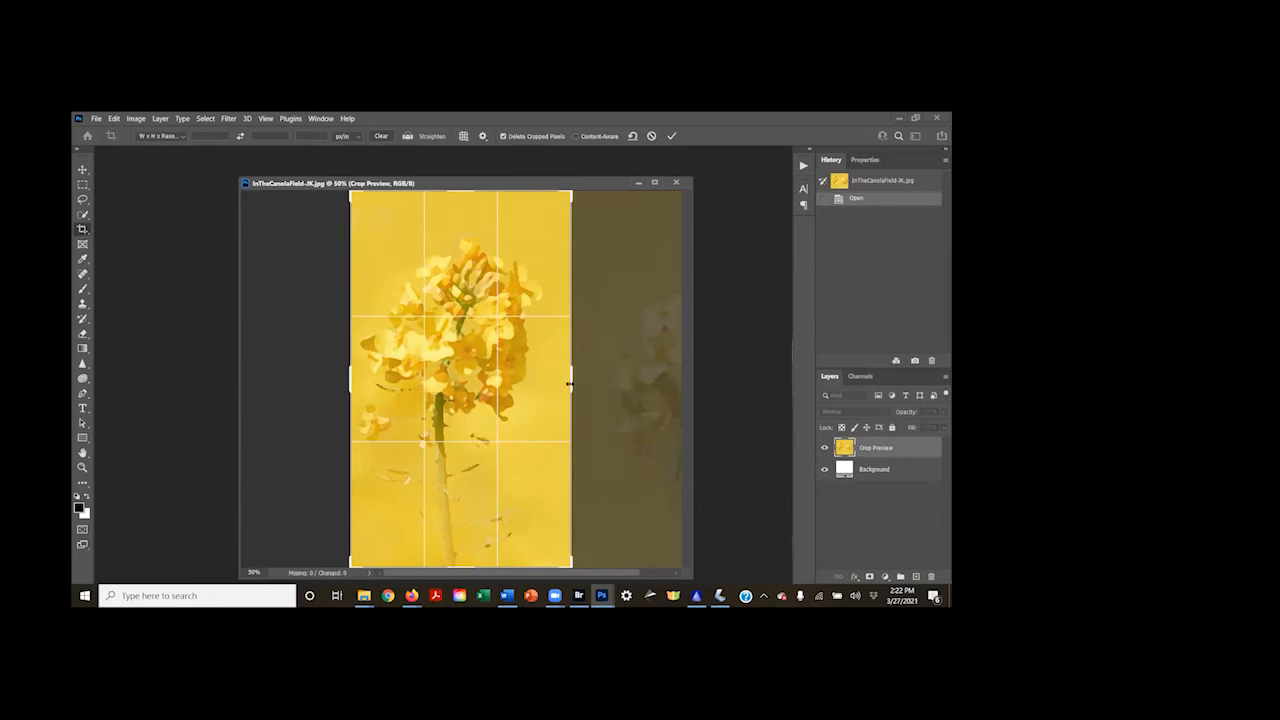
pyautogui.press('Return')
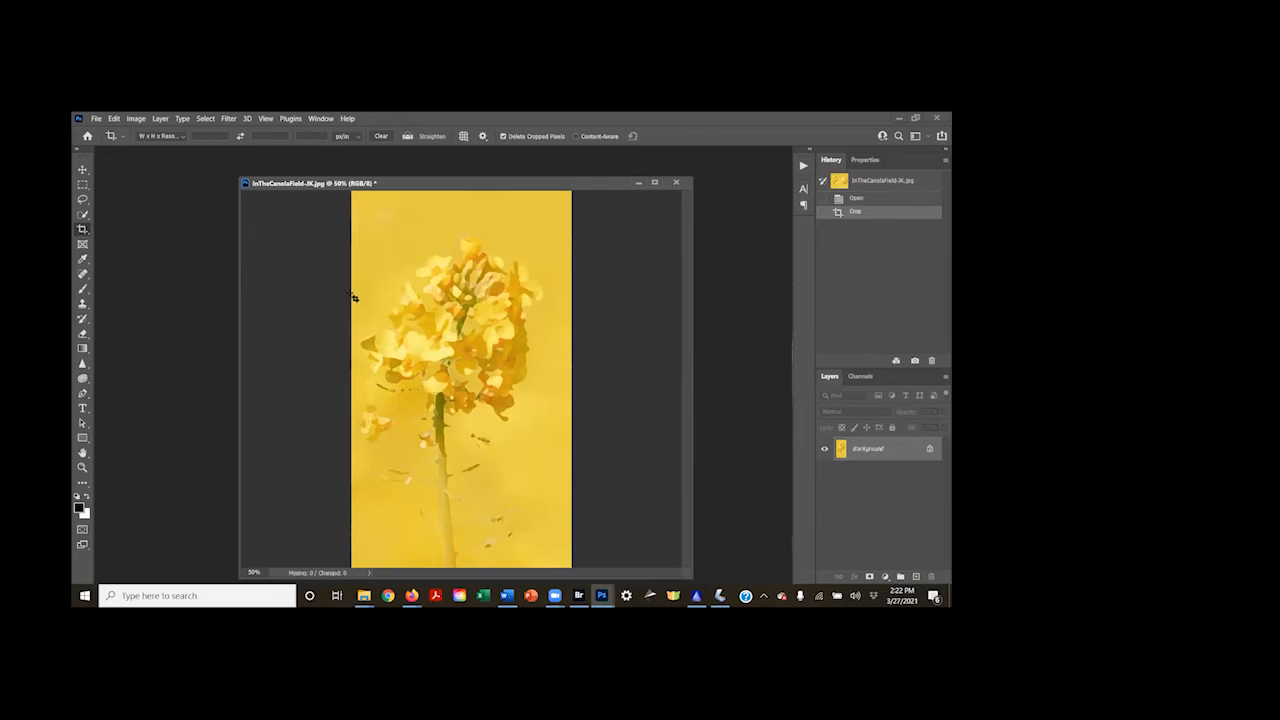
pyautogui.click(82, 230)
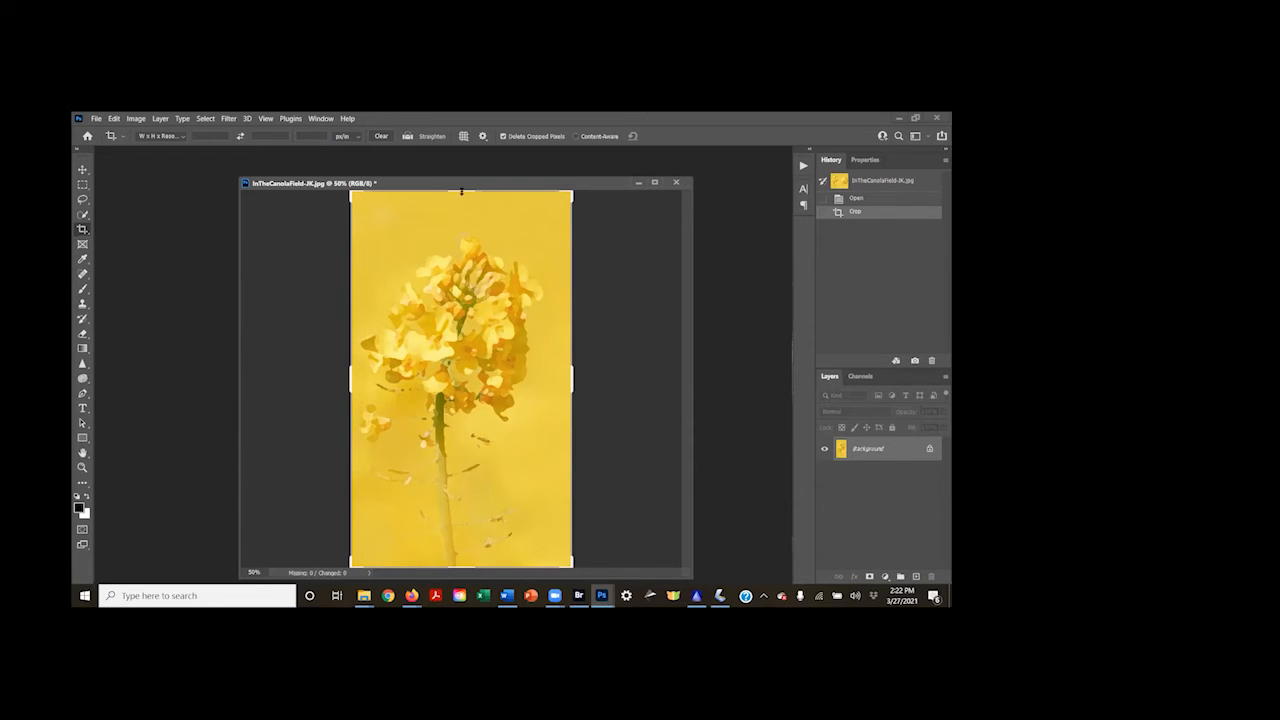
pyautogui.moveTo(462, 196); pyautogui.dragTo(461, 214)
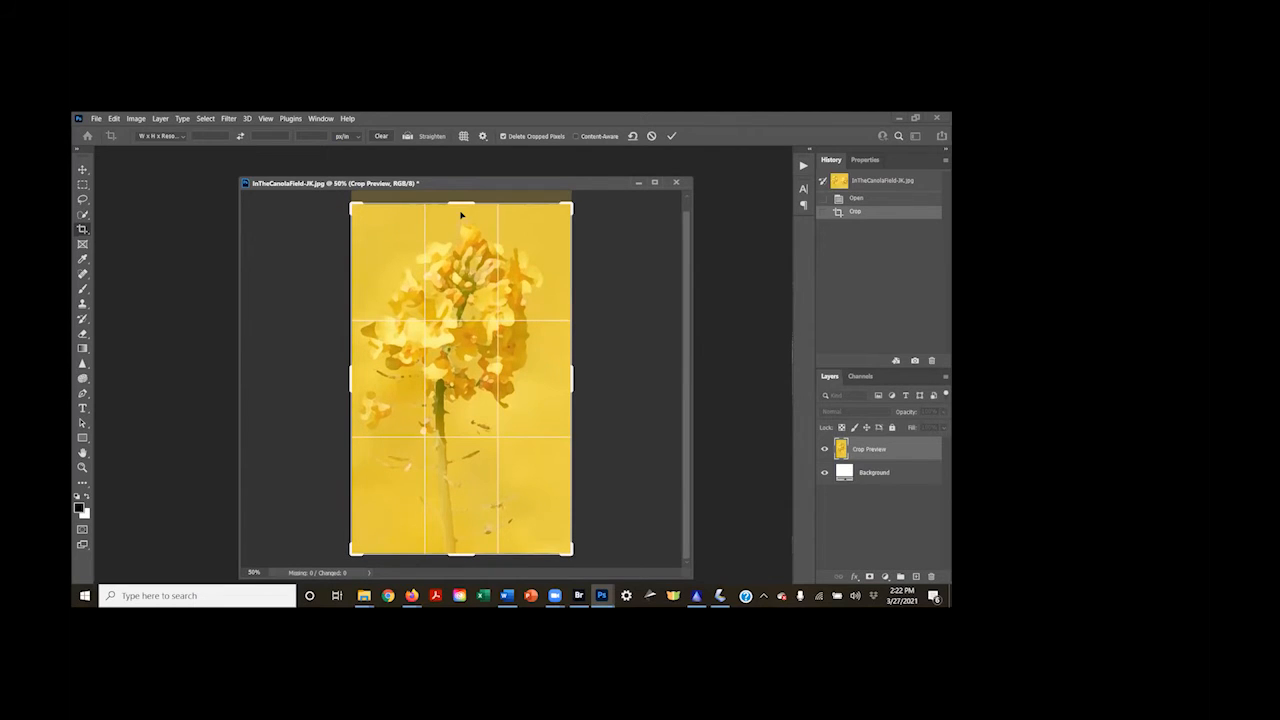
pyautogui.press('Return')
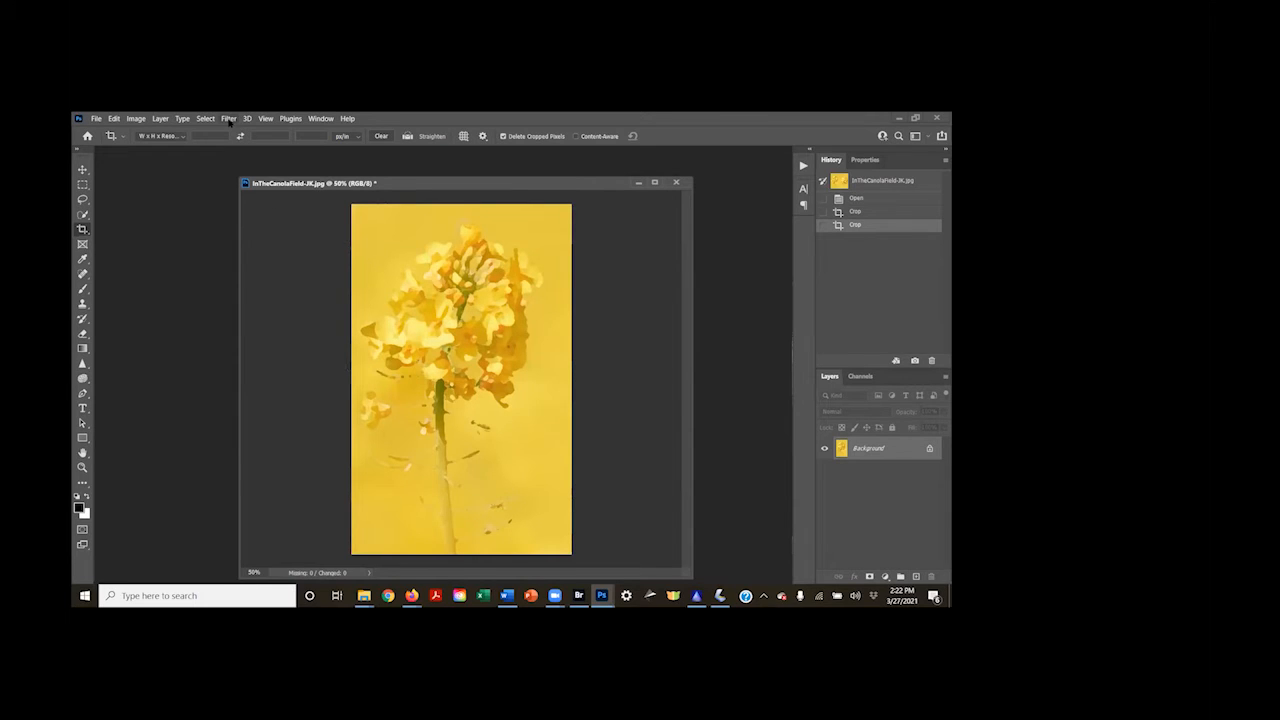
# Apply the Camera Raw Filter to the cropped canola photo with Texture +48 and Clarity +80
pyautogui.click(229, 119)
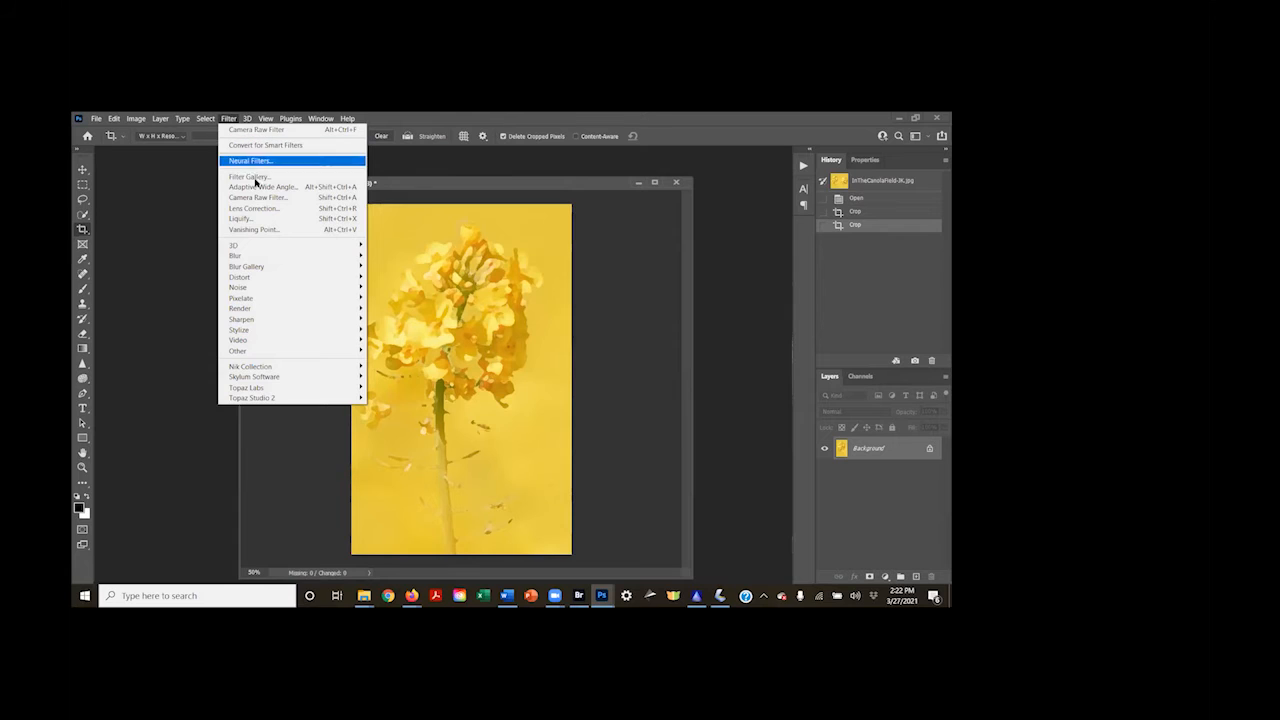
pyautogui.click(261, 198)
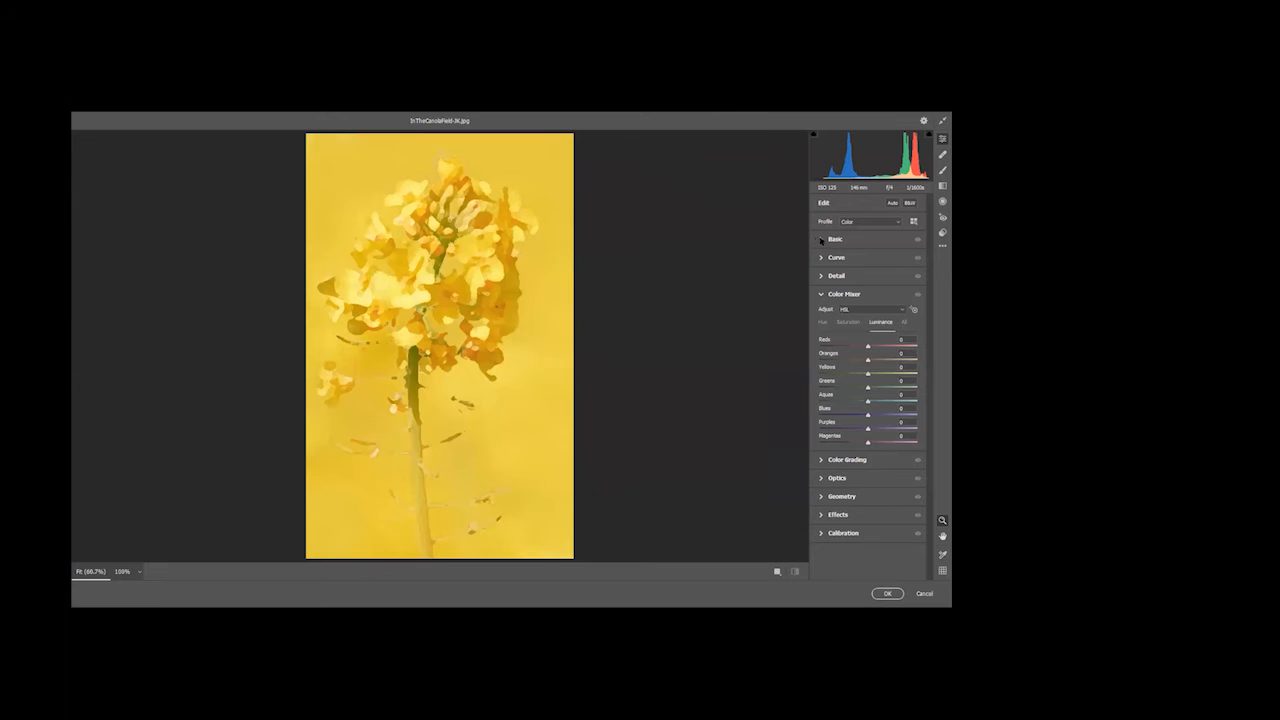
pyautogui.click(821, 240)
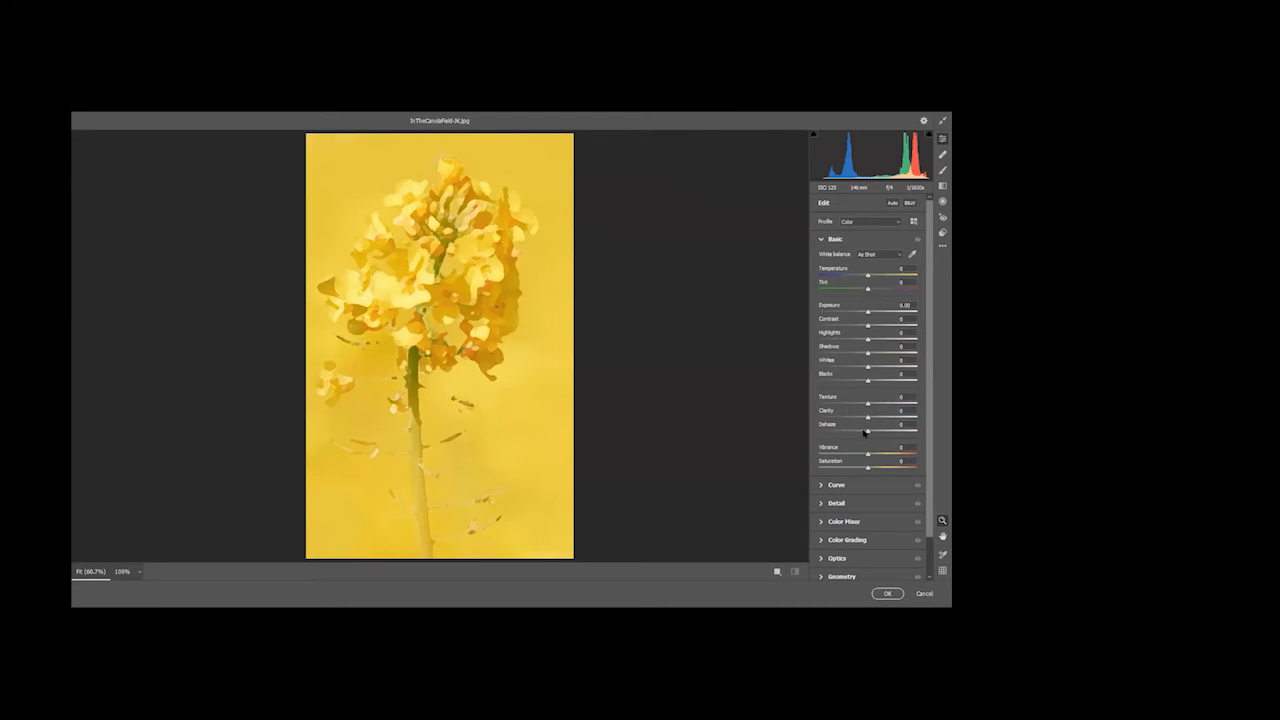
pyautogui.moveTo(868, 418); pyautogui.dragTo(890, 401)
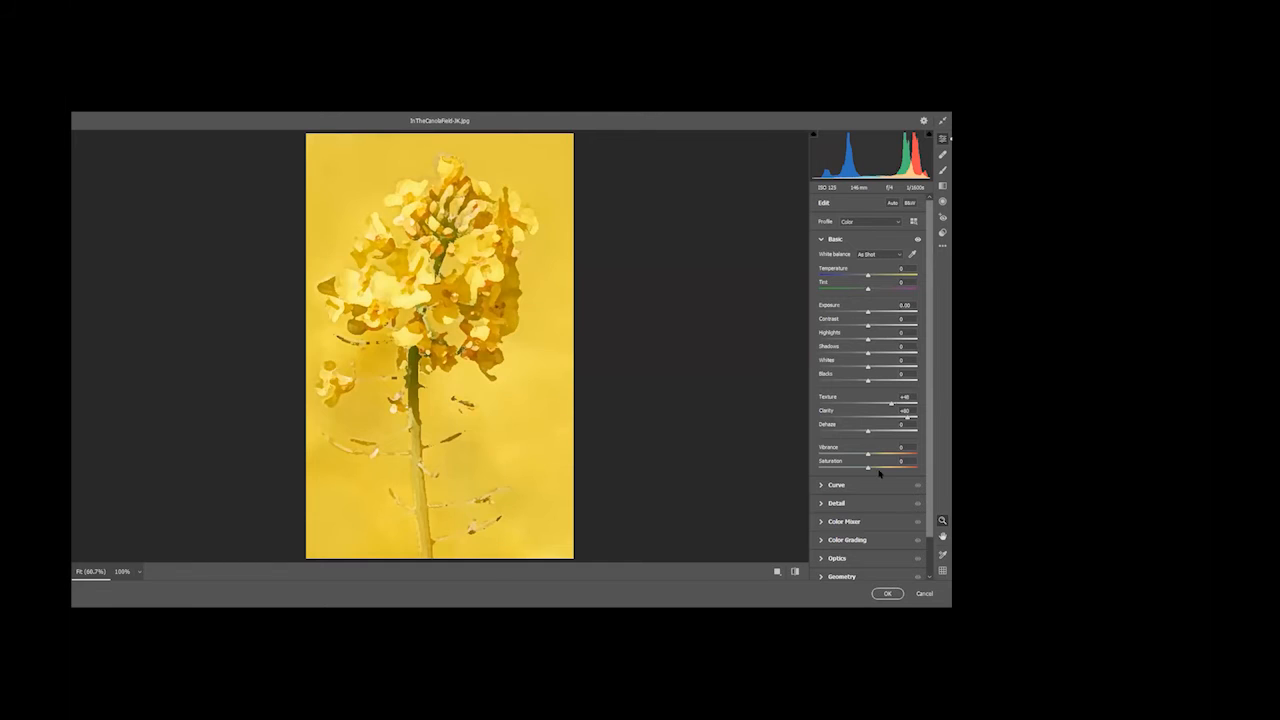
pyautogui.click(888, 593)
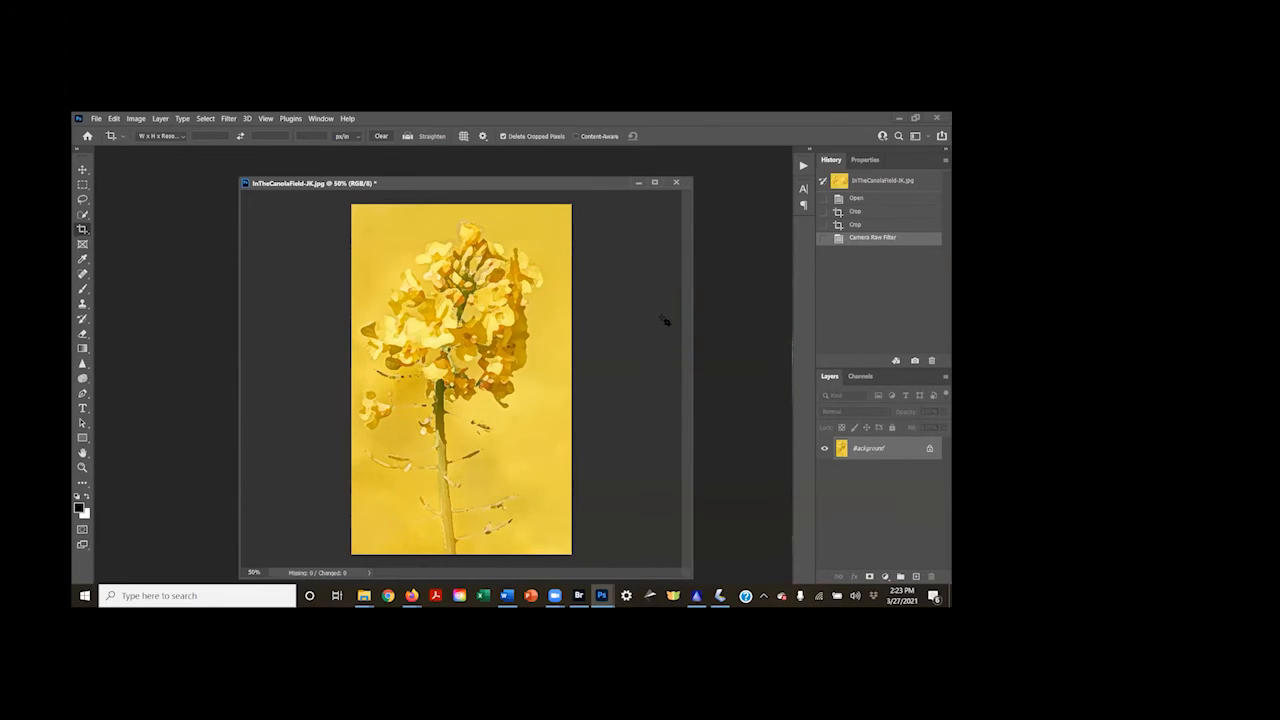
# Close the canola photo without saving, then open Lily with a Visitor-SF.jpg from Bridge and center its window in the Photoshop workspace
pyautogui.click(676, 182)
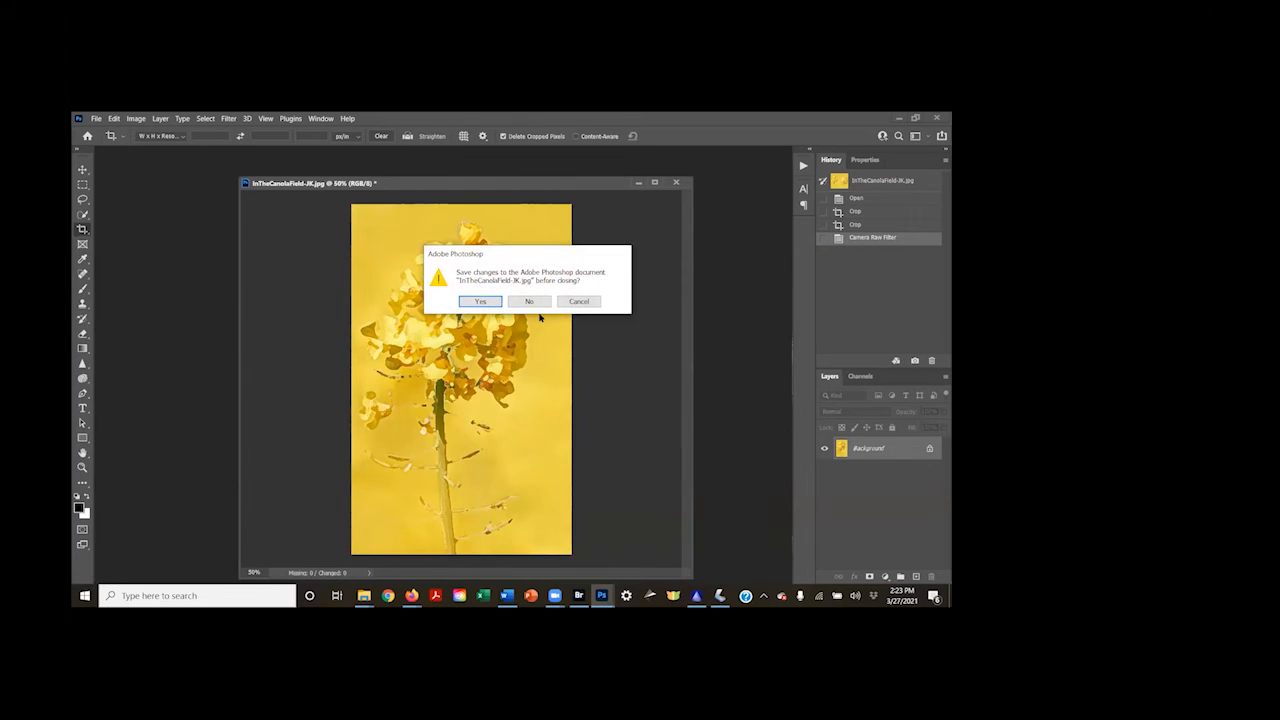
pyautogui.click(529, 301)
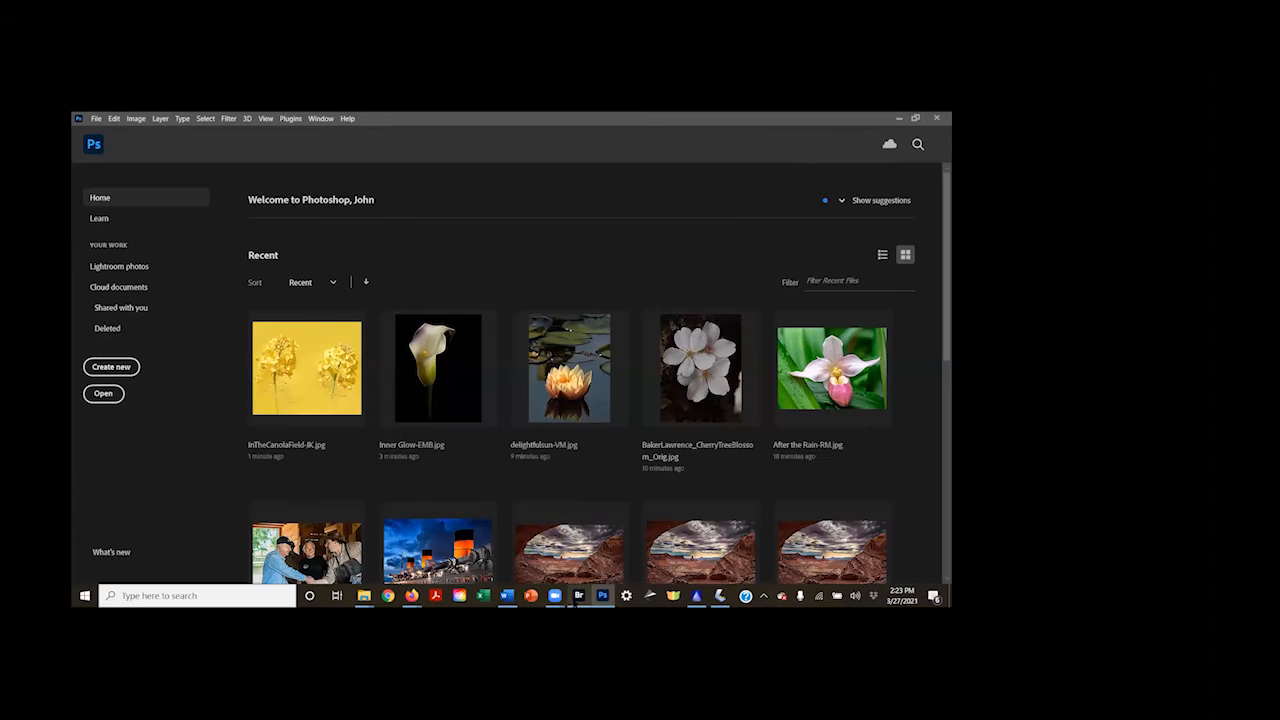
pyautogui.click(578, 596)
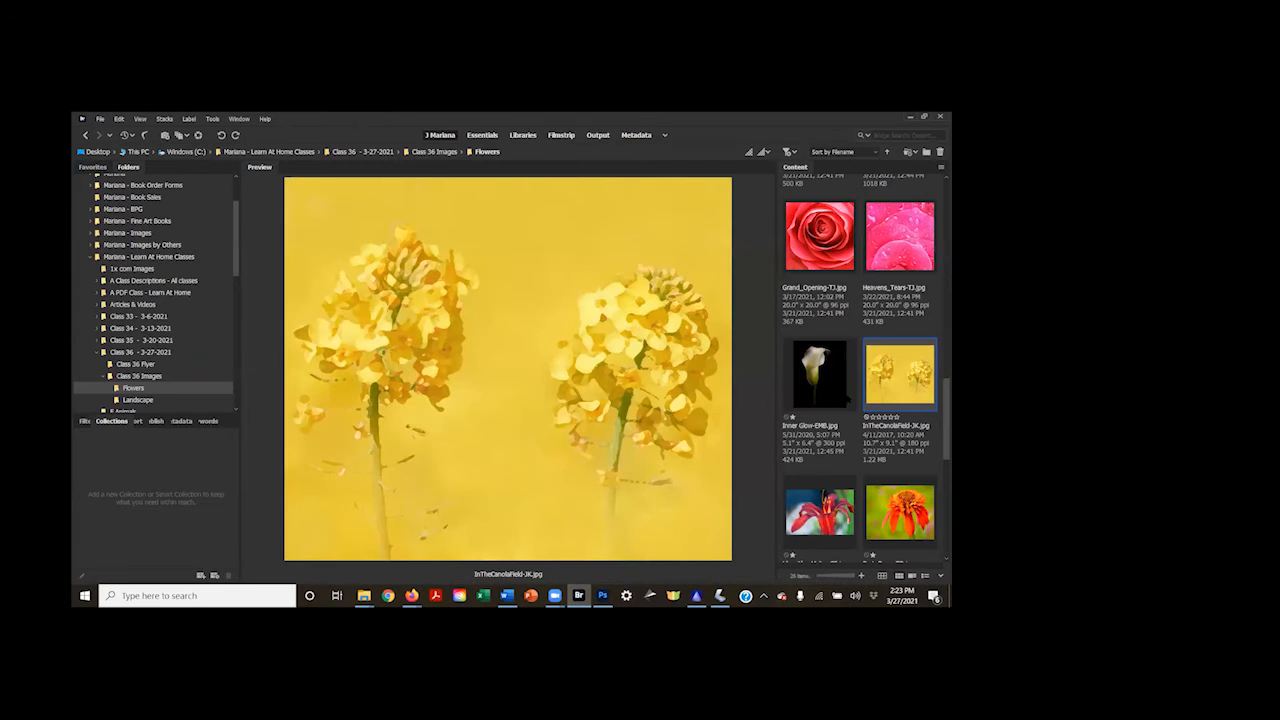
pyautogui.scroll(-2, 848, 398)
pyautogui.click(820, 377)
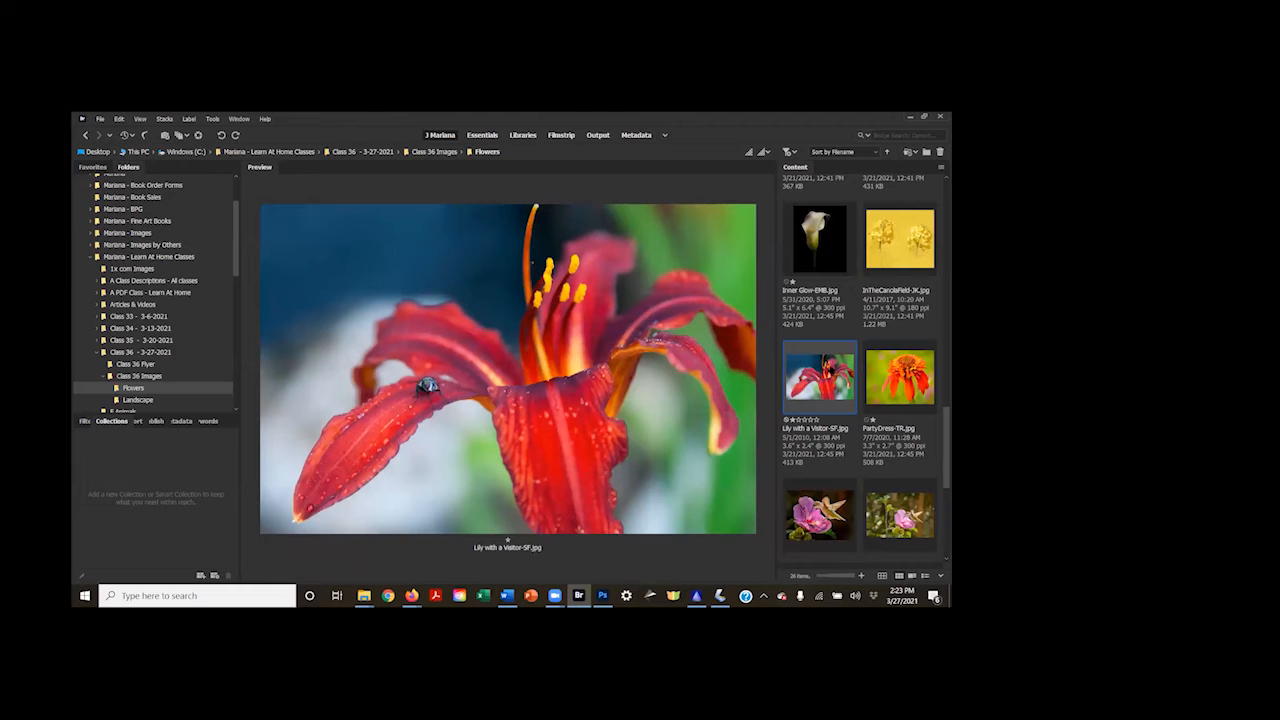
pyautogui.doubleClick(829, 370)
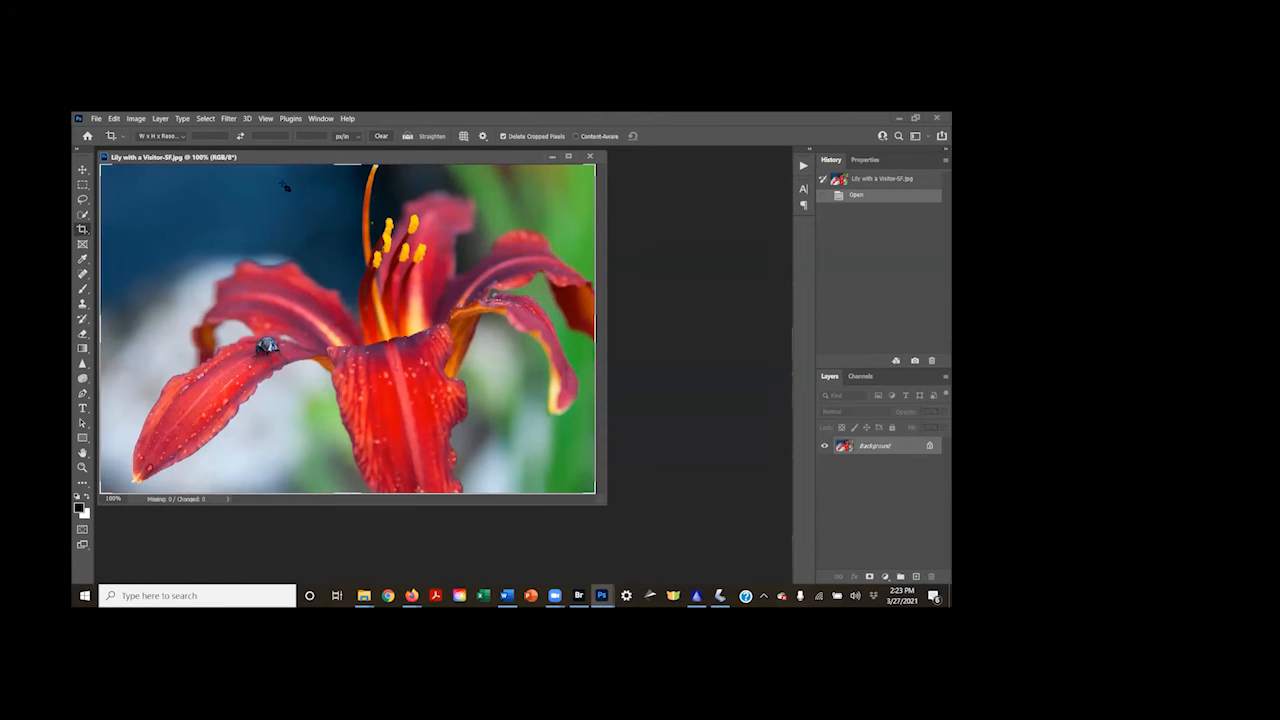
pyautogui.moveTo(296, 156); pyautogui.dragTo(420, 198)
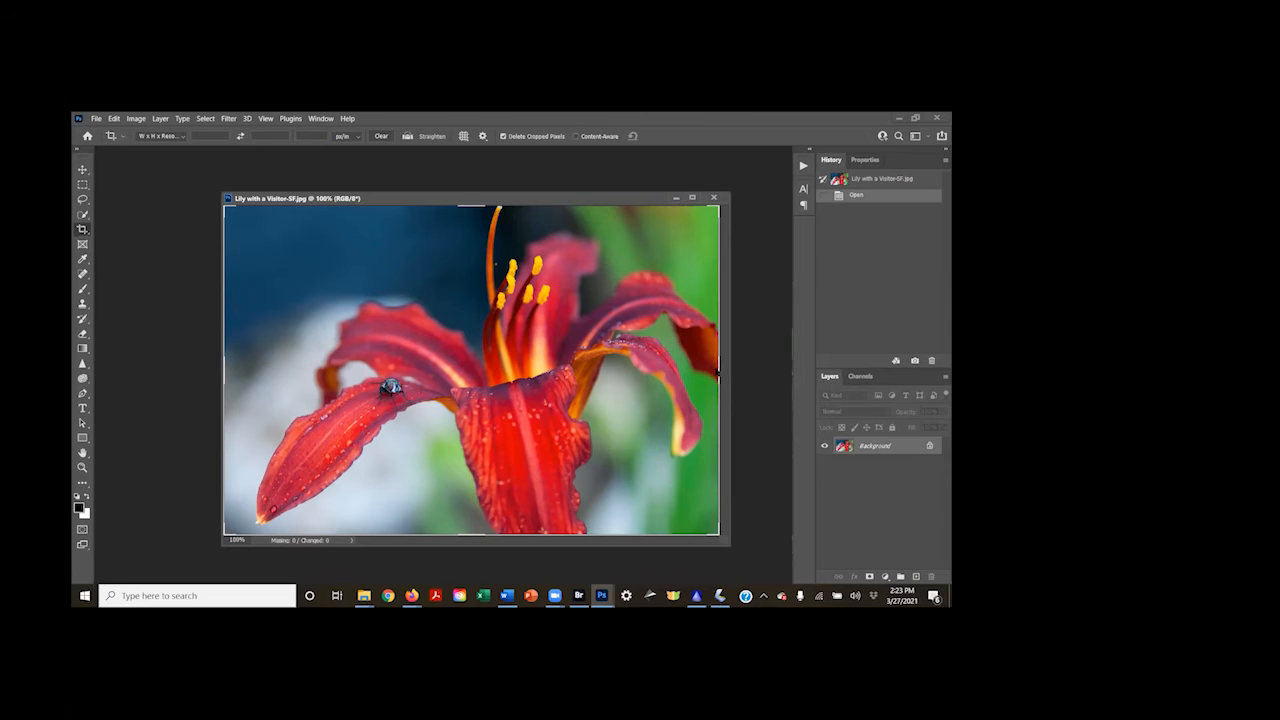
# Crop the red lily photo closer around the insect on its petal, trimming the right side and upper edge
pyautogui.moveTo(716, 370); pyautogui.dragTo(622, 385)
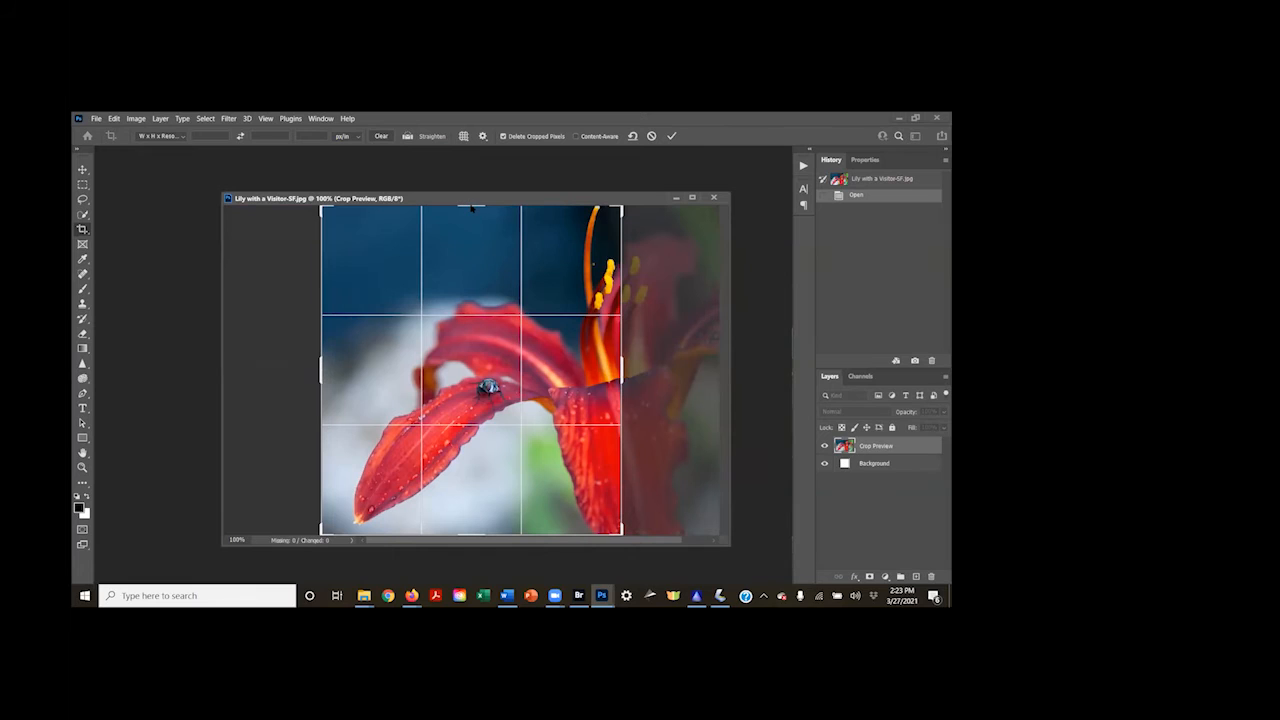
pyautogui.moveTo(471, 206); pyautogui.dragTo(476, 250)
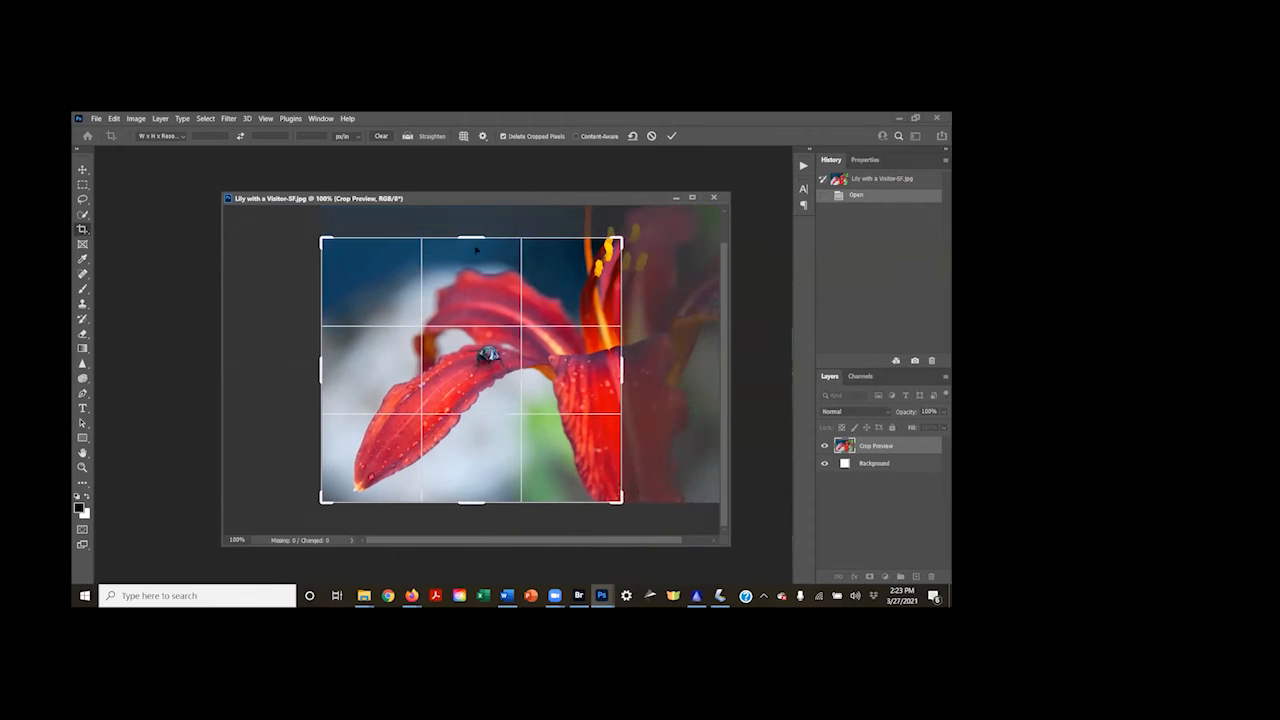
pyautogui.moveTo(470, 503)
pyautogui.mouseDown()
pyautogui.moveTo(467, 491)
pyautogui.moveTo(471, 502)
pyautogui.mouseUp()
pyautogui.moveTo(480, 236)
pyautogui.mouseDown()
pyautogui.moveTo(480, 248)
pyautogui.moveTo(484, 236)
pyautogui.mouseUp()
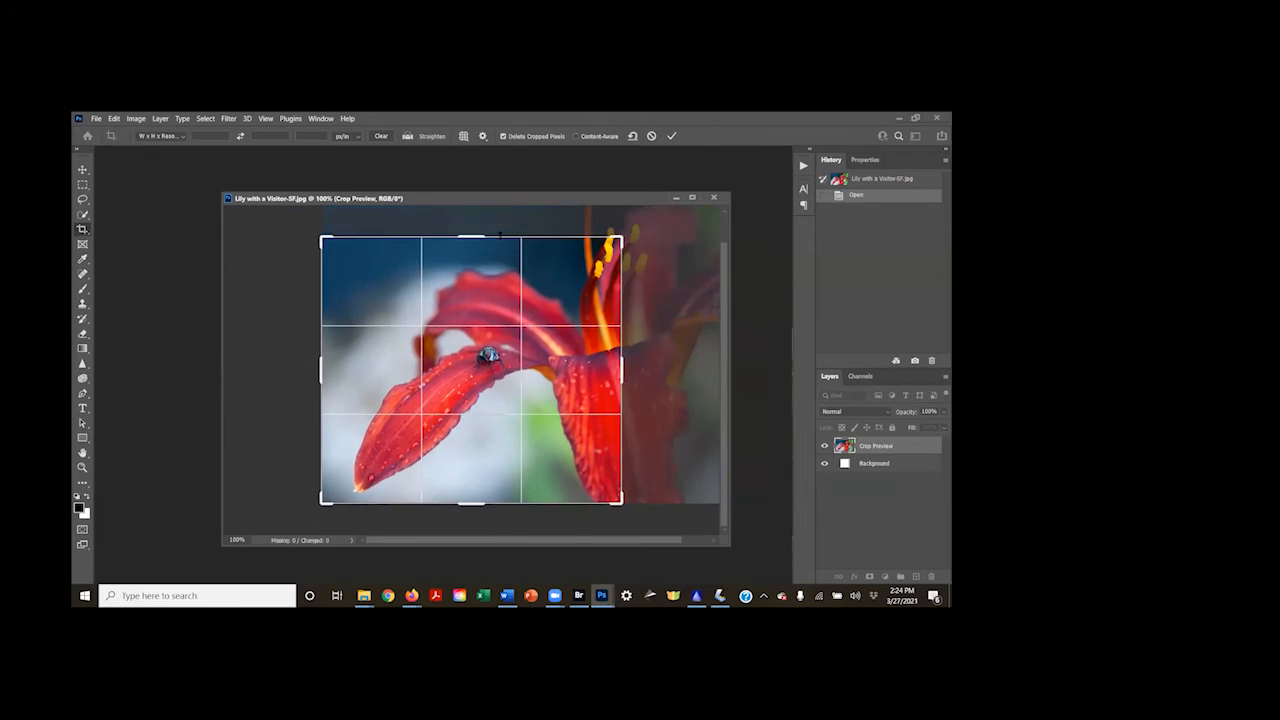
pyautogui.press('Return')
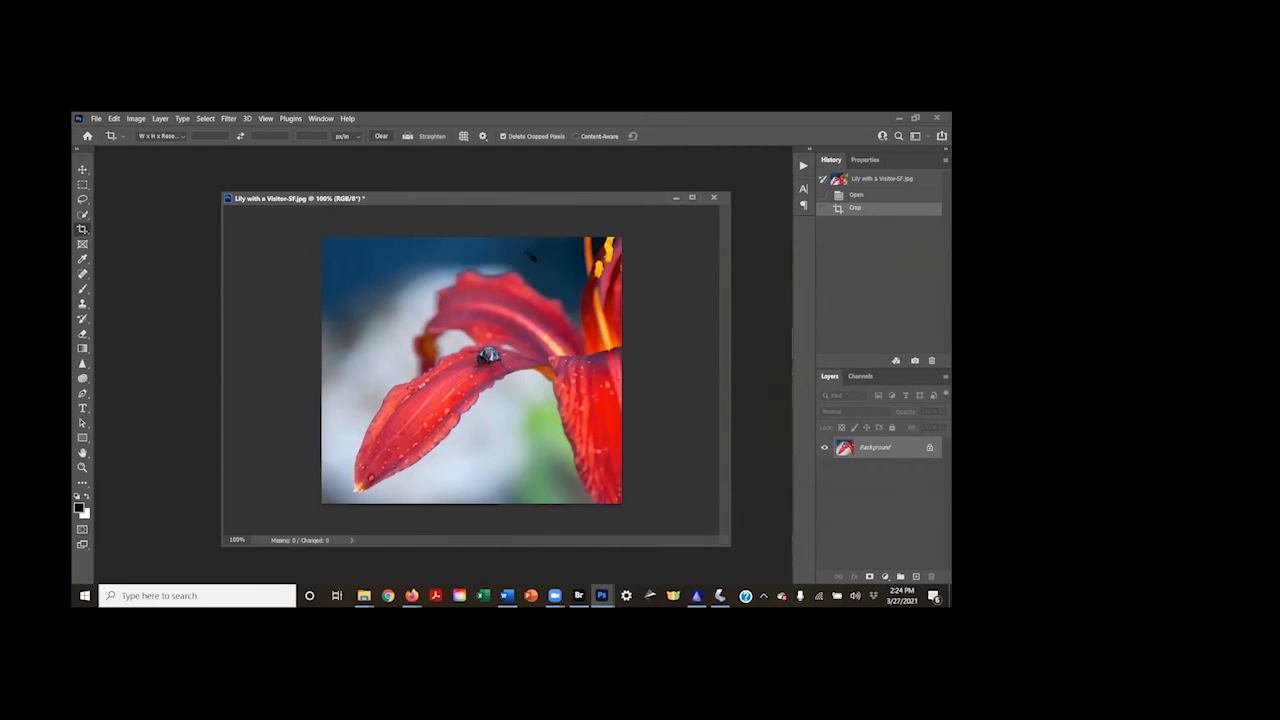
# Close the lily photo without saving and open PartyDress-TR.jpg from Bridge in Photoshop
pyautogui.click(714, 198)
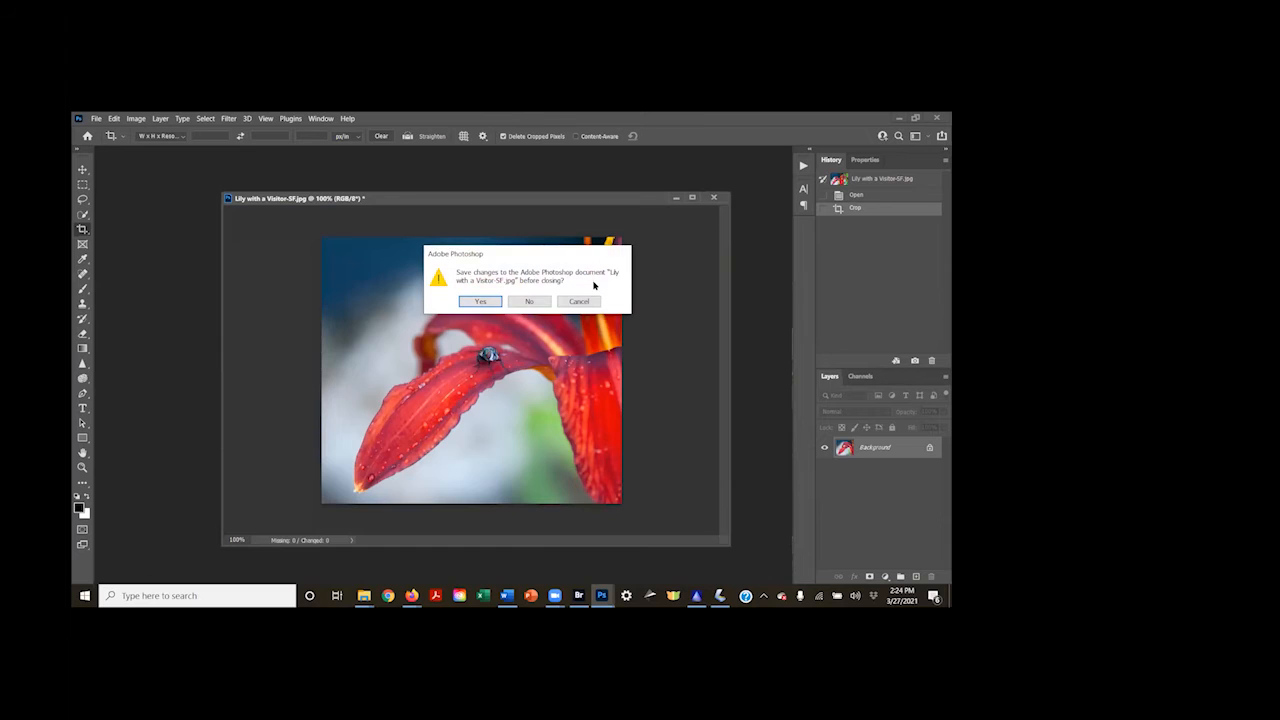
pyautogui.click(529, 302)
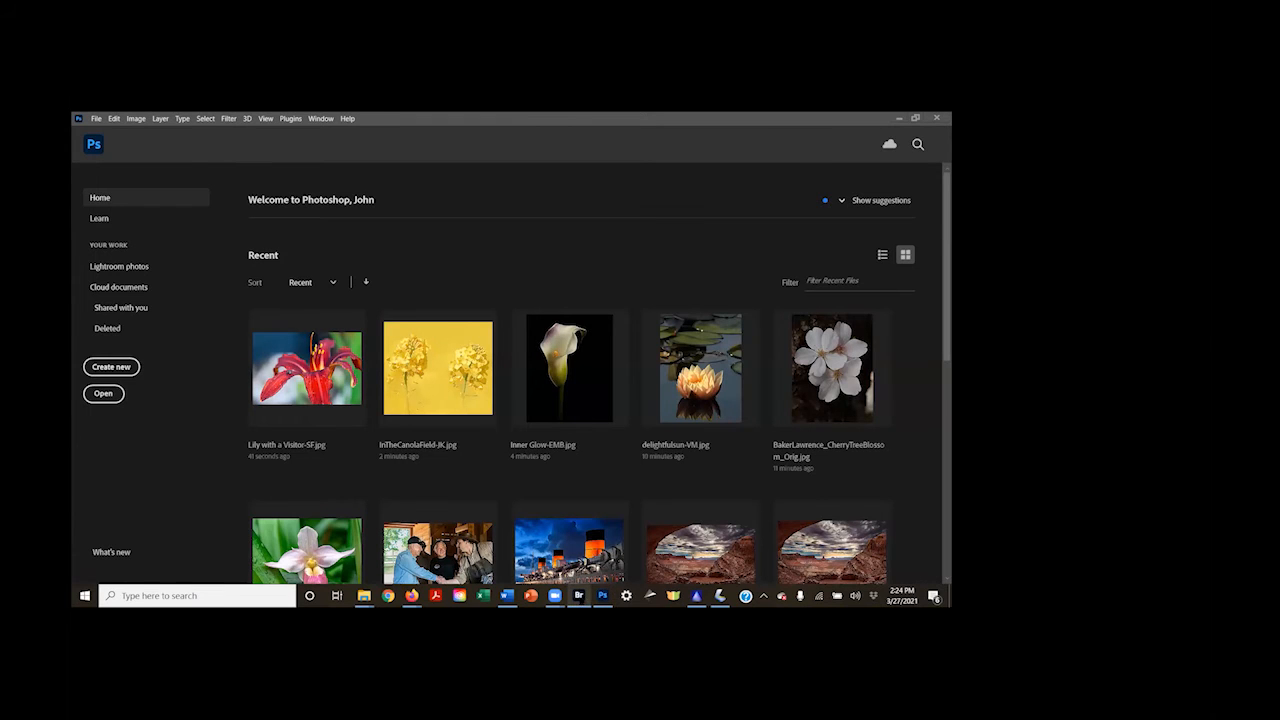
pyautogui.click(578, 595)
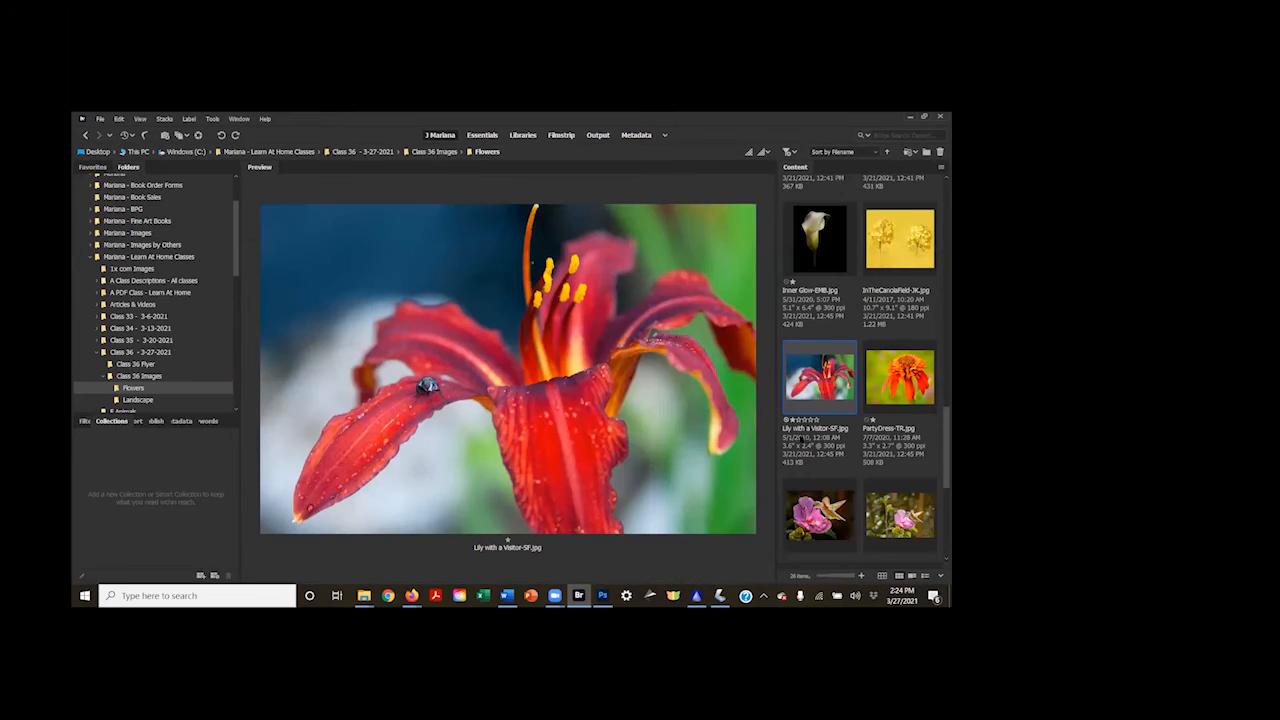
pyautogui.click(889, 385)
pyautogui.doubleClick(889, 385)
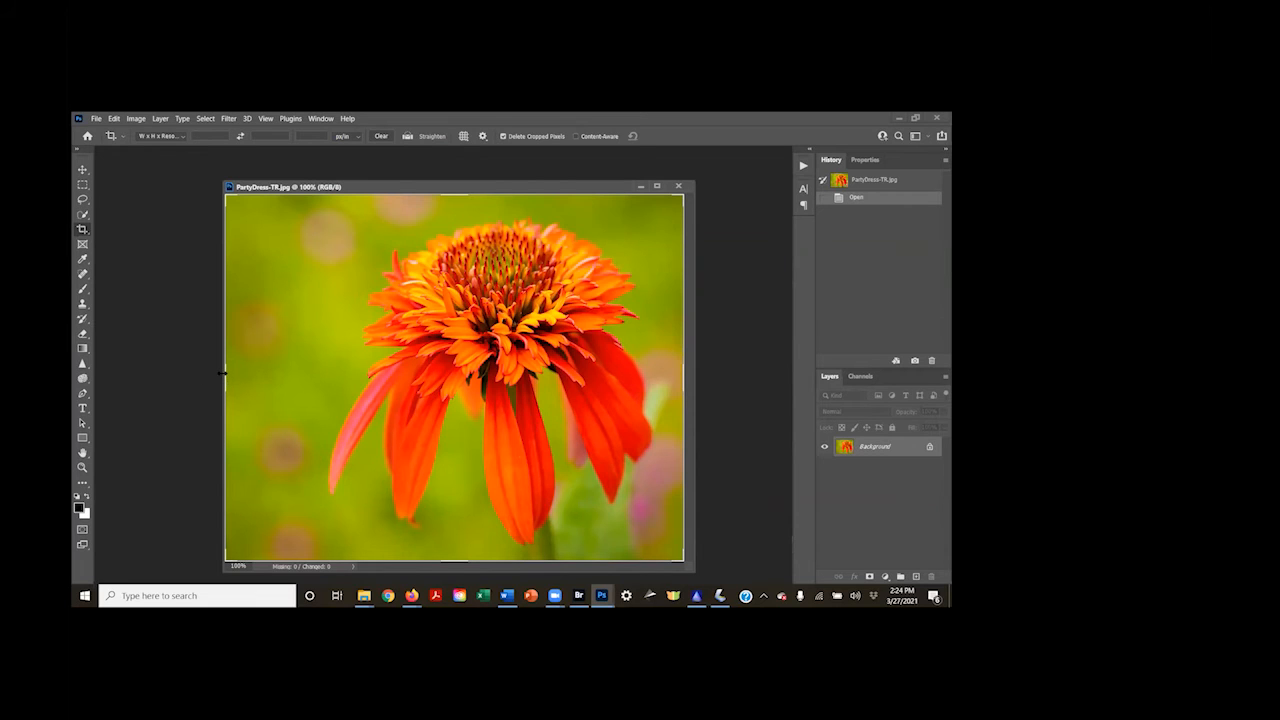
# Crop a strip off the photo's left side, then select the orange flower with Select Subject and add its stem with Quick Selection
pyautogui.moveTo(224, 373); pyautogui.dragTo(258, 383)
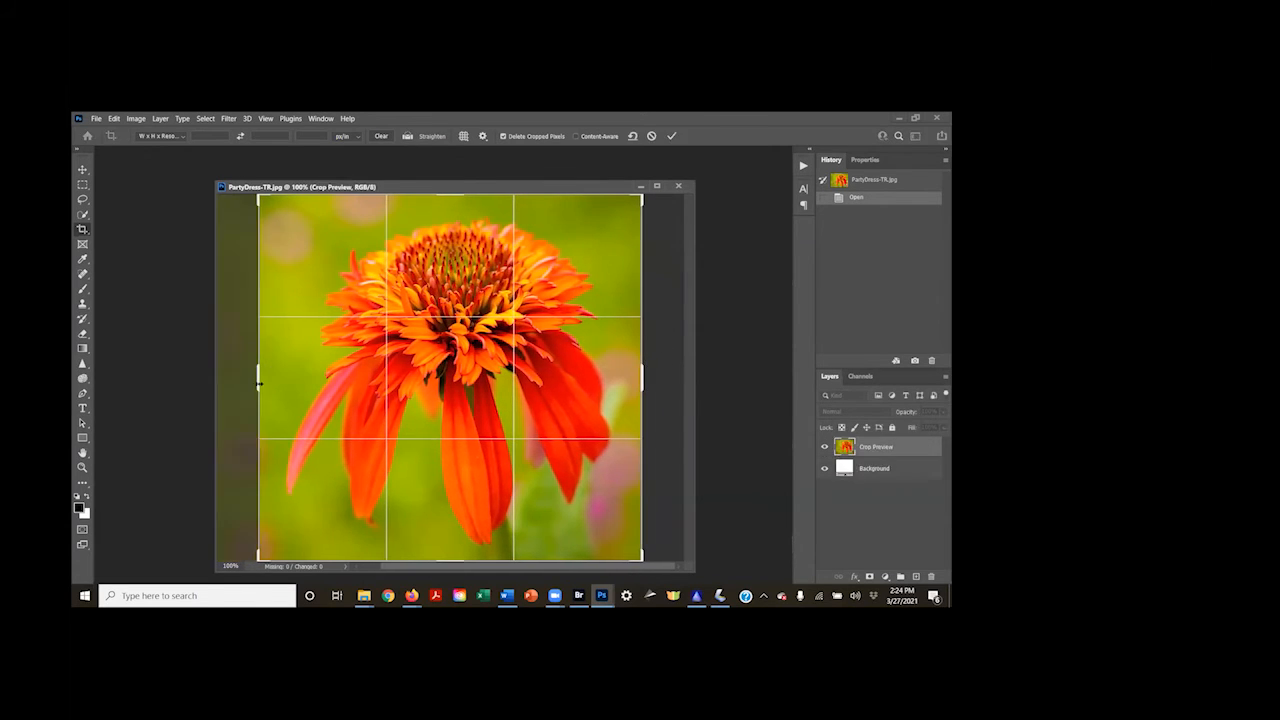
pyautogui.press('Return')
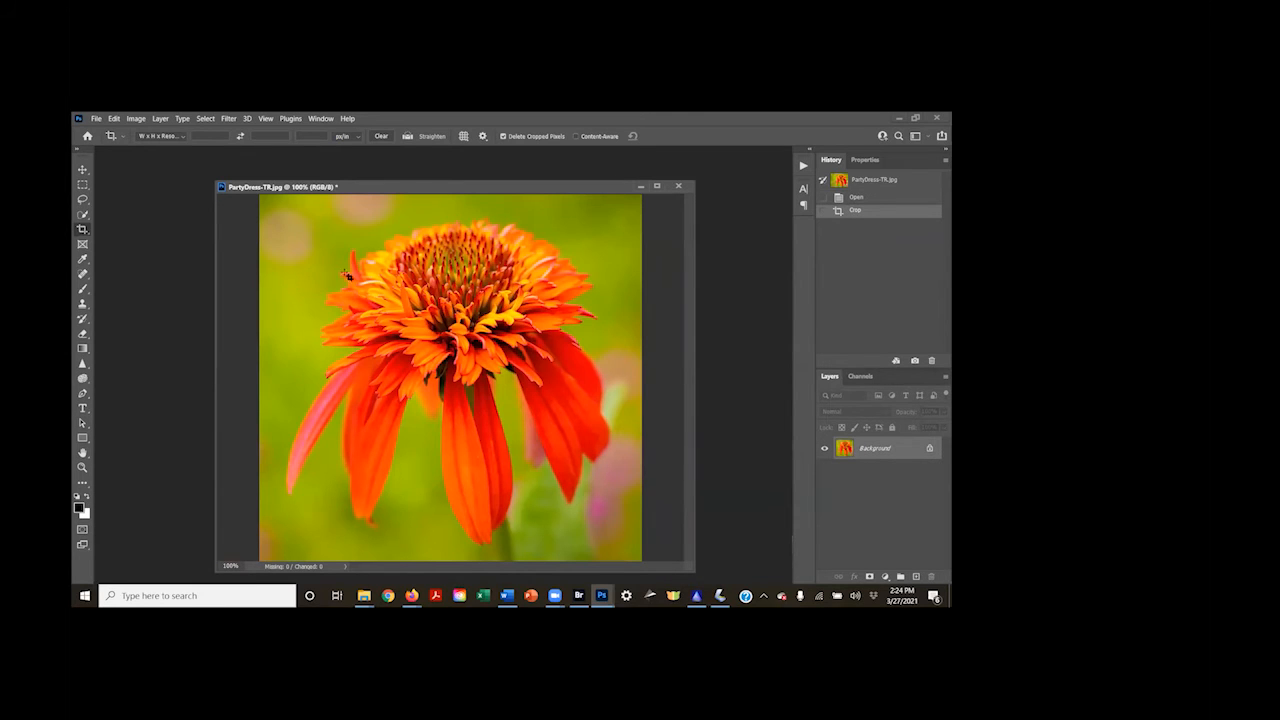
pyautogui.click(82, 214)
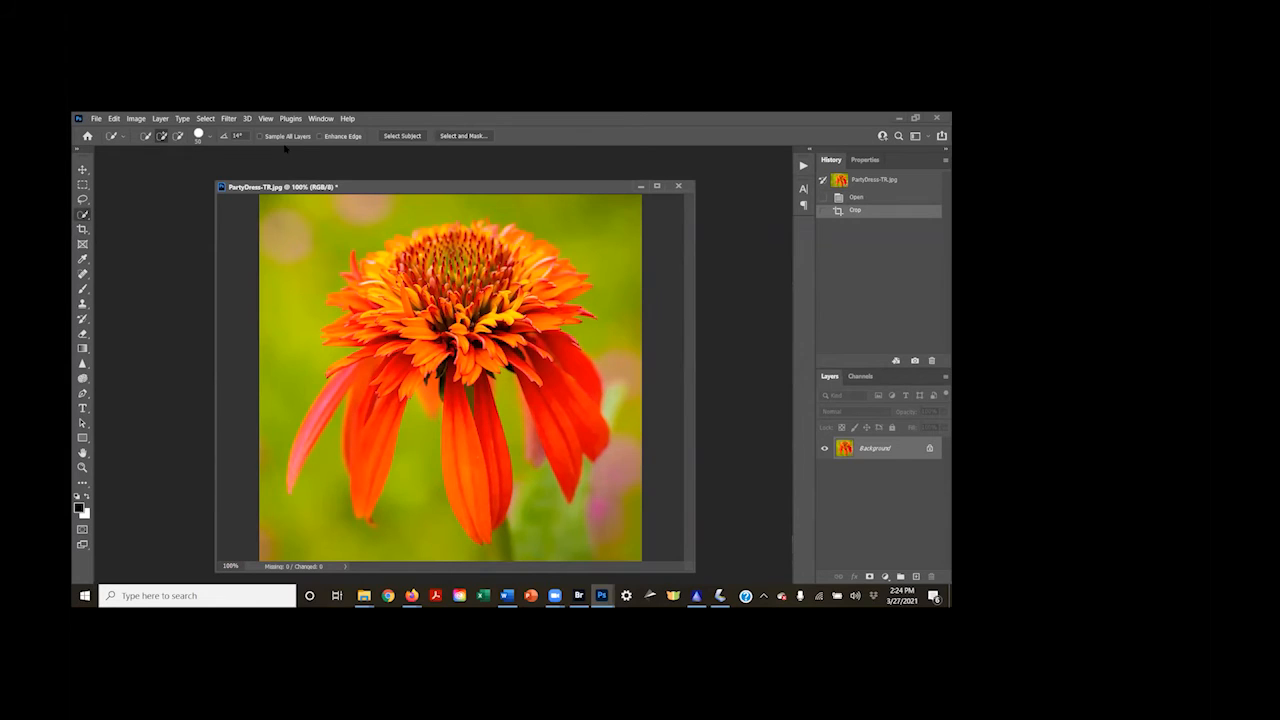
pyautogui.click(402, 136)
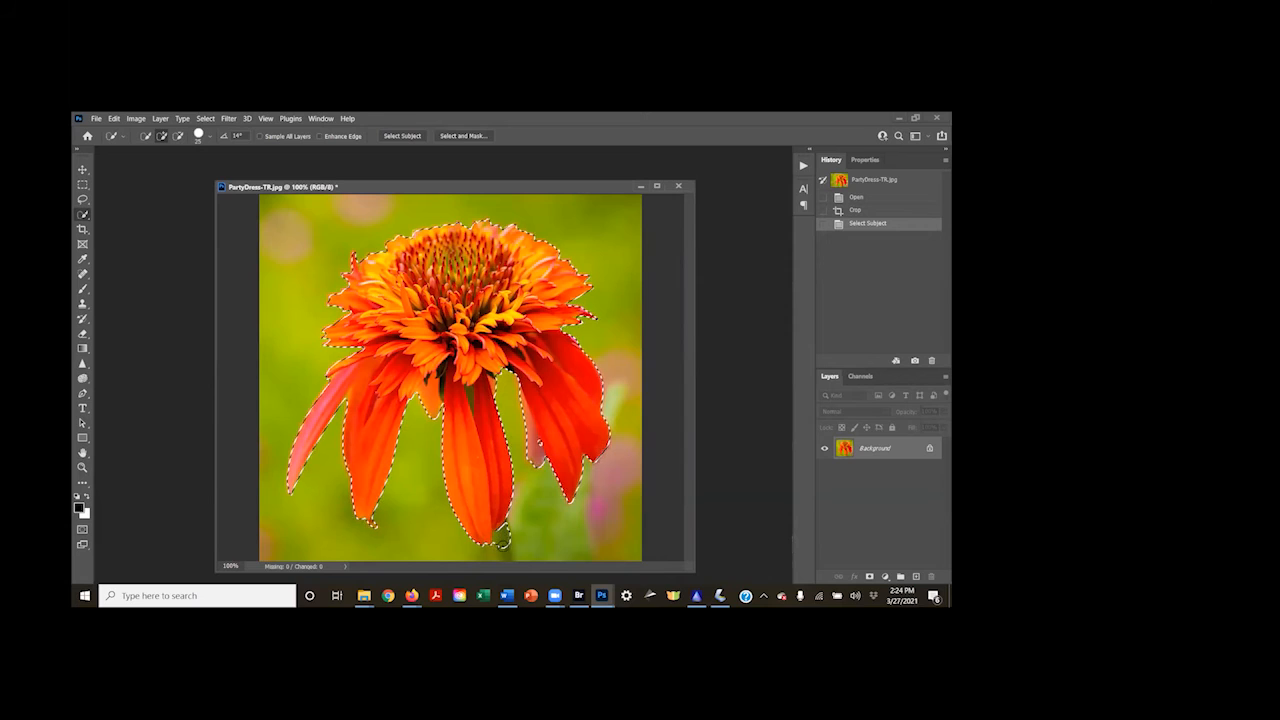
pyautogui.click(502, 553)
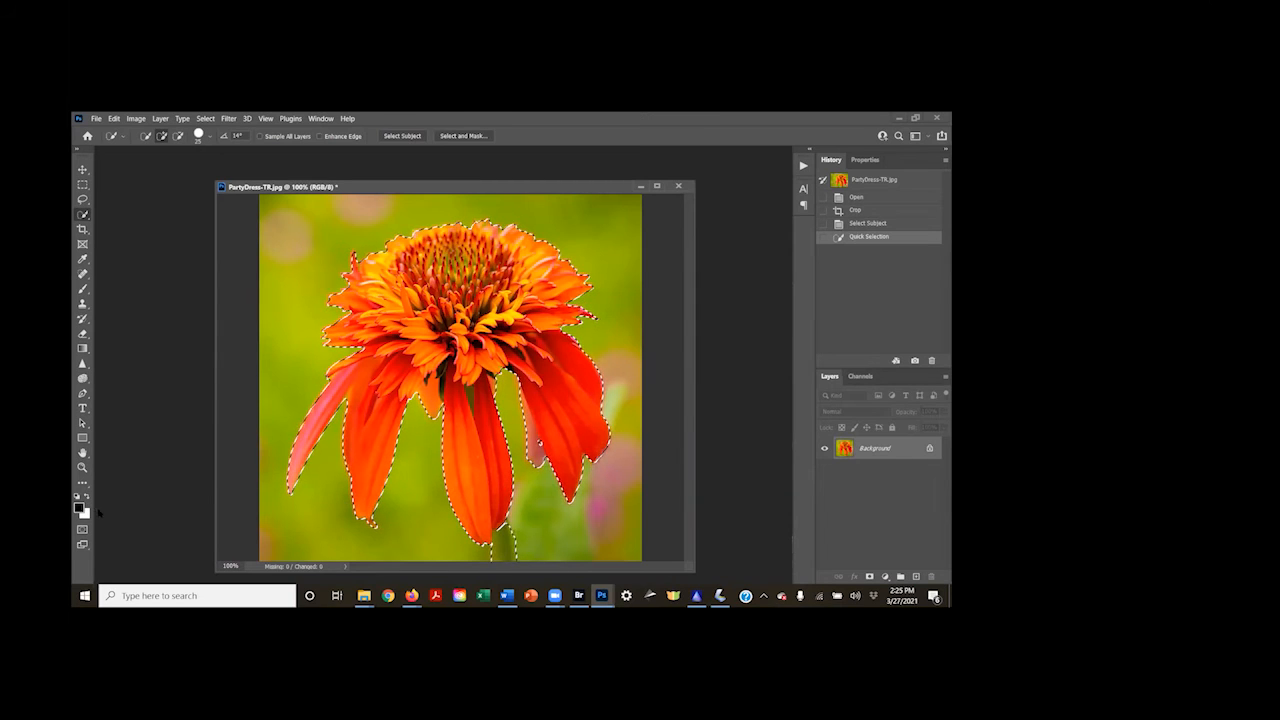
# Invert the selection and turn the background black with a Levels adjustment layer, darkening the midtones and setting the black input level to 218
pyautogui.click(207, 118)
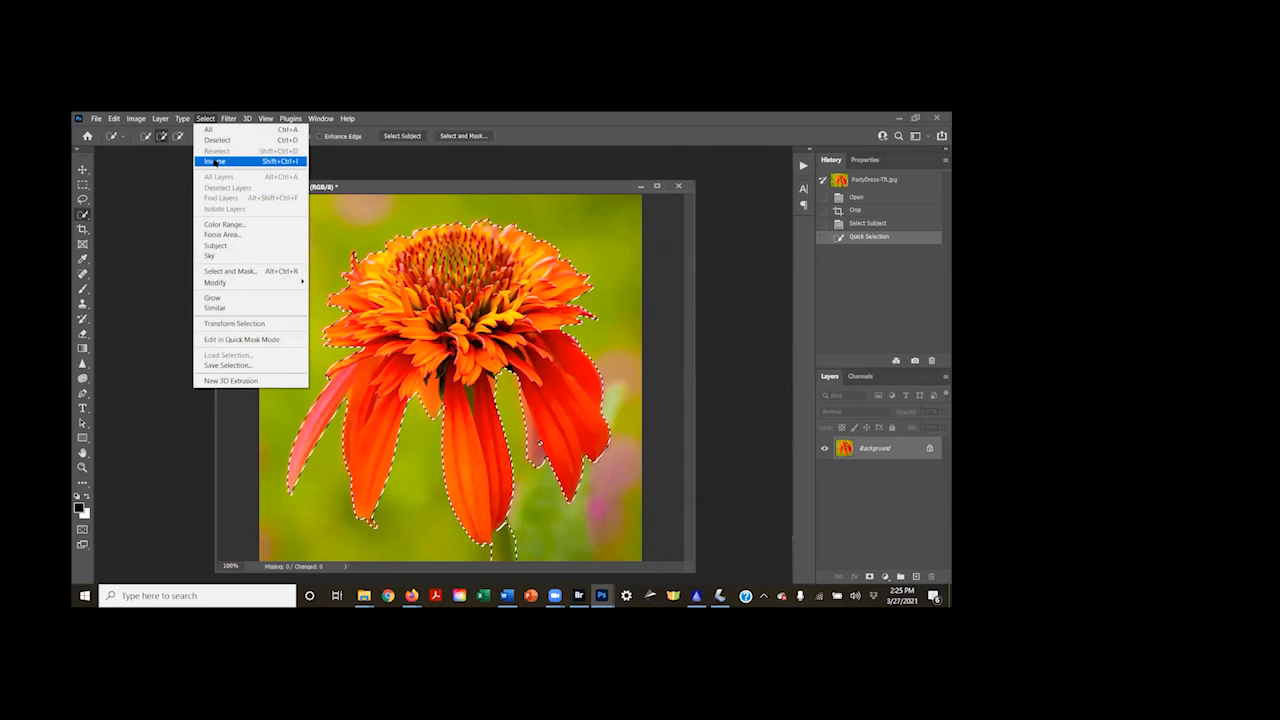
pyautogui.click(213, 162)
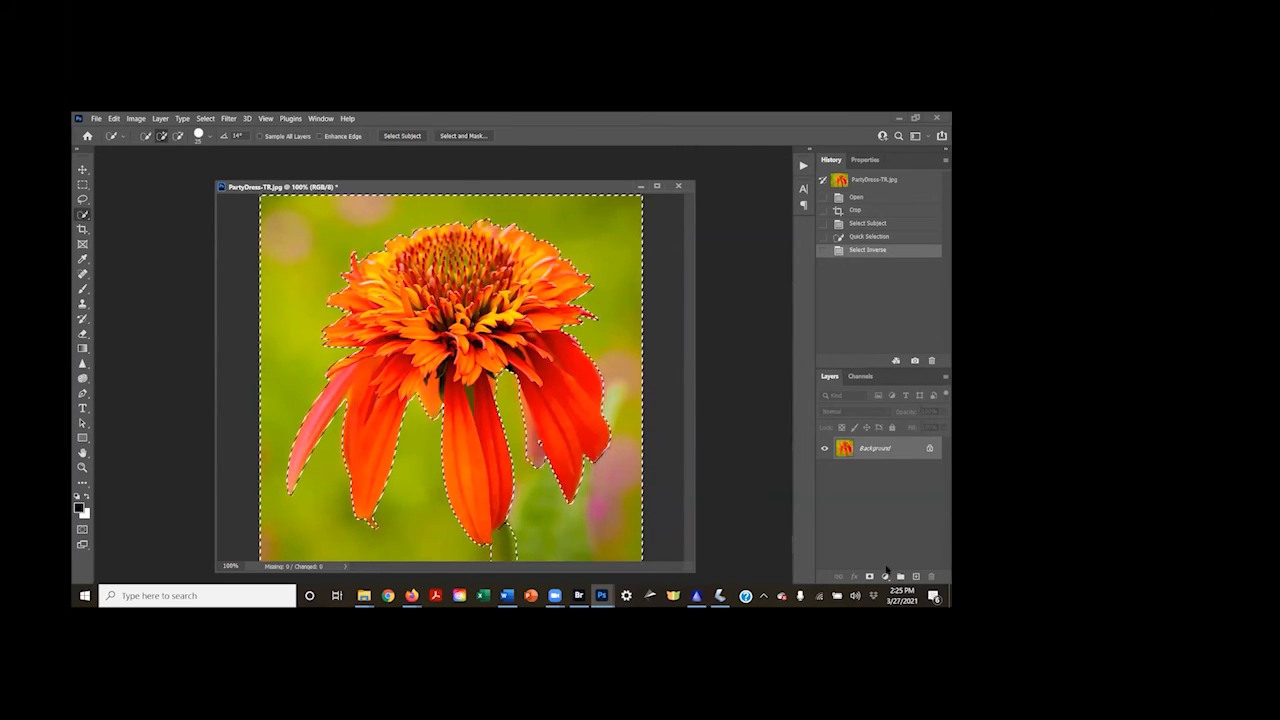
pyautogui.click(886, 575)
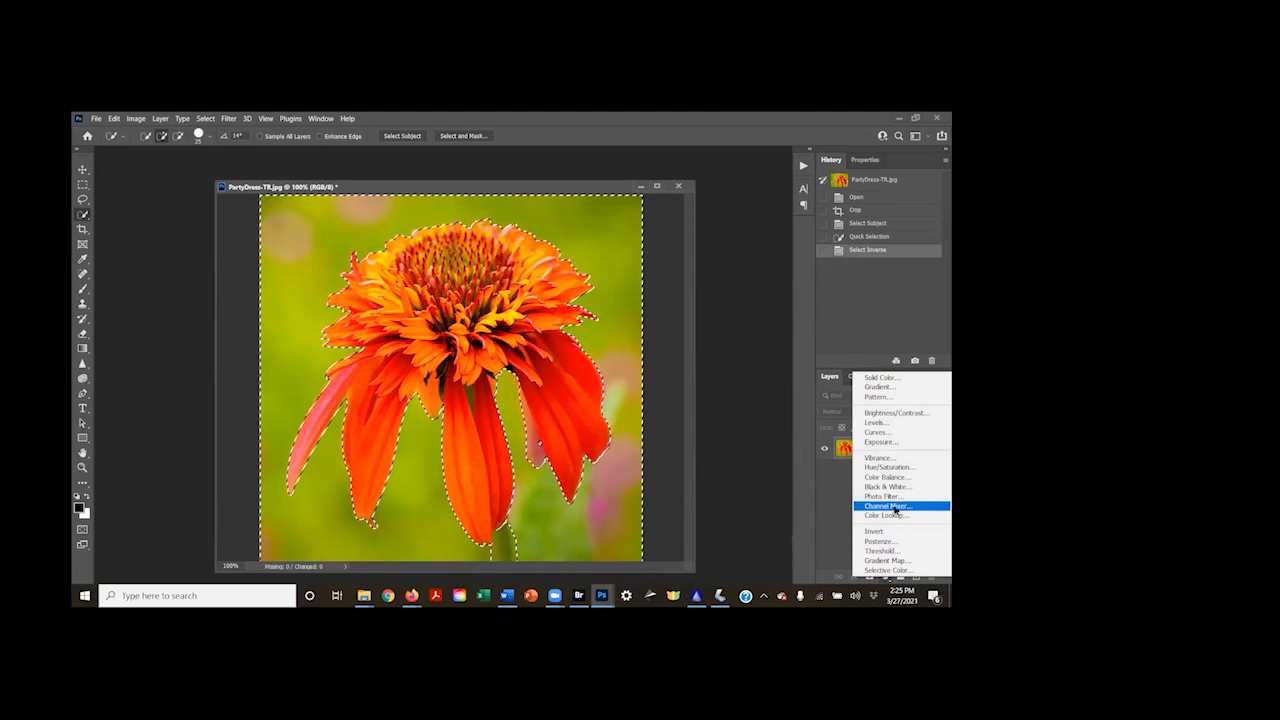
pyautogui.click(895, 422)
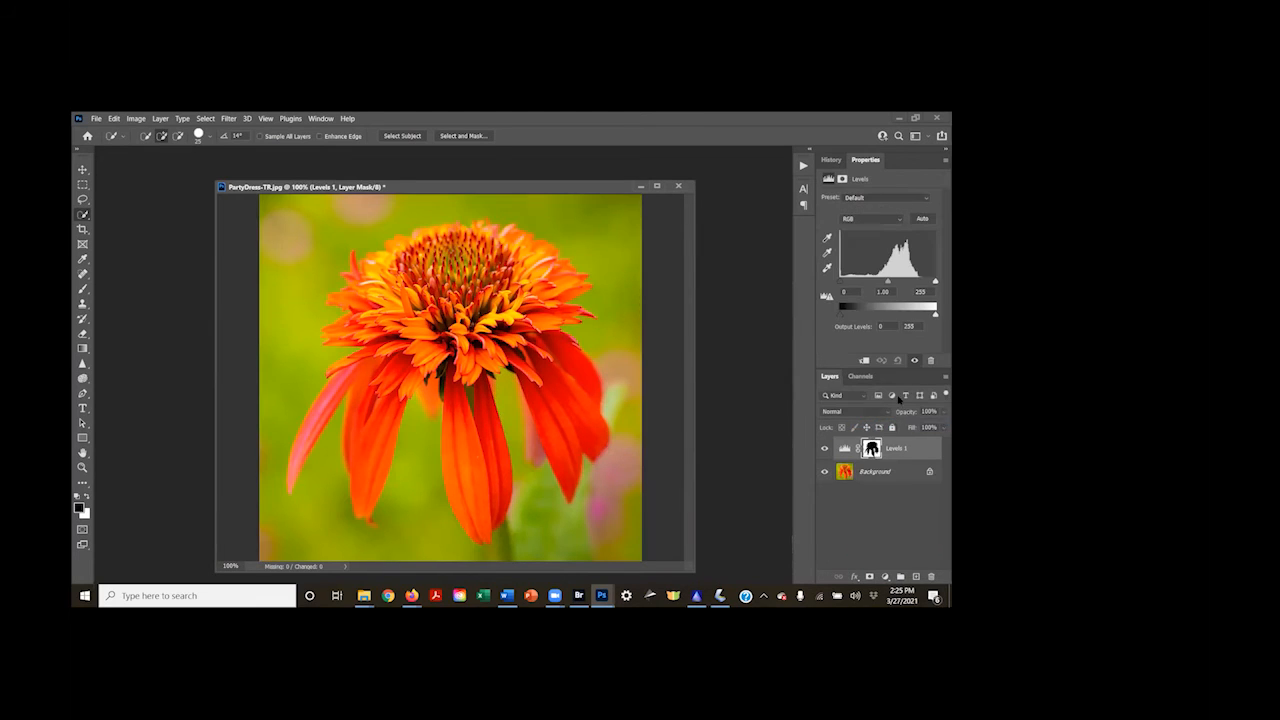
pyautogui.moveTo(889, 283); pyautogui.dragTo(917, 280)
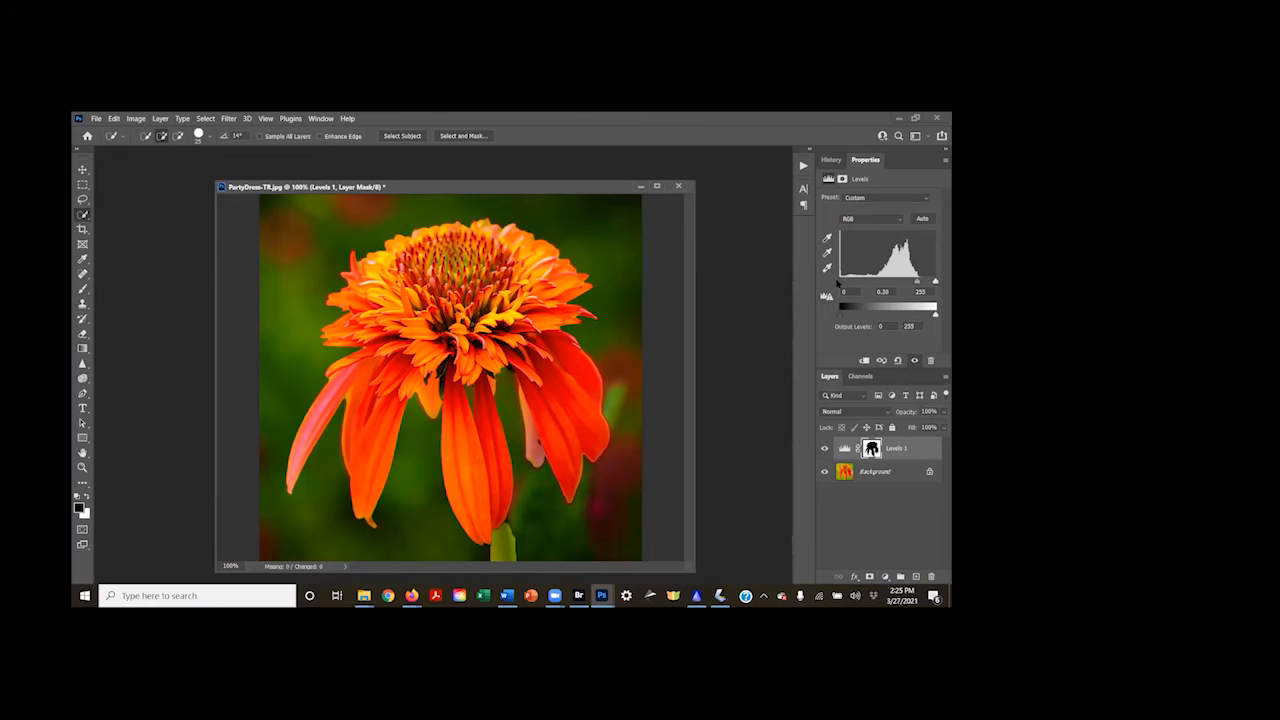
pyautogui.moveTo(840, 284); pyautogui.dragTo(921, 272)
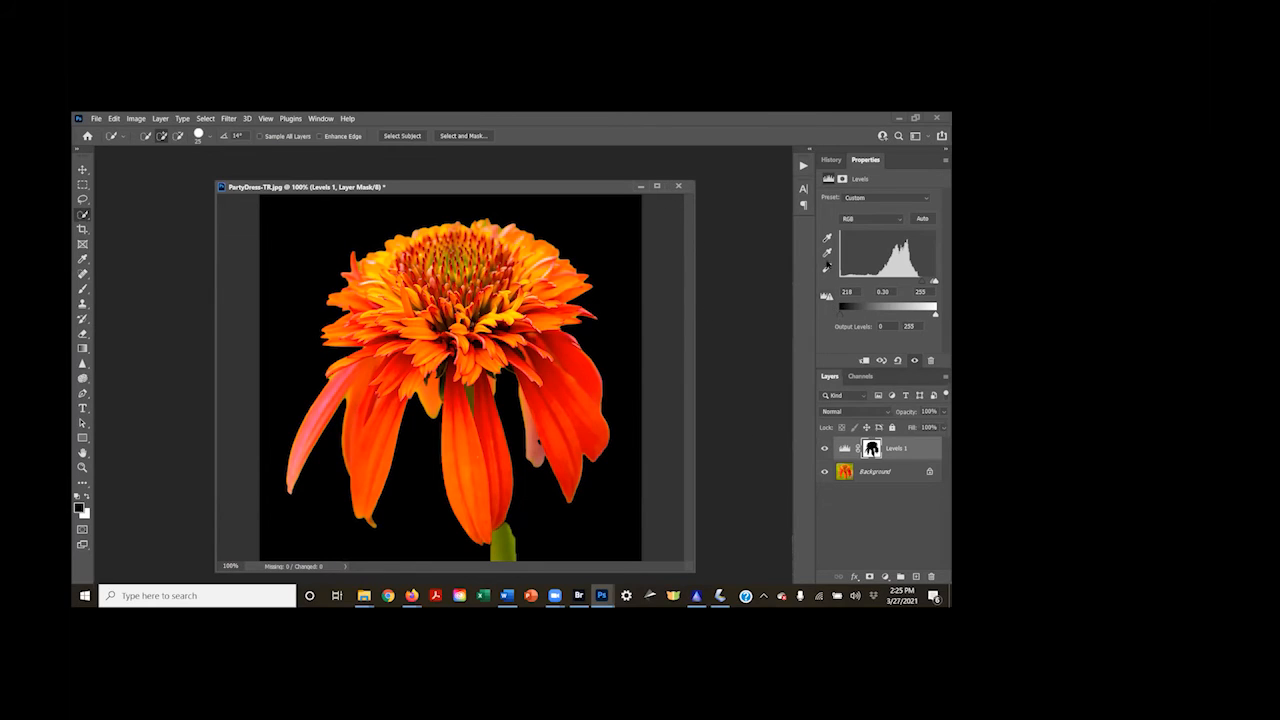
# Compare the opened photo with the latest history state and keep the document open
pyautogui.click(831, 163)
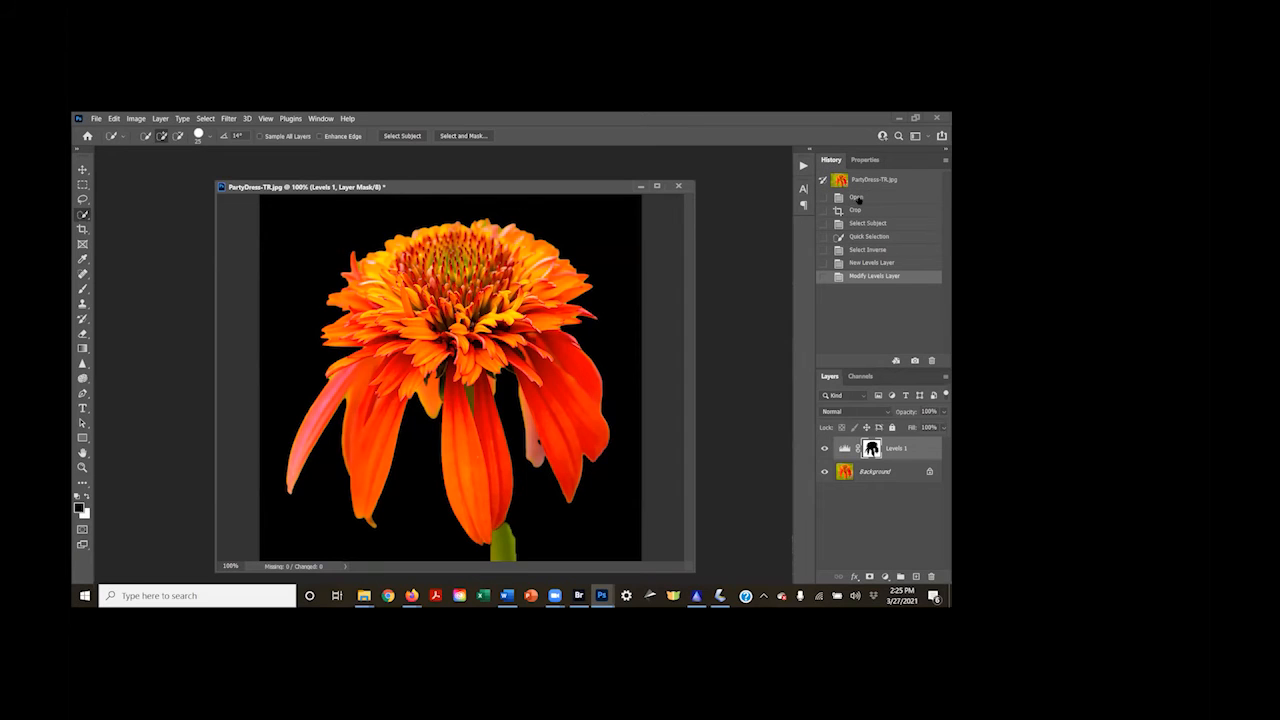
pyautogui.click(857, 199)
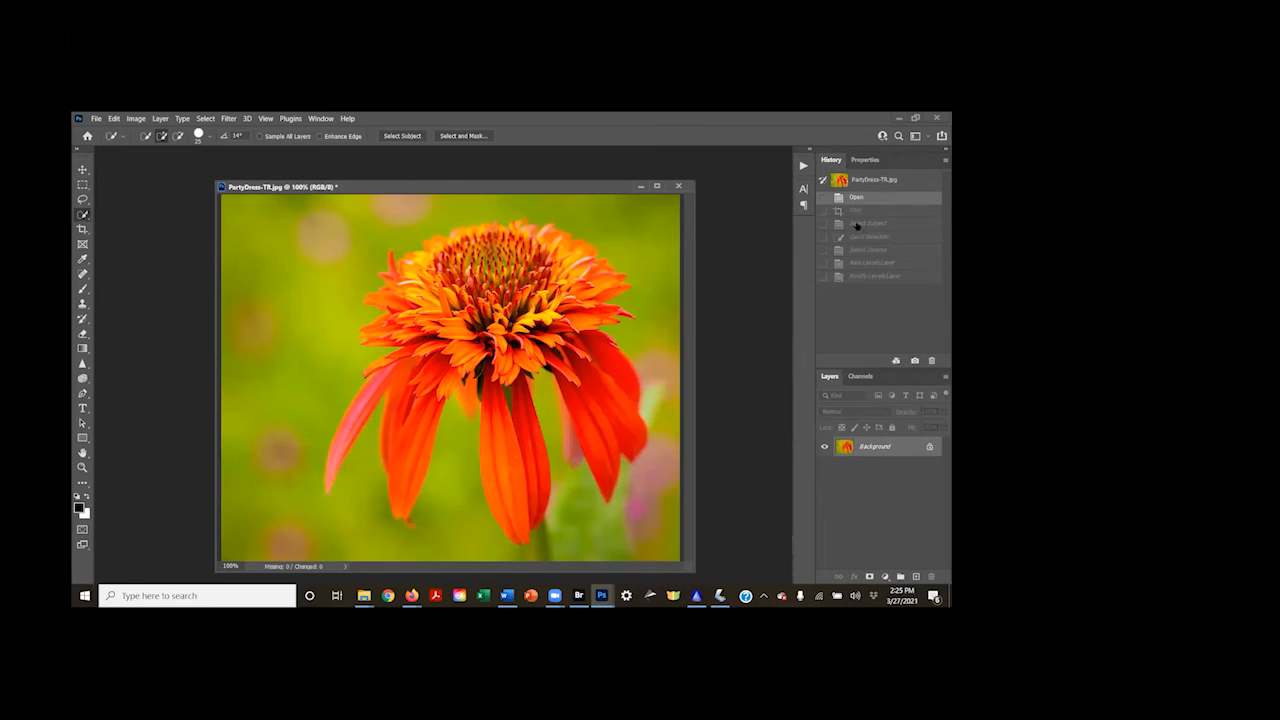
pyautogui.click(857, 279)
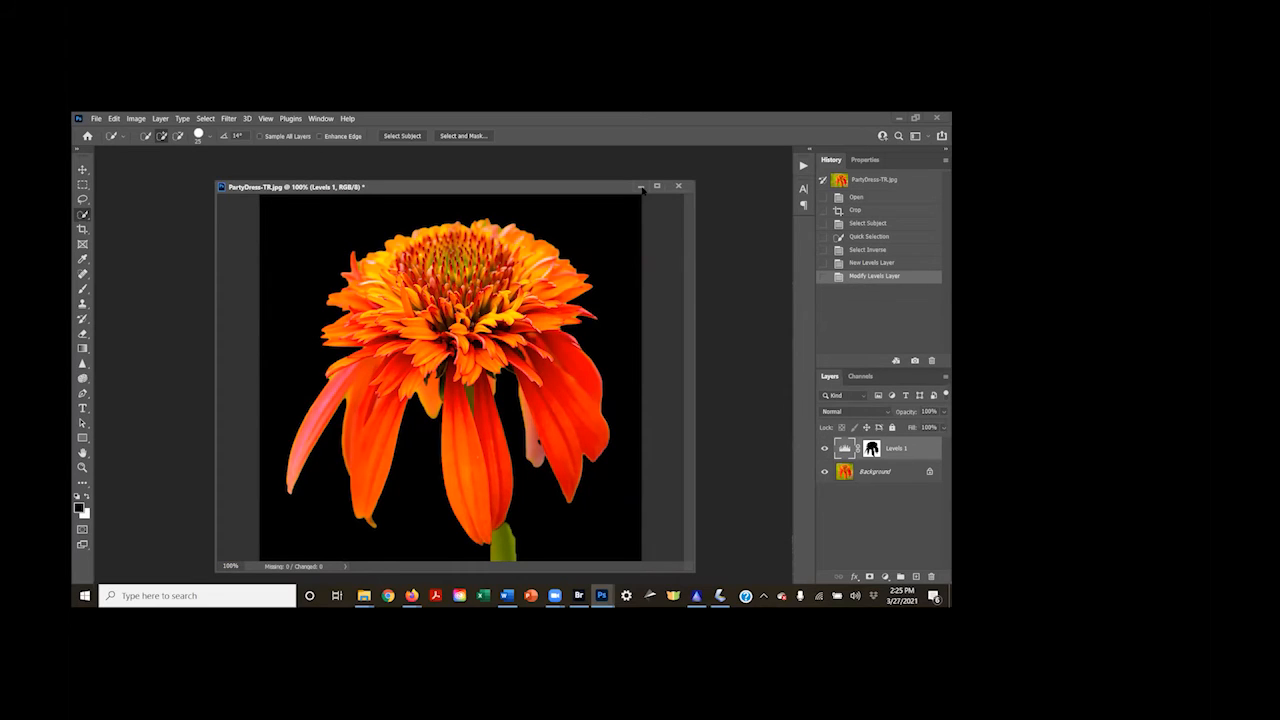
pyautogui.click(678, 187)
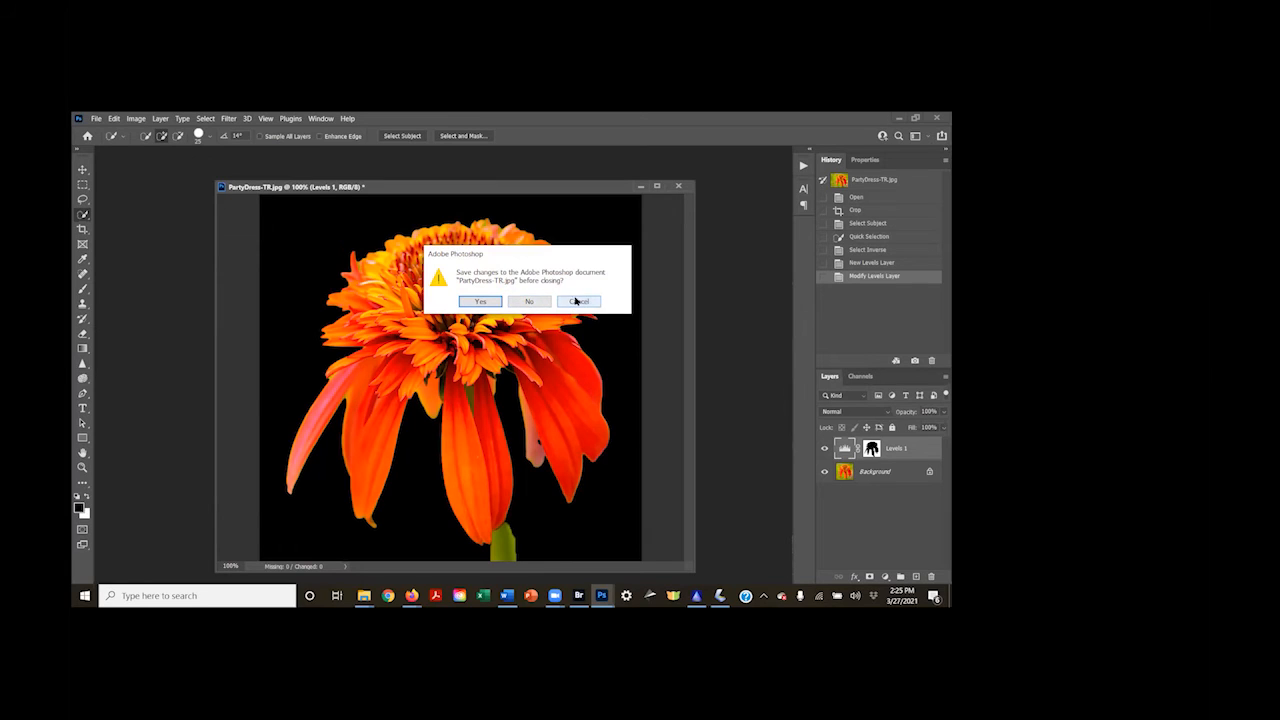
pyautogui.click(576, 302)
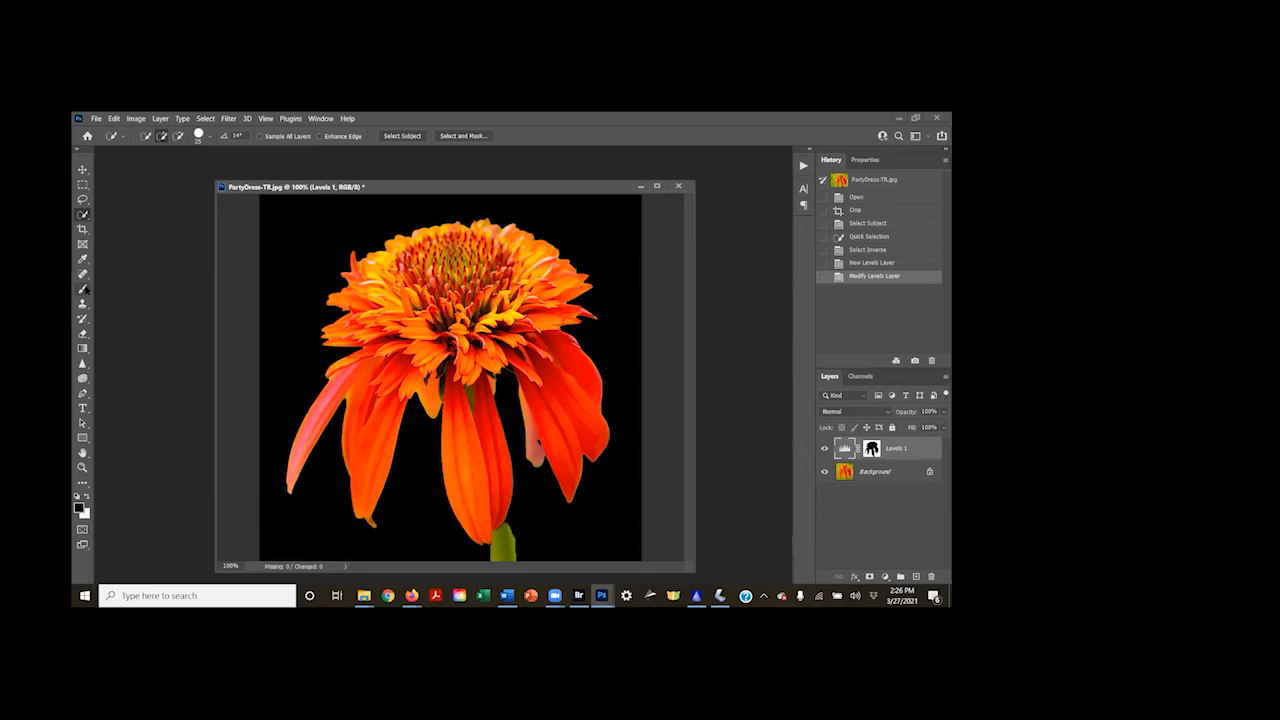
# Paint white with a hardened brush on the Levels mask to blacken the area beside the stem, and compare with the opened photo
pyautogui.moveTo(83, 289); pyautogui.dragTo(124, 289)
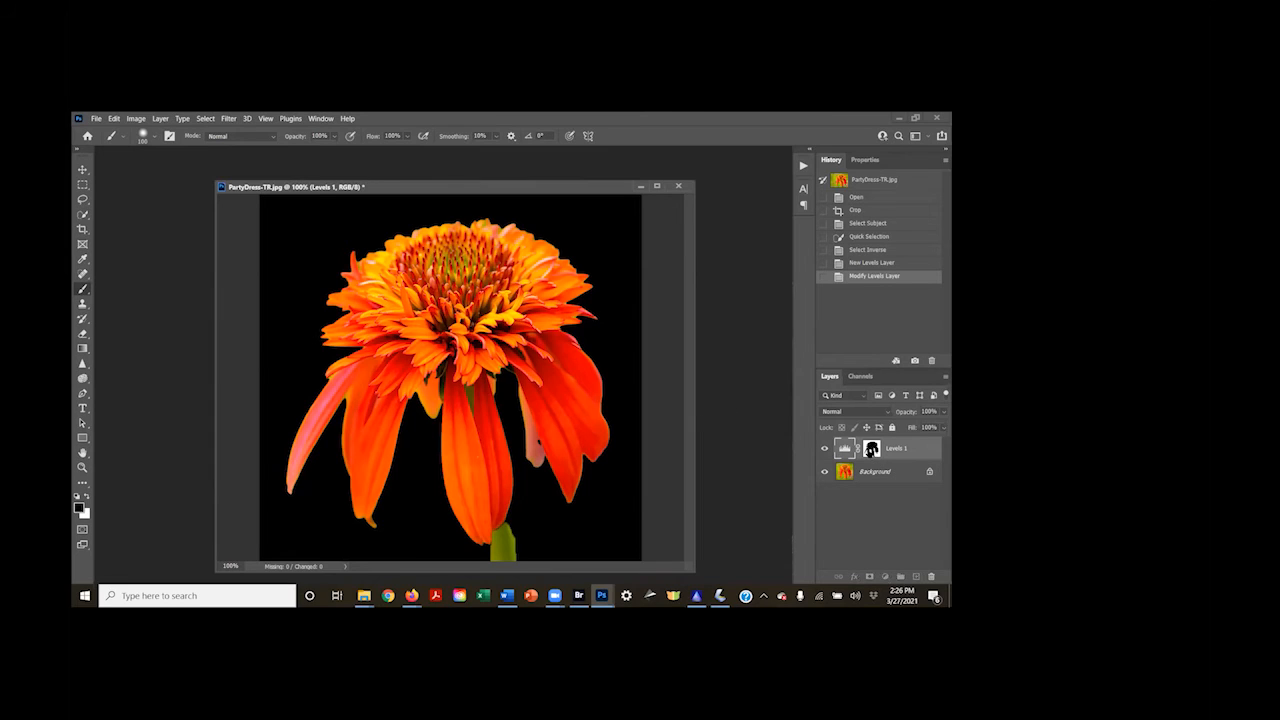
pyautogui.click(869, 452)
pyautogui.click(86, 496)
pyautogui.hotkey('shift', ']')
pyautogui.hotkey('shift', ']')
pyautogui.hotkey('shift', ']')
pyautogui.hotkey('shift', ']')
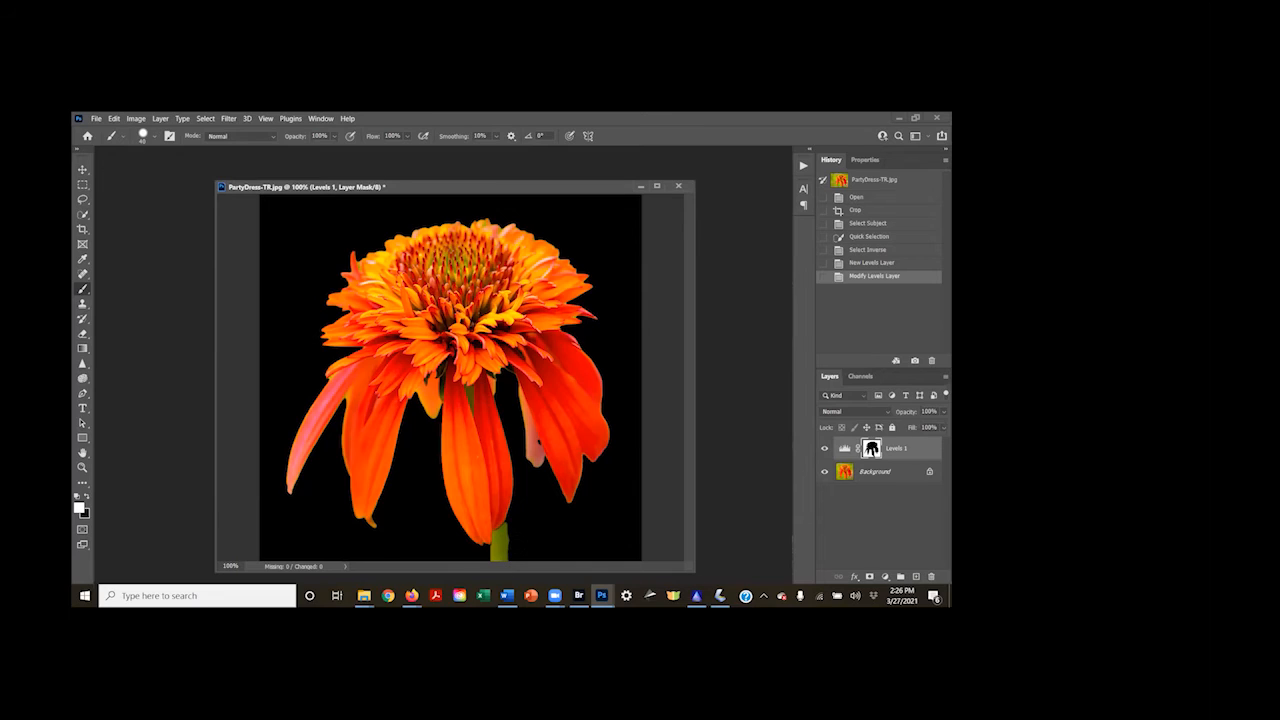
pyautogui.click(519, 494)
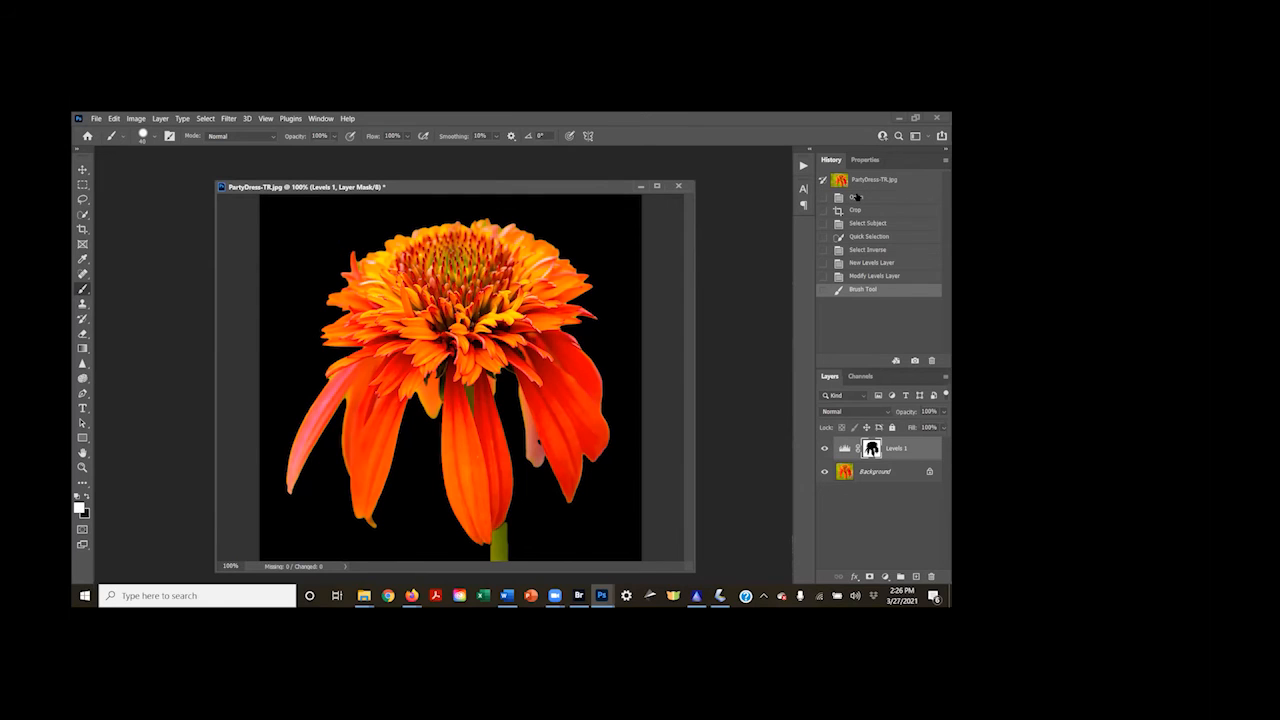
pyautogui.click(856, 197)
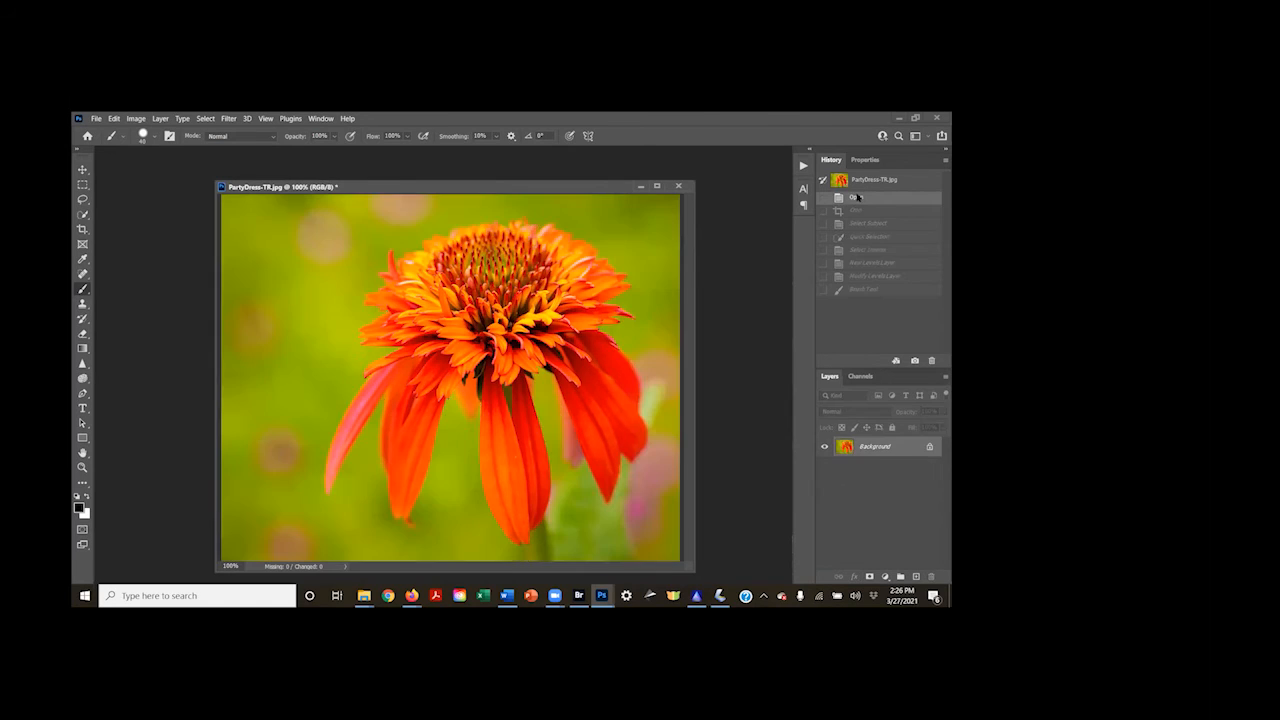
pyautogui.click(868, 290)
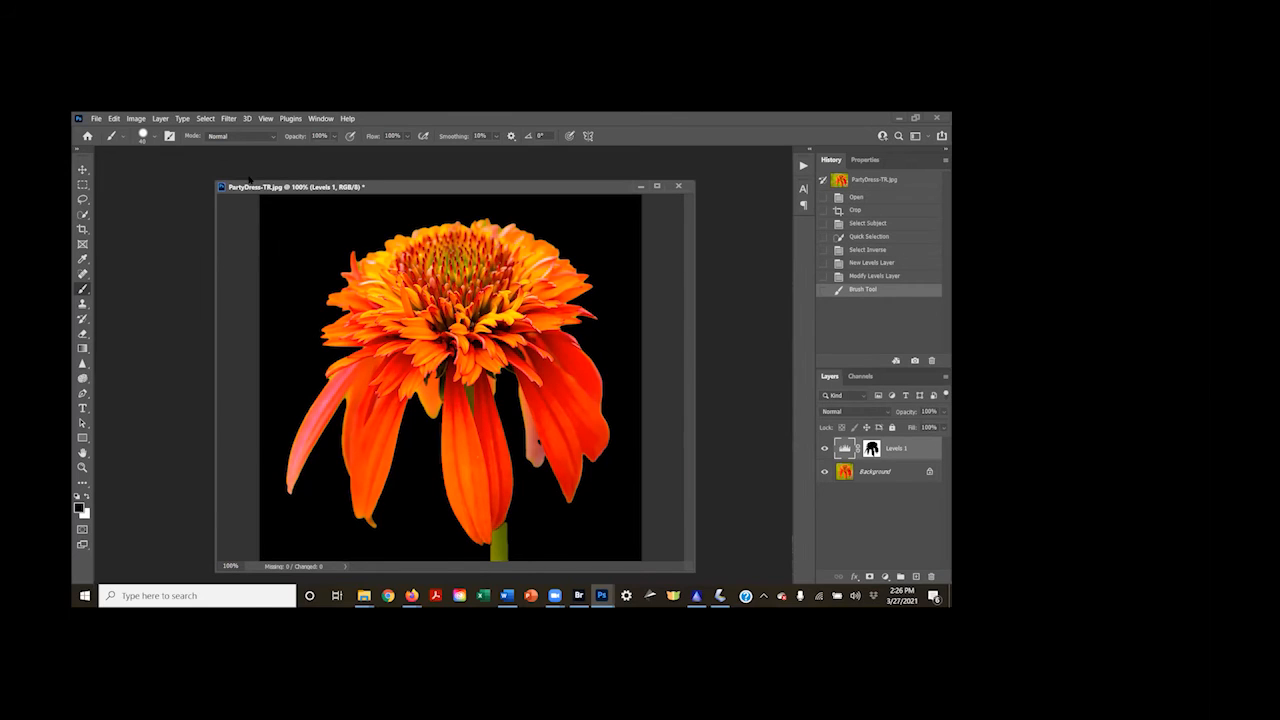
# Apply the Camera Raw Filter to the Background layer with Clarity +18 and strongly increased Texture
pyautogui.click(877, 473)
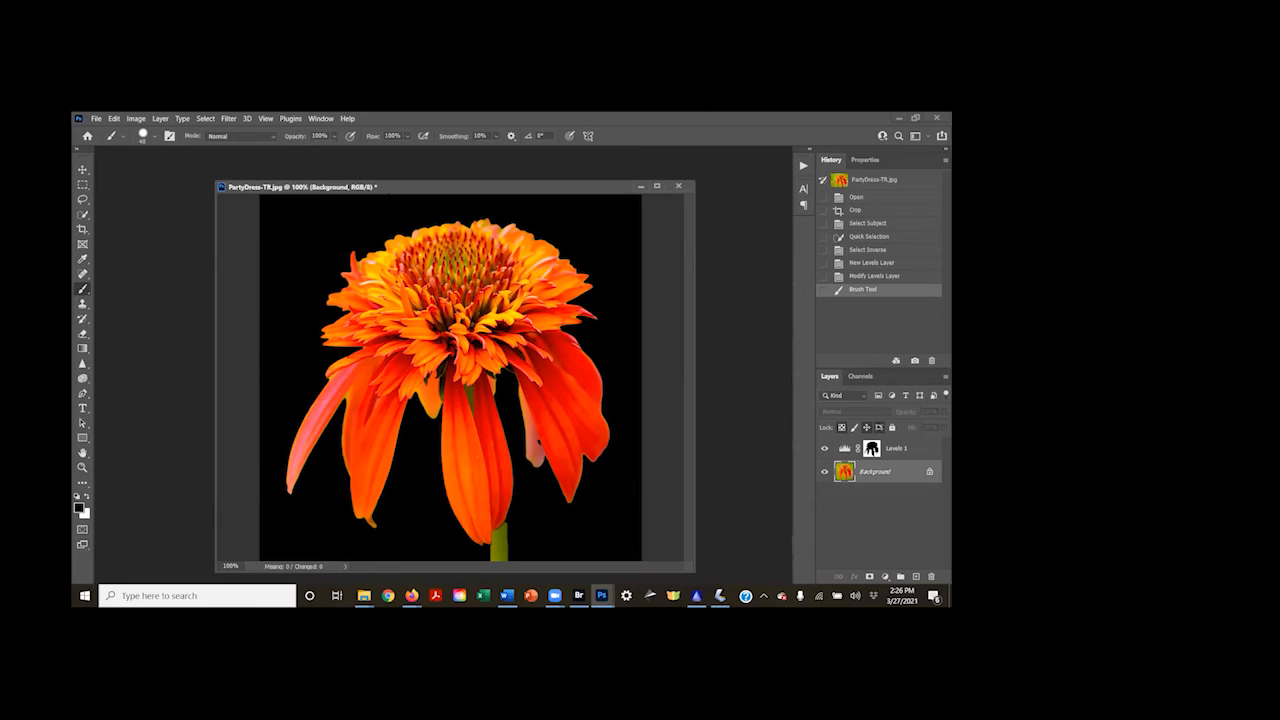
pyautogui.click(232, 119)
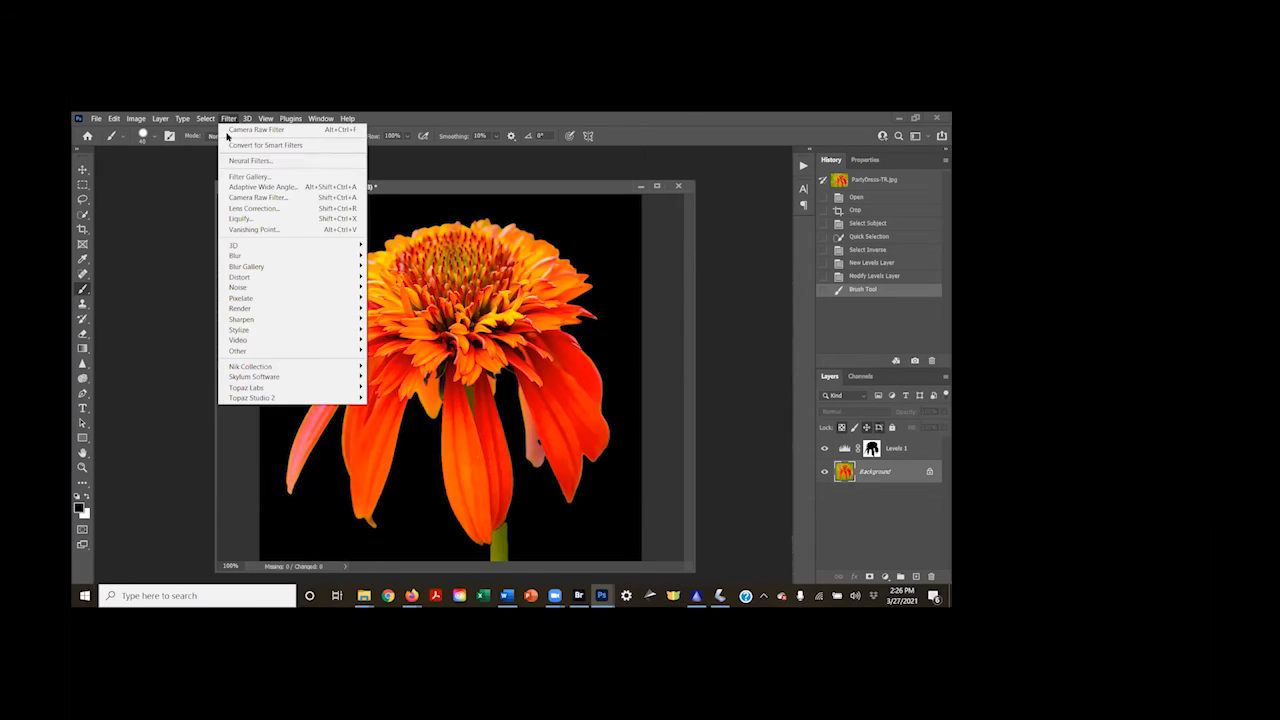
pyautogui.click(233, 200)
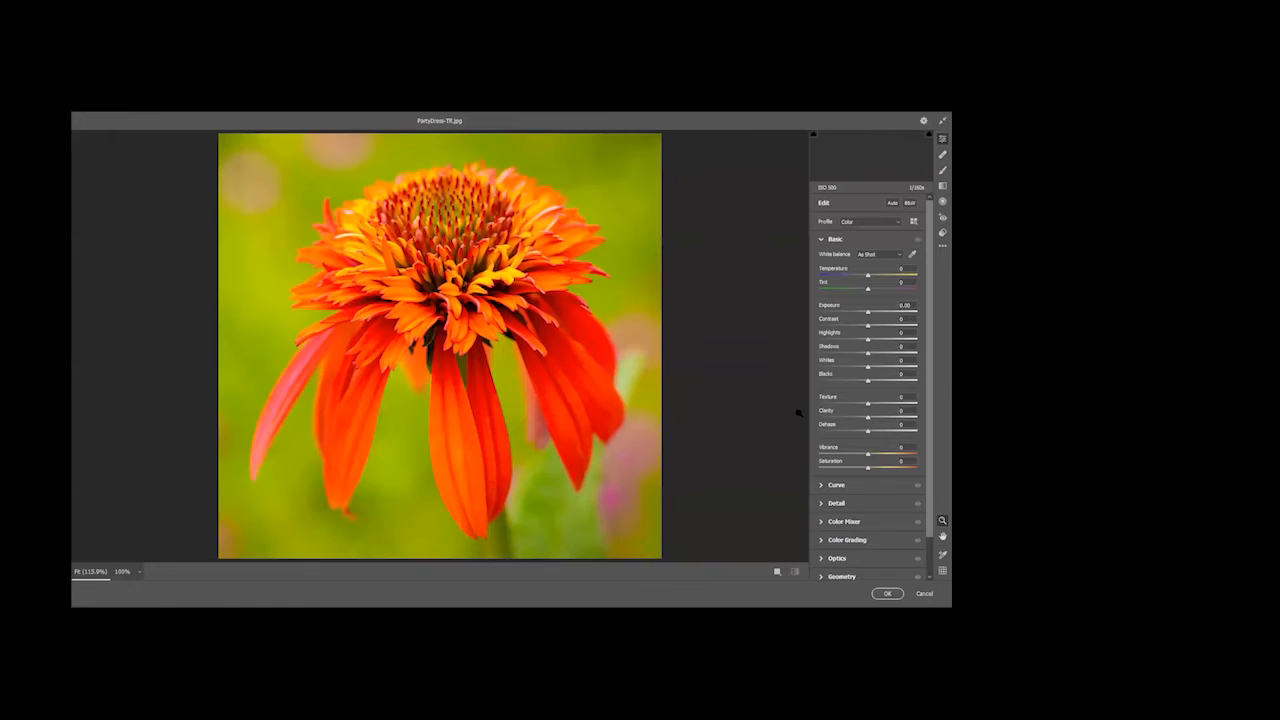
pyautogui.moveTo(867, 420)
pyautogui.mouseDown()
pyautogui.moveTo(887, 420)
pyautogui.moveTo(876, 416)
pyautogui.mouseUp()
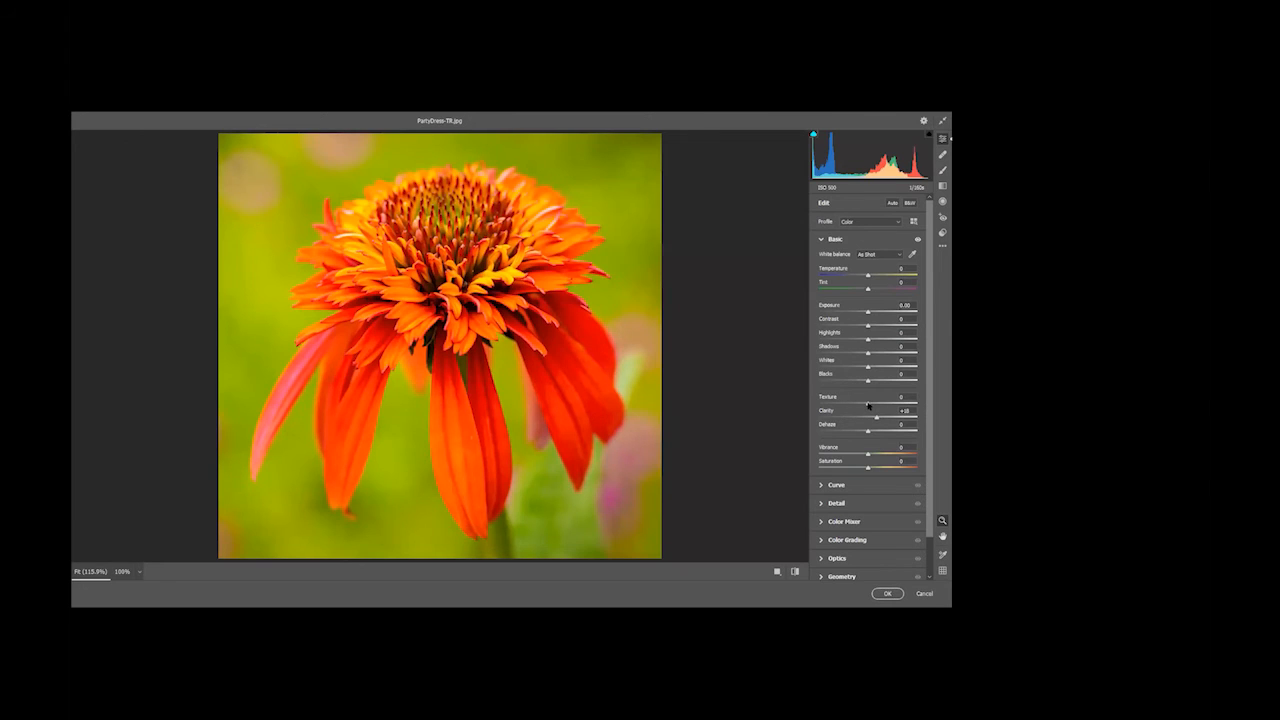
pyautogui.moveTo(868, 404); pyautogui.dragTo(898, 397)
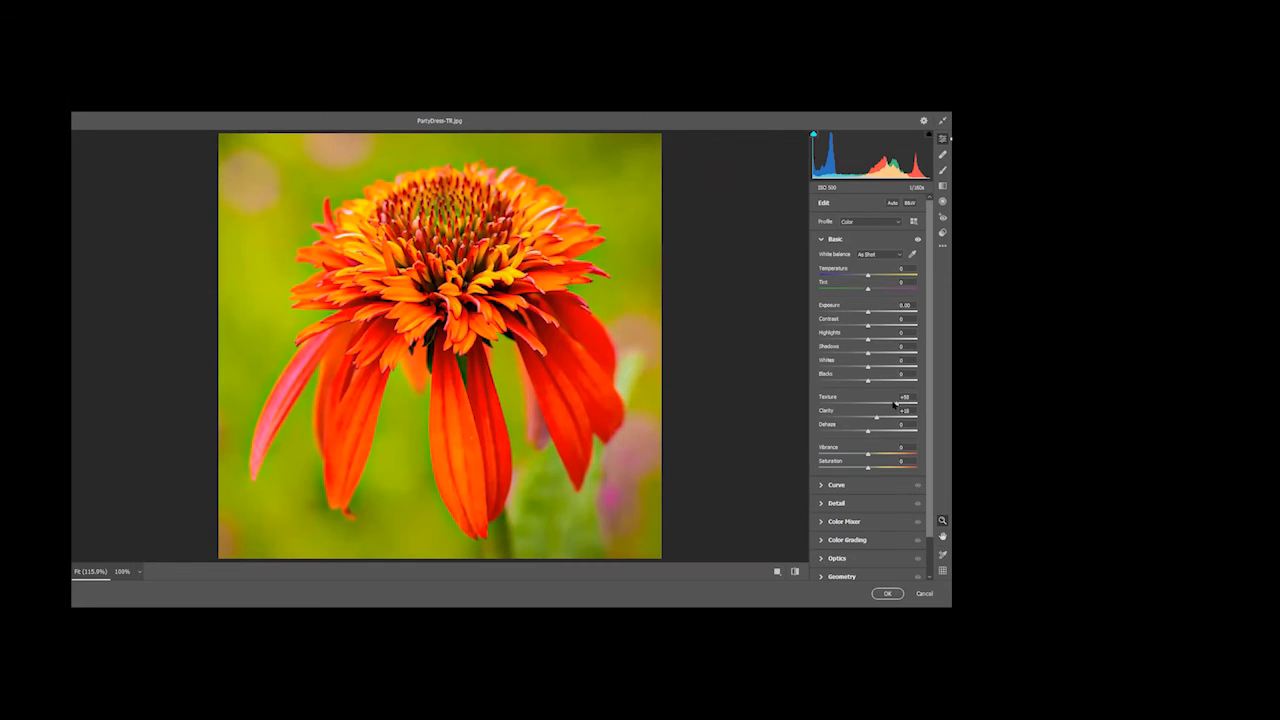
pyautogui.moveTo(894, 403)
pyautogui.mouseDown()
pyautogui.moveTo(849, 405)
pyautogui.moveTo(906, 403)
pyautogui.mouseUp()
pyautogui.click(887, 594)
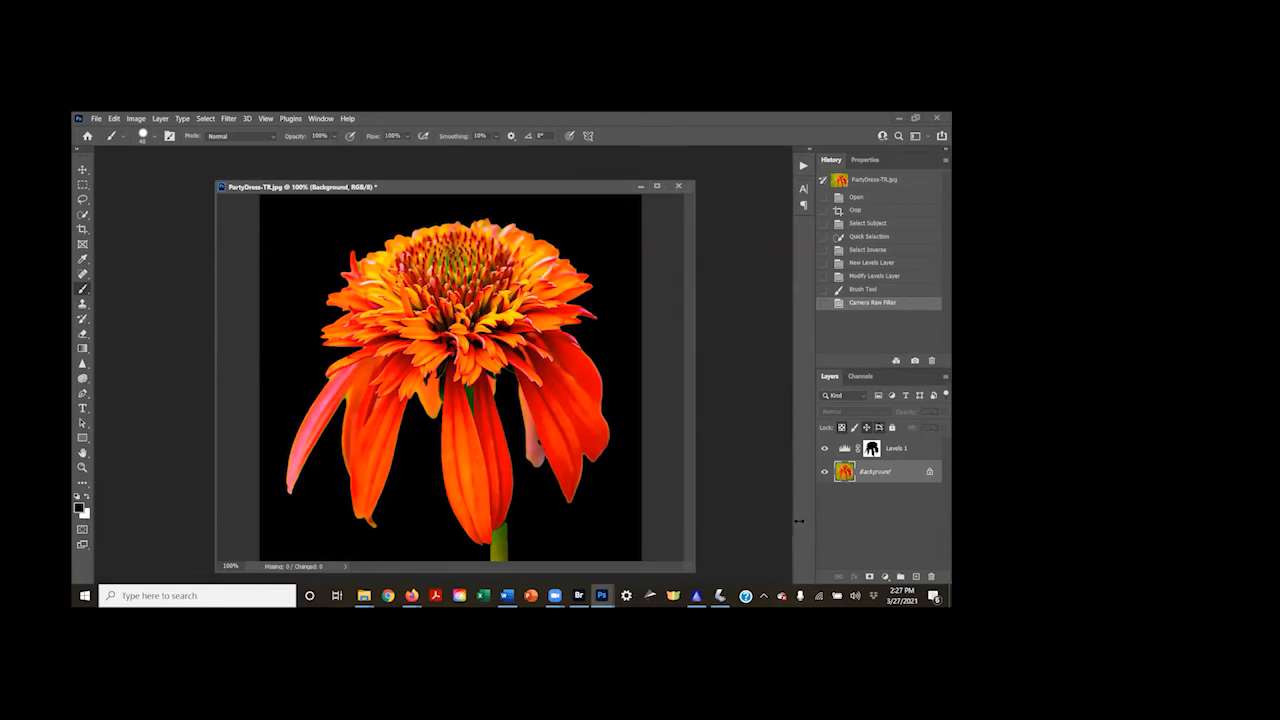
# Compare the coneflower before and after the Camera Raw Filter, and close PartyDress-TR.jpg without saving
pyautogui.click(862, 290)
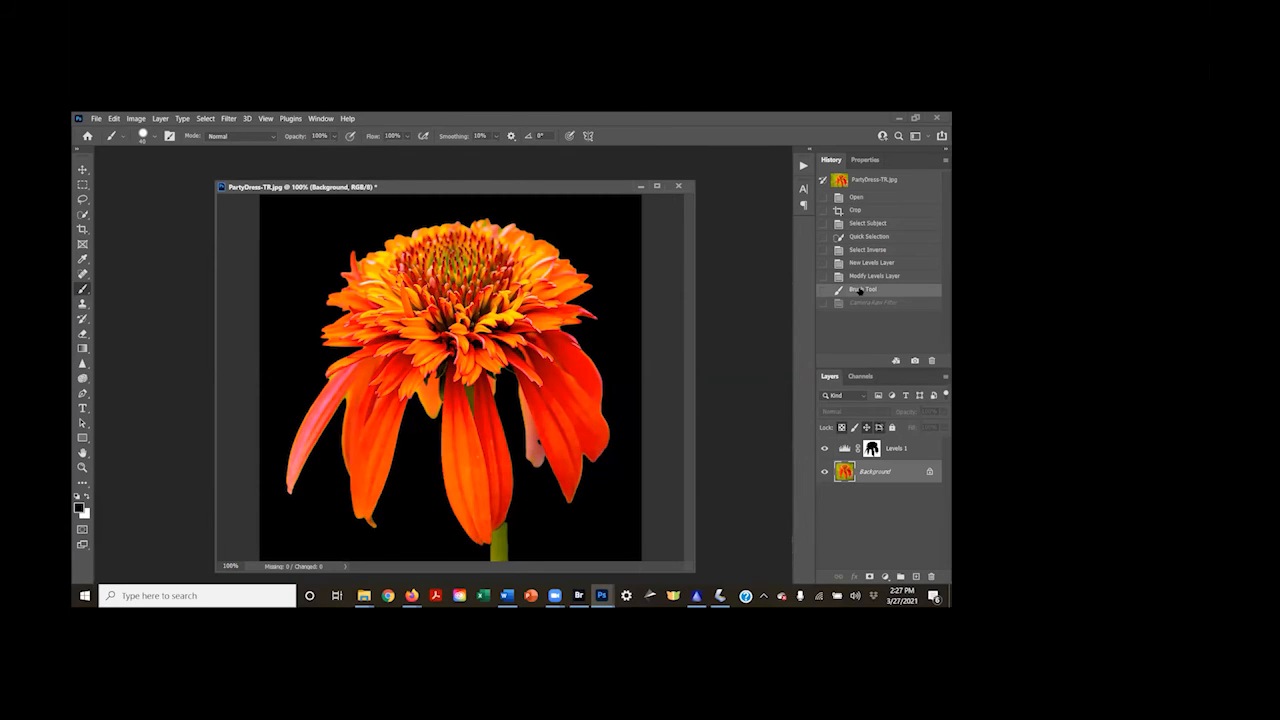
pyautogui.click(853, 303)
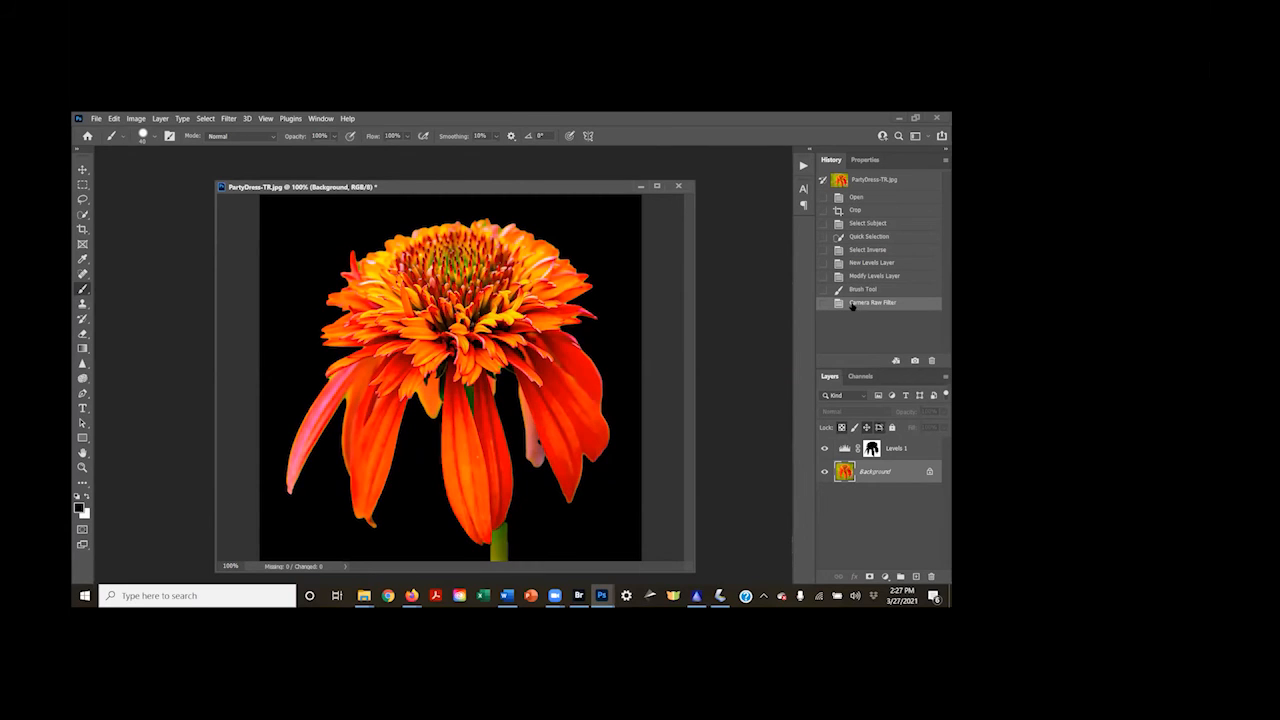
pyautogui.click(678, 186)
pyautogui.click(528, 302)
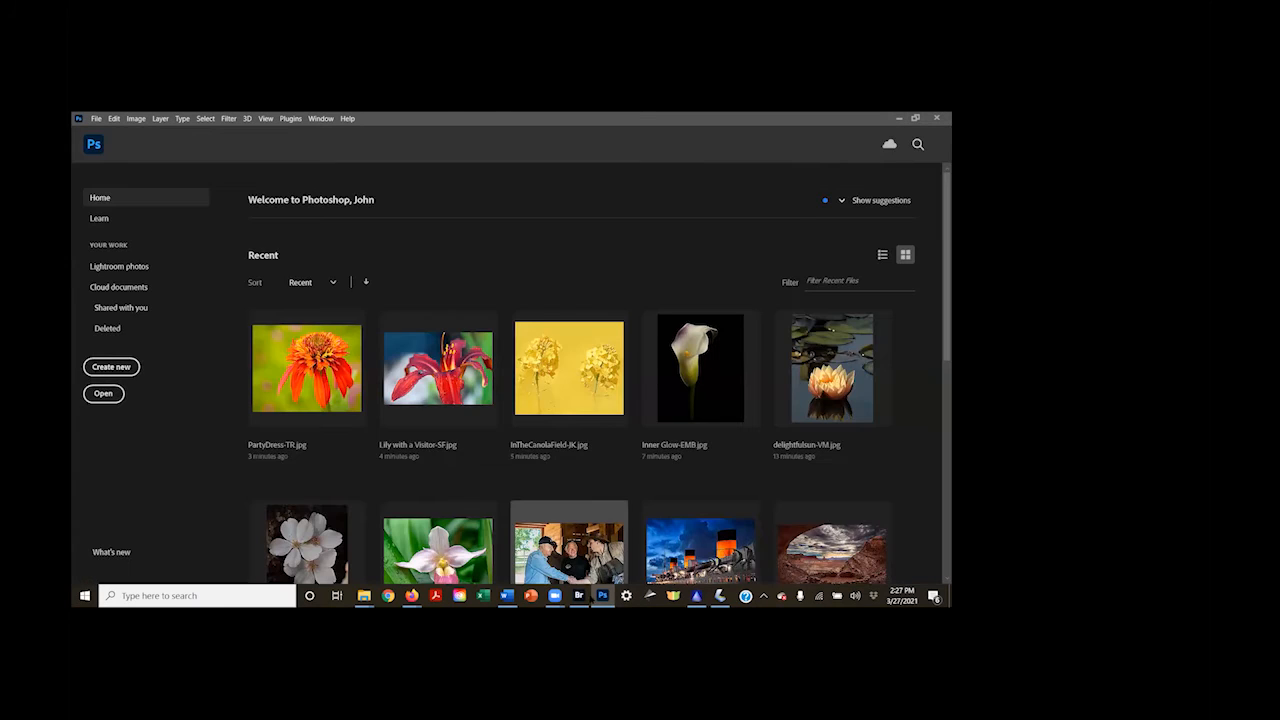
# Switch to Bridge, open Pink Hibiscus w visitor-SF.jpg from the Flowers folder in Photoshop, and center its document window in the workspace
pyautogui.click(579, 596)
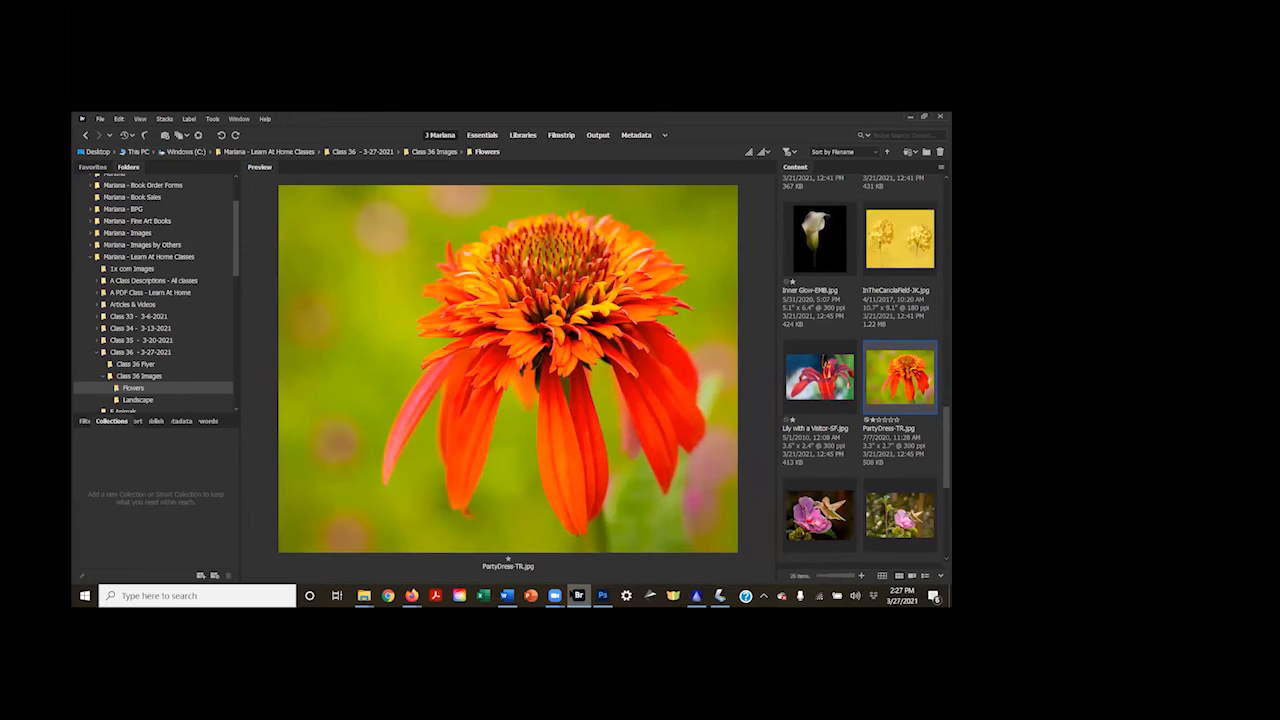
pyautogui.scroll(-3, 791, 543)
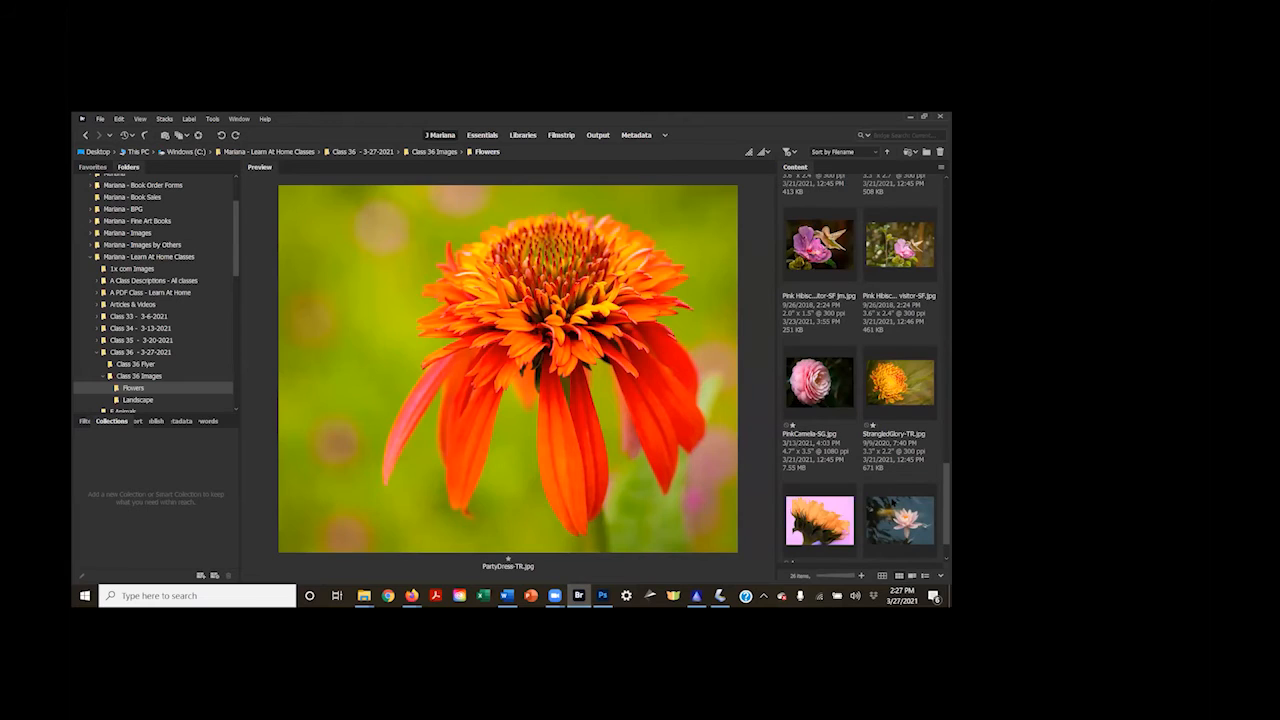
pyautogui.scroll(2, 860, 370)
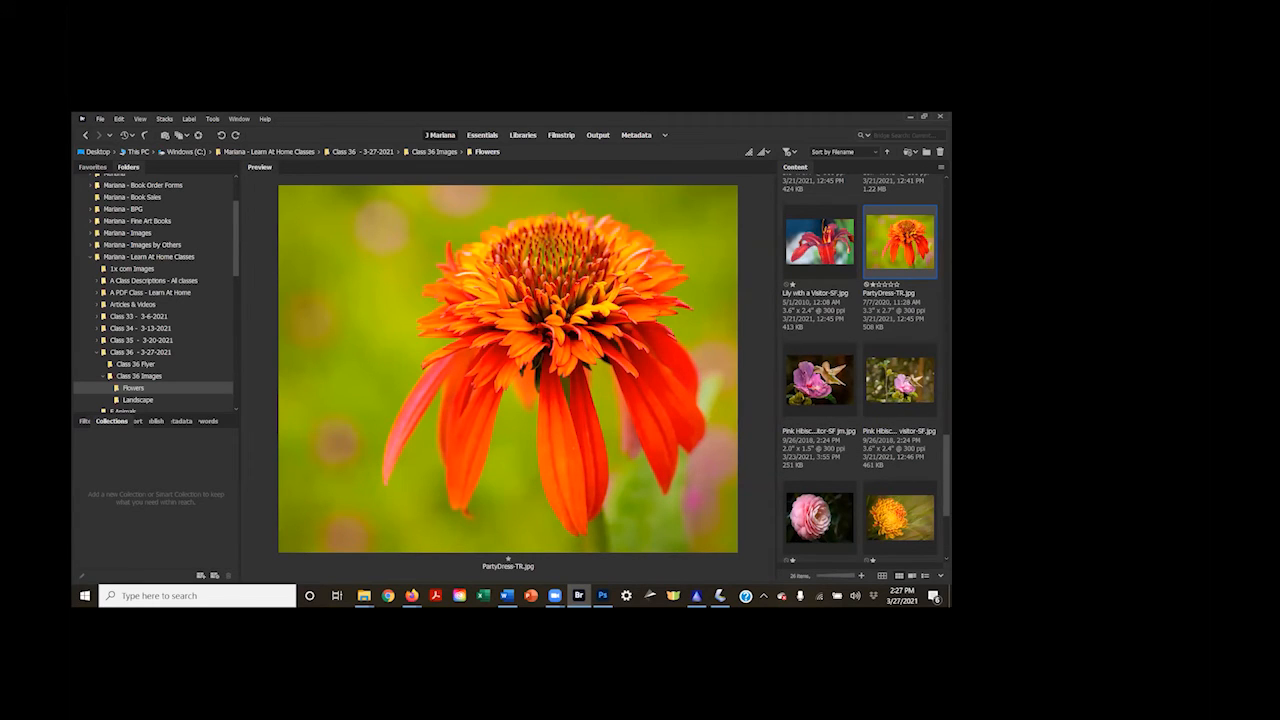
pyautogui.doubleClick(900, 378)
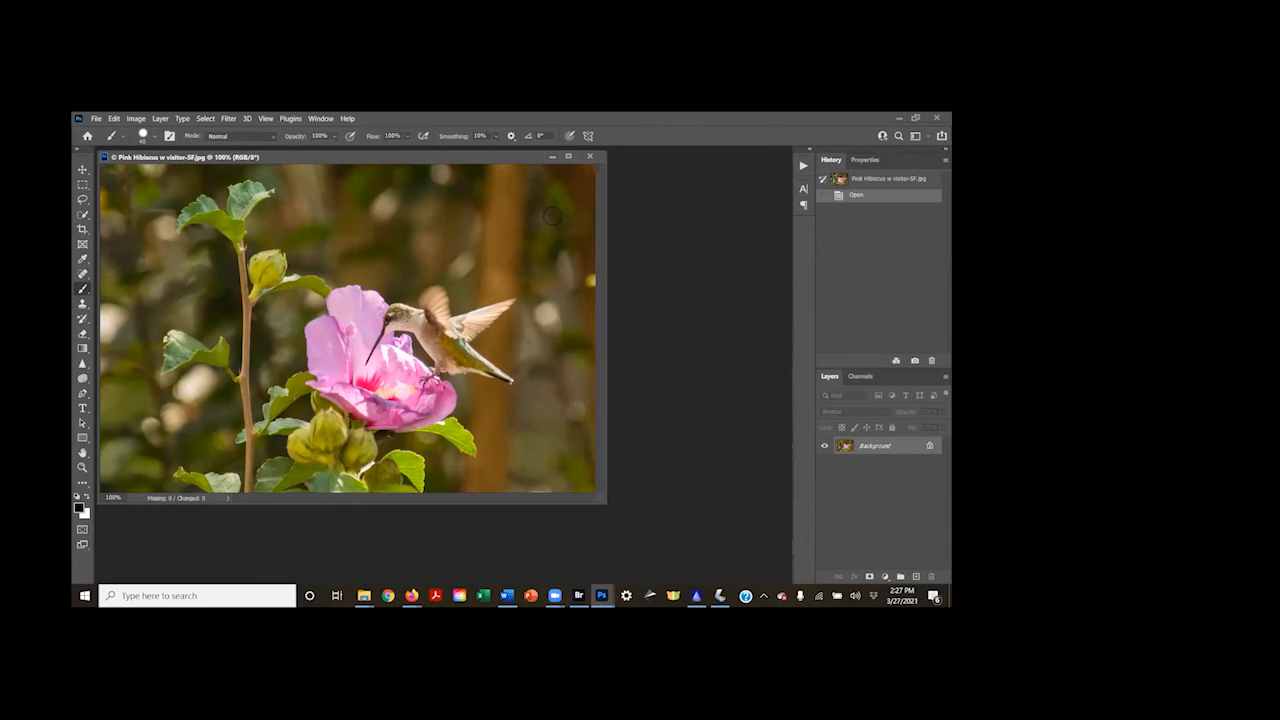
pyautogui.moveTo(352, 160); pyautogui.dragTo(497, 215)
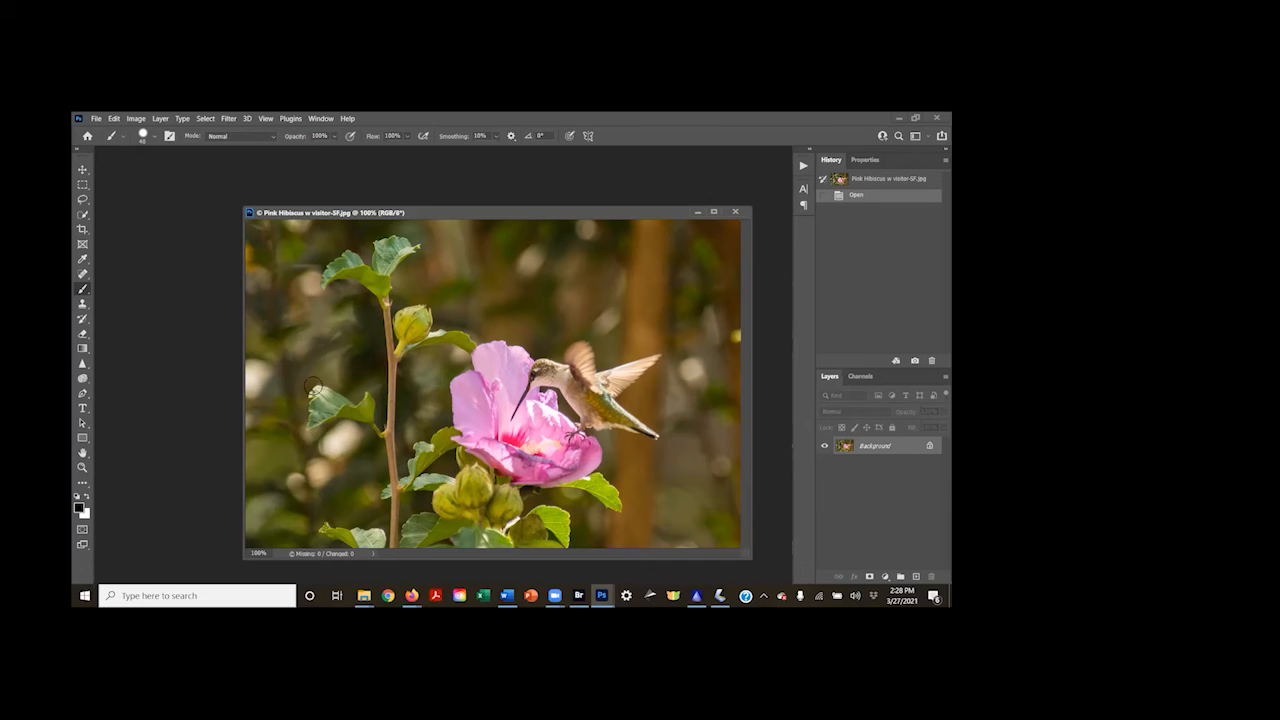
# Crop the photo tightly around the pink hibiscus and hummingbird, and compare the result with the opened photo
pyautogui.click(83, 229)
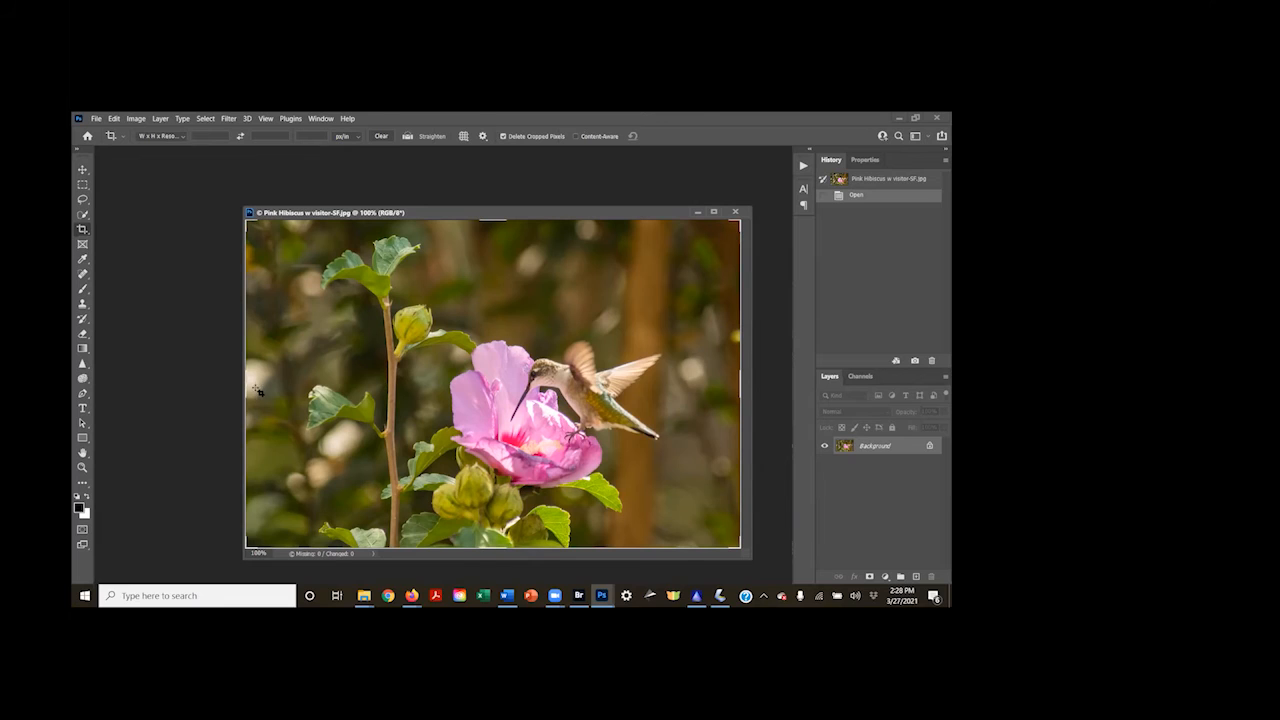
pyautogui.moveTo(245, 379); pyautogui.dragTo(330, 397)
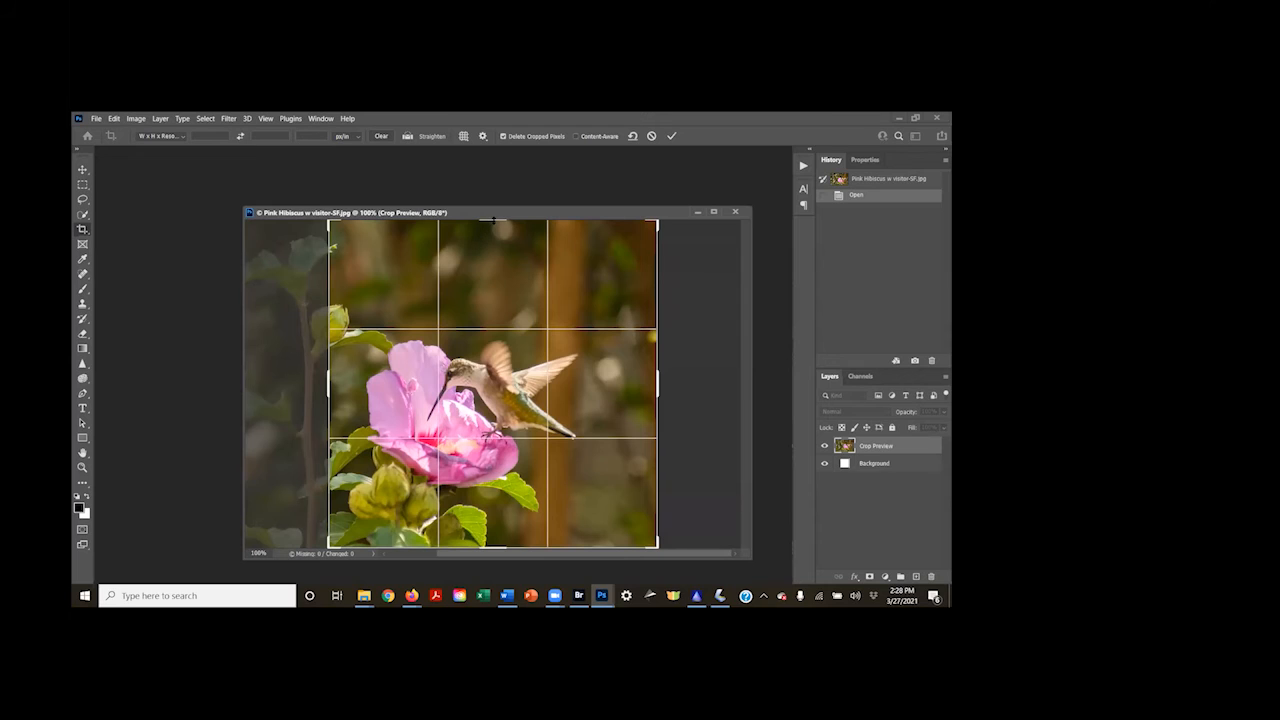
pyautogui.moveTo(493, 220); pyautogui.dragTo(484, 266)
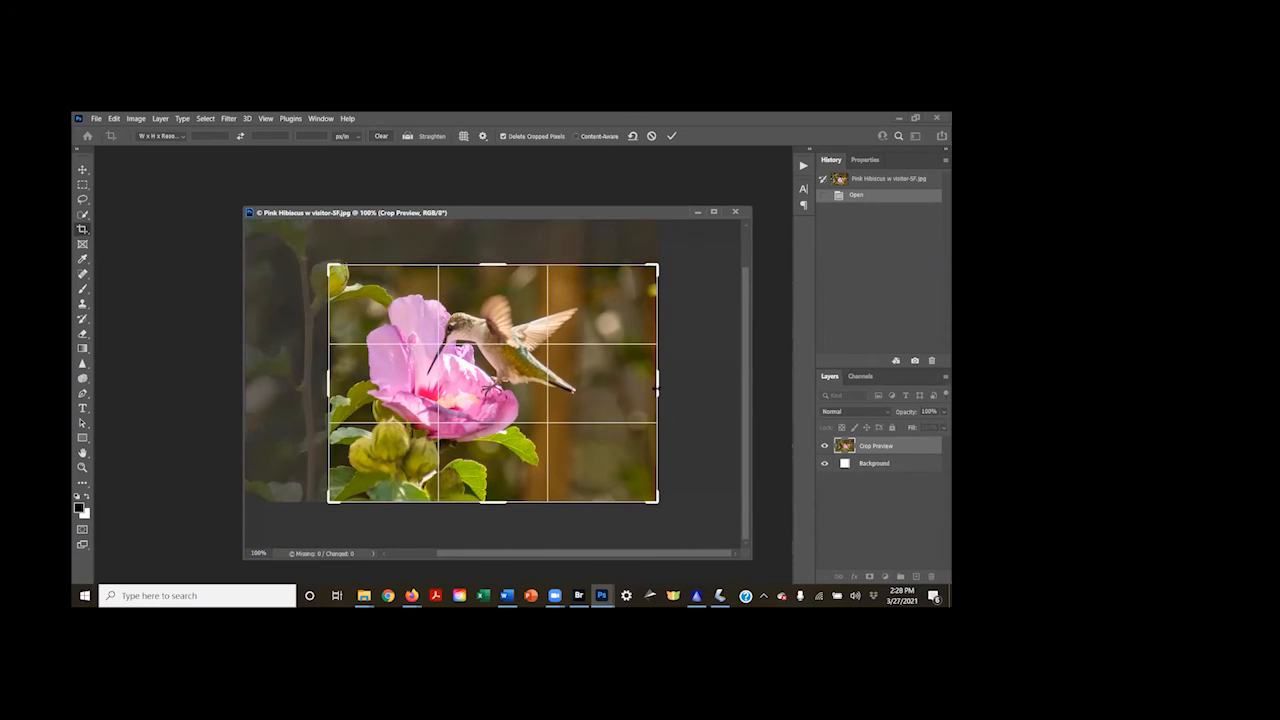
pyautogui.moveTo(657, 381); pyautogui.dragTo(604, 380)
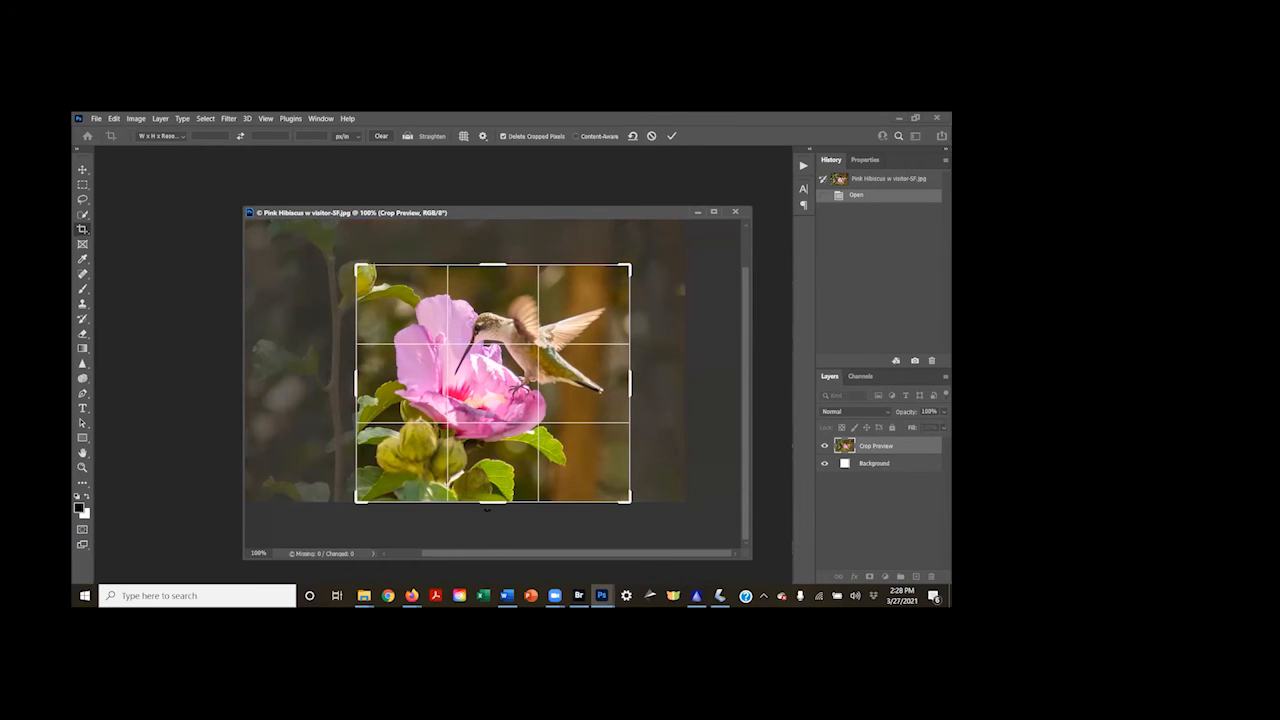
pyautogui.moveTo(493, 503); pyautogui.dragTo(493, 489)
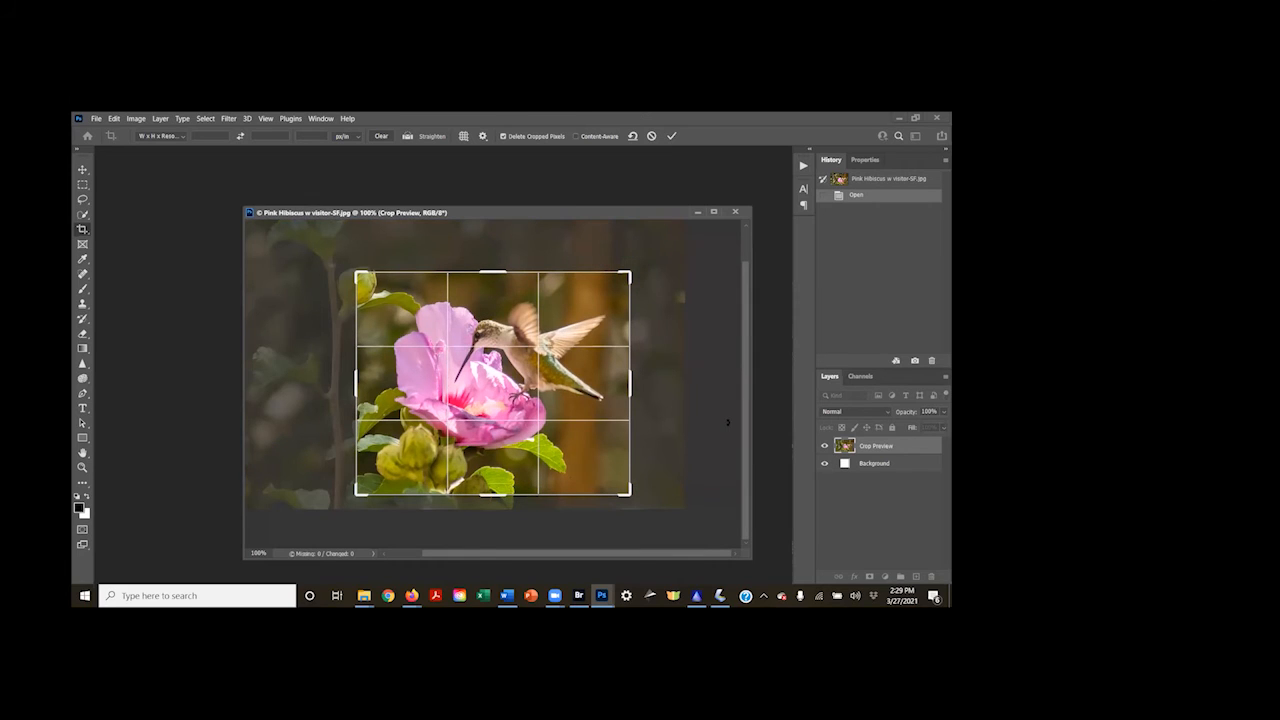
pyautogui.press('Return')
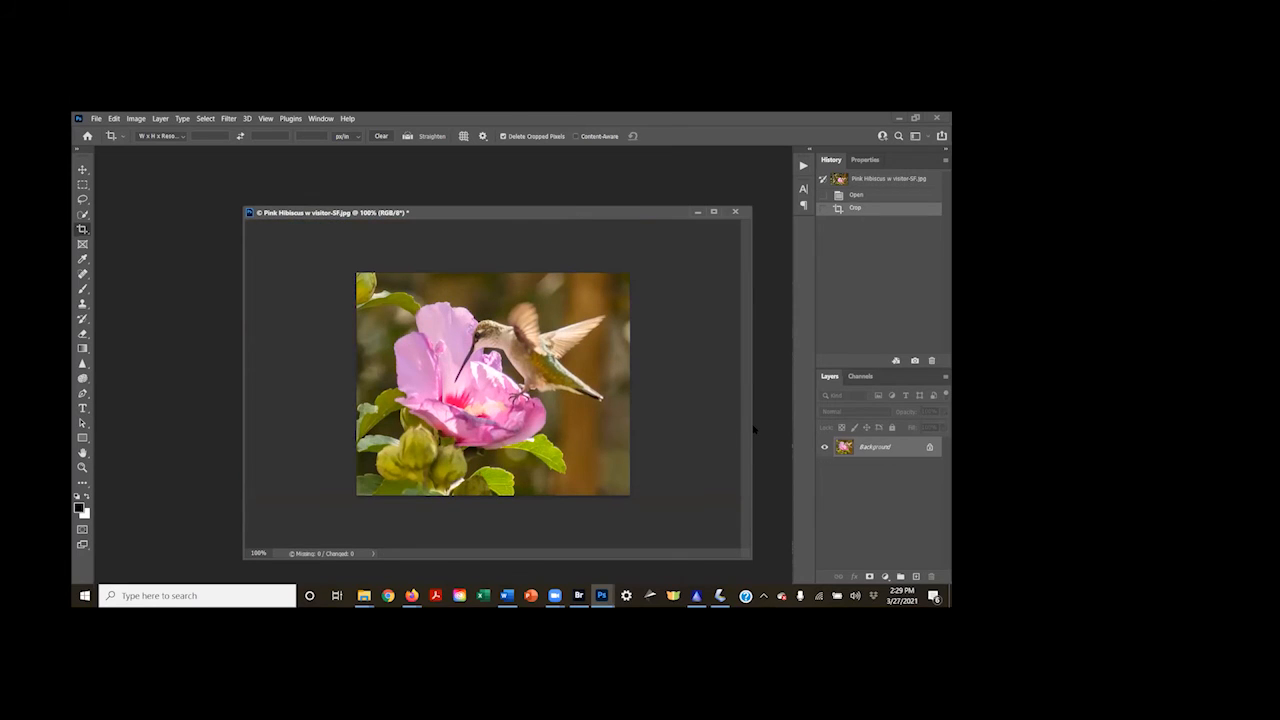
pyautogui.click(866, 194)
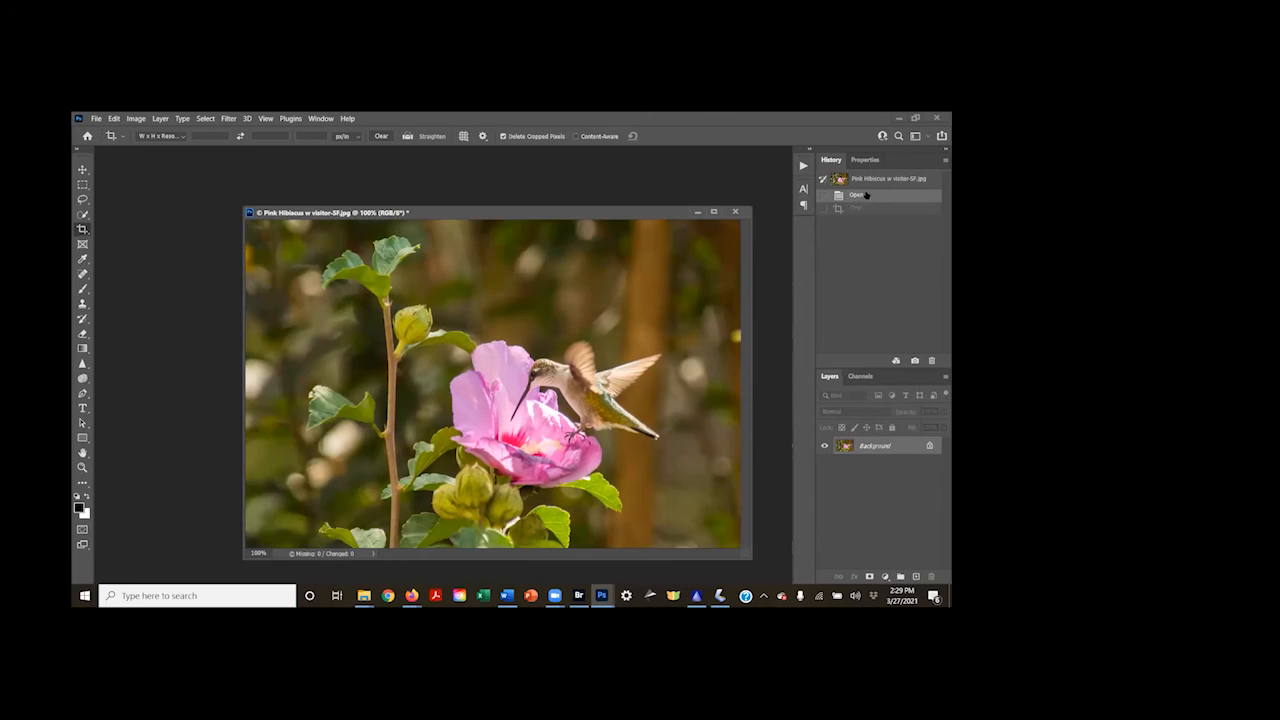
pyautogui.click(871, 209)
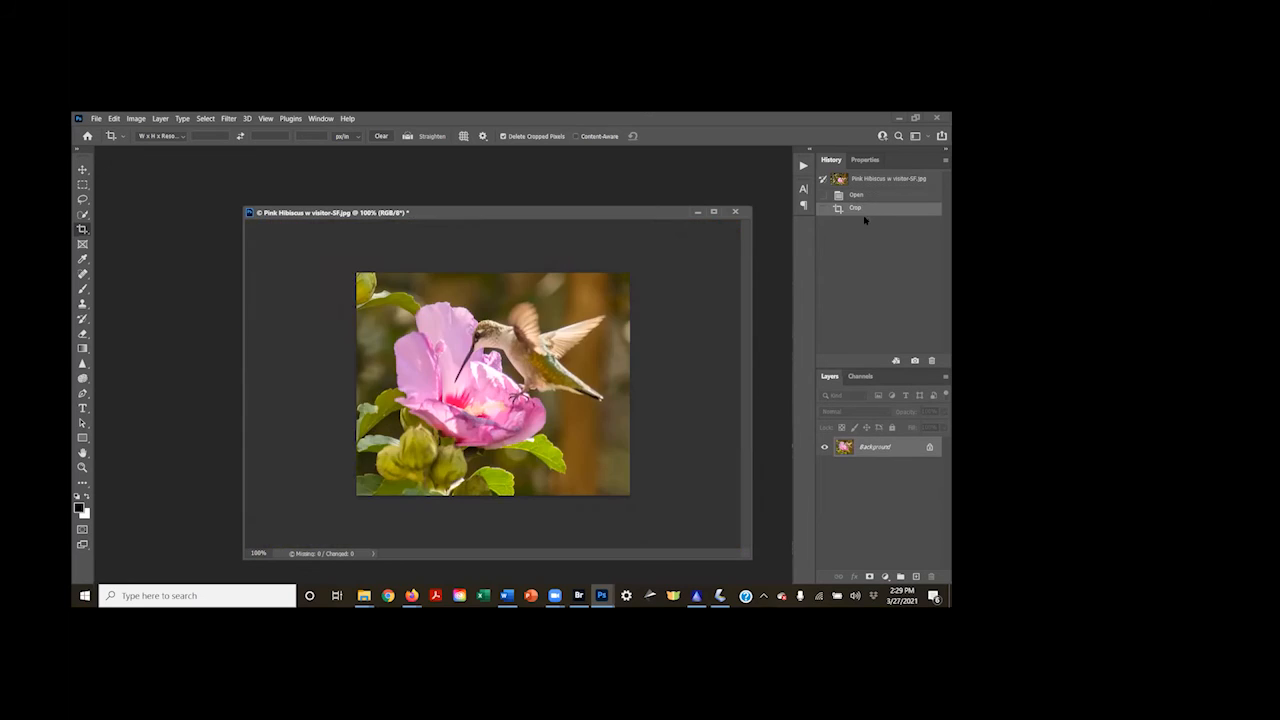
# Try flipping the cropped canvas horizontally, and step back to the crop state
pyautogui.click(137, 119)
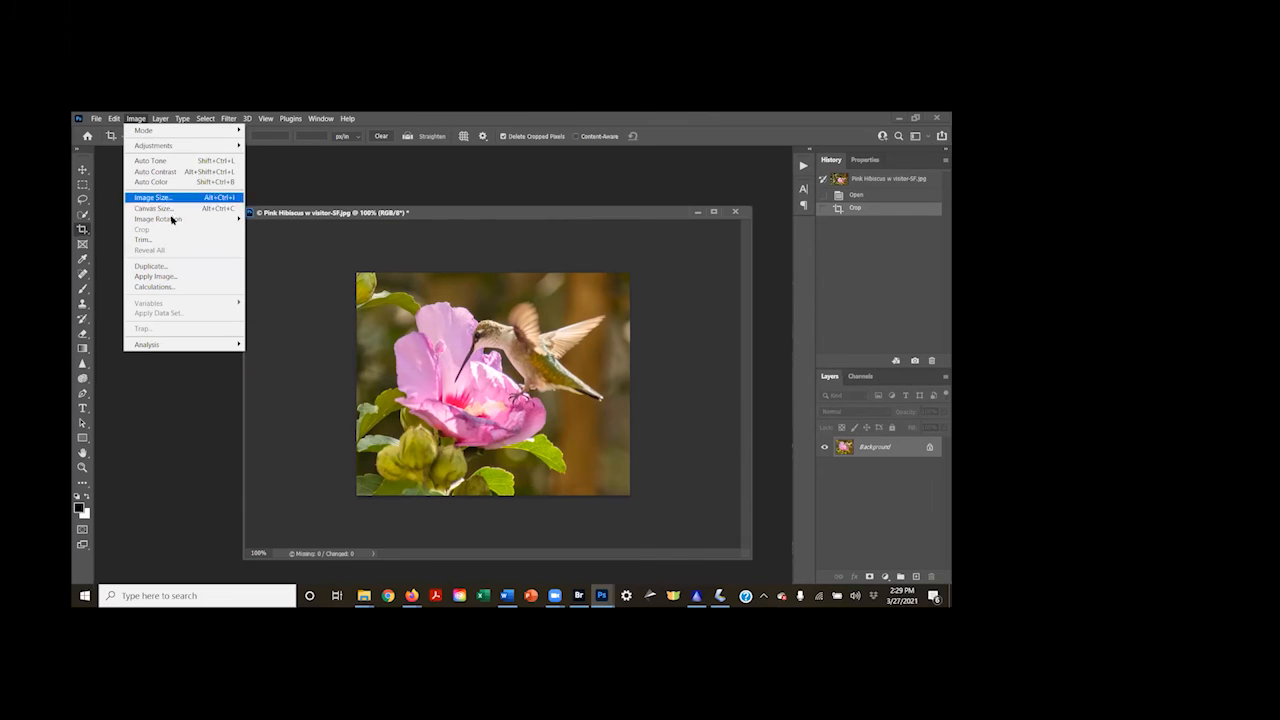
pyautogui.moveTo(172, 220)
pyautogui.click(295, 267)
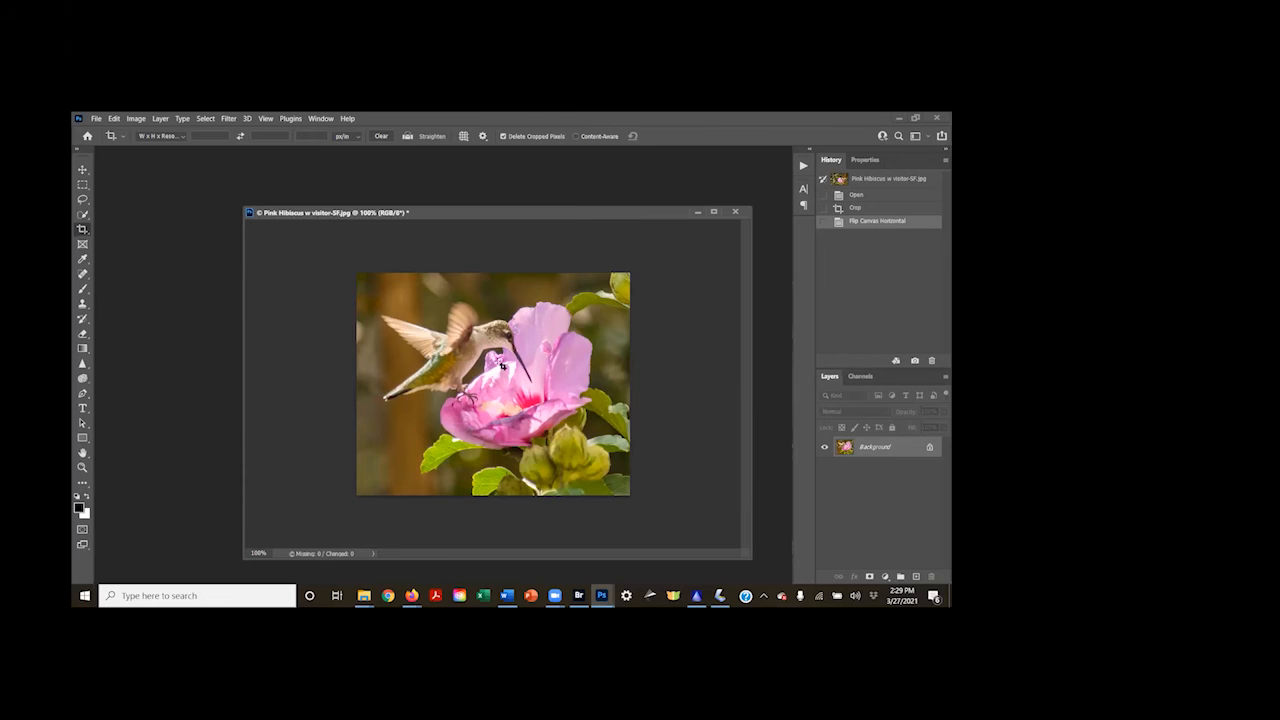
pyautogui.click(862, 208)
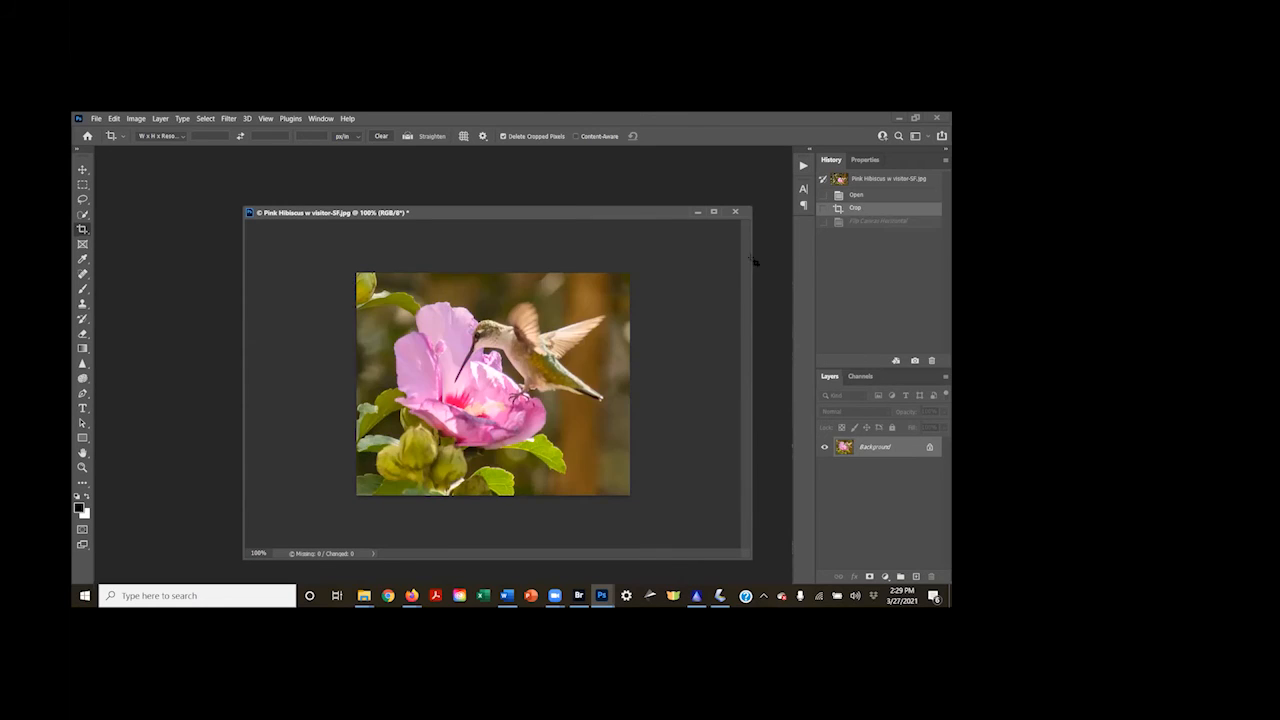
# Select the subject automatically and subtract the upper leaf and the green buds below the flower with the Quick Selection tool
pyautogui.click(83, 214)
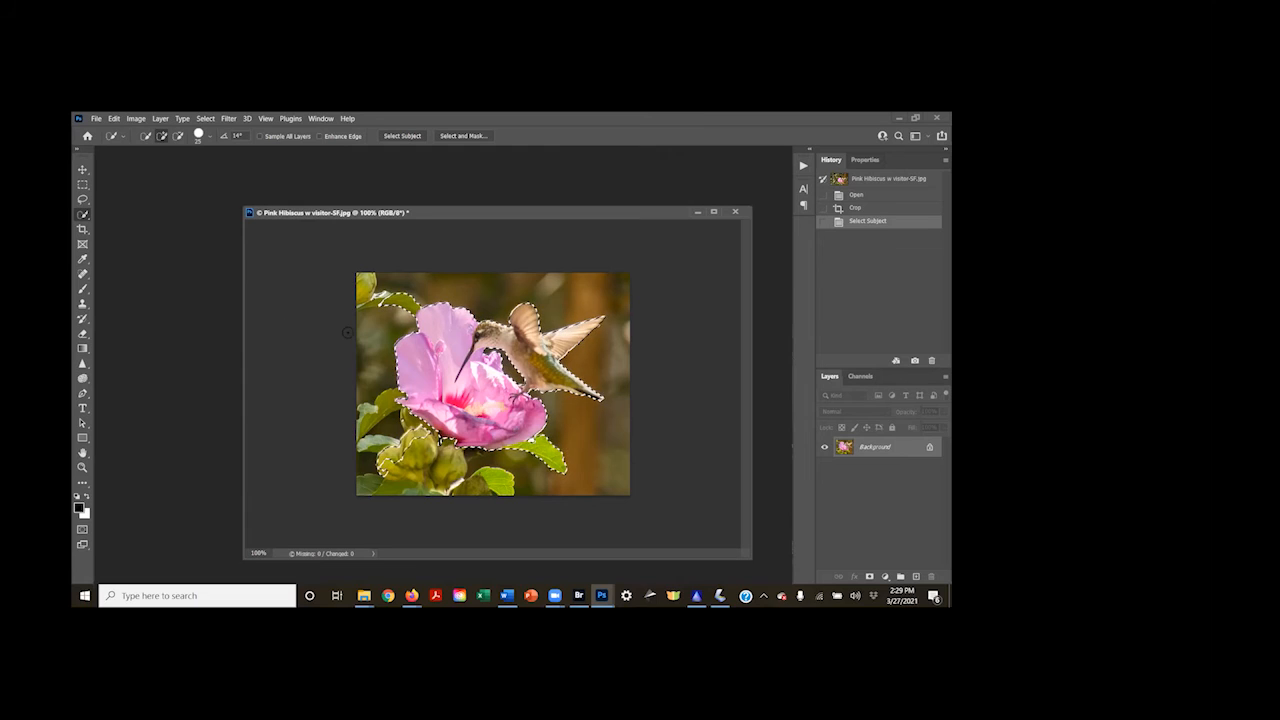
pyautogui.press('alt')
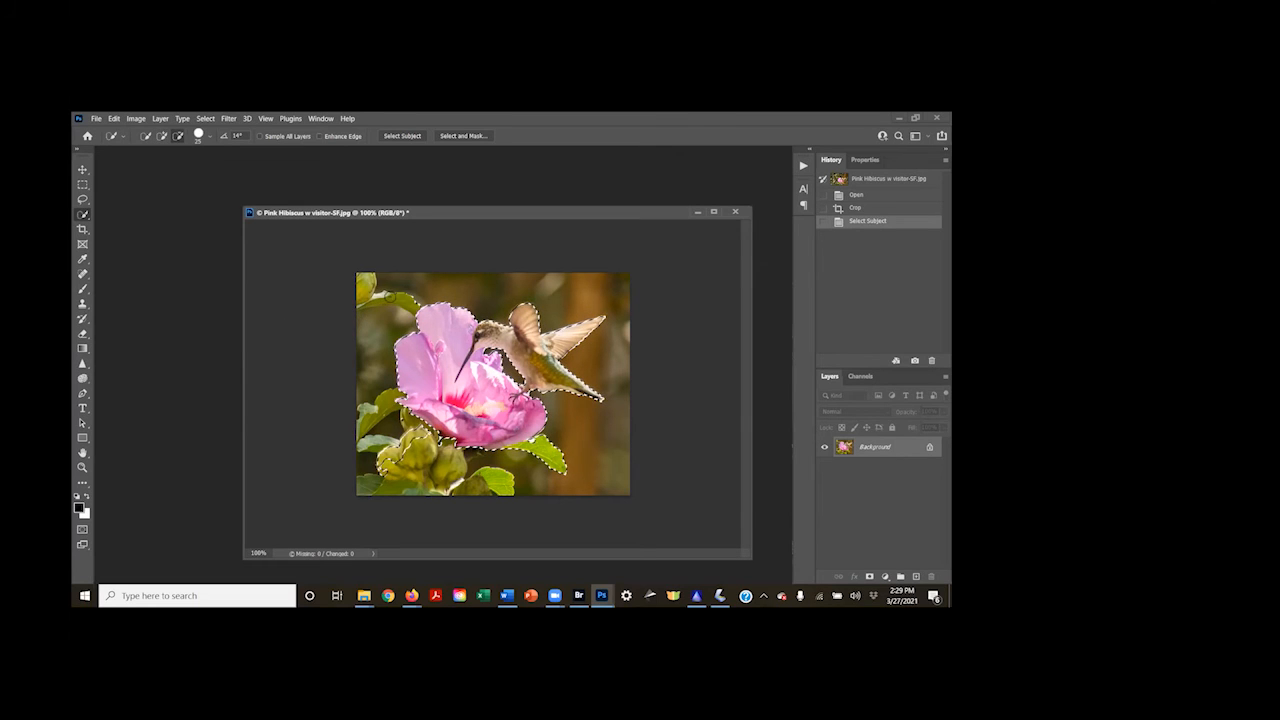
pyautogui.keyDown('alt'); pyautogui.click(380, 462); pyautogui.keyUp('alt')
pyautogui.keyDown('alt'); pyautogui.click(380, 462); pyautogui.keyUp('alt')
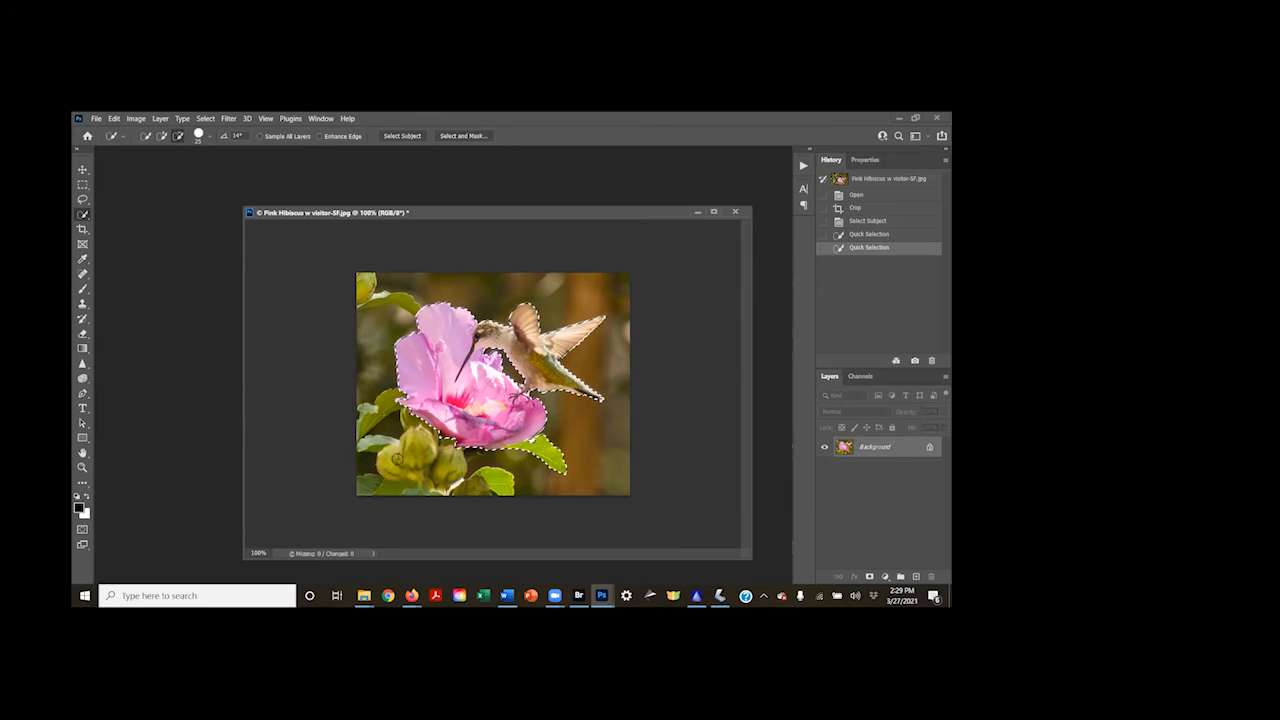
pyautogui.keyDown('alt'); pyautogui.click(392, 470); pyautogui.keyUp('alt')
pyautogui.keyDown('alt'); pyautogui.click(392, 470); pyautogui.keyUp('alt')
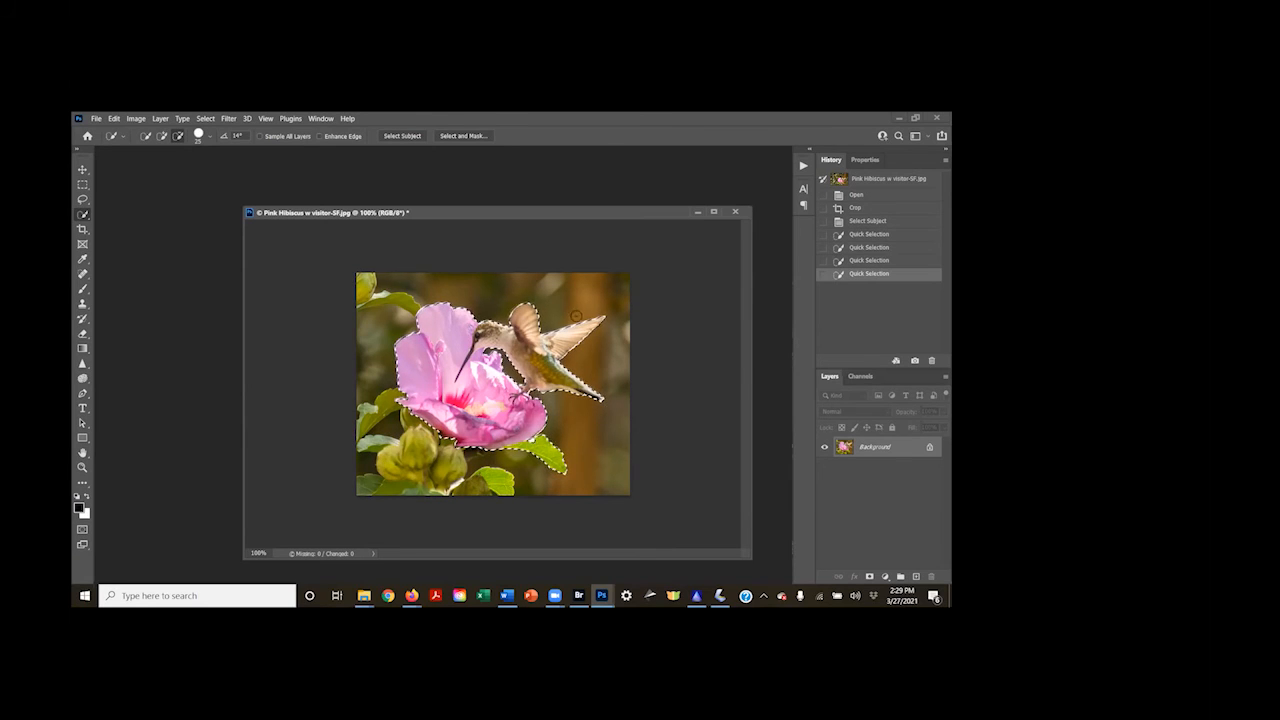
# Invert the selection and darken the background with a Levels adjustment layer, setting the midtones to 0.58
pyautogui.click(205, 118)
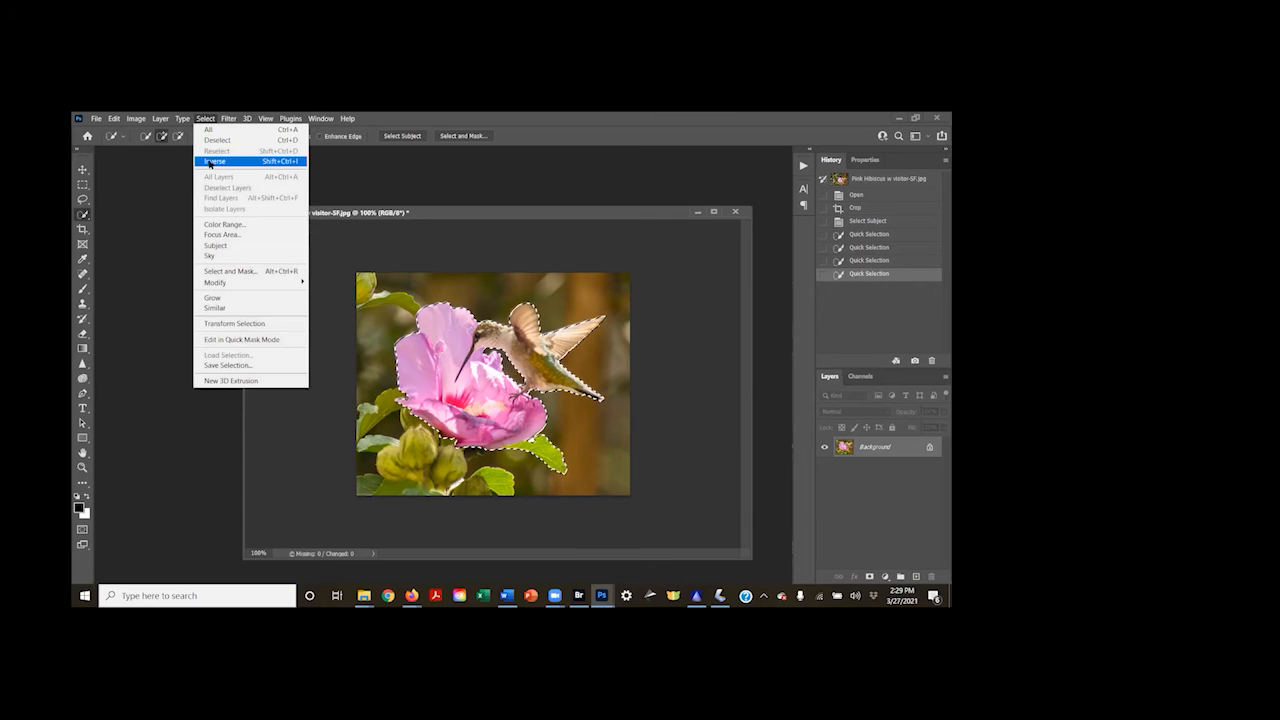
pyautogui.click(214, 161)
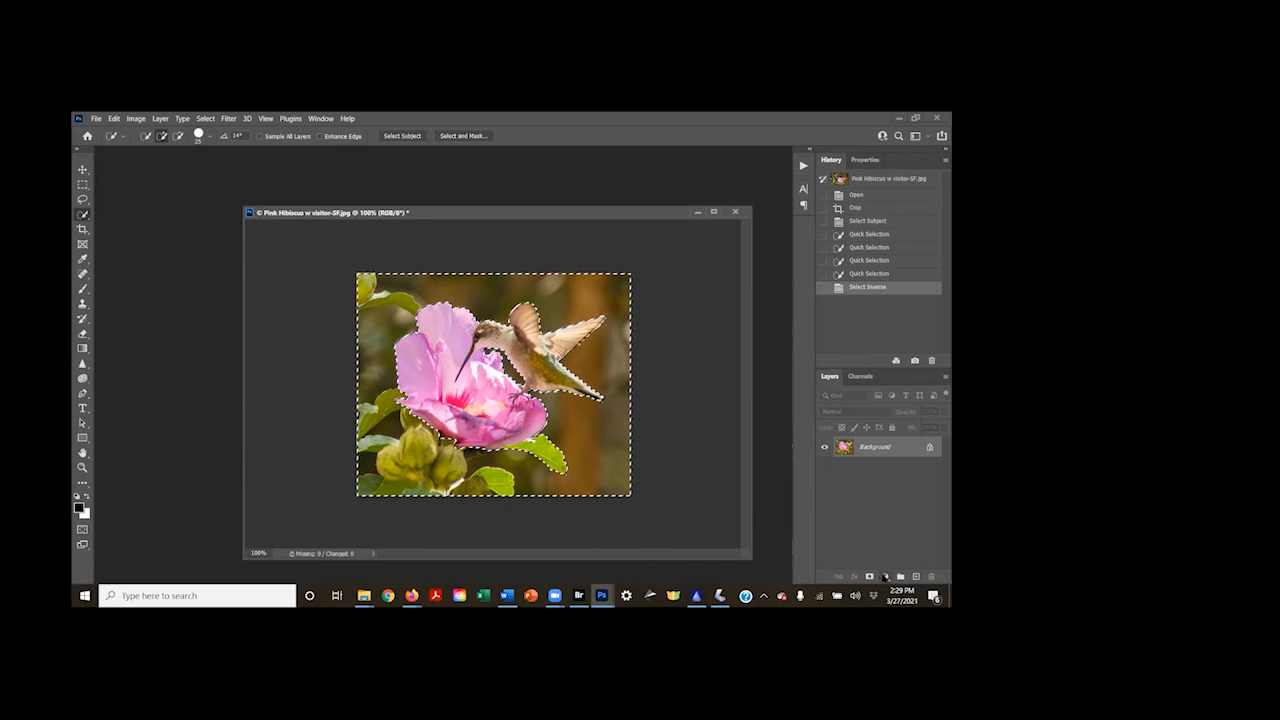
pyautogui.click(885, 577)
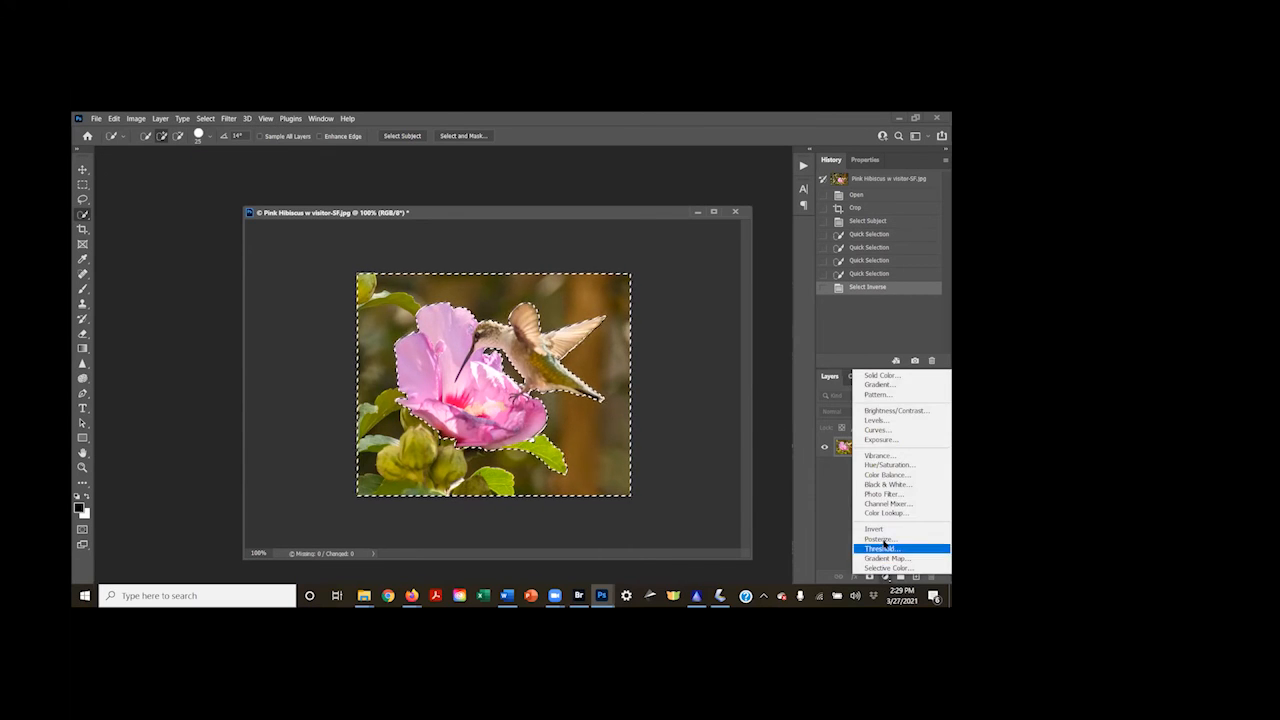
pyautogui.click(876, 421)
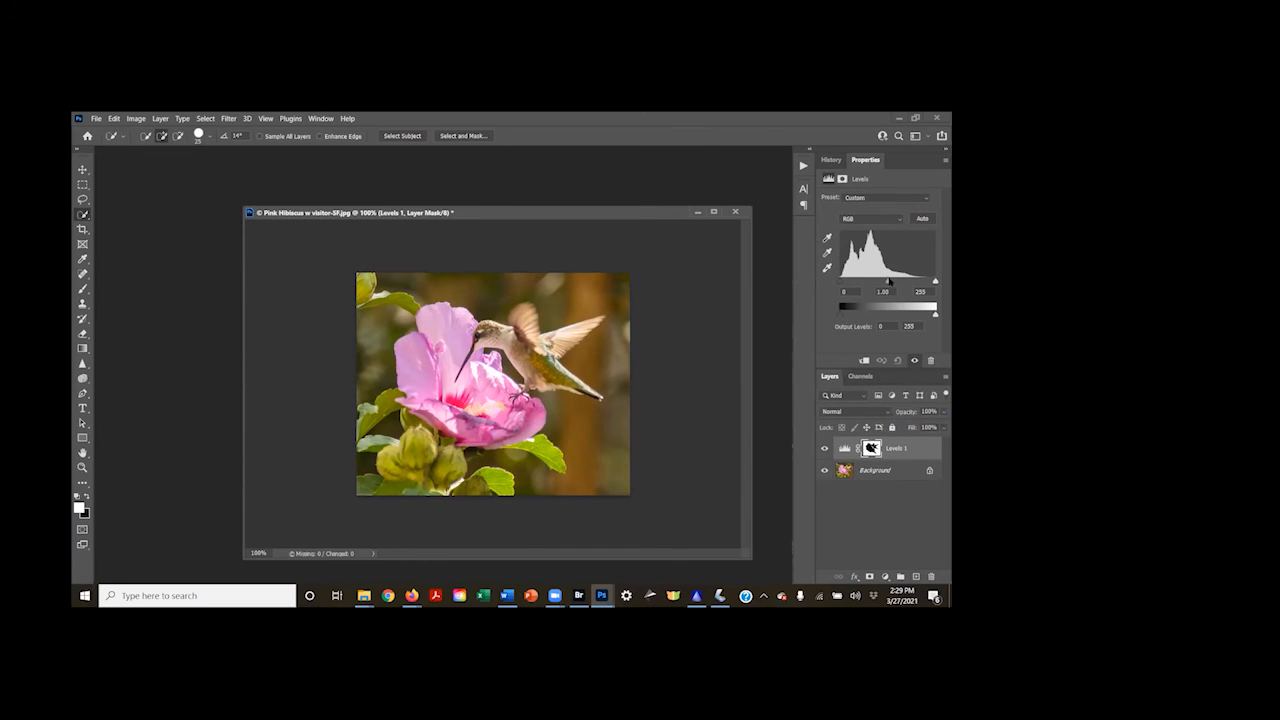
pyautogui.moveTo(889, 283); pyautogui.dragTo(905, 280)
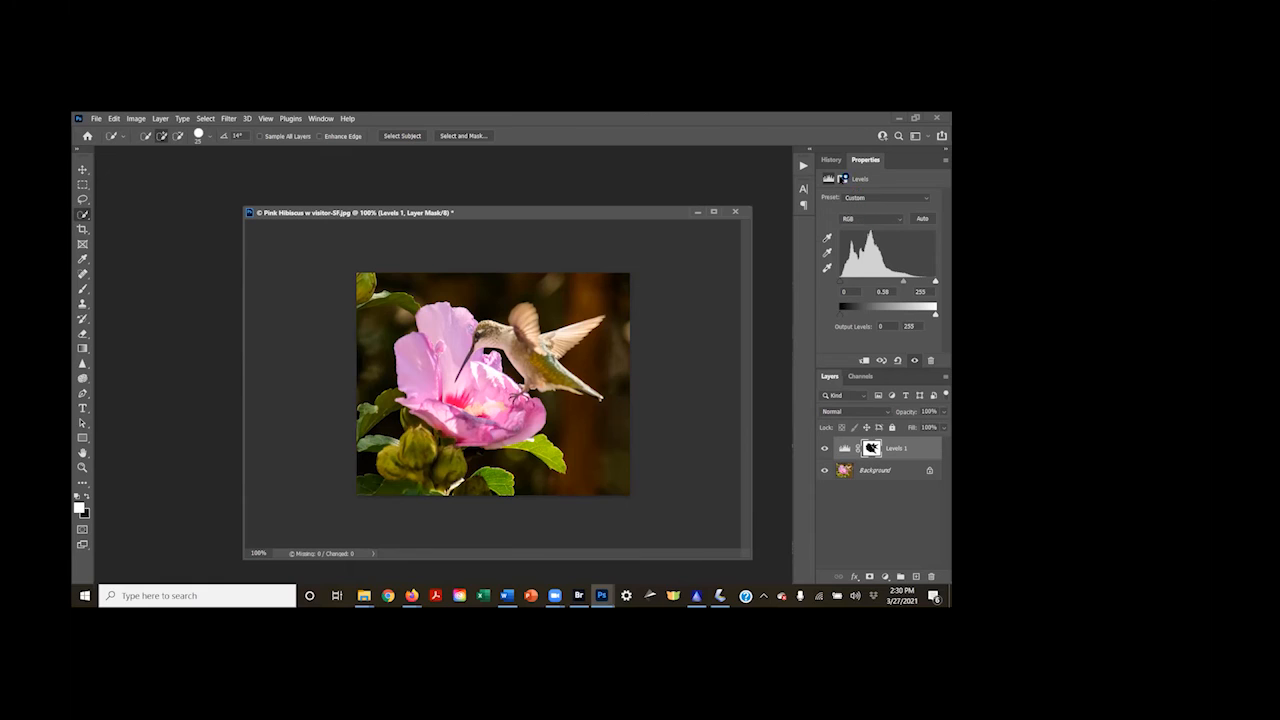
# Compare the Levels result with the opened photo and with the cropped state in the history
pyautogui.click(831, 161)
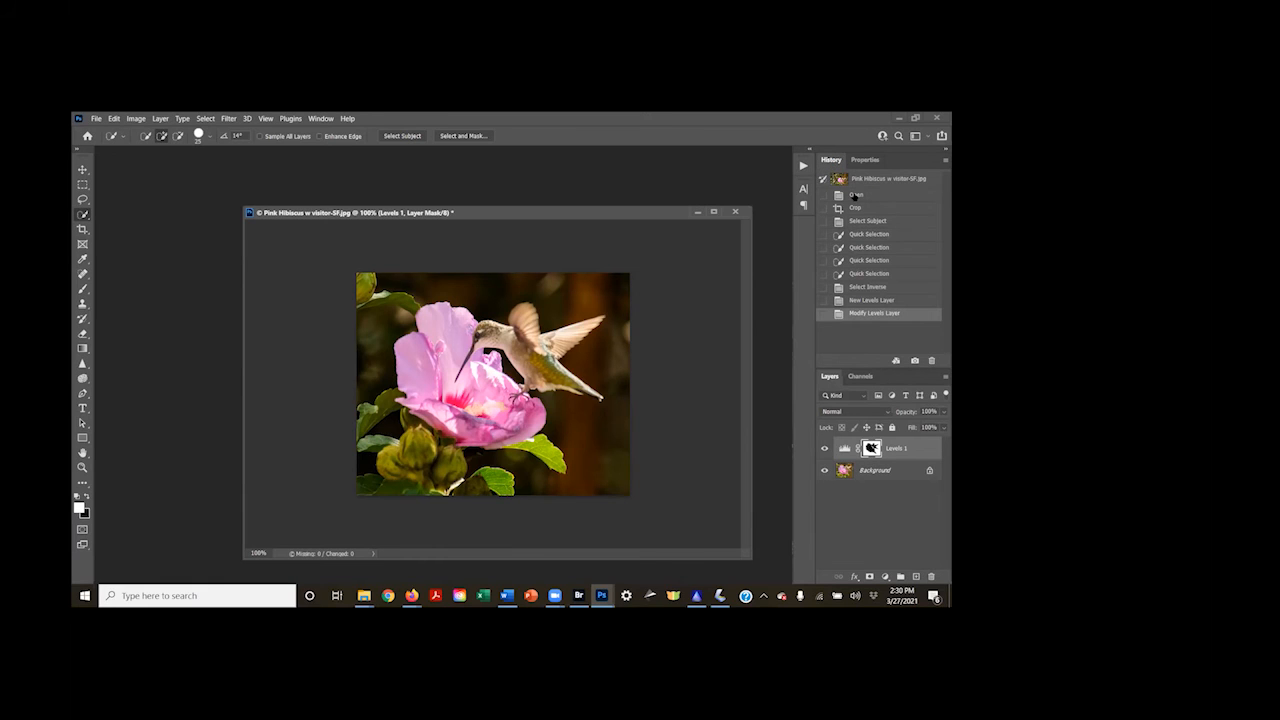
pyautogui.click(855, 195)
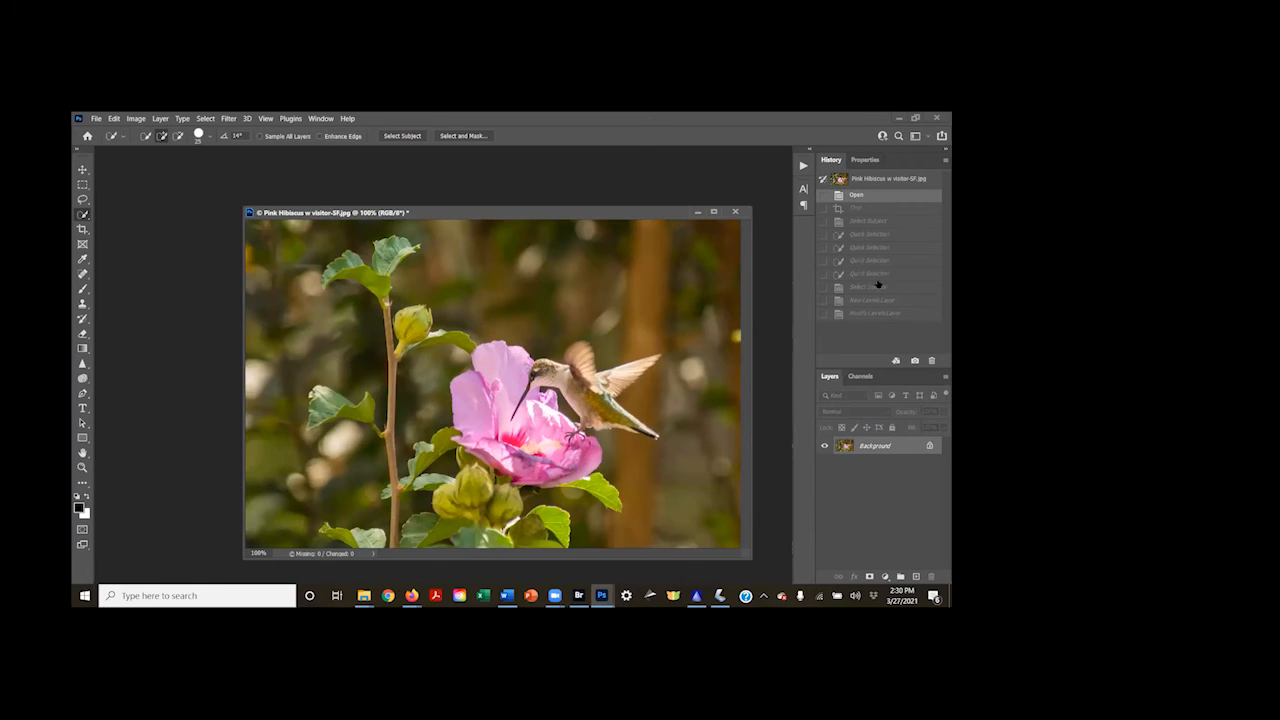
pyautogui.click(876, 314)
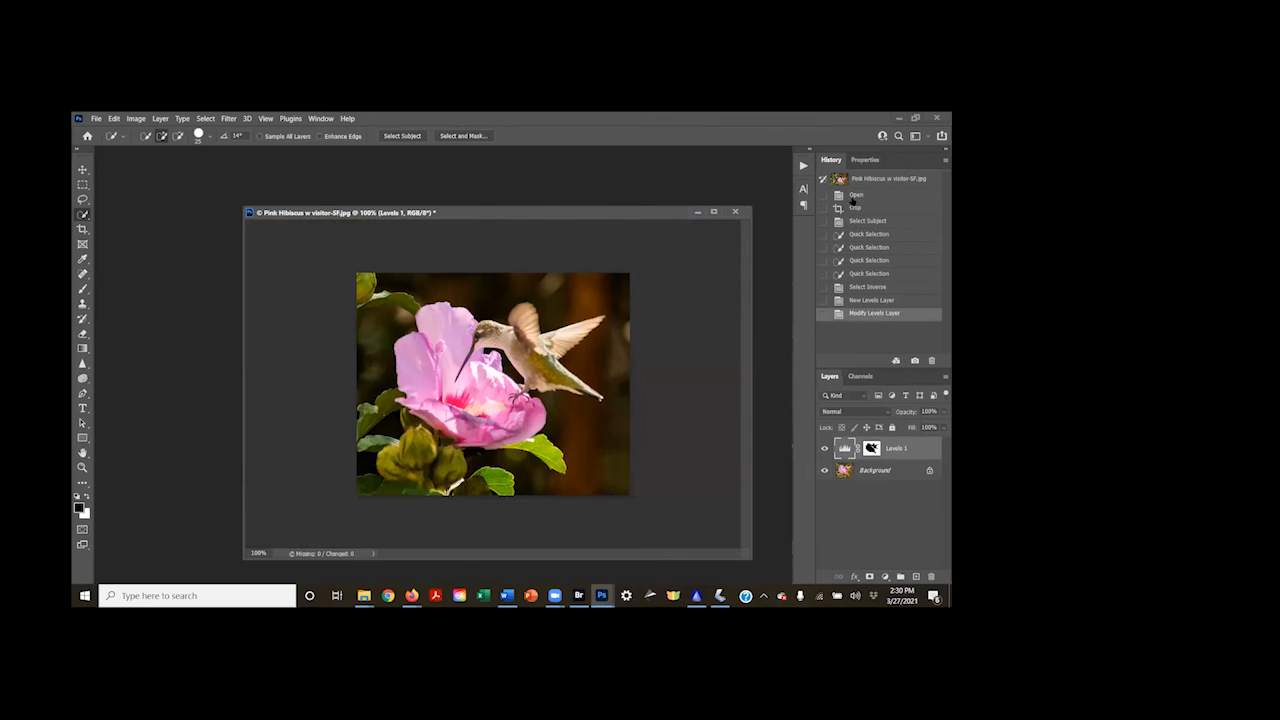
pyautogui.click(852, 197)
pyautogui.click(851, 209)
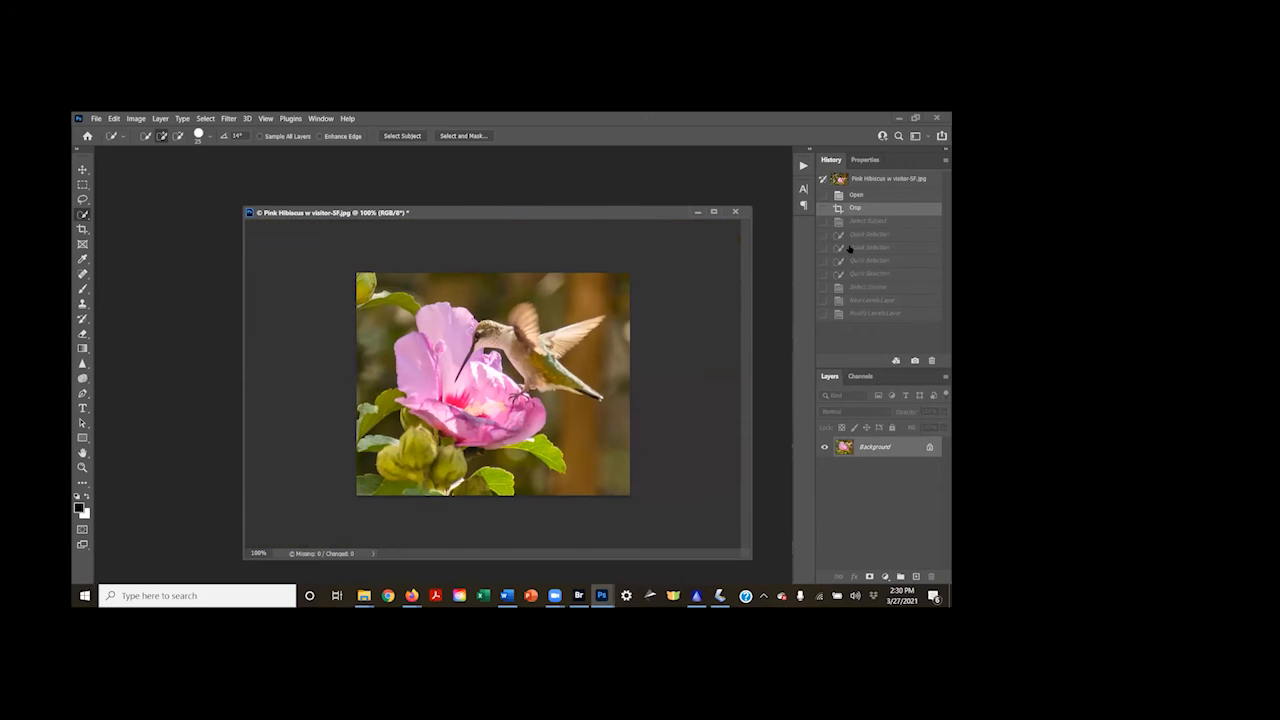
pyautogui.click(867, 314)
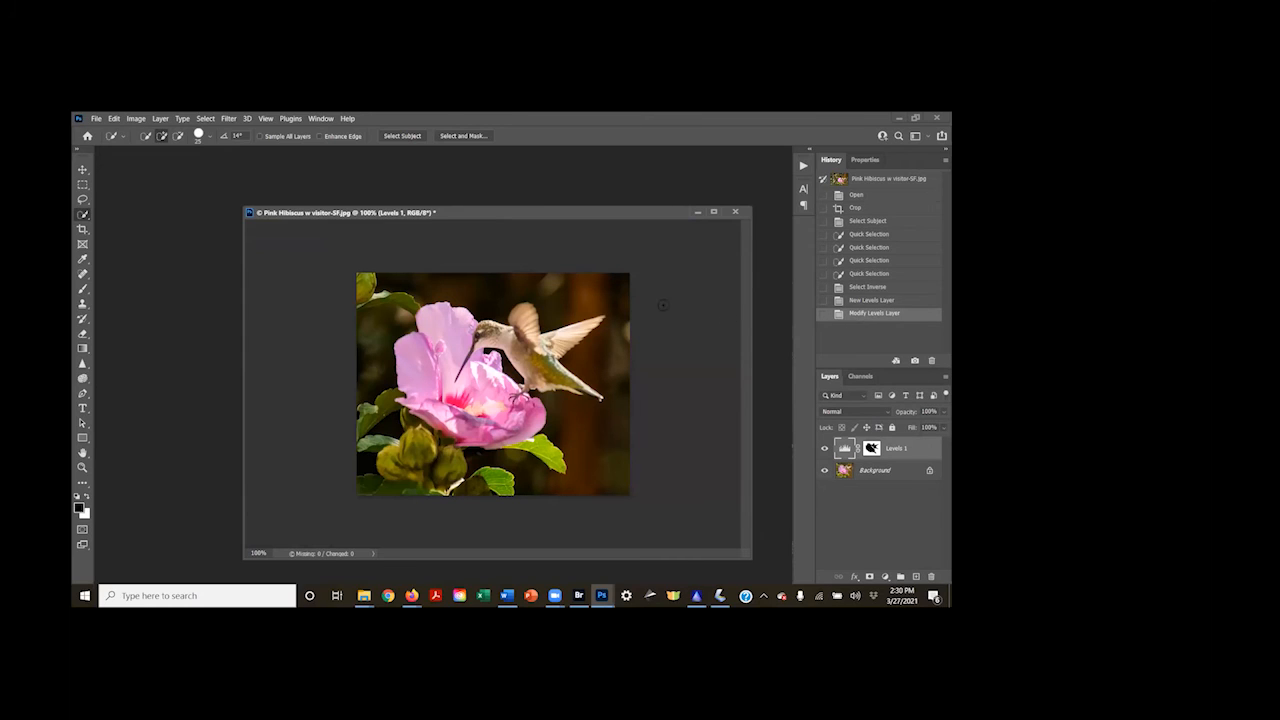
# Burn the corner bud, the bright spot above the bird and the image edges on the Background layer with a 100 px brush
pyautogui.click(83, 379)
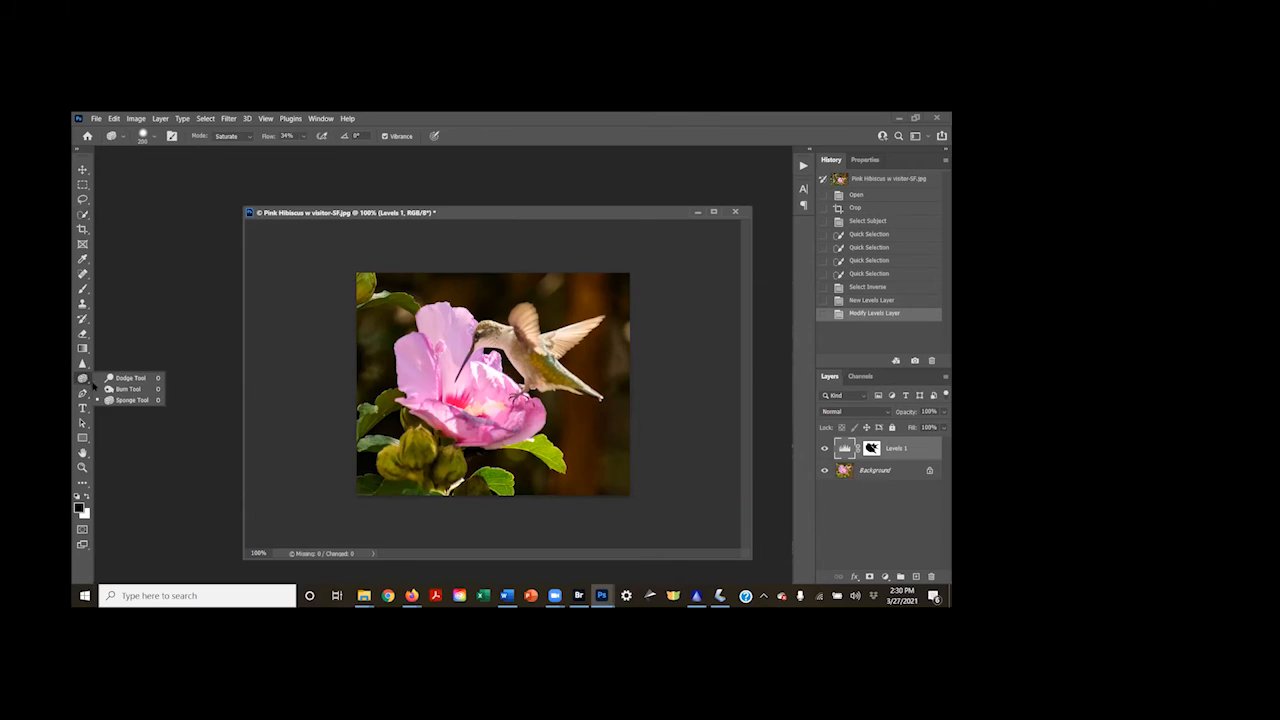
pyautogui.click(108, 389)
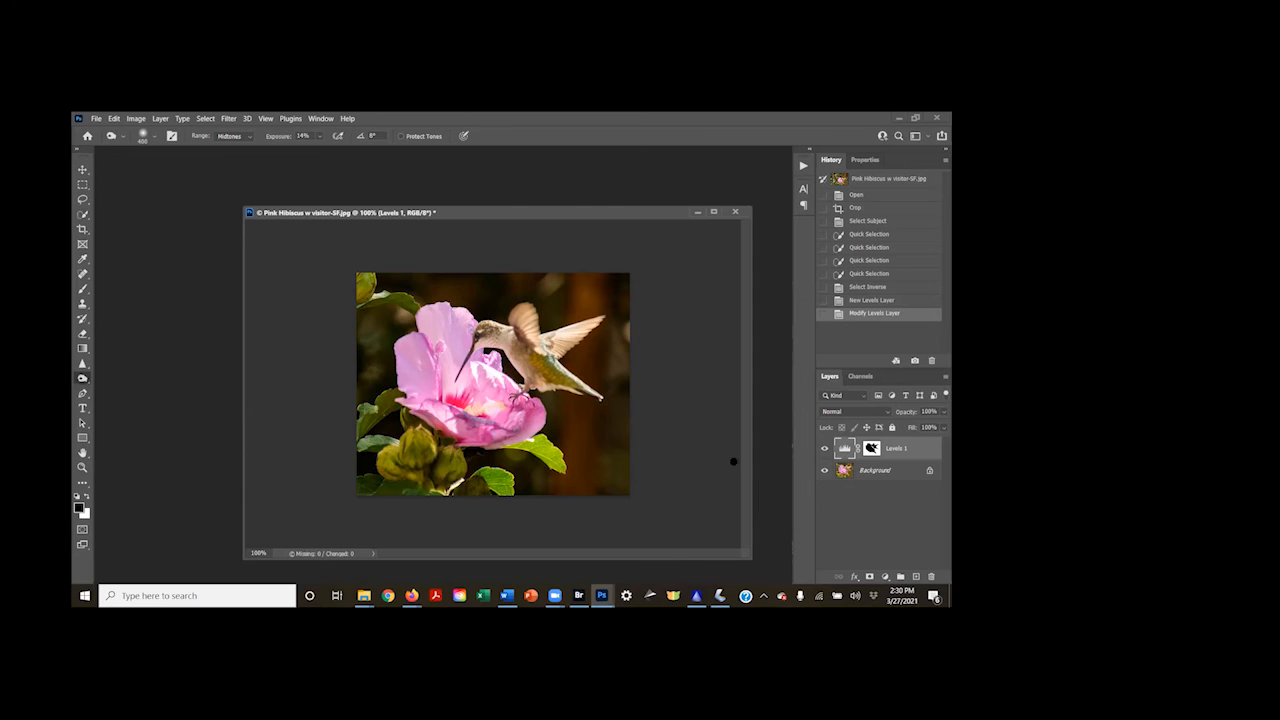
pyautogui.click(870, 476)
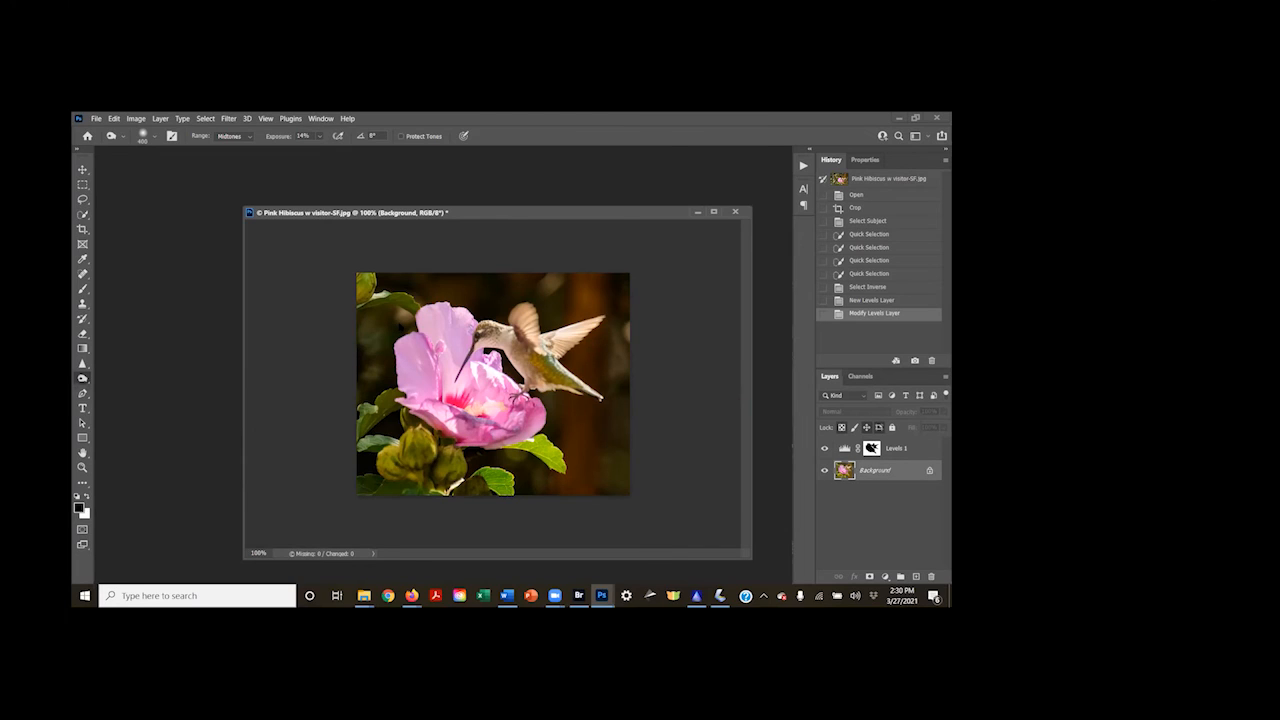
pyautogui.press('[')
pyautogui.press('[')
pyautogui.press('[')
pyautogui.press('[')
pyautogui.press('[')
pyautogui.press('[')
pyautogui.moveTo(366, 273)
pyautogui.mouseDown()
pyautogui.moveTo(364, 288)
pyautogui.moveTo(396, 299)
pyautogui.moveTo(362, 296)
pyautogui.mouseUp()
pyautogui.moveTo(556, 277); pyautogui.dragTo(557, 279)
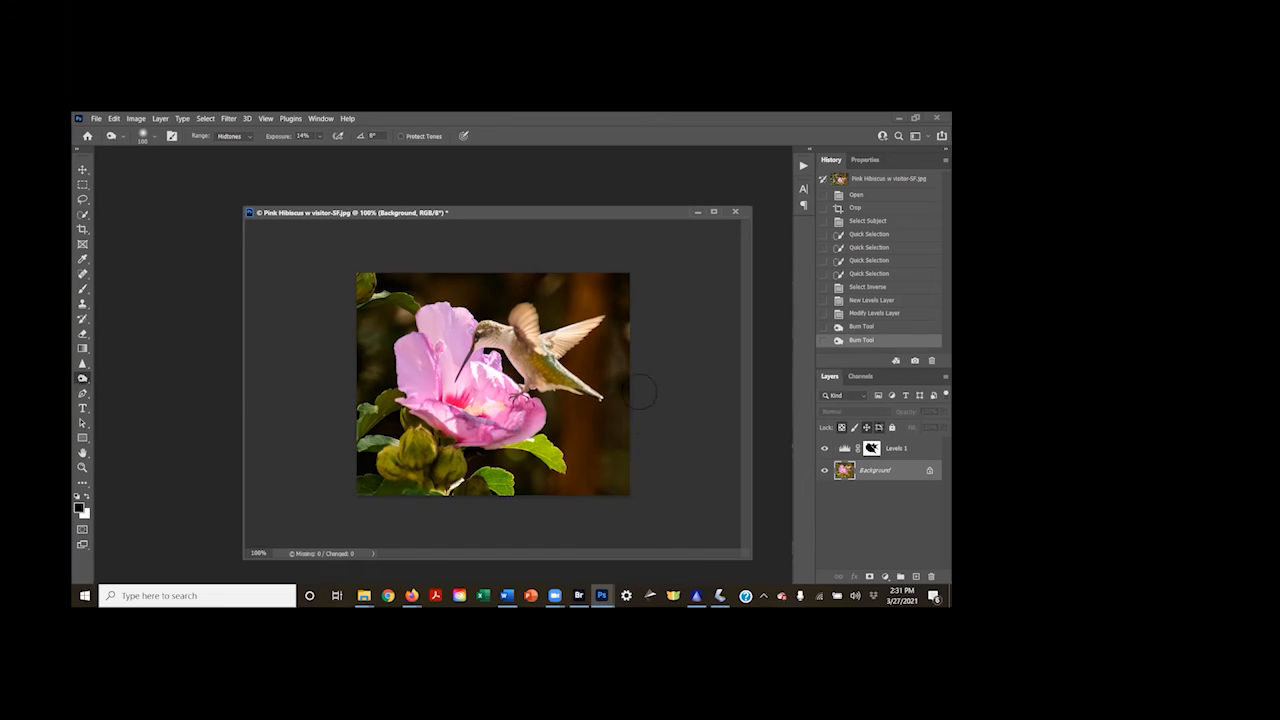
pyautogui.click(630, 473)
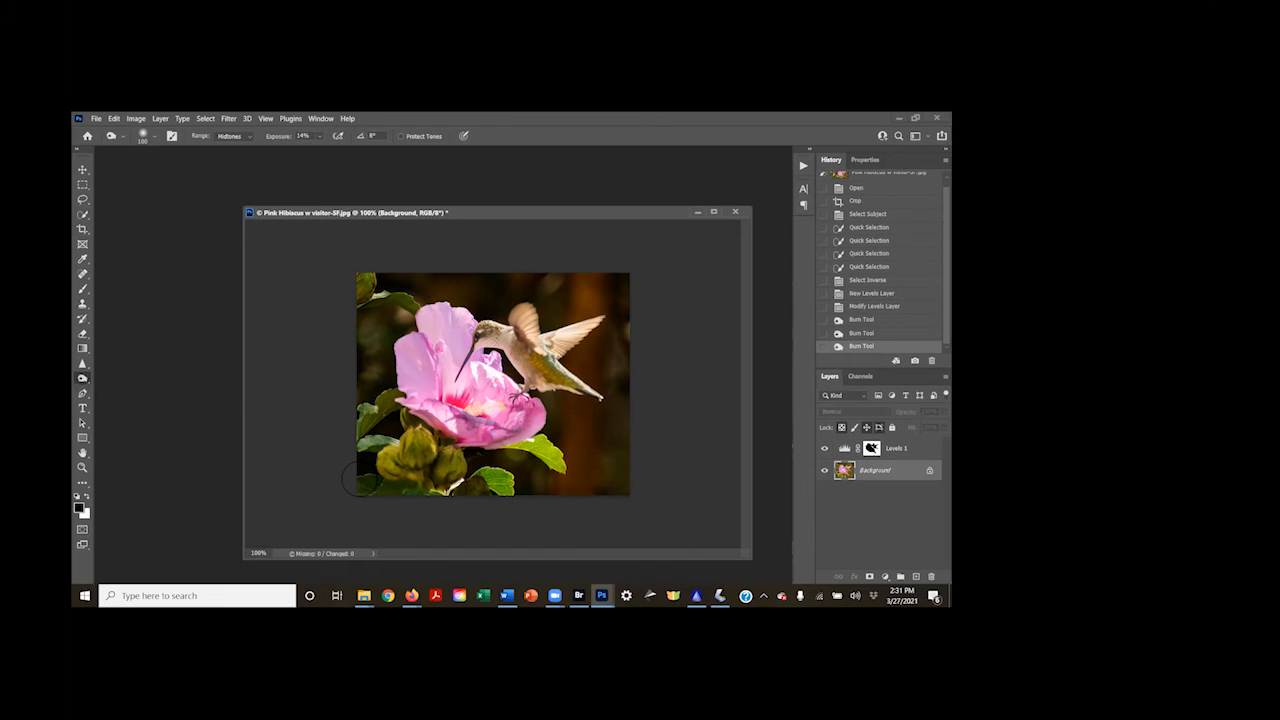
pyautogui.click(281, 298)
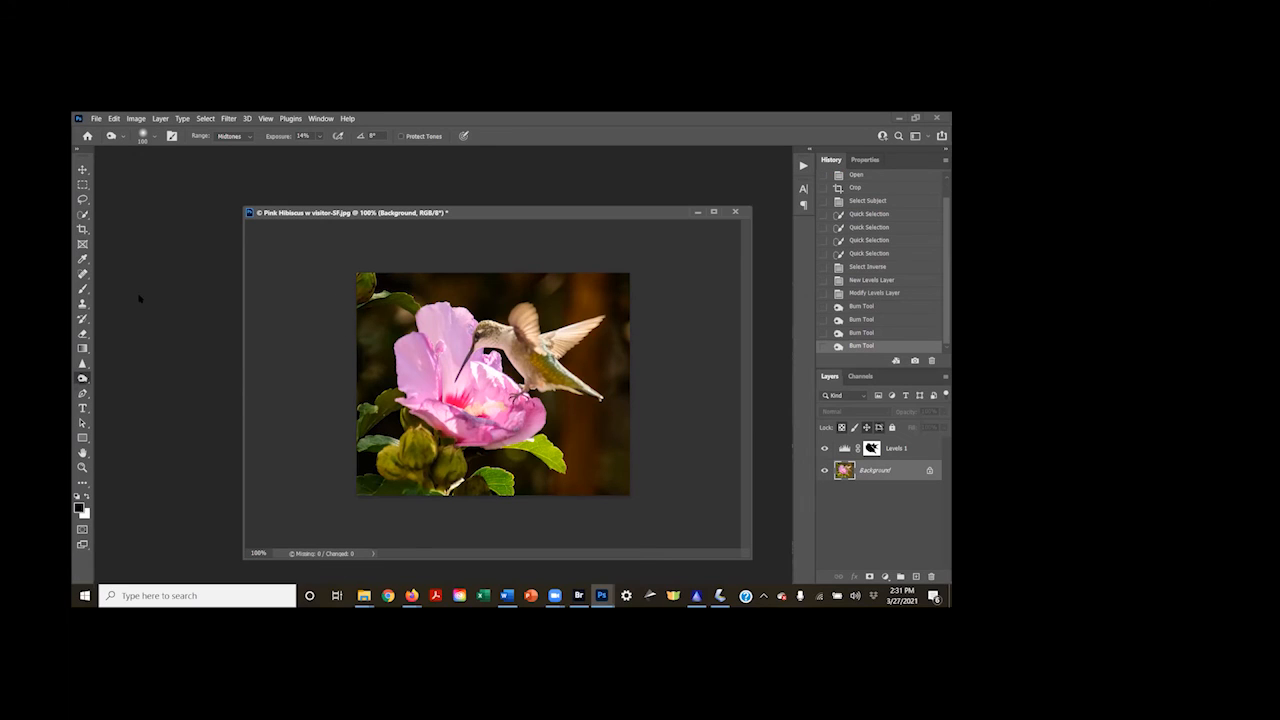
# Remove the bright spots around the upper leaf, above the bird's wing and at the image edge with the Spot Healing Brush
pyautogui.click(84, 273)
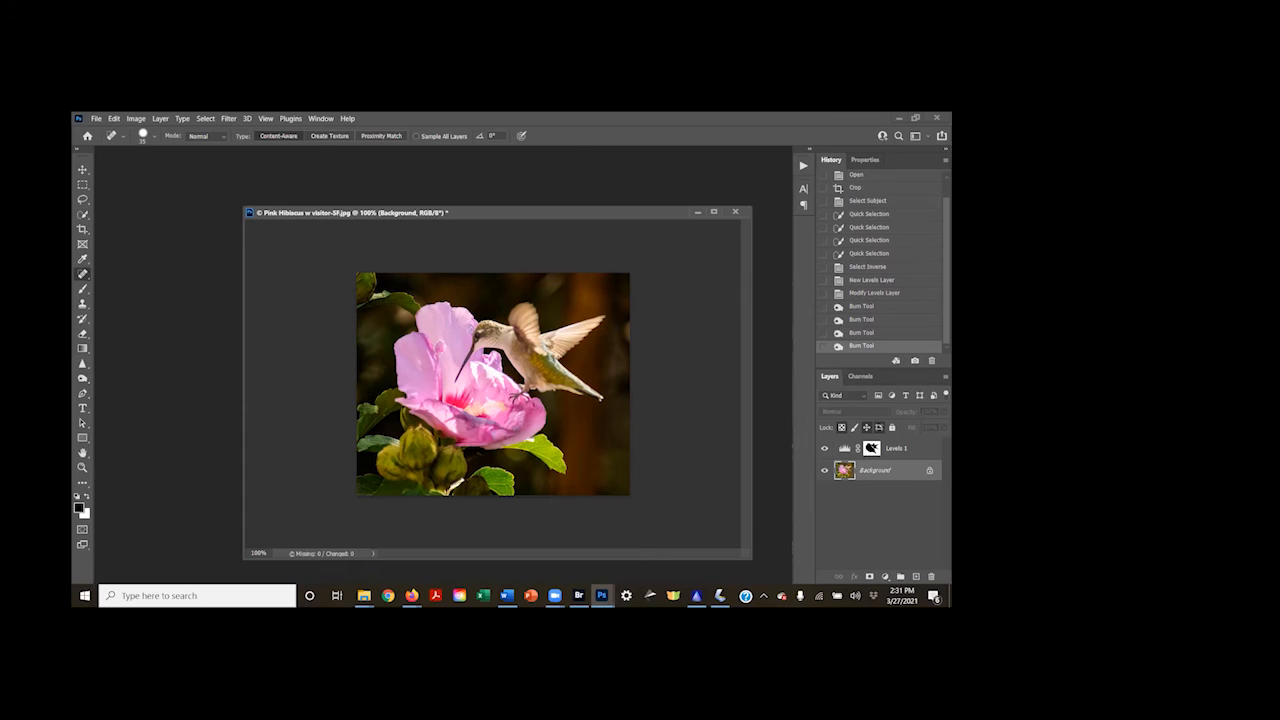
pyautogui.click(375, 297)
pyautogui.click(393, 296)
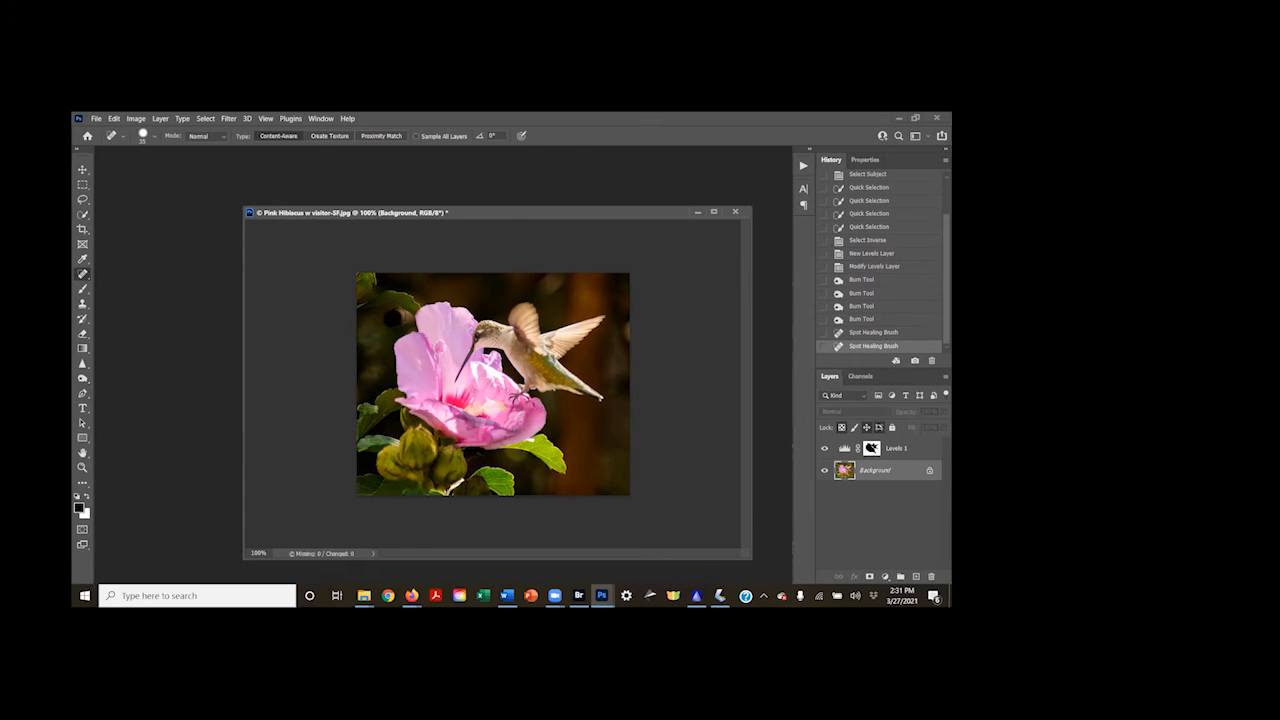
pyautogui.click(409, 322)
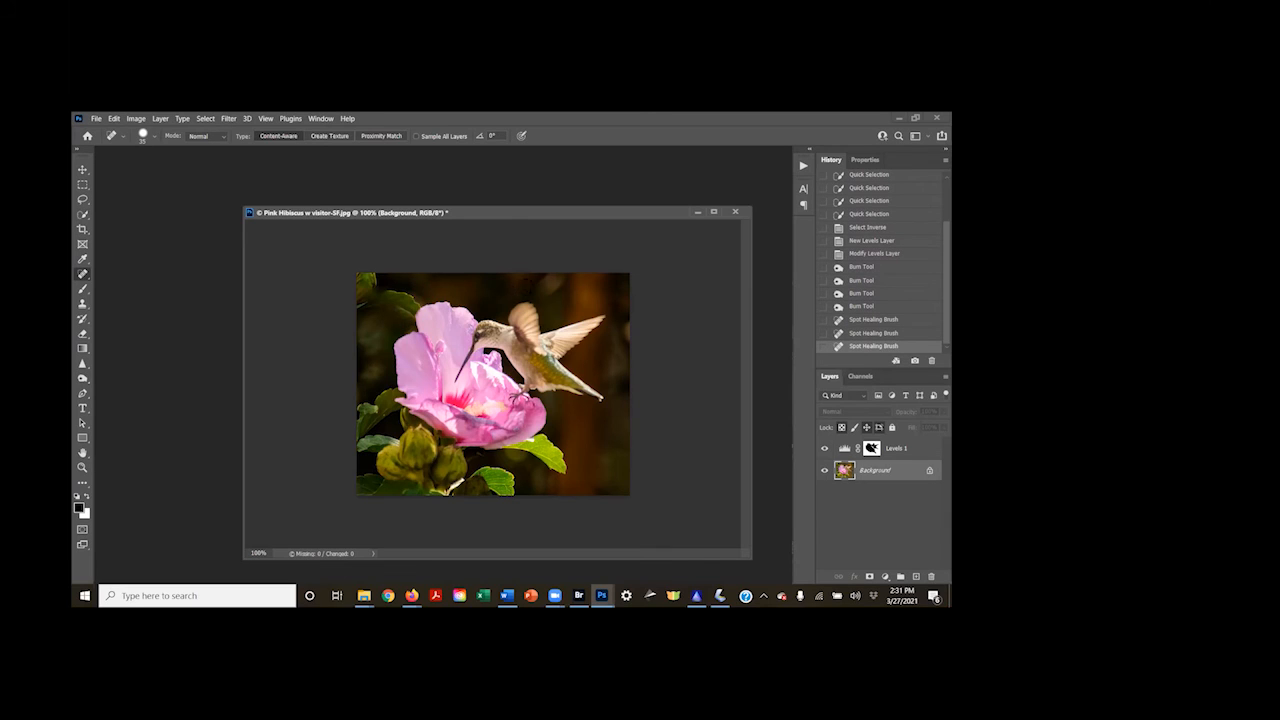
pyautogui.moveTo(548, 287); pyautogui.dragTo(545, 279)
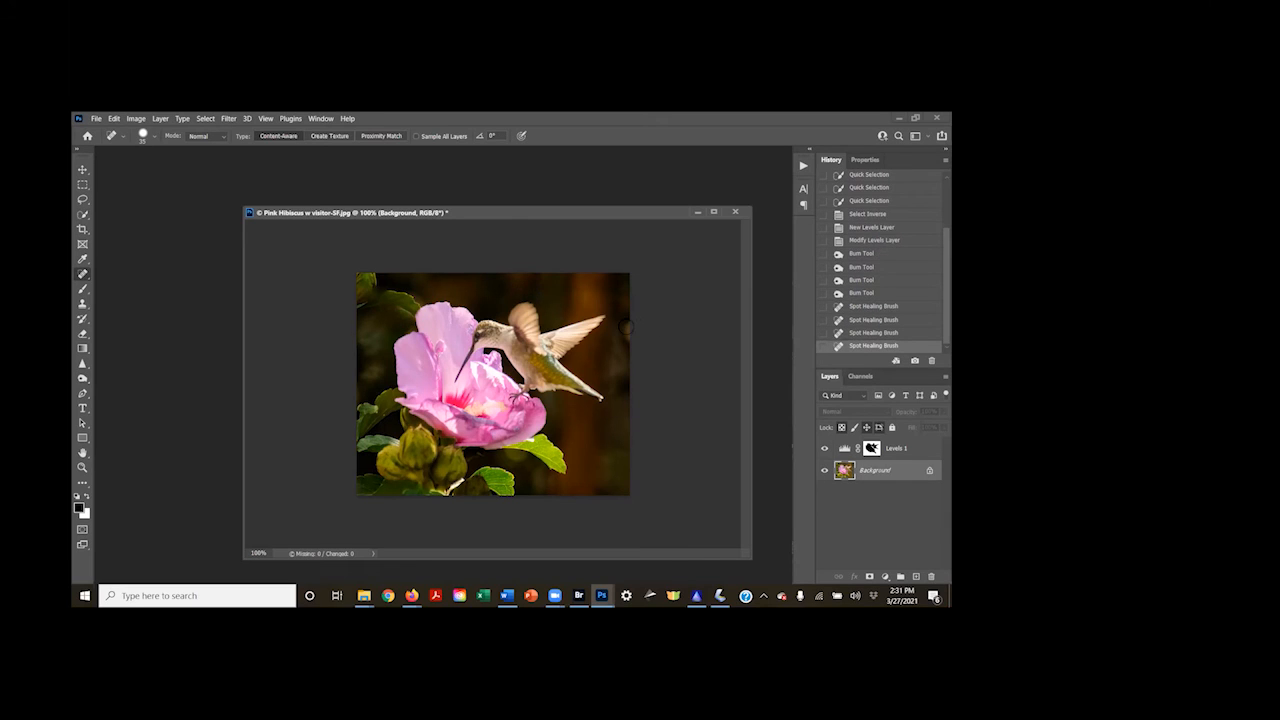
pyautogui.moveTo(626, 327); pyautogui.dragTo(624, 342)
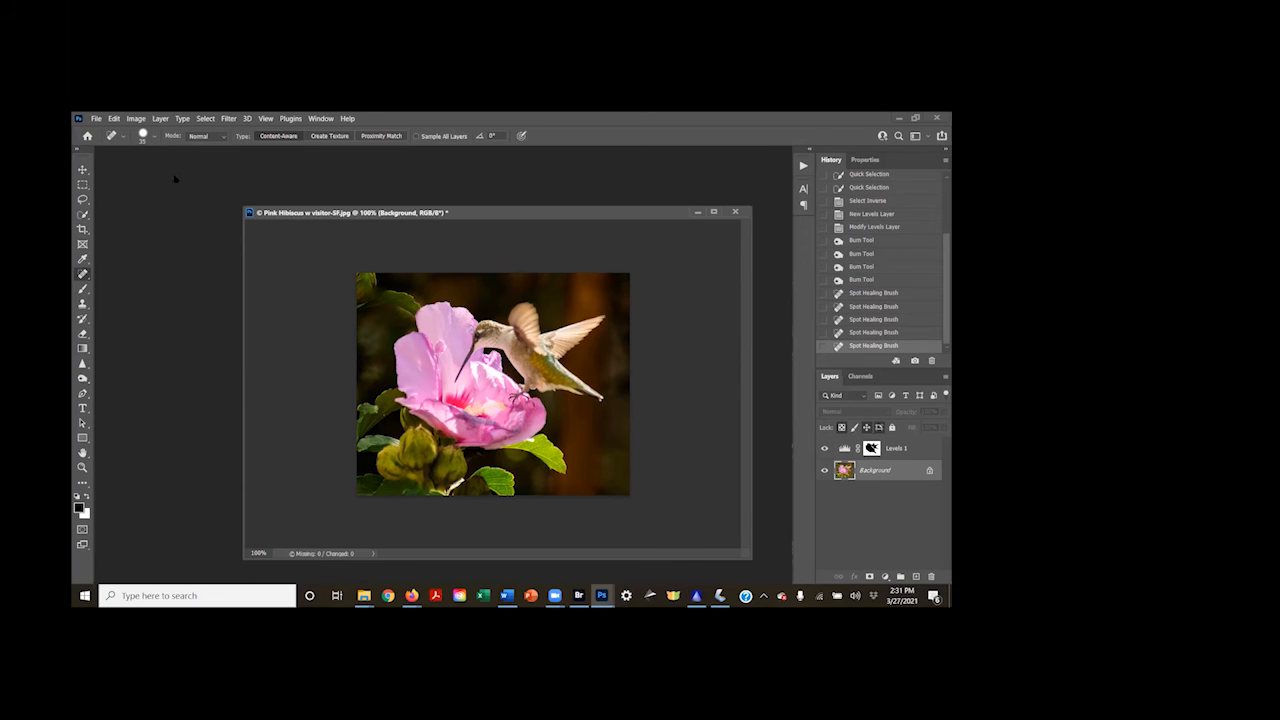
# Flip the whole canvas horizontally
pyautogui.click(136, 118)
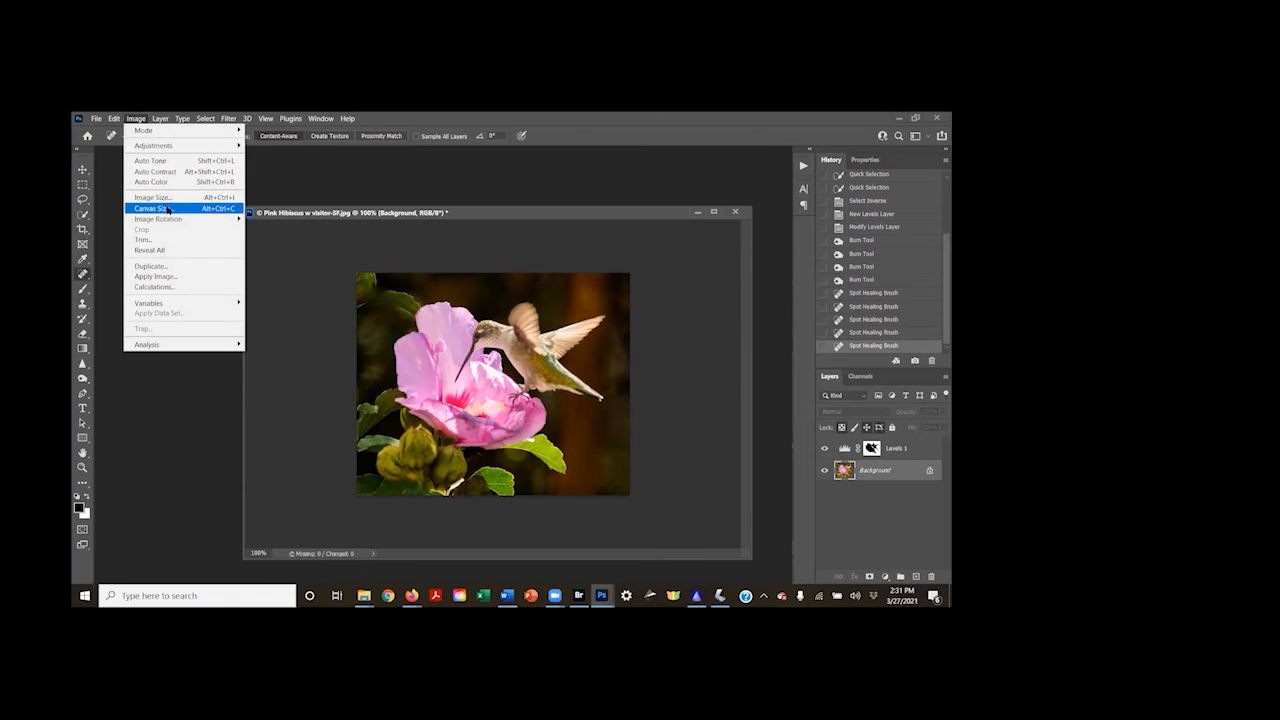
pyautogui.moveTo(178, 219)
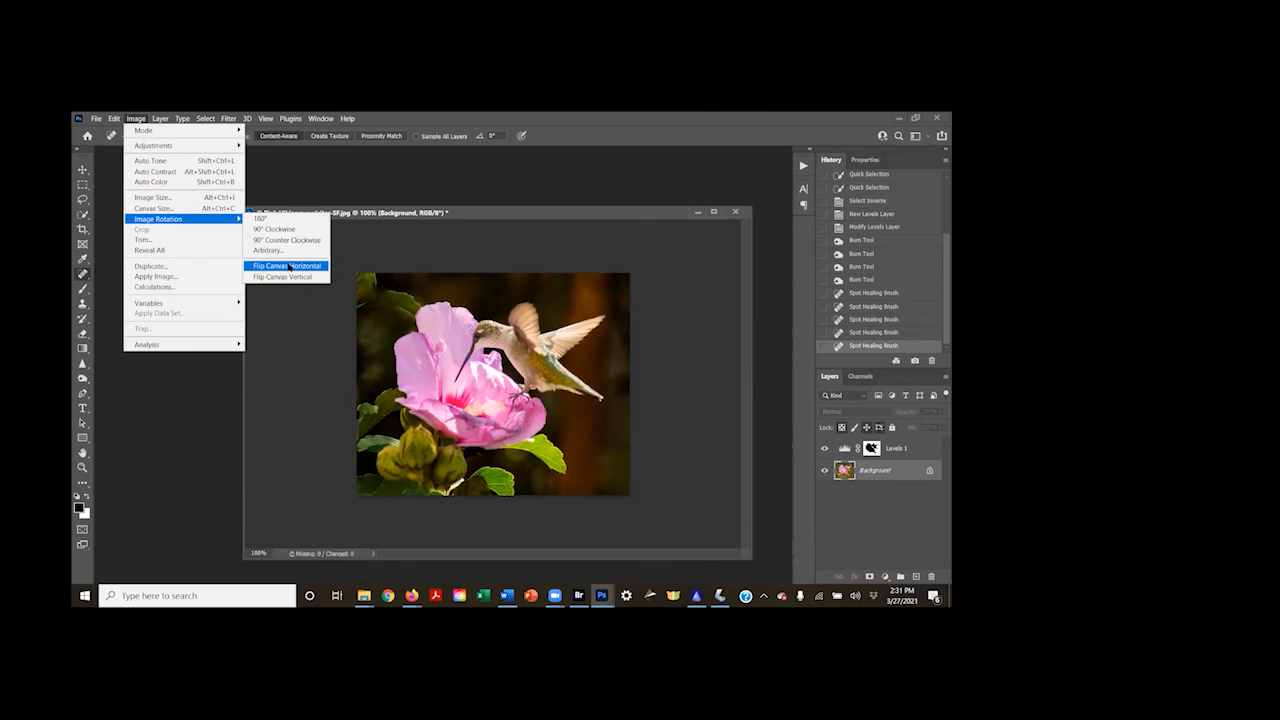
pyautogui.click(287, 266)
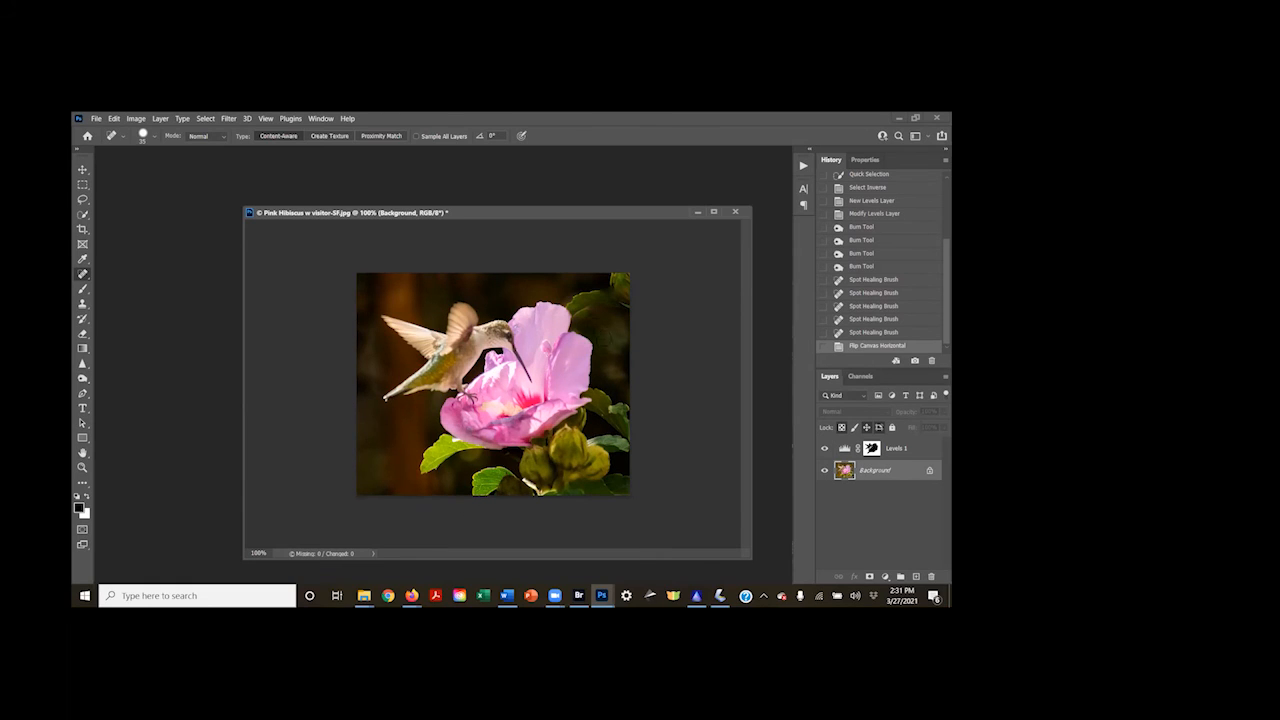
# Apply a Camera Raw filter to the Background layer with Clarity at +33 and increased Texture
pyautogui.click(229, 119)
pyautogui.click(245, 198)
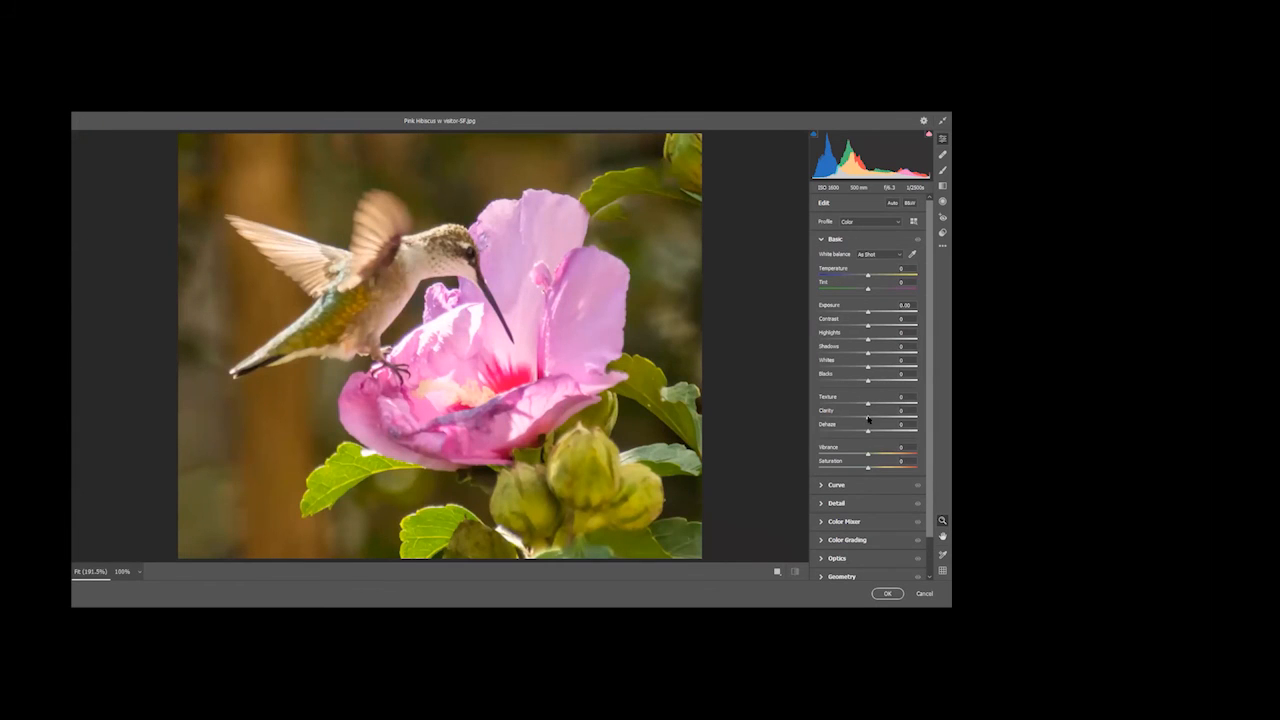
pyautogui.moveTo(867, 417); pyautogui.dragTo(885, 416)
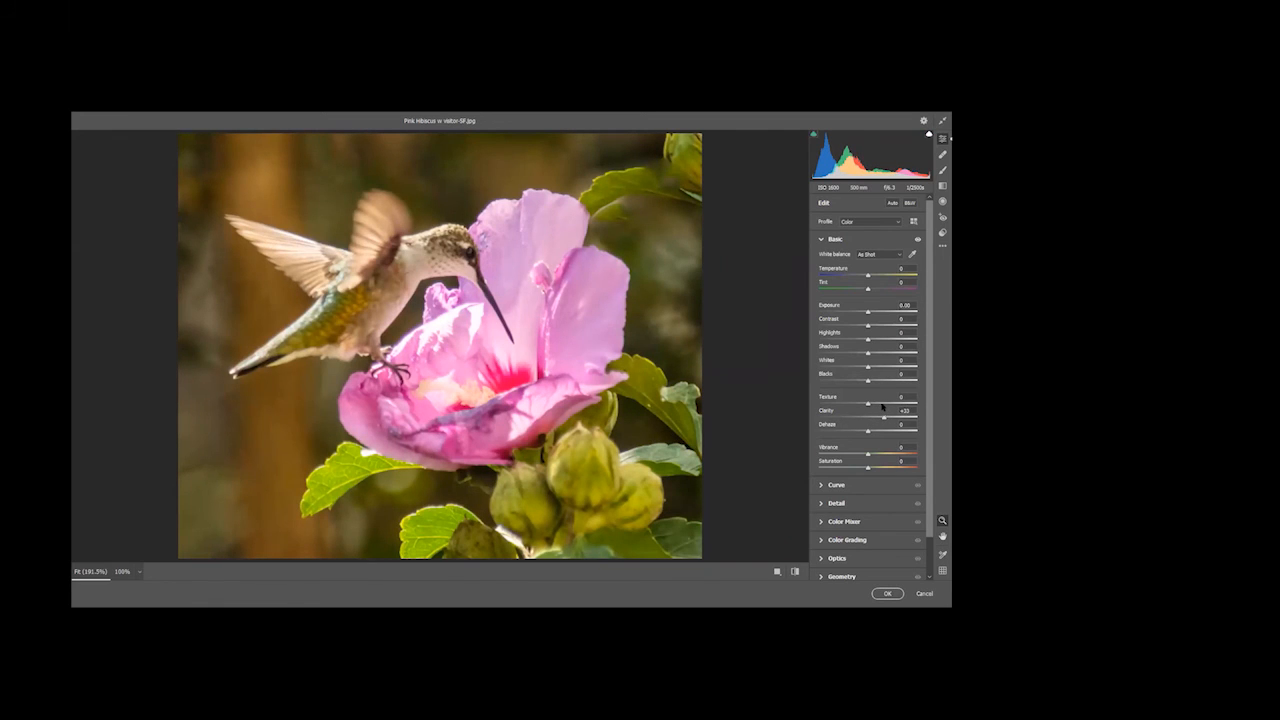
pyautogui.moveTo(868, 404); pyautogui.dragTo(883, 404)
pyautogui.click(880, 594)
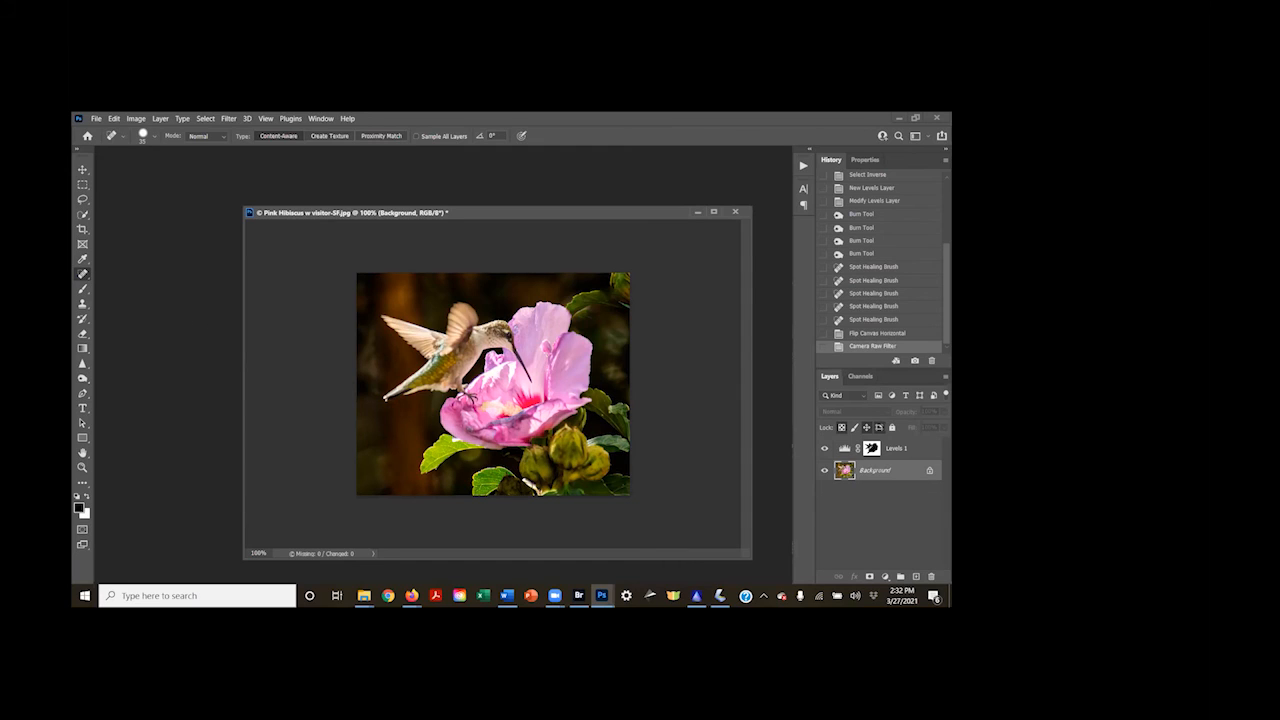
# Spot-heal the bright twig beside the lowest leaf and the small blemishes by the petal, side leaves and corner bud
pyautogui.moveTo(526, 485); pyautogui.dragTo(536, 491)
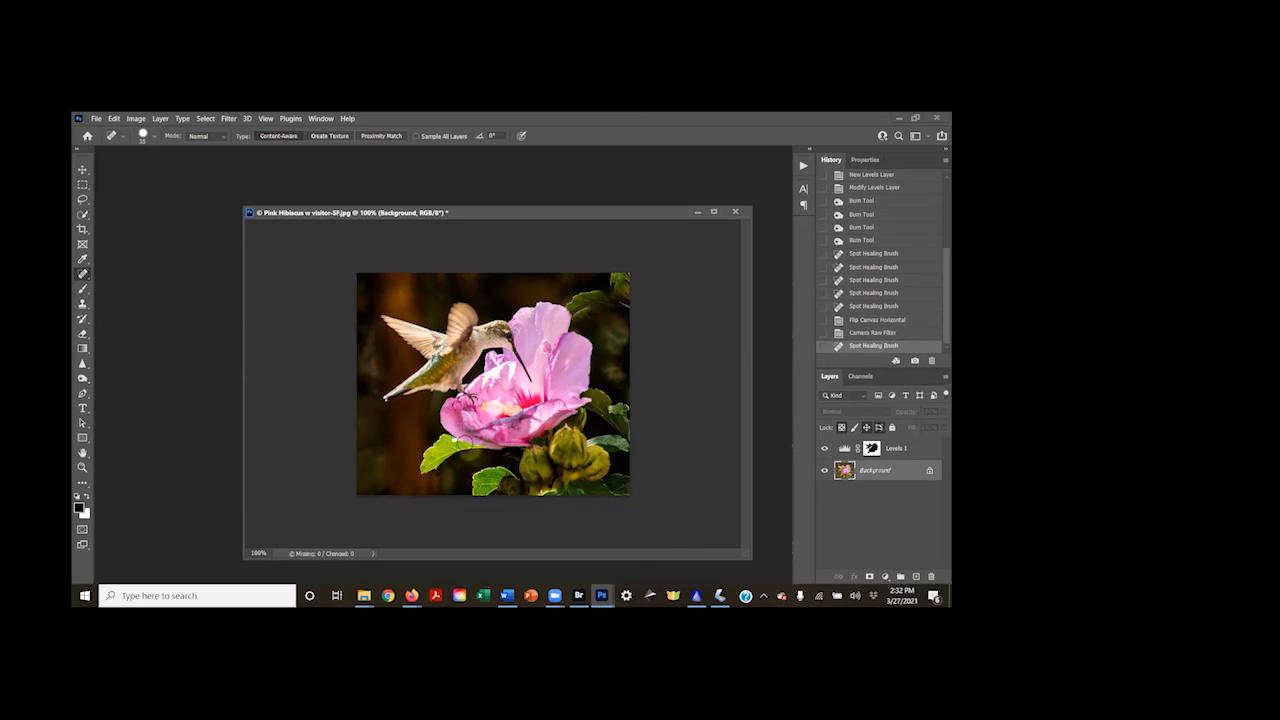
pyautogui.click(455, 442)
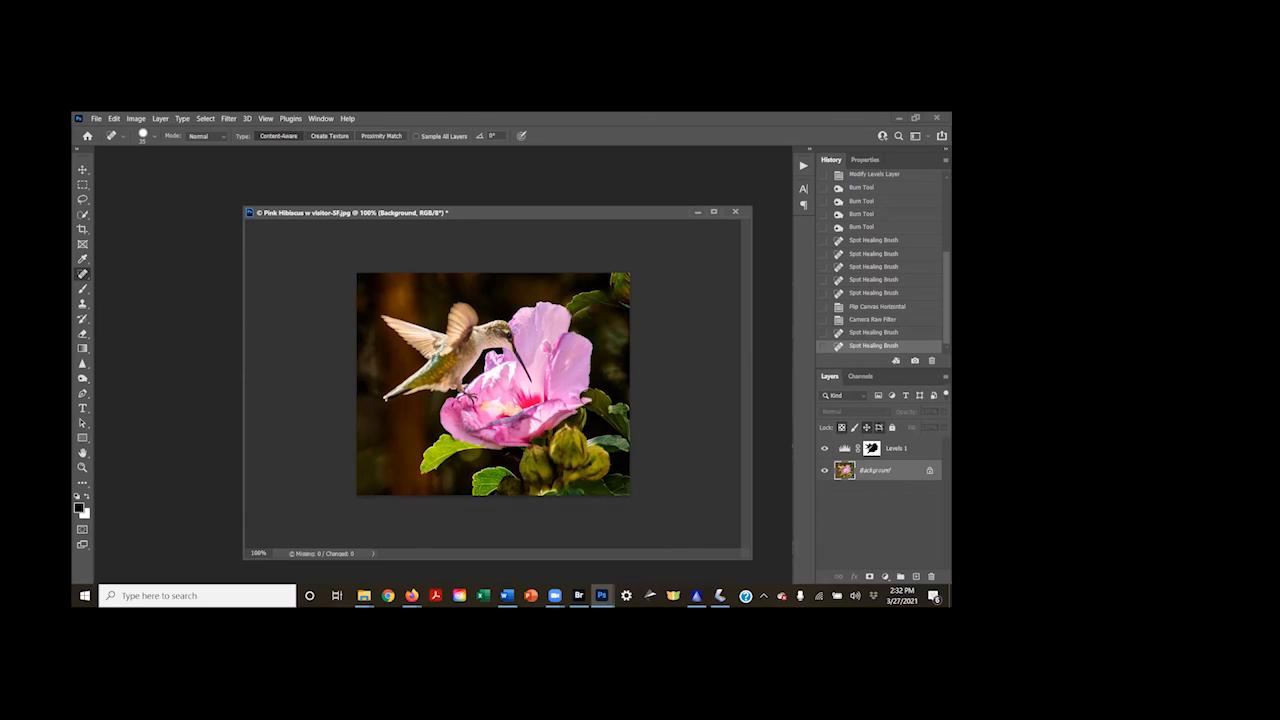
pyautogui.click(611, 409)
pyautogui.click(596, 443)
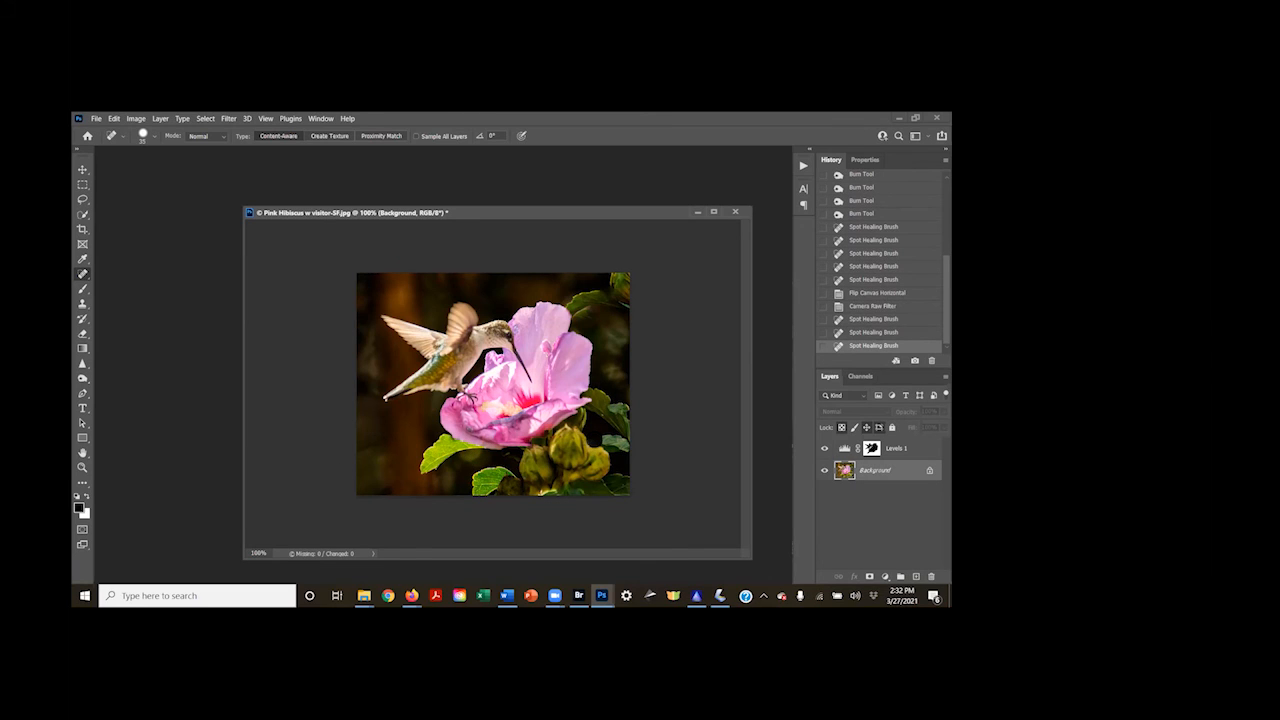
pyautogui.click(622, 302)
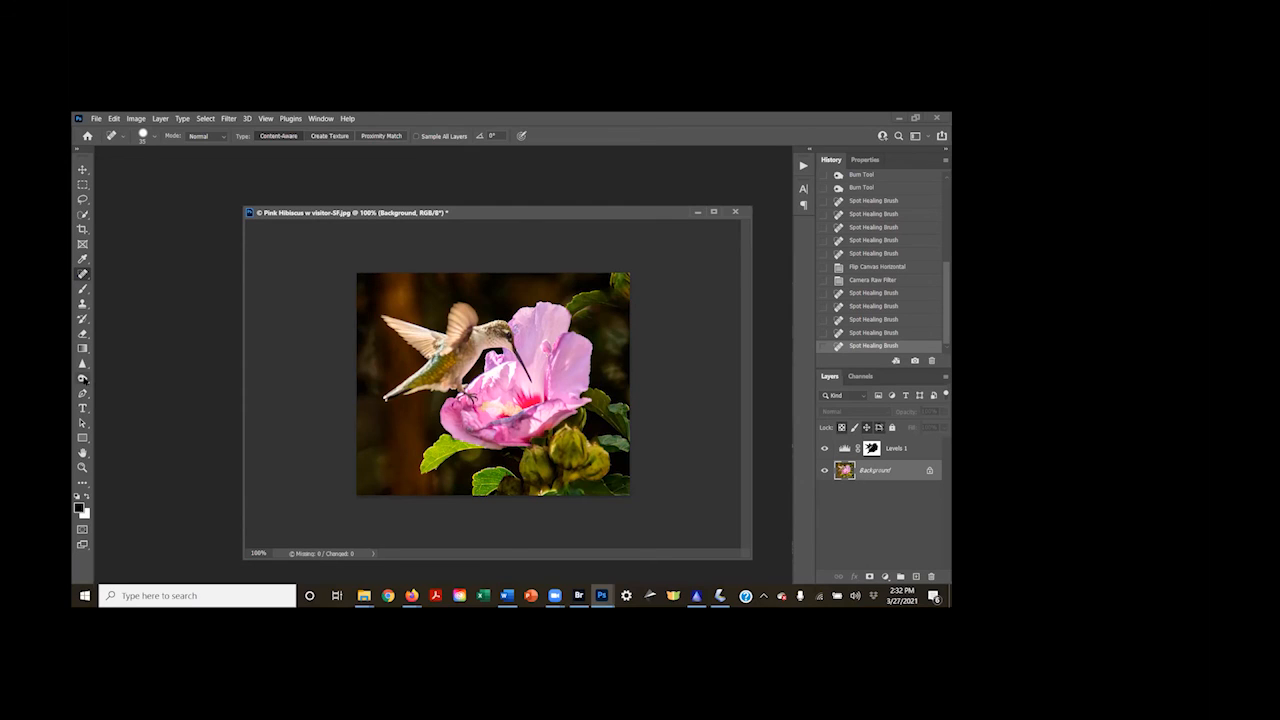
# Burn the shadows across the hummingbird's body and wings with the Burn tool at 14% exposure
pyautogui.click(82, 378)
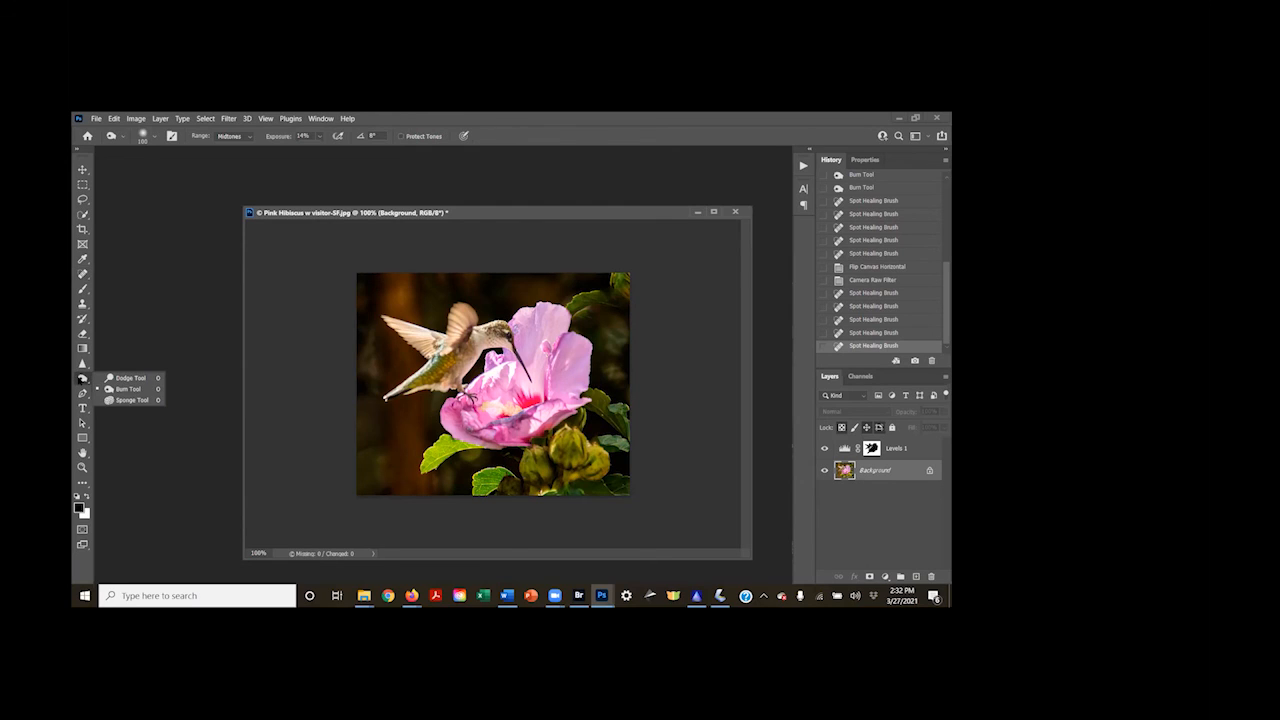
pyautogui.click(114, 390)
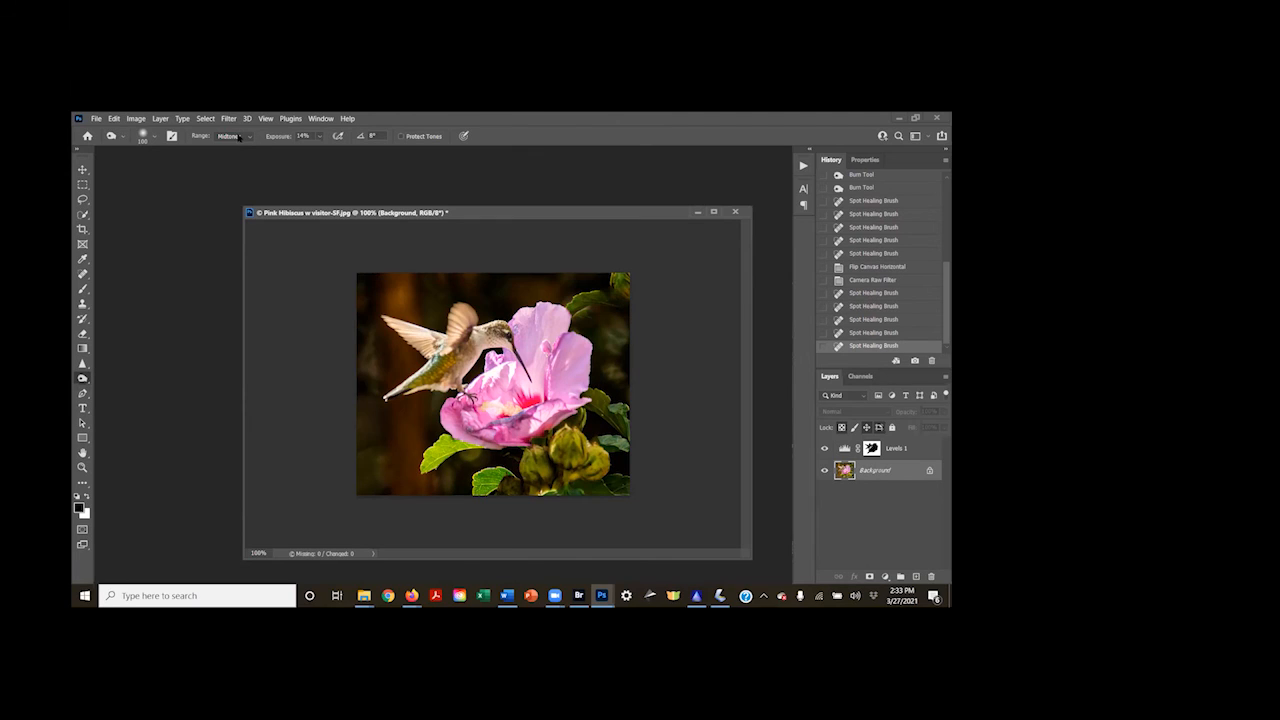
pyautogui.click(238, 137)
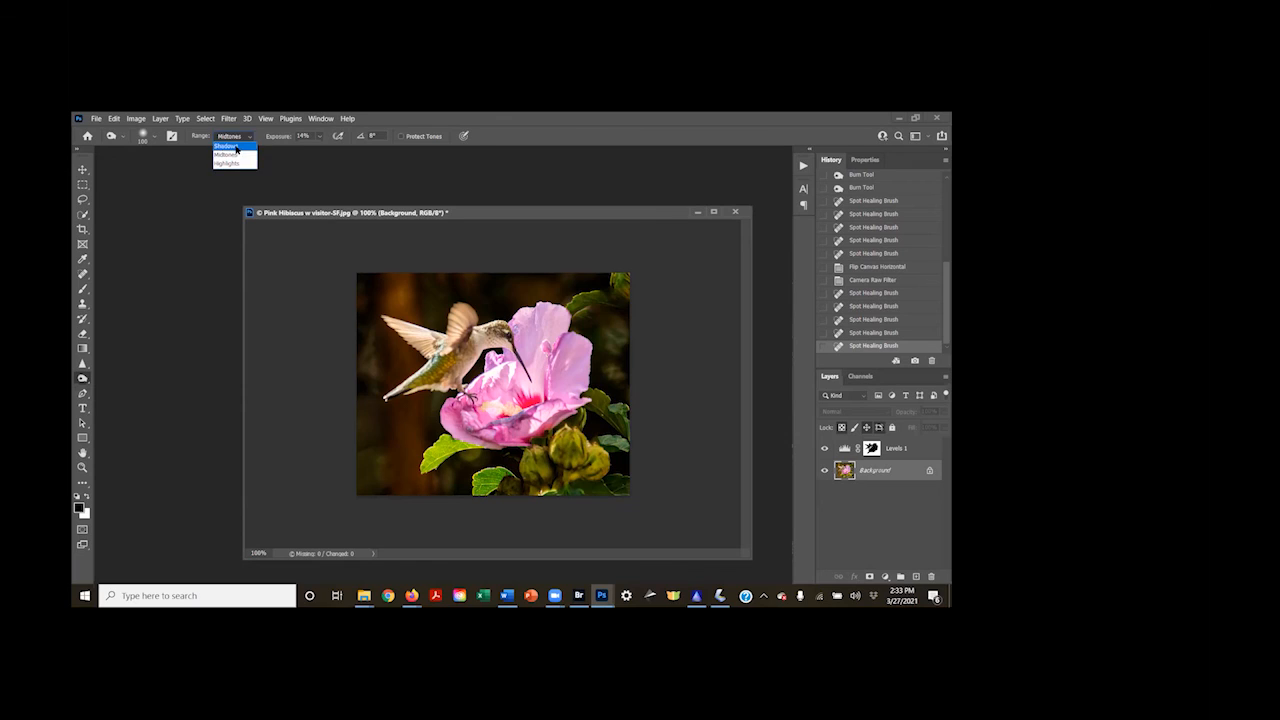
pyautogui.click(236, 142)
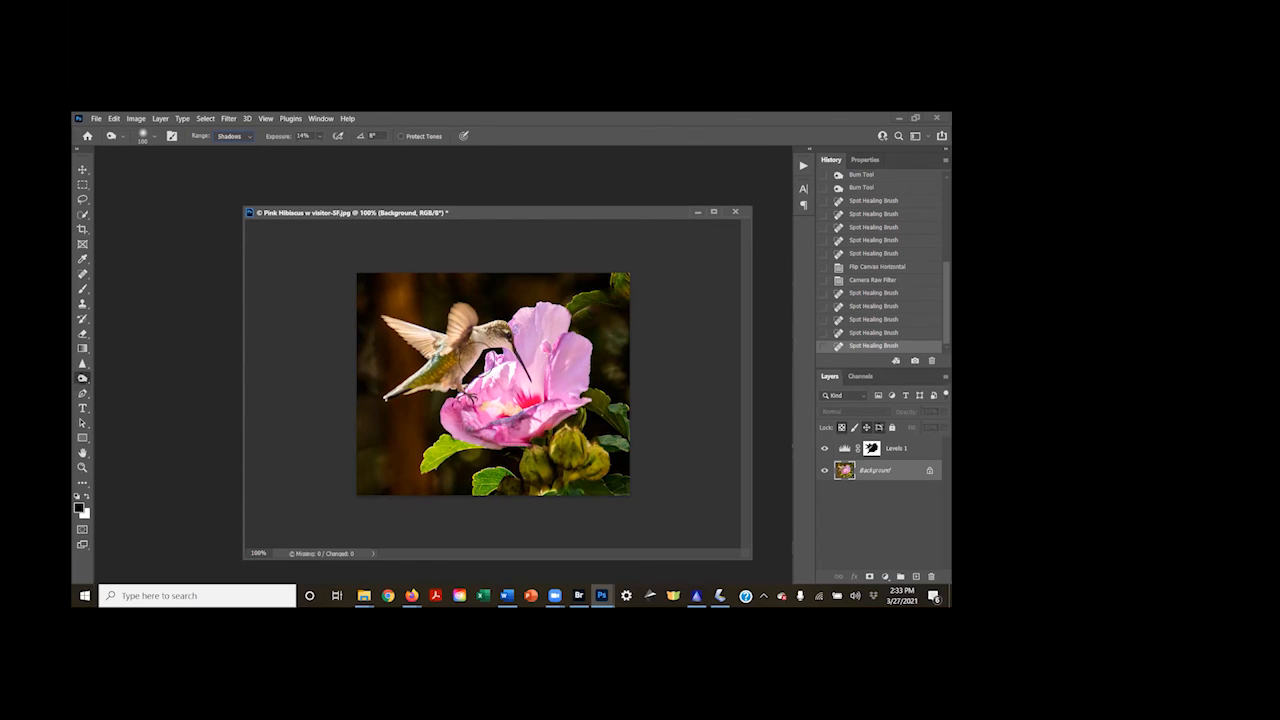
pyautogui.moveTo(482, 333)
pyautogui.mouseDown()
pyautogui.moveTo(508, 342)
pyautogui.moveTo(479, 332)
pyautogui.moveTo(407, 383)
pyautogui.mouseUp()
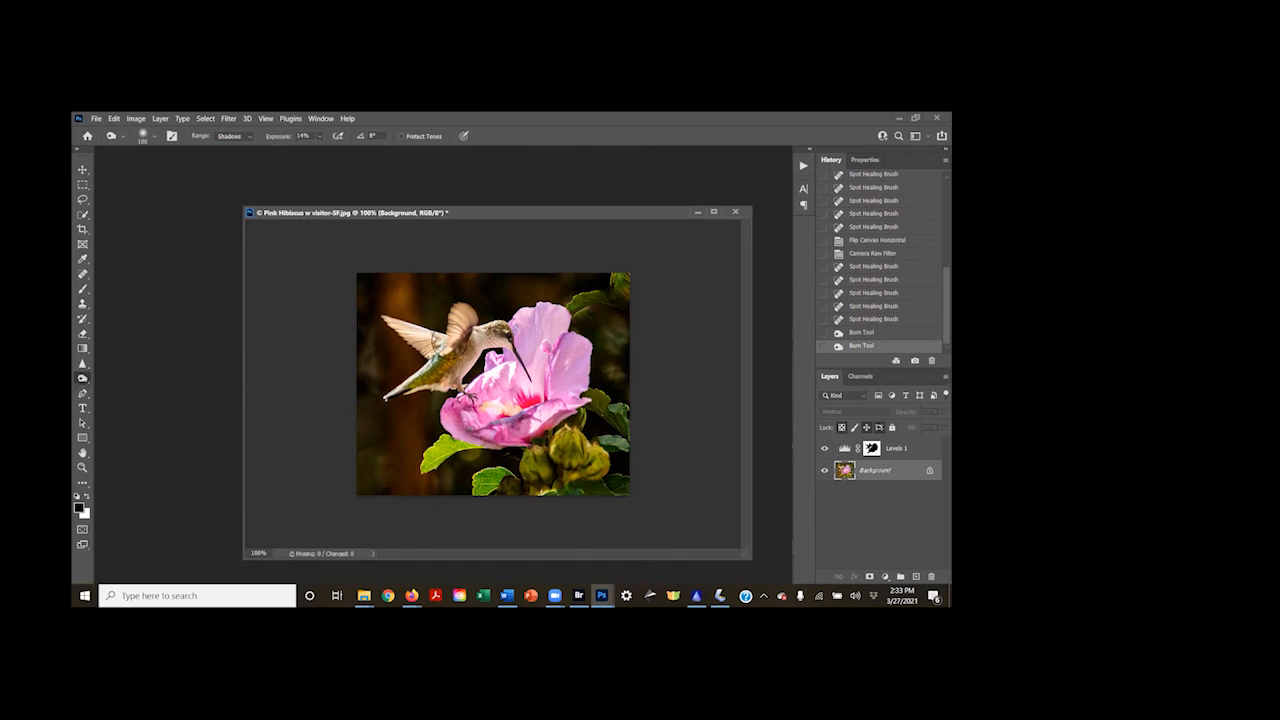
pyautogui.moveTo(455, 330)
pyautogui.mouseDown()
pyautogui.moveTo(390, 322)
pyautogui.moveTo(368, 347)
pyautogui.moveTo(434, 330)
pyautogui.moveTo(357, 309)
pyautogui.moveTo(320, 330)
pyautogui.mouseUp()
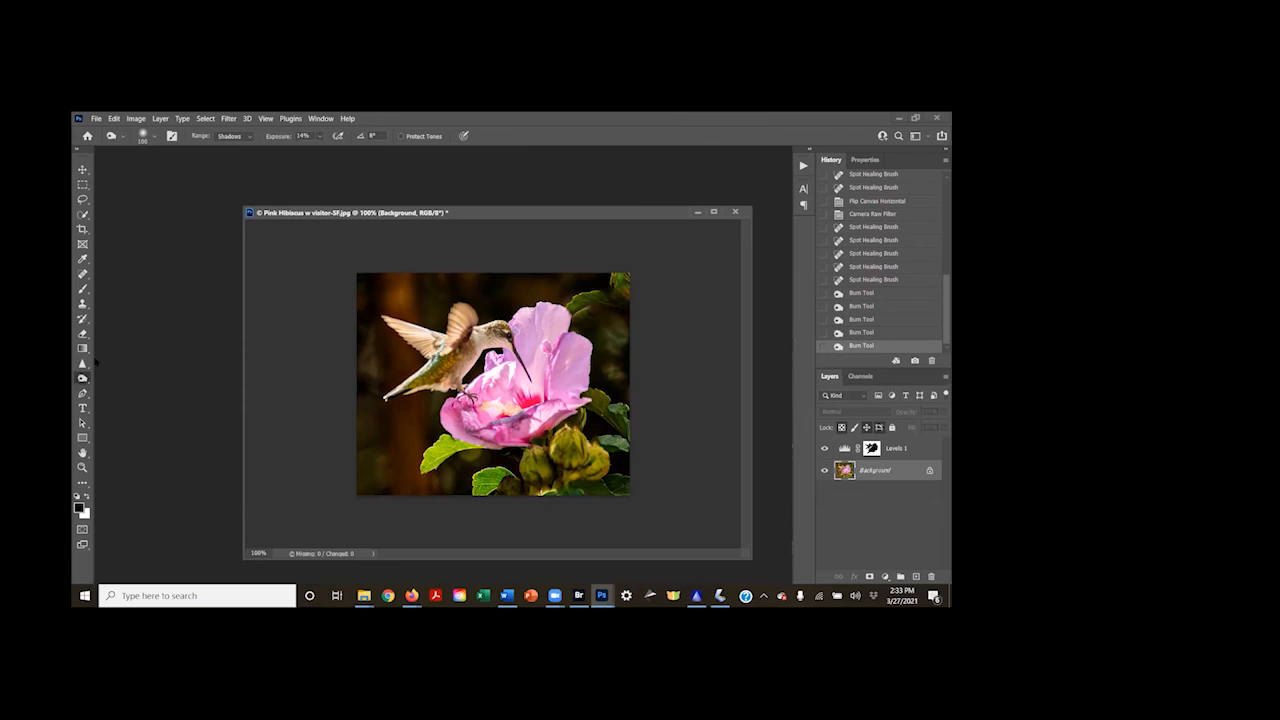
# Lower the Burn tool's exposure to 10% and darken the shadows on the hummingbird and the green buds
pyautogui.click(251, 140)
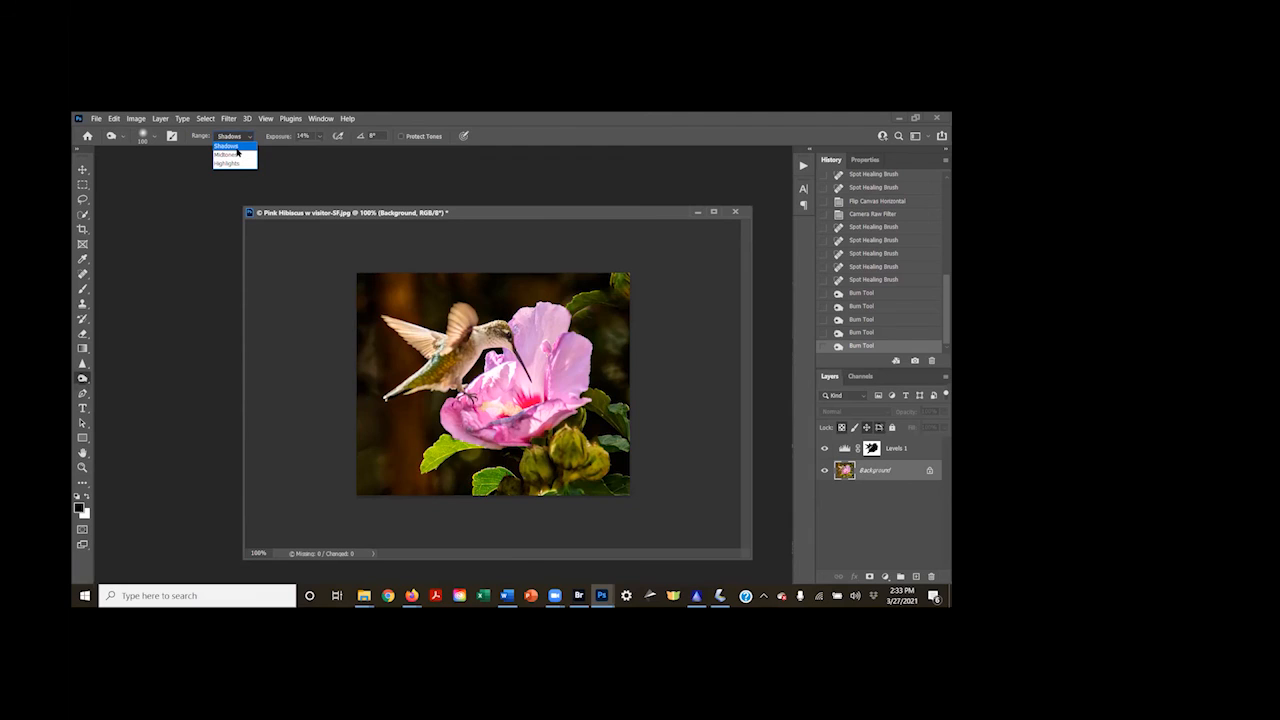
pyautogui.click(235, 147)
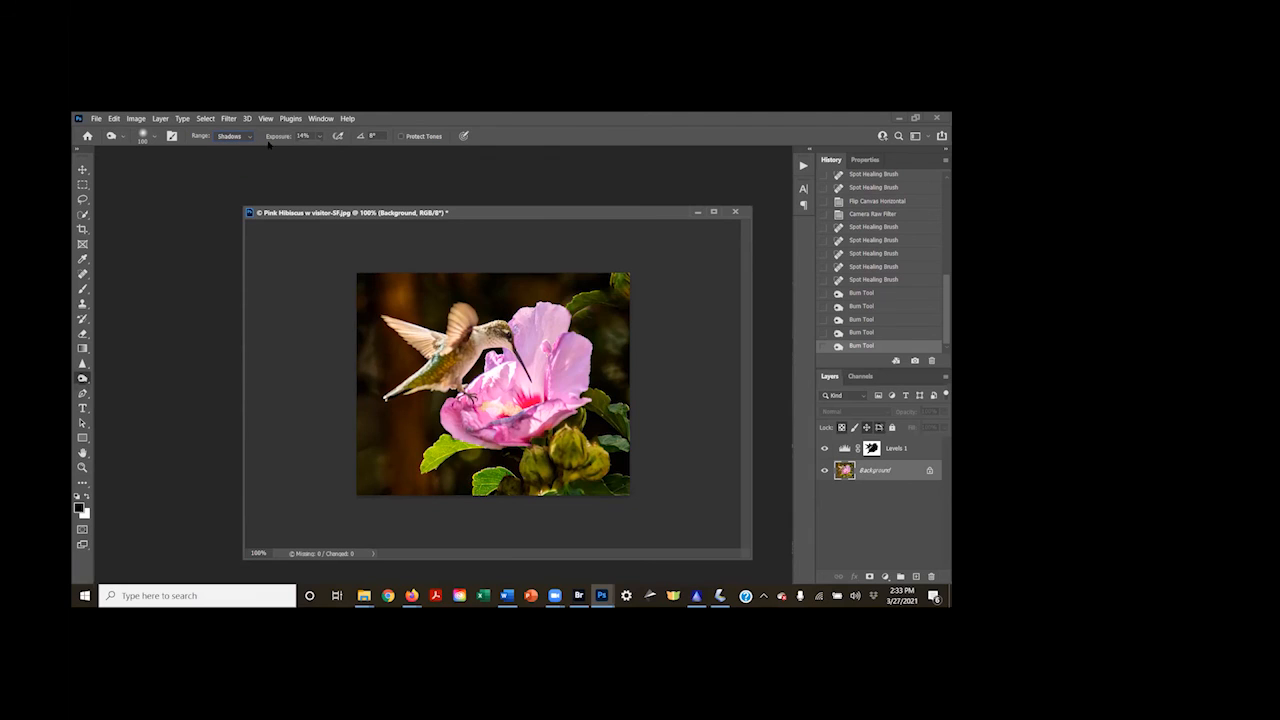
pyautogui.moveTo(282, 138); pyautogui.dragTo(277, 140)
pyautogui.moveTo(405, 374)
pyautogui.mouseDown()
pyautogui.moveTo(469, 331)
pyautogui.moveTo(514, 328)
pyautogui.mouseUp()
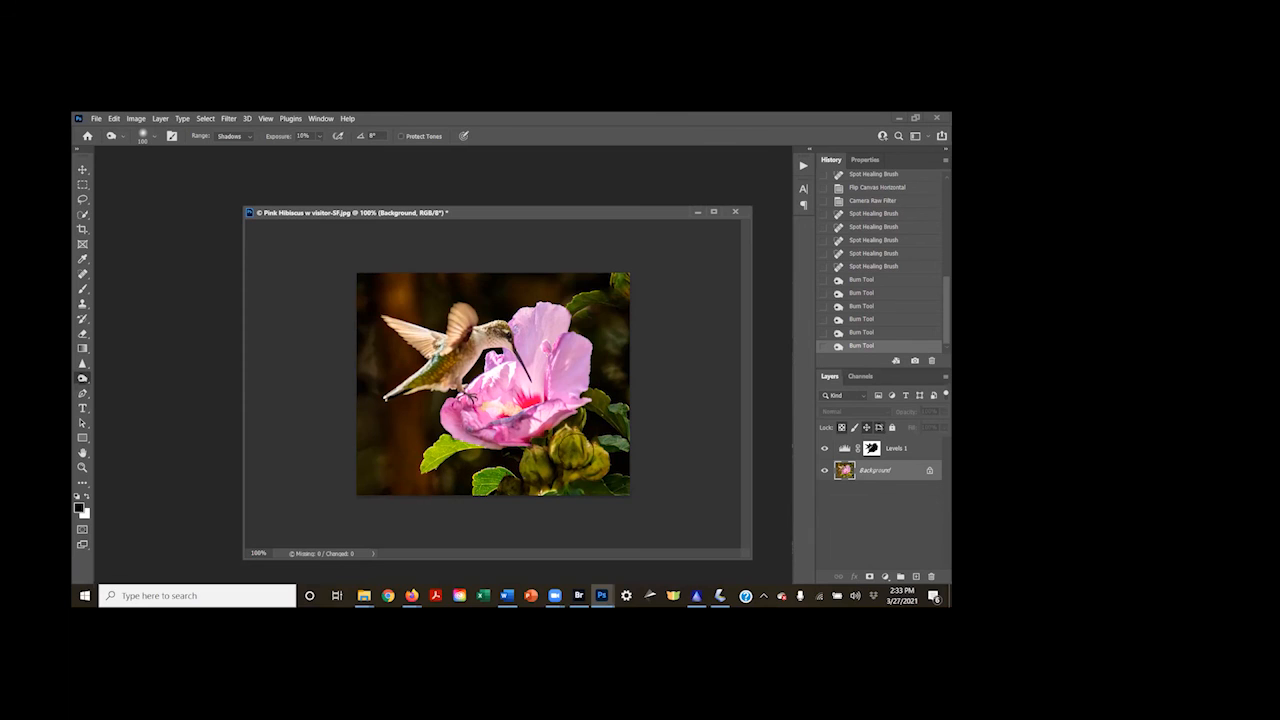
pyautogui.click(589, 461)
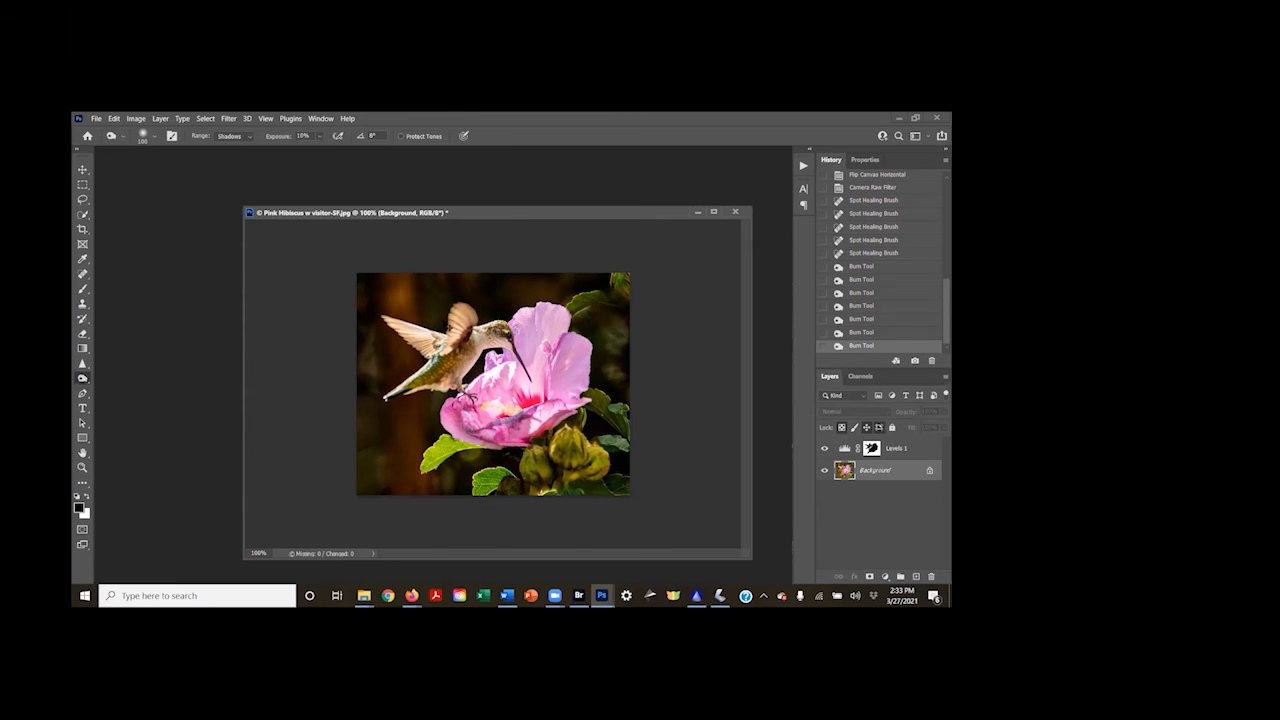
# Dodge the highlights around the hummingbird's eye at 14% exposure, reducing the brush to a small size for the eye
pyautogui.hotkey('ctrl', '+')
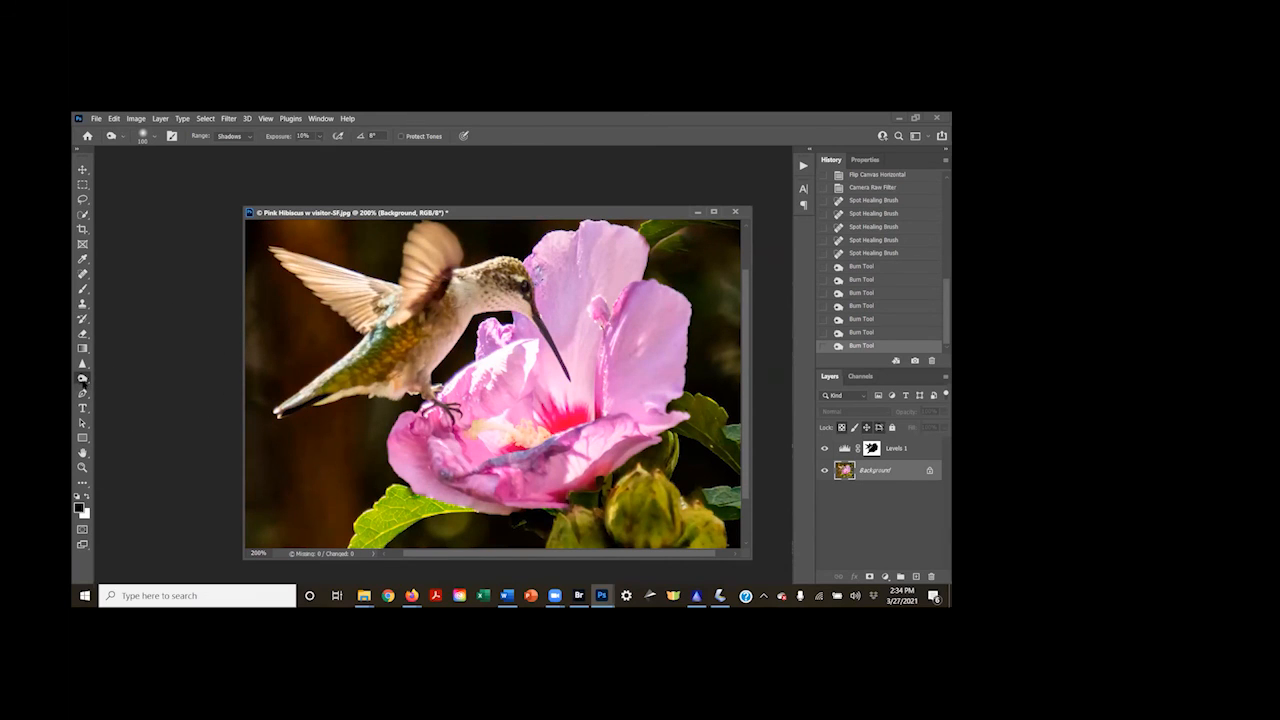
pyautogui.moveTo(82, 383); pyautogui.dragTo(118, 379)
pyautogui.click(231, 137)
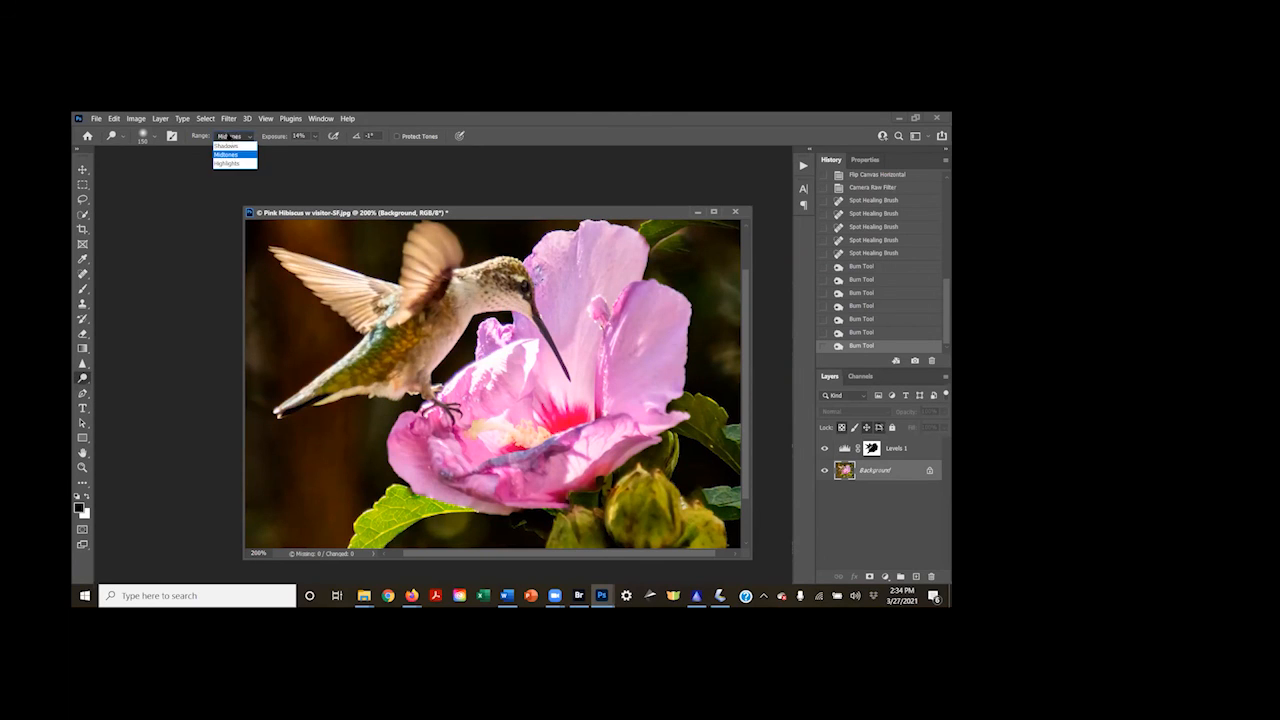
pyautogui.click(228, 163)
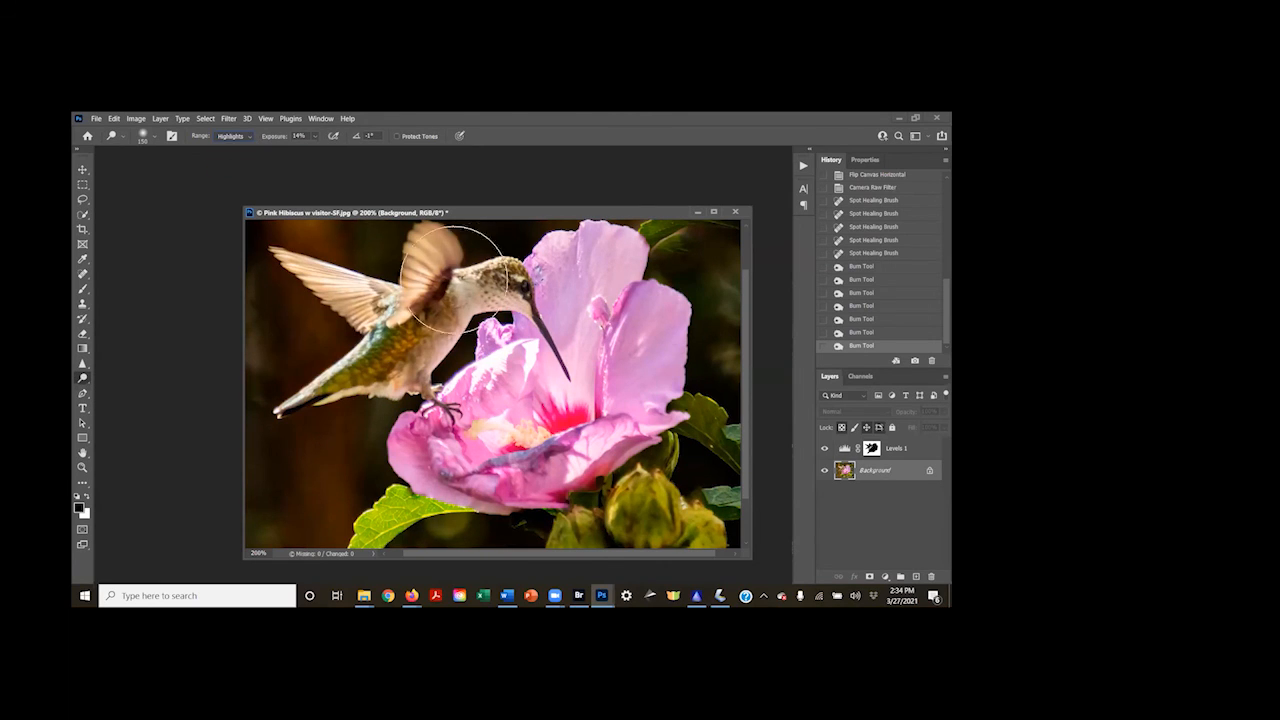
pyautogui.click(524, 291)
pyautogui.press('[')
pyautogui.press('[')
pyautogui.press('[')
pyautogui.press('[')
pyautogui.press('[')
pyautogui.press('[')
pyautogui.press('[')
pyautogui.press('[')
pyautogui.press('[')
pyautogui.press('[')
pyautogui.press('[')
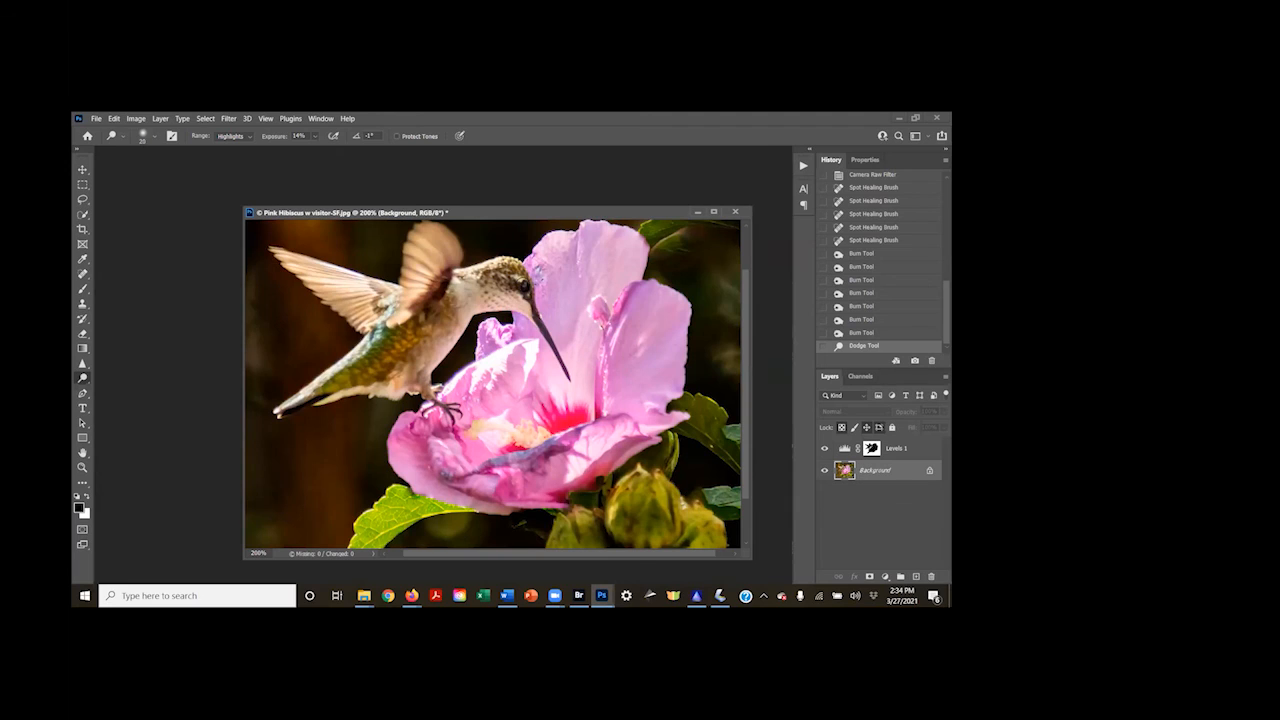
pyautogui.click(522, 284)
# Switch the Dodge tool's range to Midtones and lighten the hummingbird's eye
pyautogui.click(246, 140)
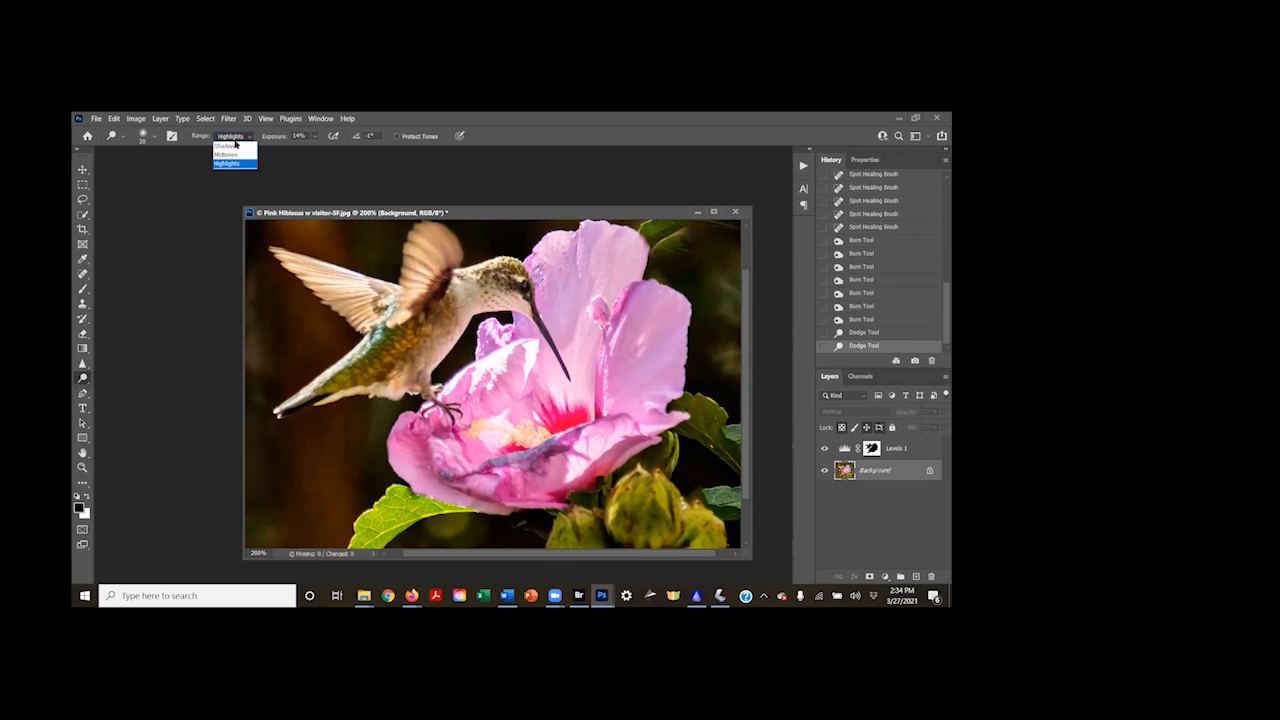
pyautogui.click(233, 152)
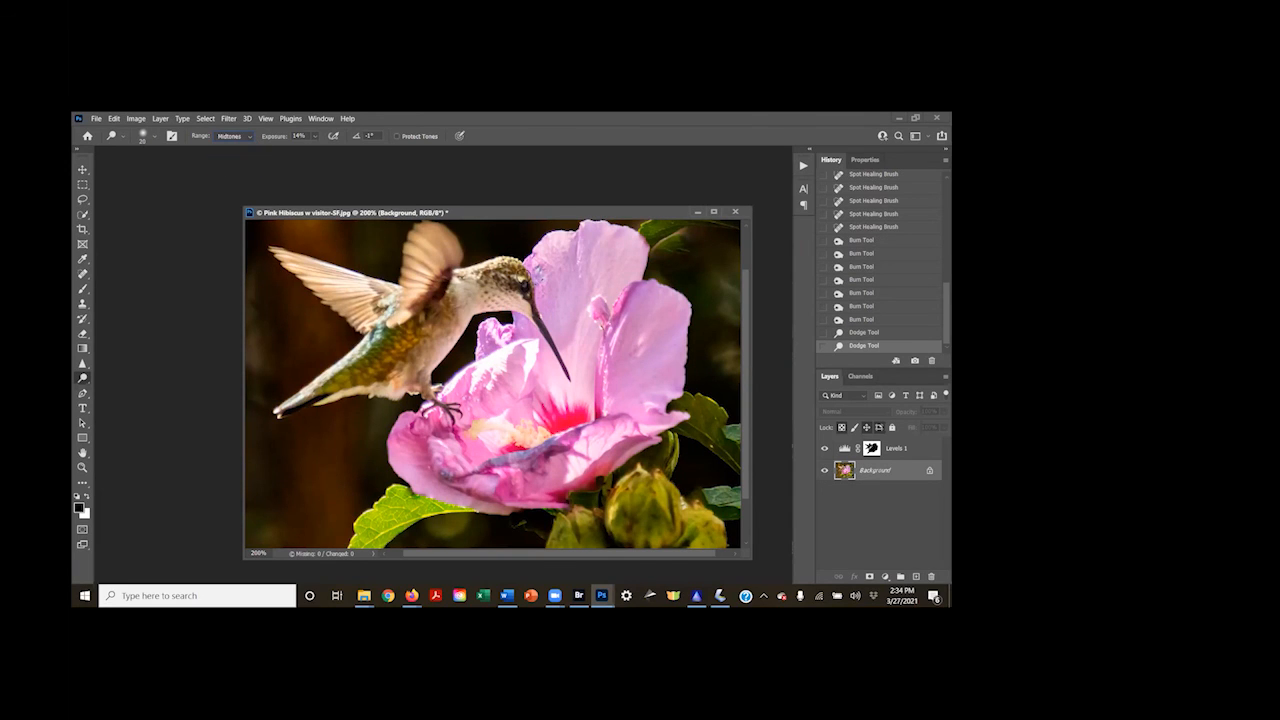
pyautogui.click(520, 285)
# Burn the shadows around the hummingbird's eye with the Burn tool at 10% exposure, using a smaller brush
pyautogui.rightClick(83, 378)
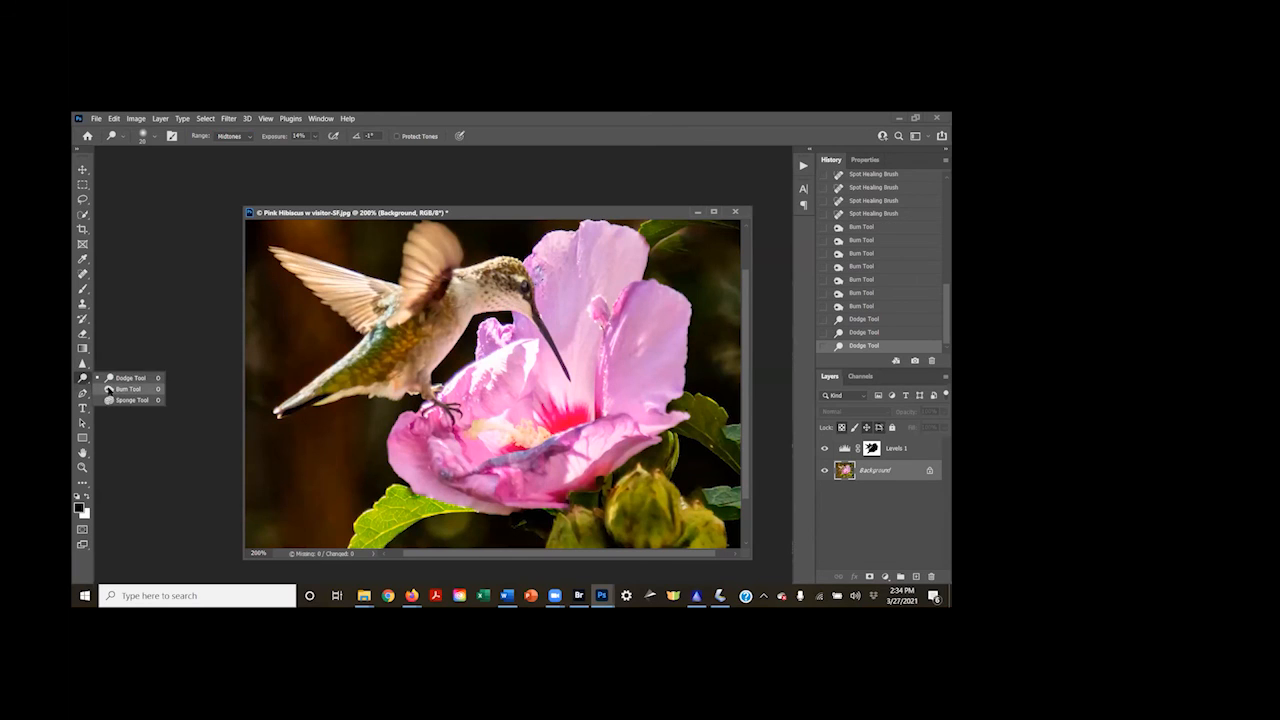
pyautogui.click(127, 389)
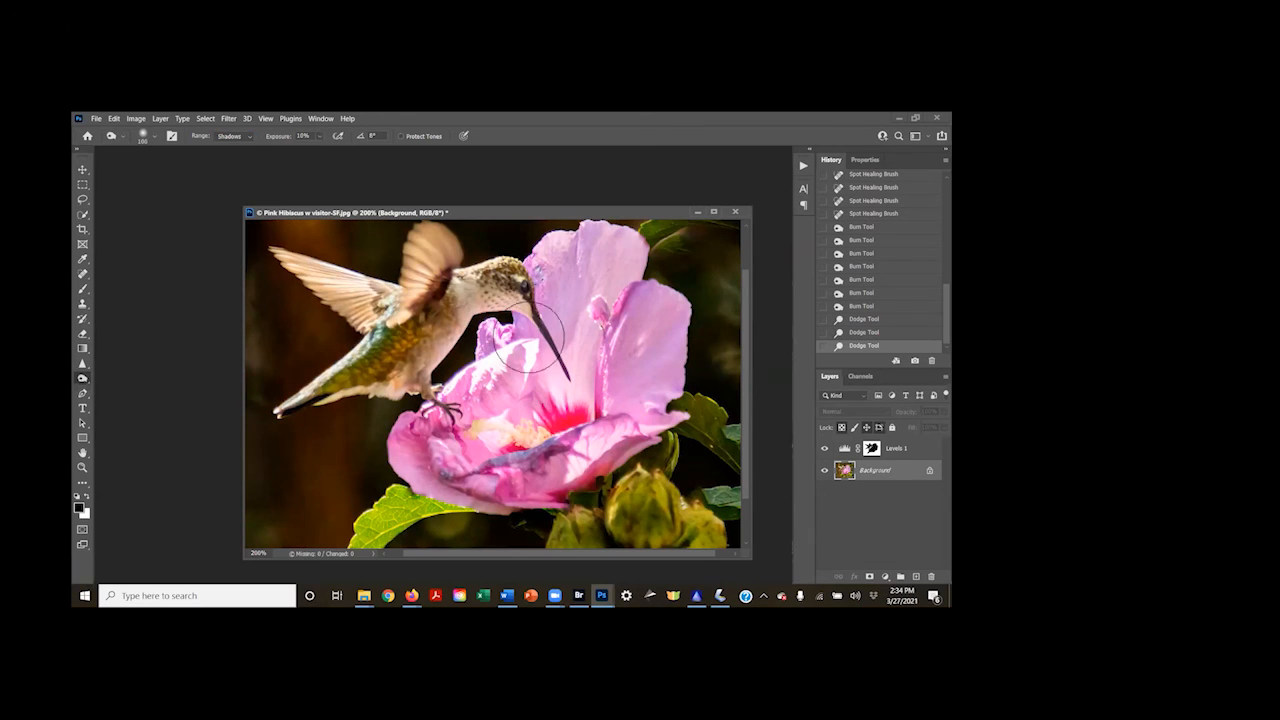
pyautogui.click(525, 284)
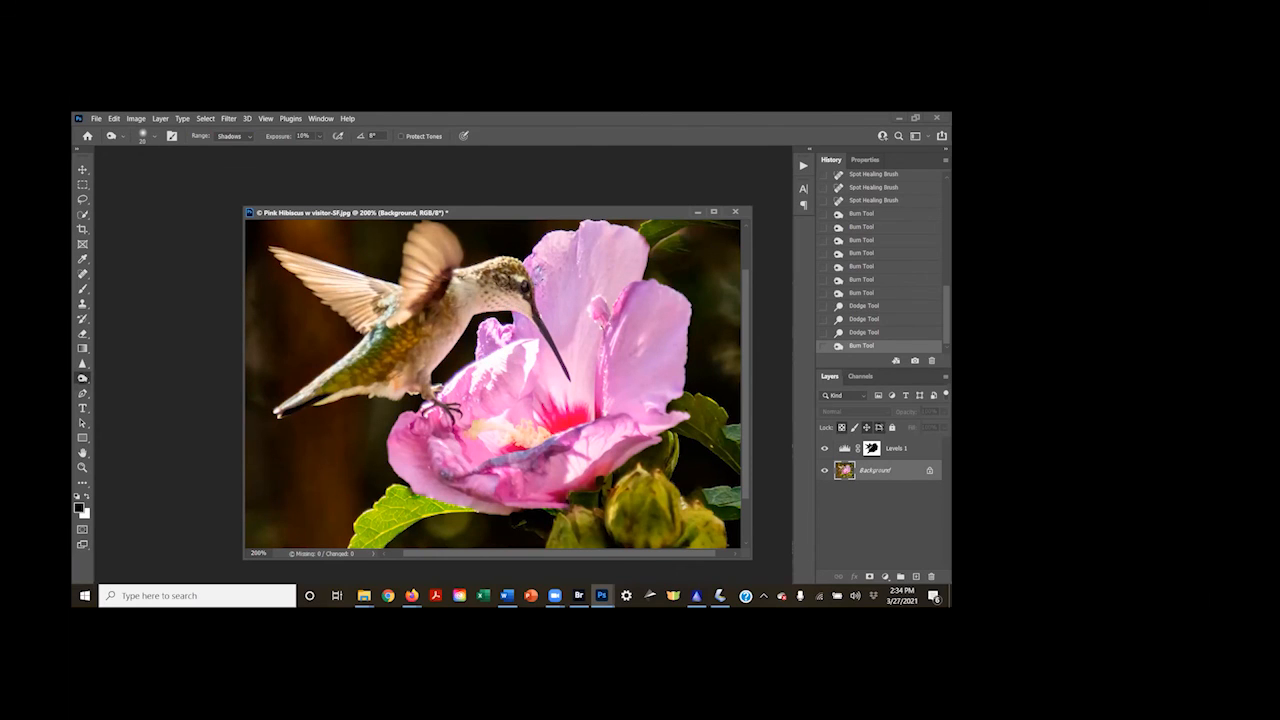
pyautogui.click(512, 296)
# Compare the edited hibiscus photo with its history states before dodging and at opening, restoring the latest Burn state
pyautogui.click(869, 281)
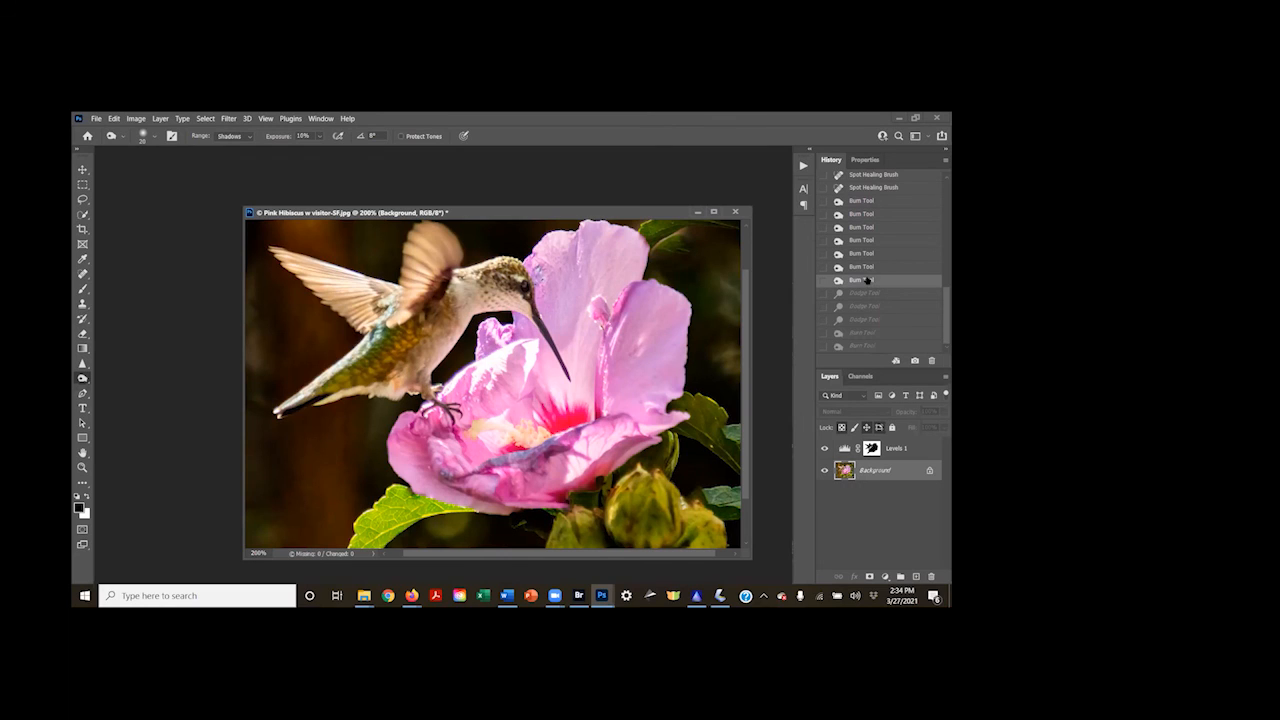
pyautogui.click(845, 347)
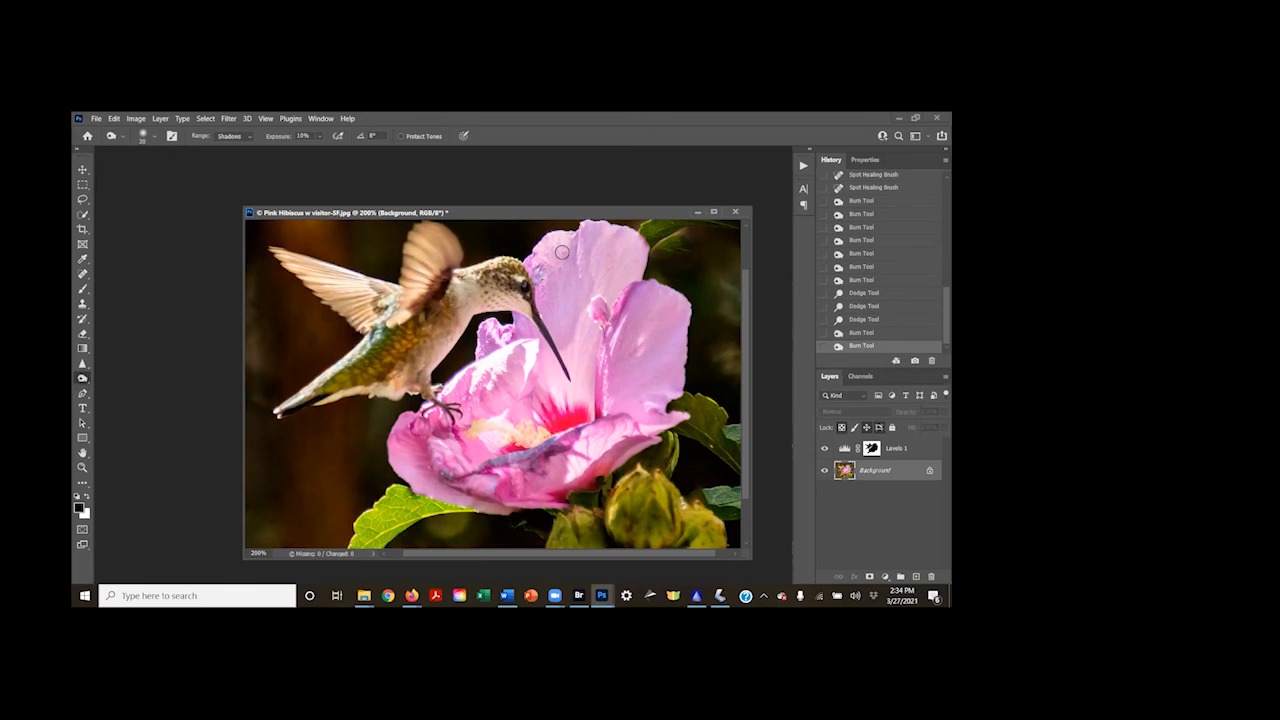
pyautogui.hotkey('ctrl', '0')
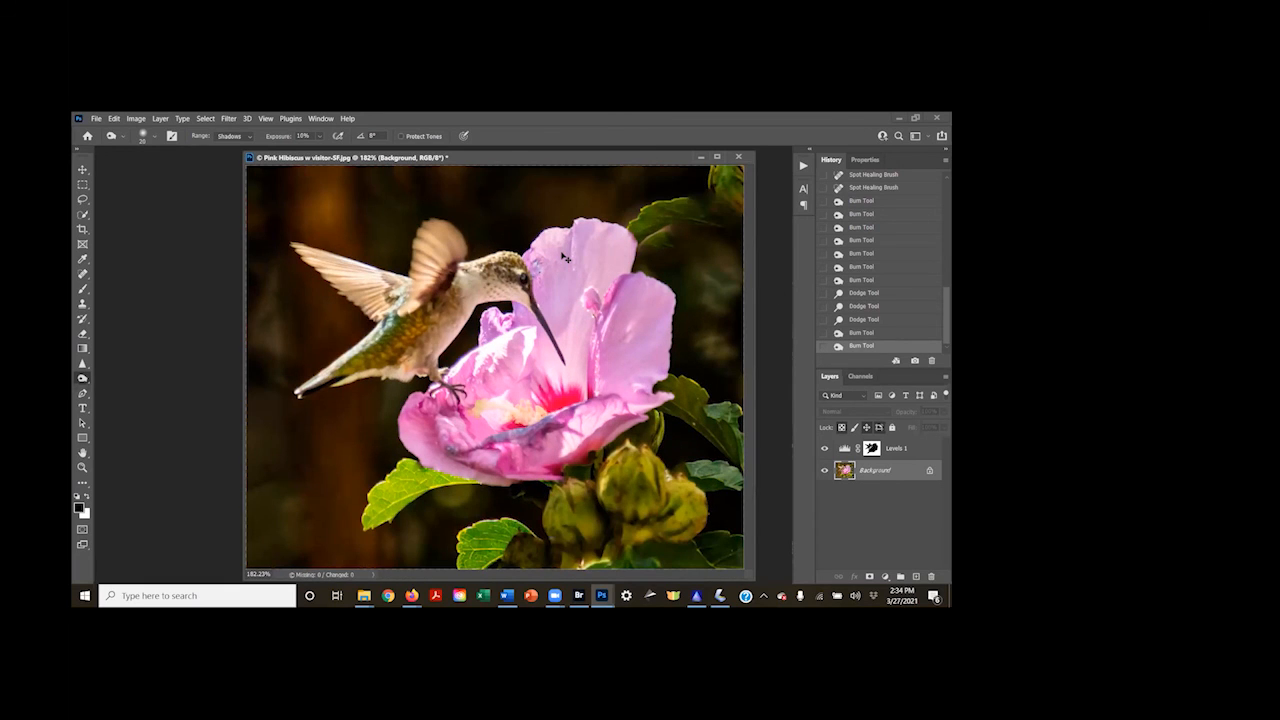
pyautogui.hotkey('ctrl', '1')
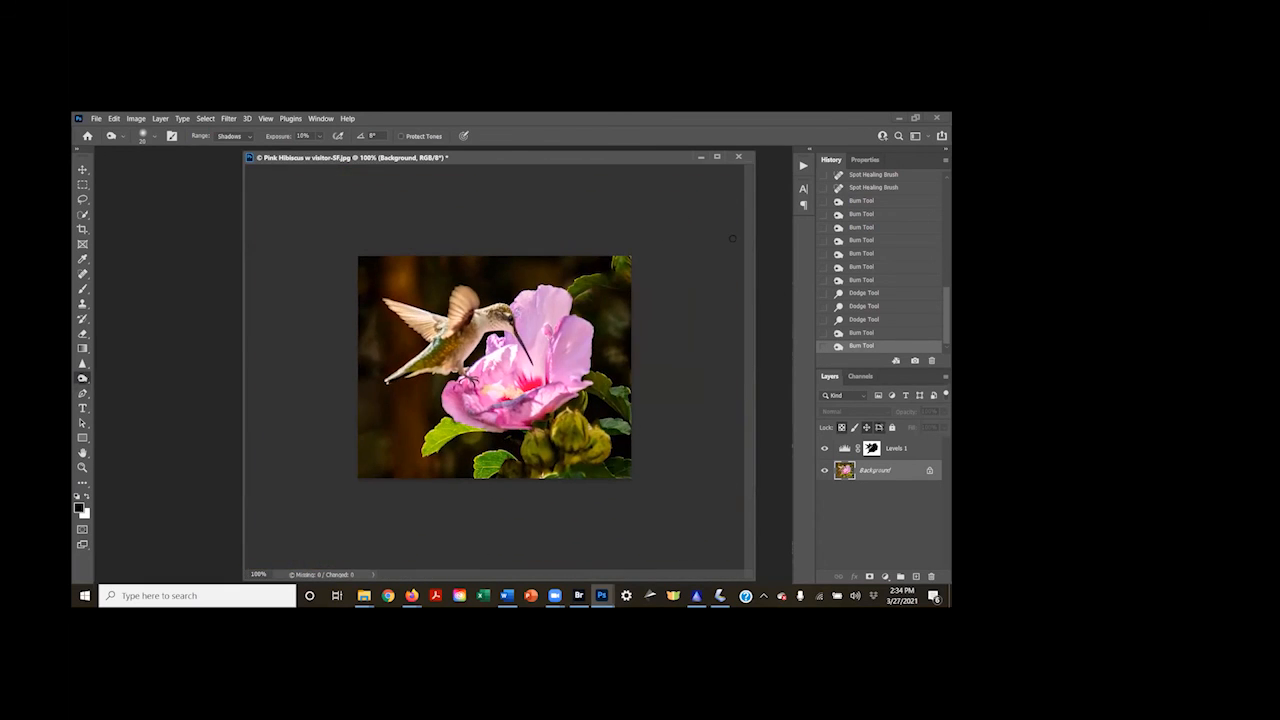
pyautogui.moveTo(940, 294); pyautogui.dragTo(916, 188)
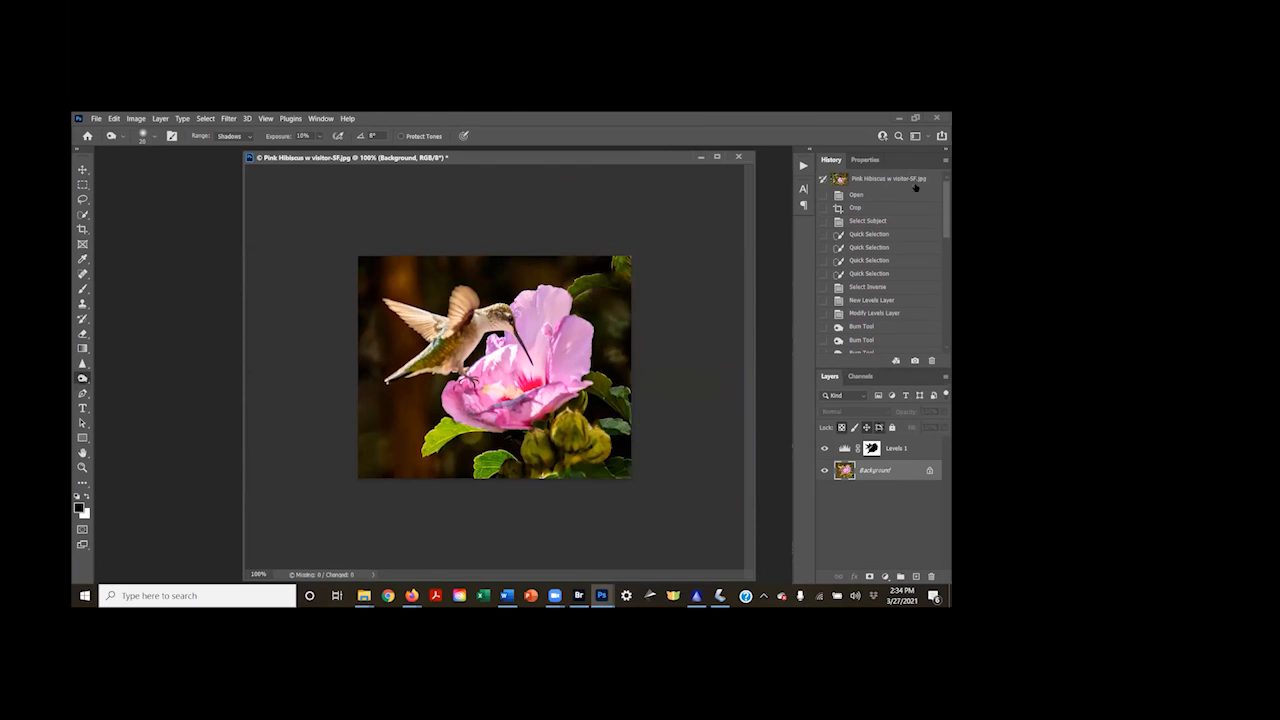
pyautogui.click(862, 195)
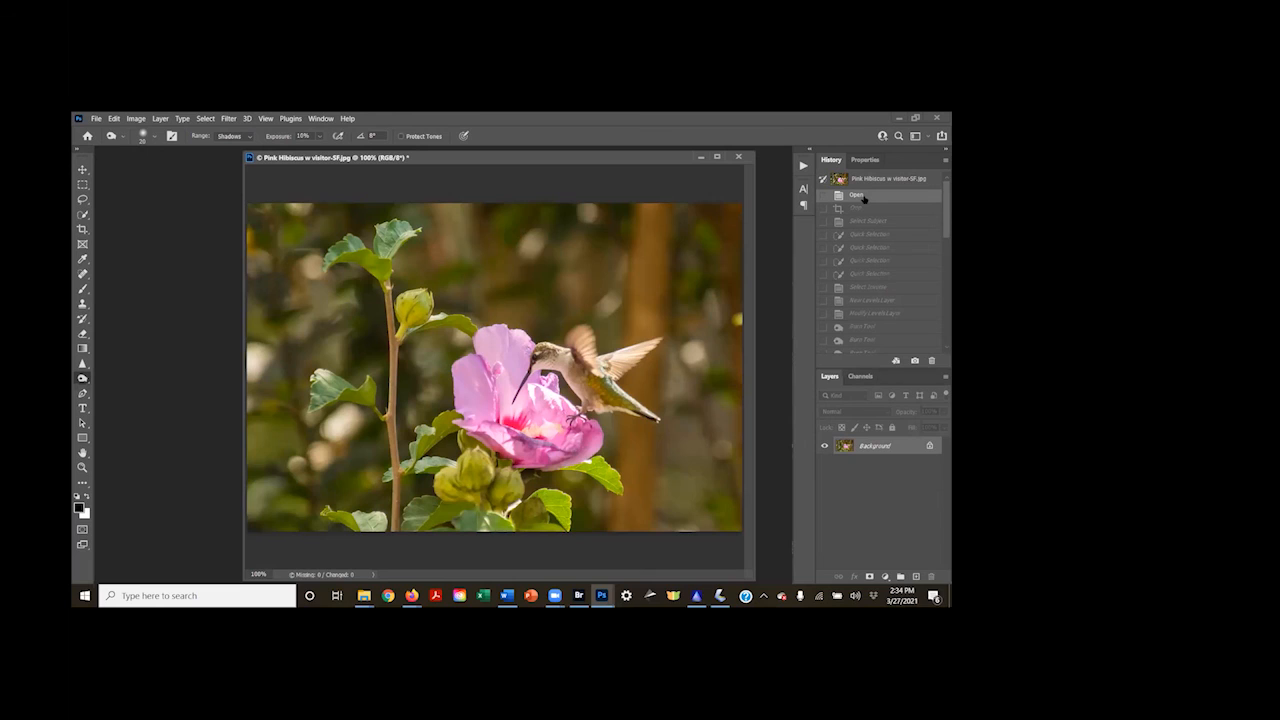
pyautogui.hotkey('ctrl', 'z')
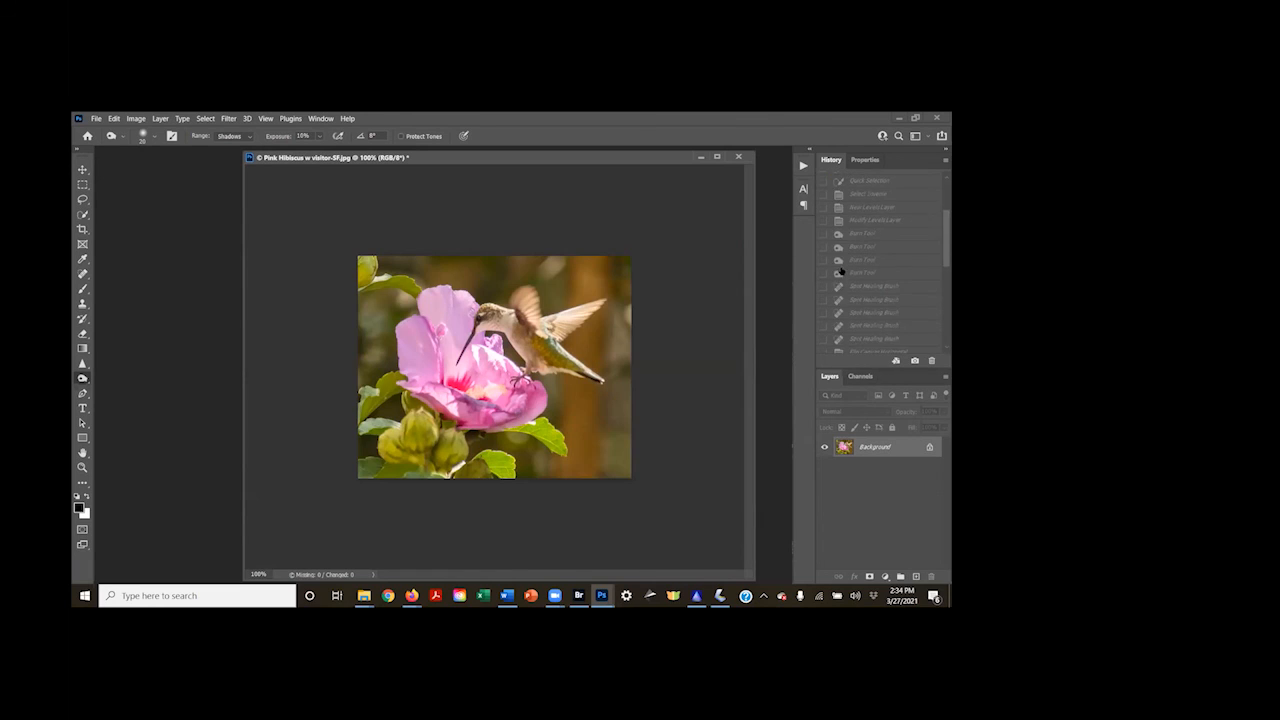
pyautogui.scroll(-5, 840, 270)
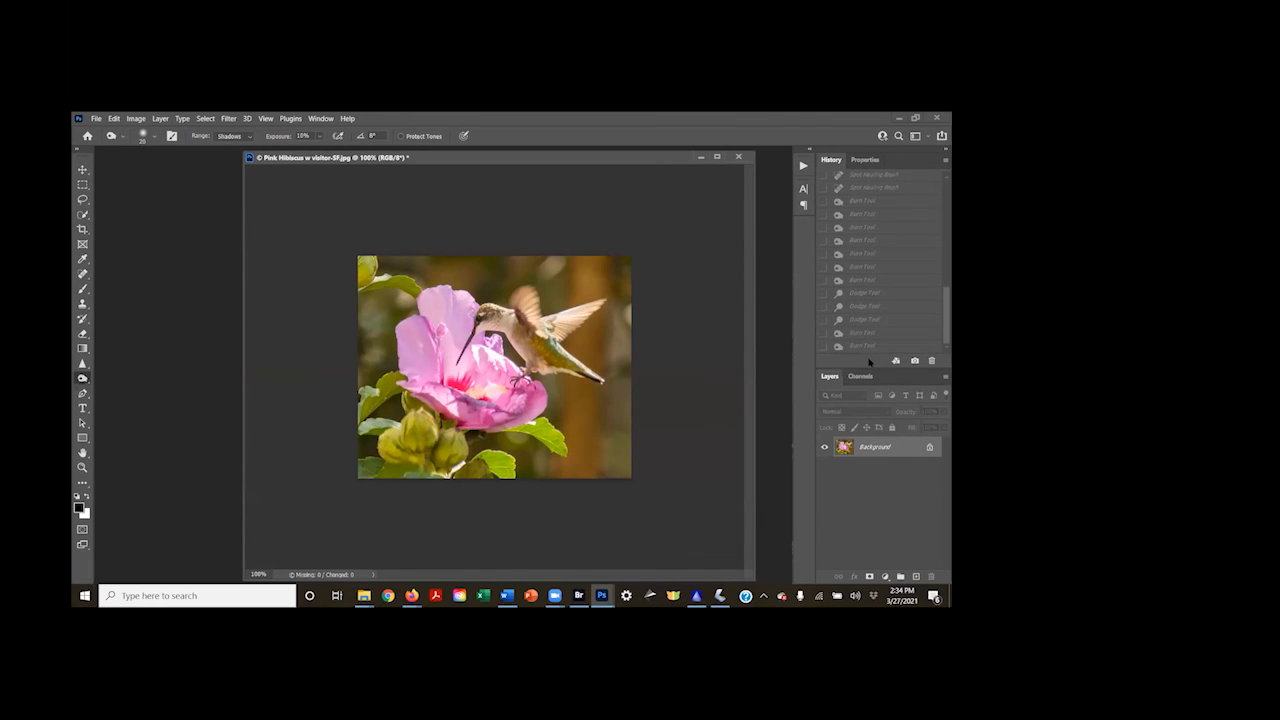
pyautogui.click(863, 346)
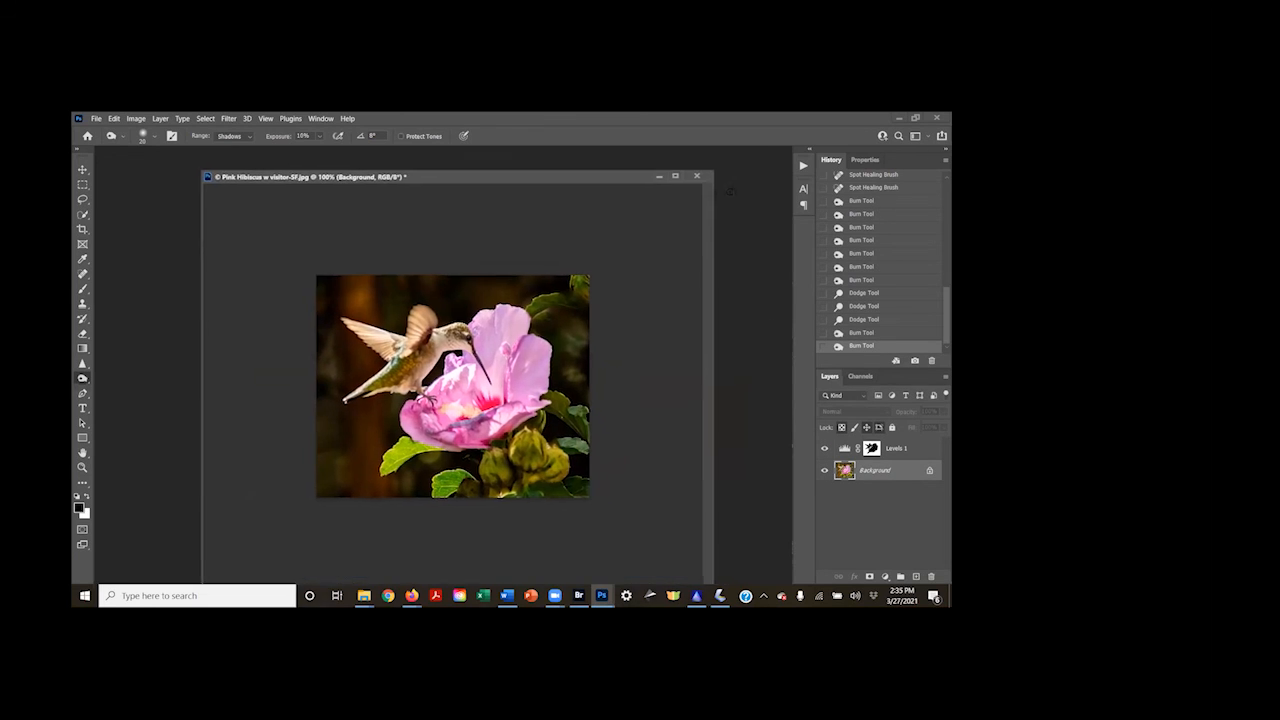
# Close the hibiscus photo without saving, and open SunnyDays-JM.jpg from Bridge into Photoshop
pyautogui.click(704, 186)
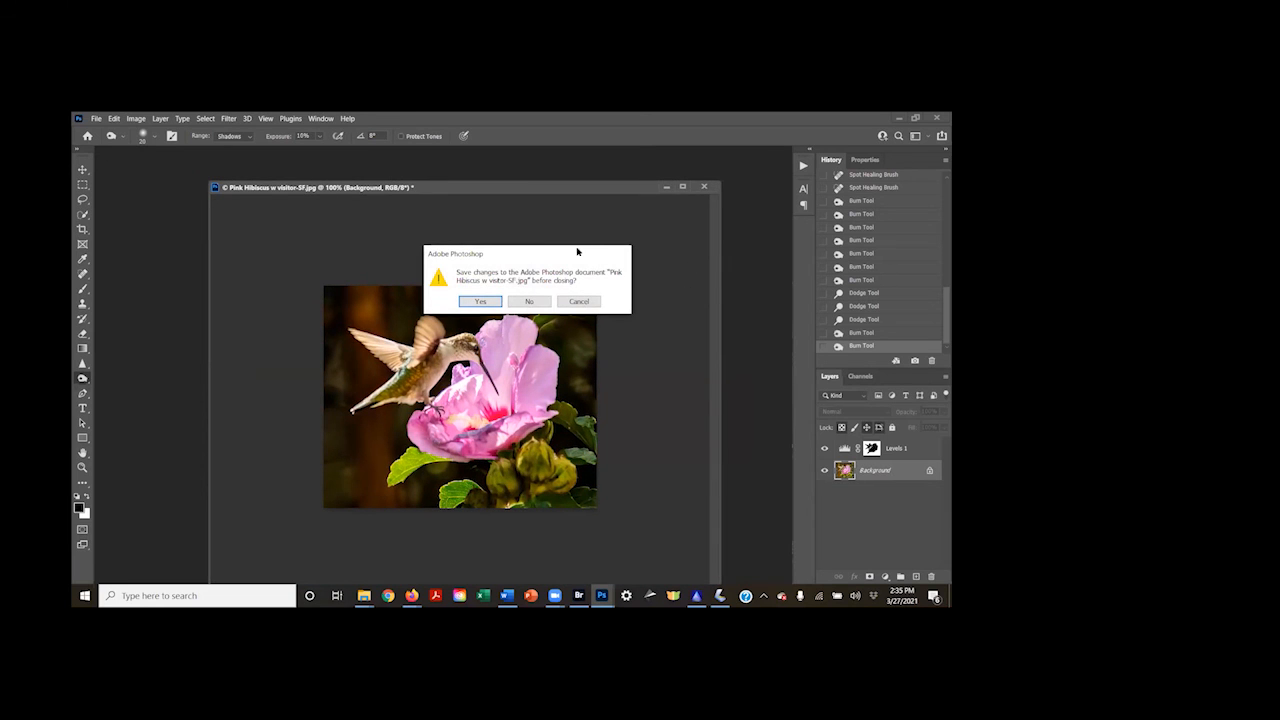
pyautogui.click(530, 301)
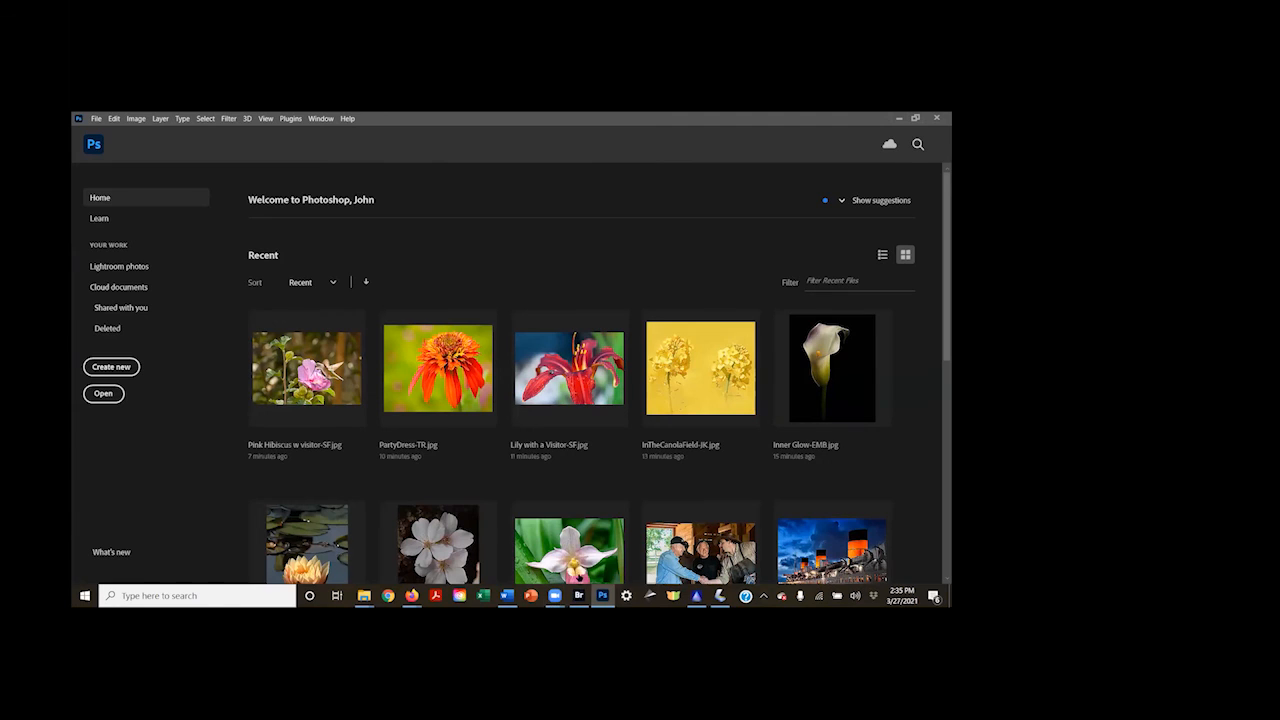
pyautogui.click(578, 596)
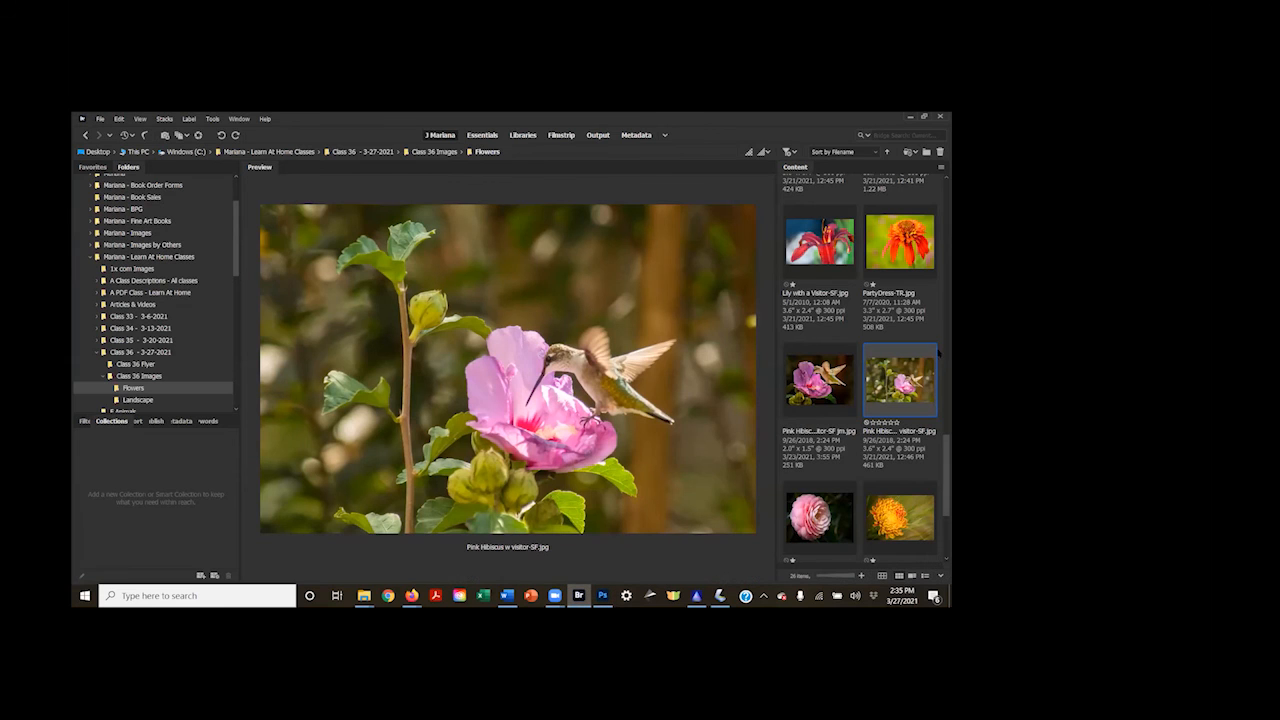
pyautogui.scroll(-3, 938, 366)
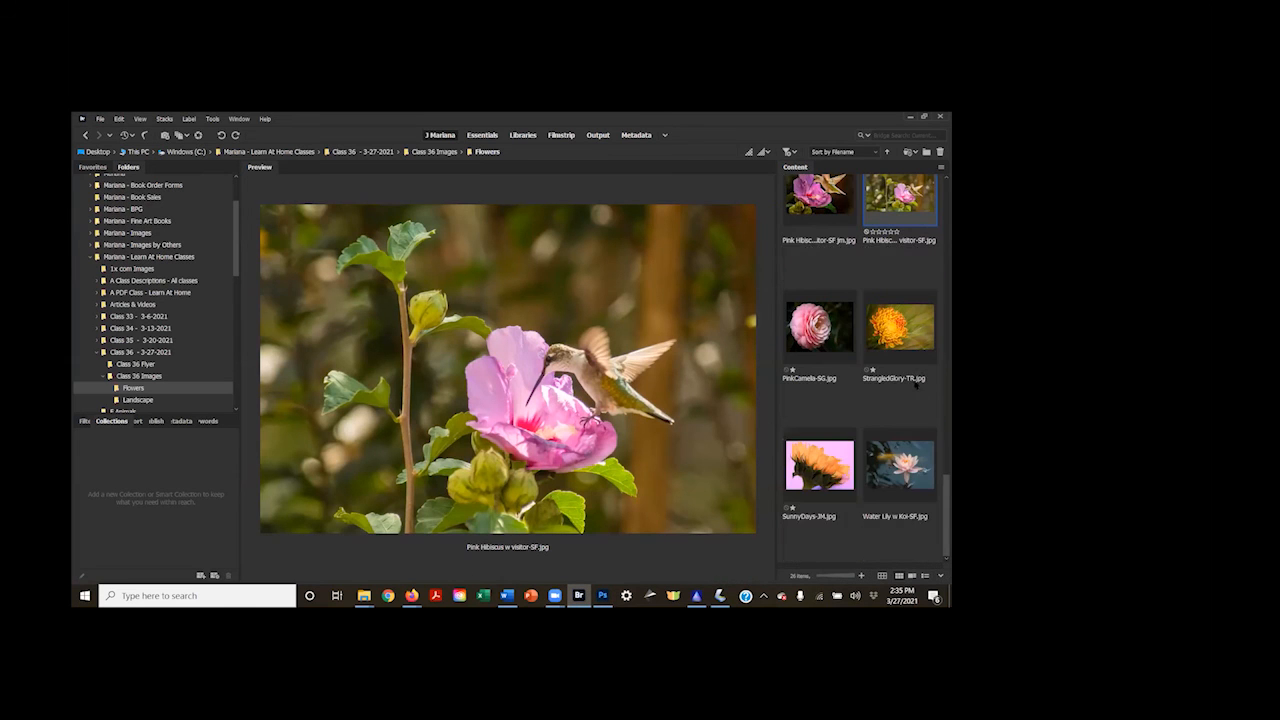
pyautogui.click(820, 466)
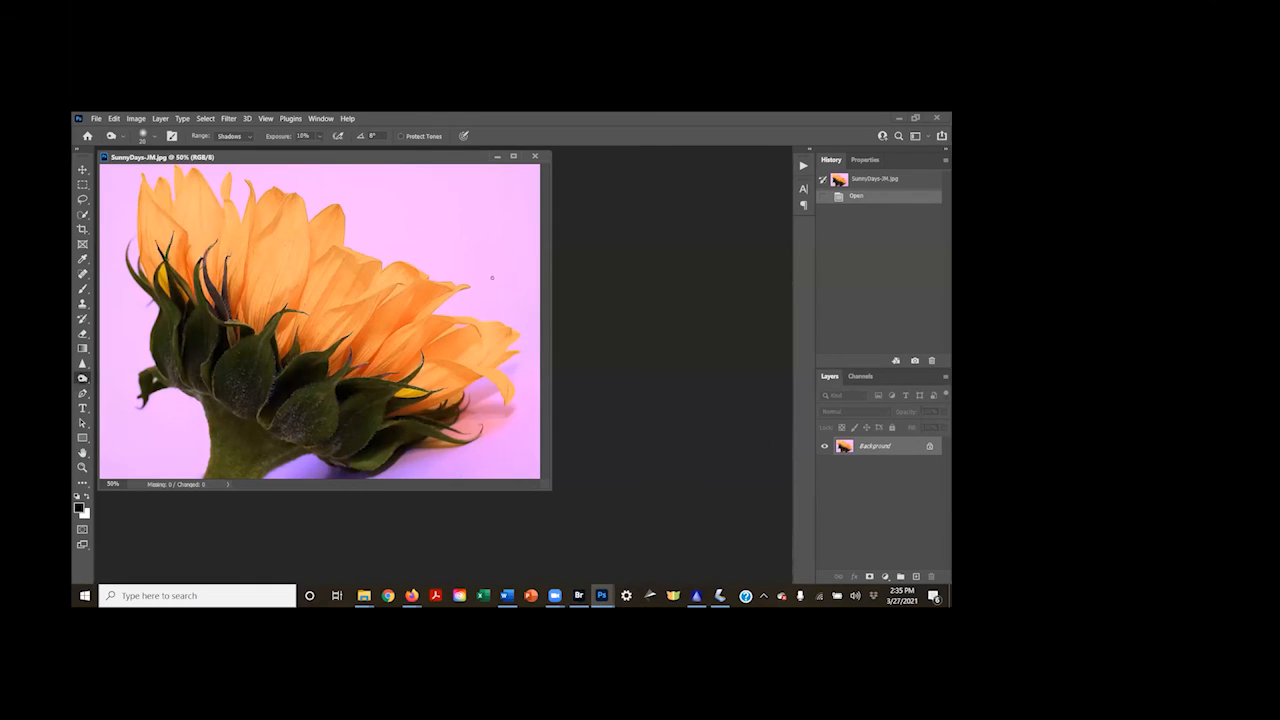
pyautogui.moveTo(410, 157); pyautogui.dragTo(552, 204)
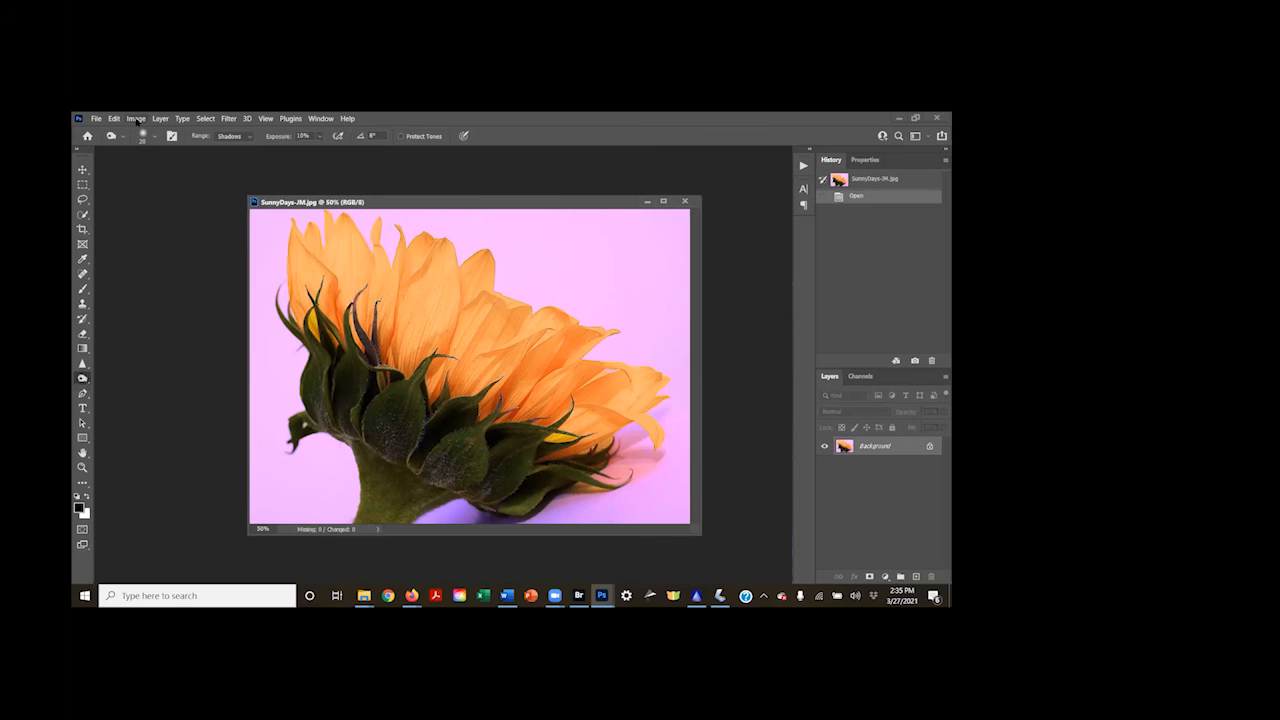
# Flip the sunflower image's canvas horizontally
pyautogui.click(136, 119)
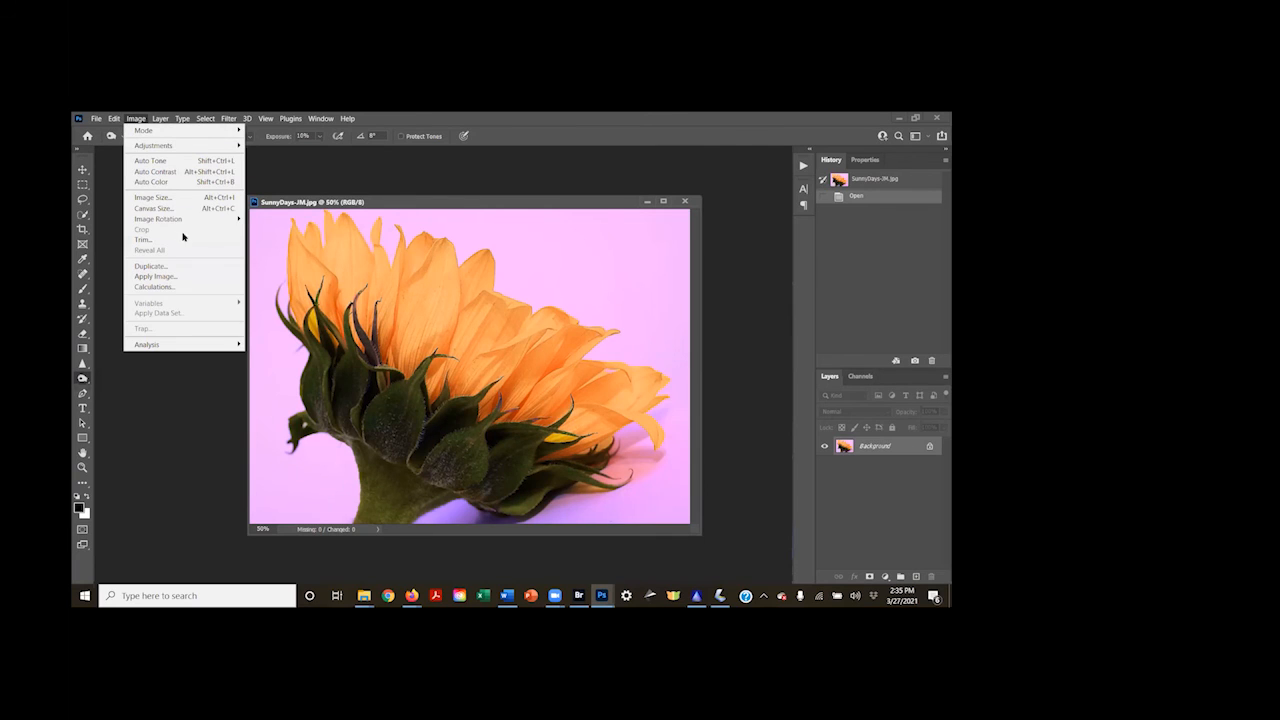
pyautogui.moveTo(208, 222)
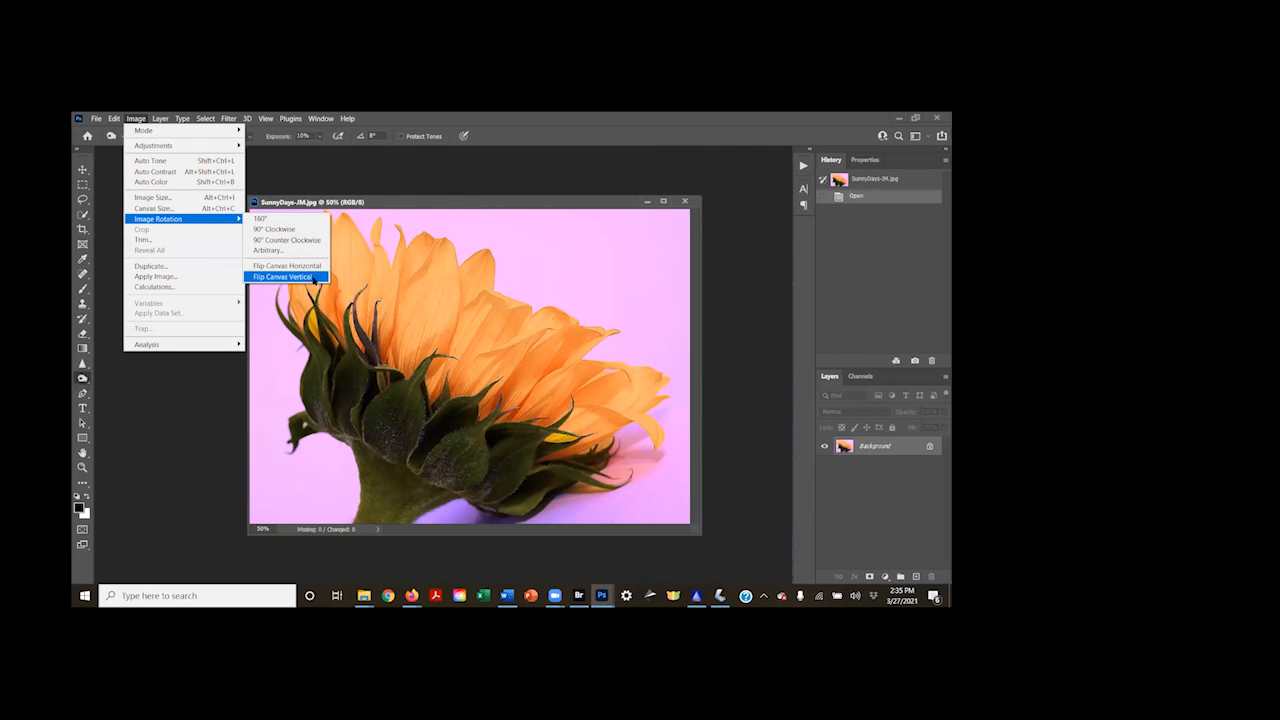
pyautogui.click(305, 266)
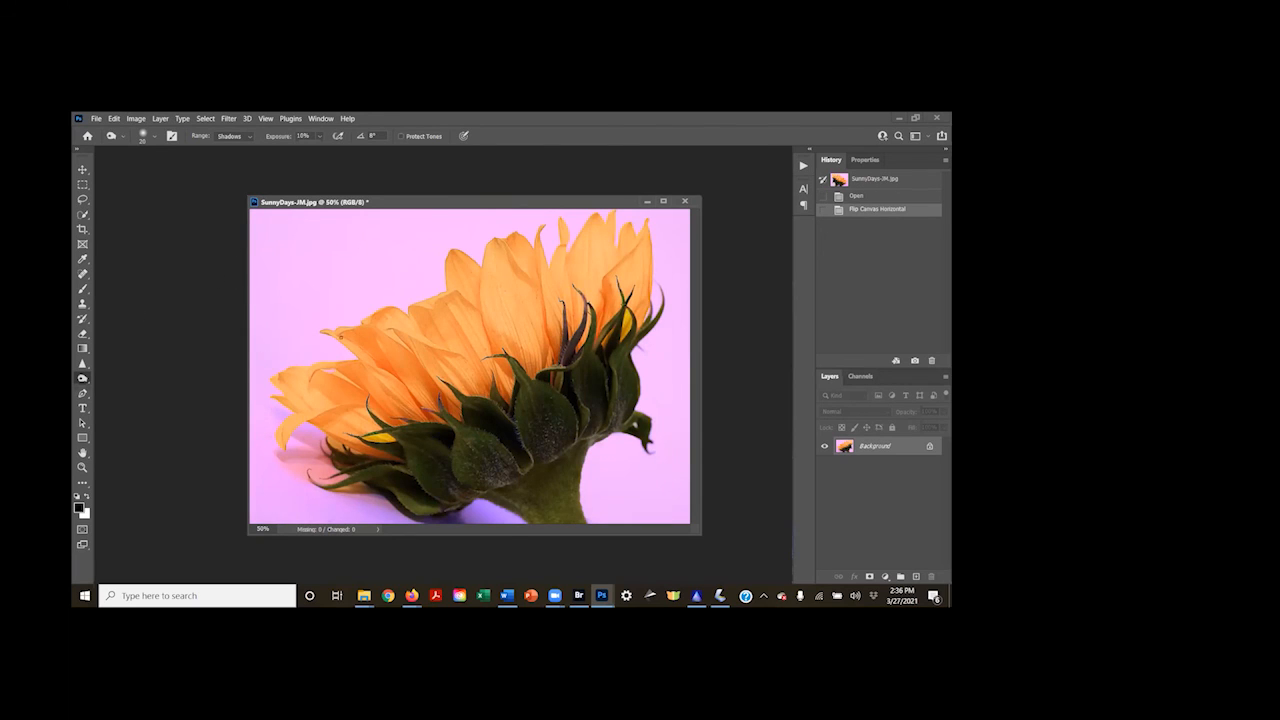
# Apply the Camera Raw Filter to the sunflower with Texture +22 and Clarity +36
pyautogui.click(228, 119)
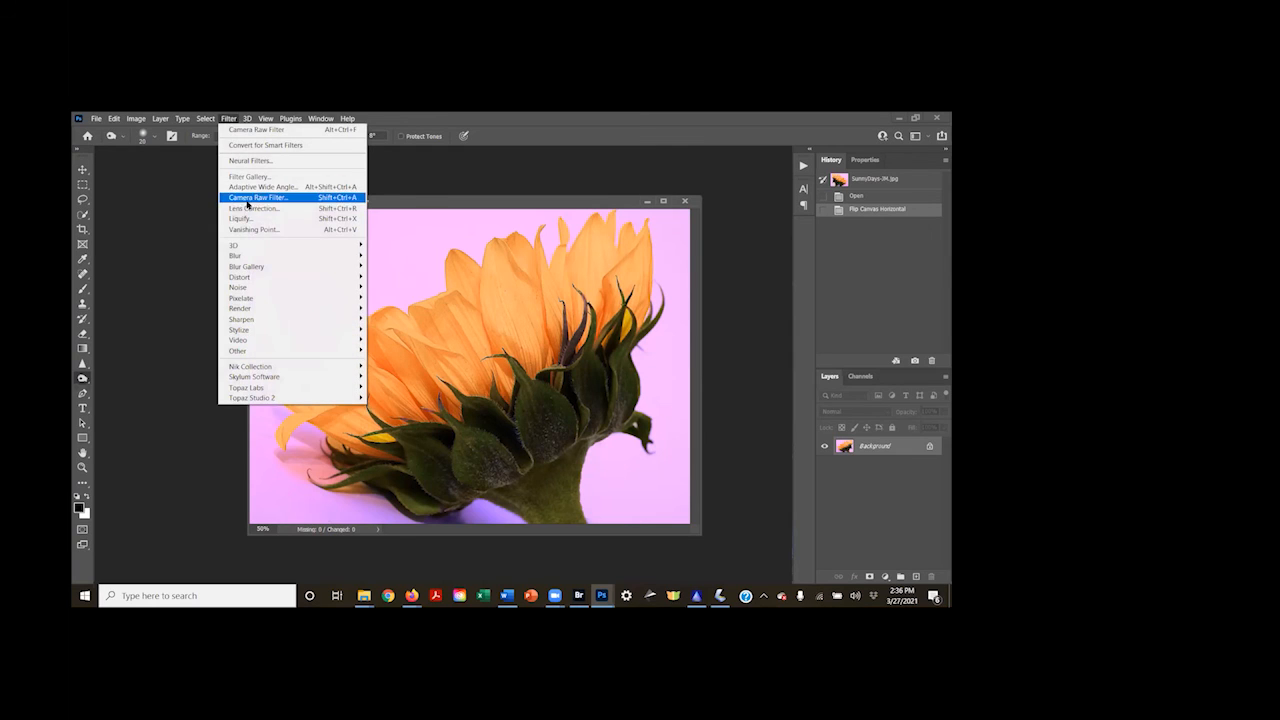
pyautogui.press('Escape')
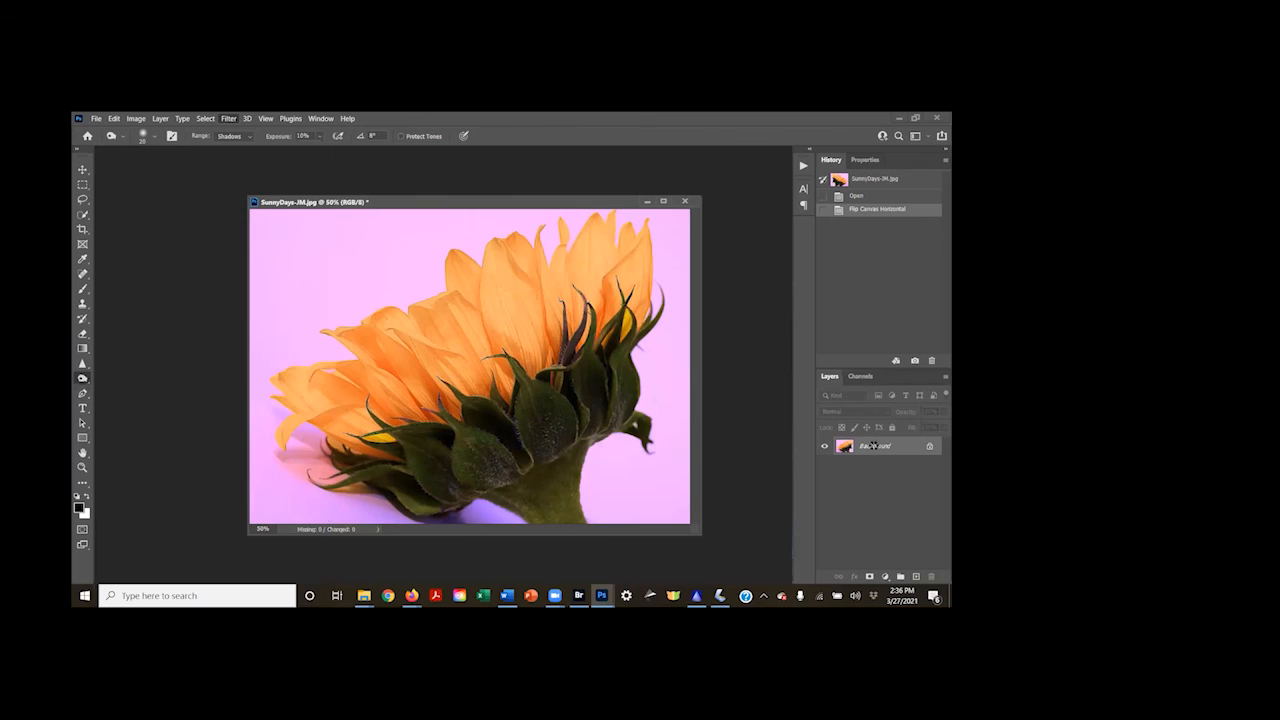
pyautogui.hotkey('ctrl', 'shift', 'a')
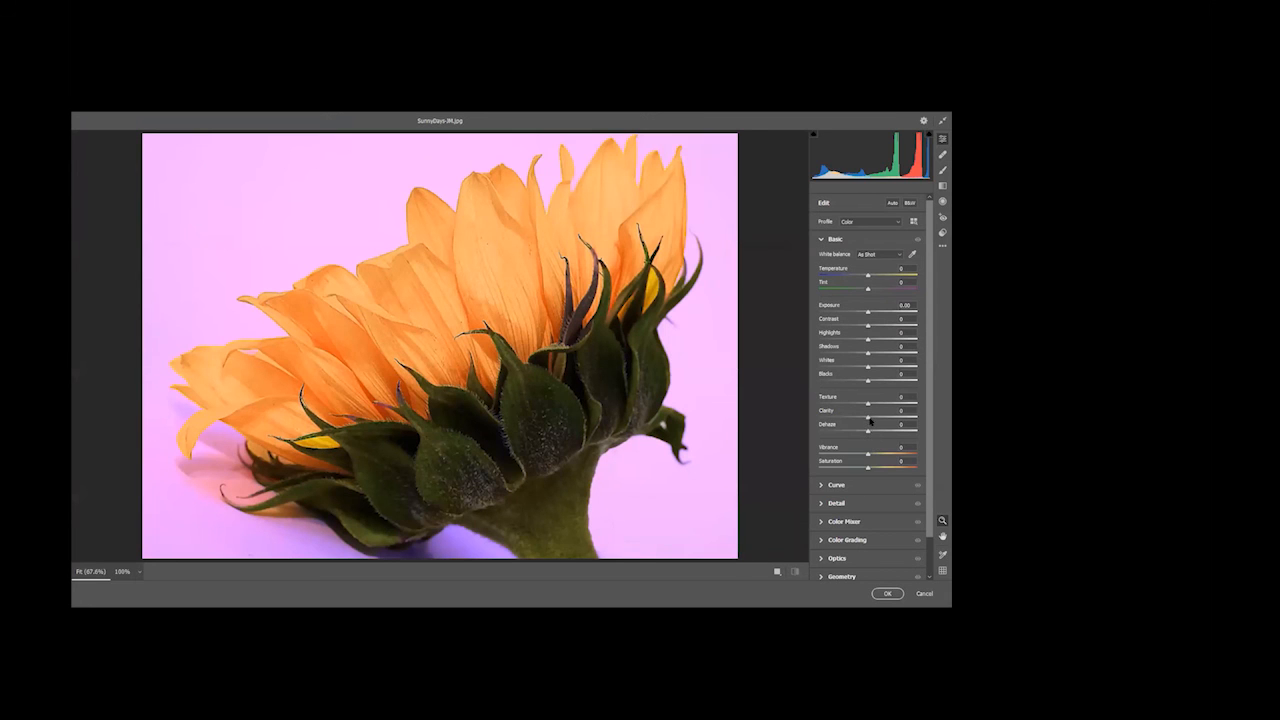
pyautogui.moveTo(867, 416)
pyautogui.mouseDown()
pyautogui.moveTo(885, 416)
pyautogui.moveTo(880, 403)
pyautogui.mouseUp()
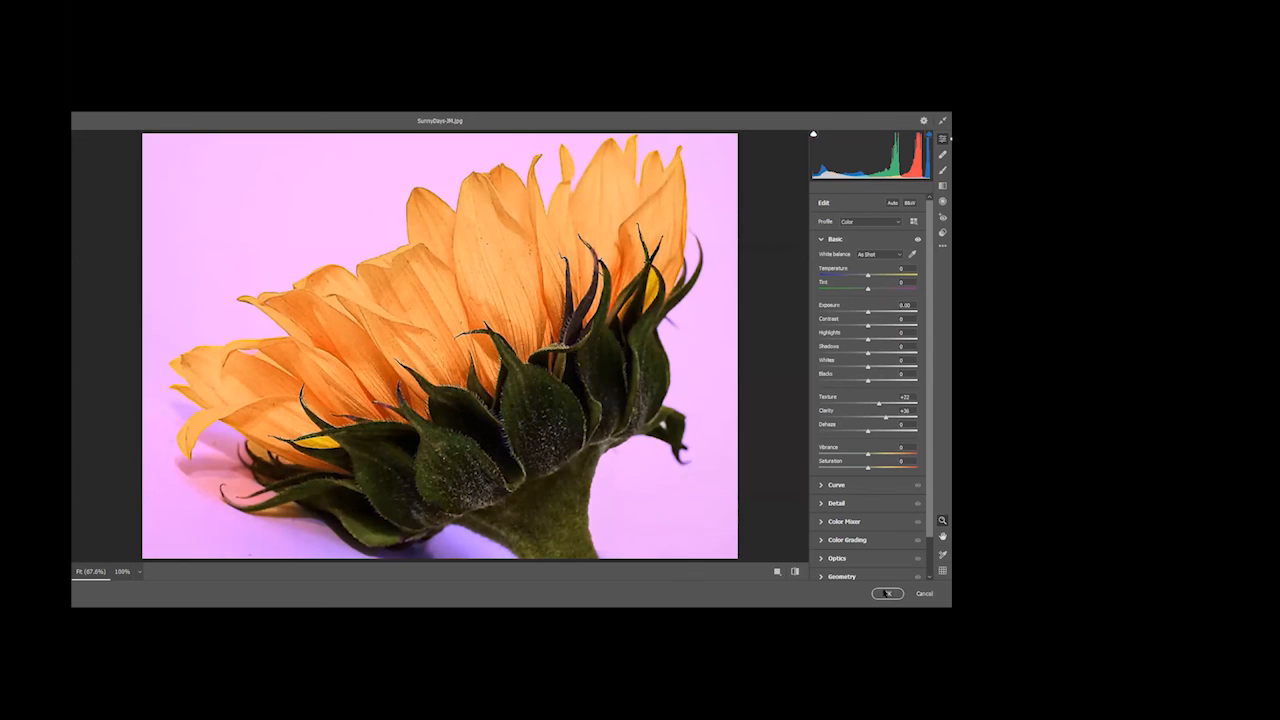
pyautogui.click(886, 593)
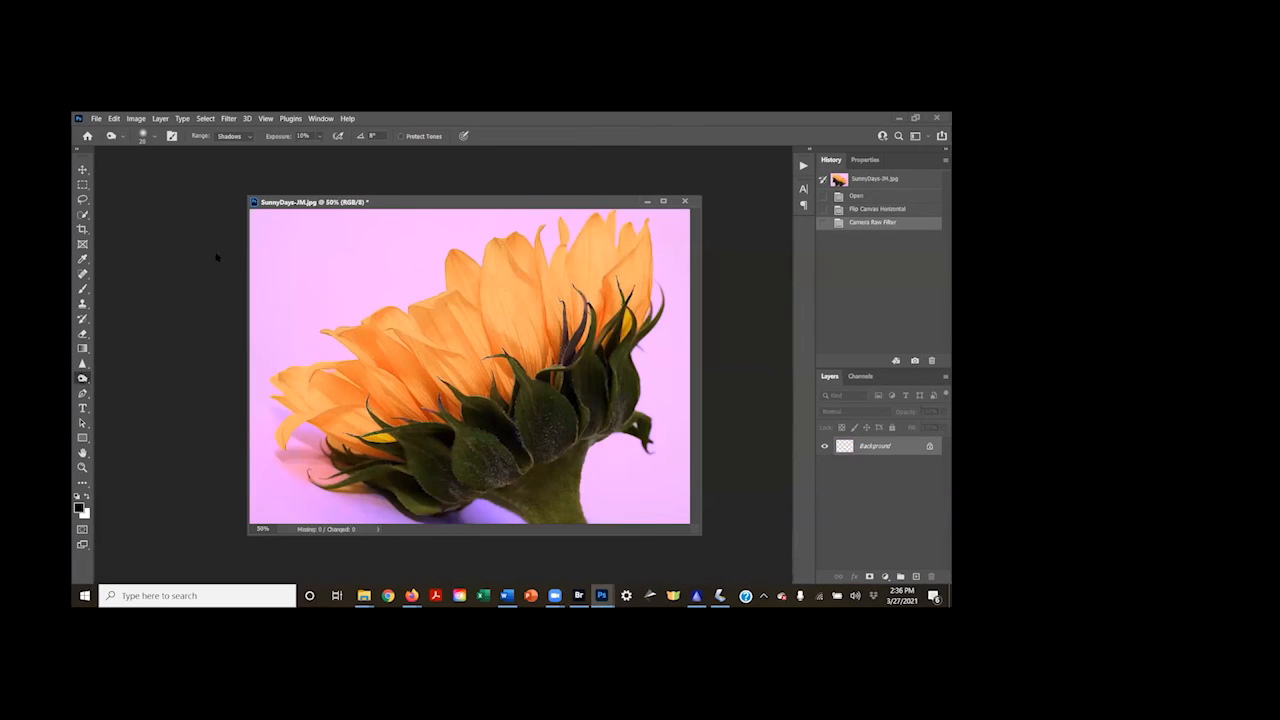
# Apply the Filter Gallery's Texturizer to the sunflower with Sandstone texture, 126% scaling, relief 17 and light from the top
pyautogui.click(229, 118)
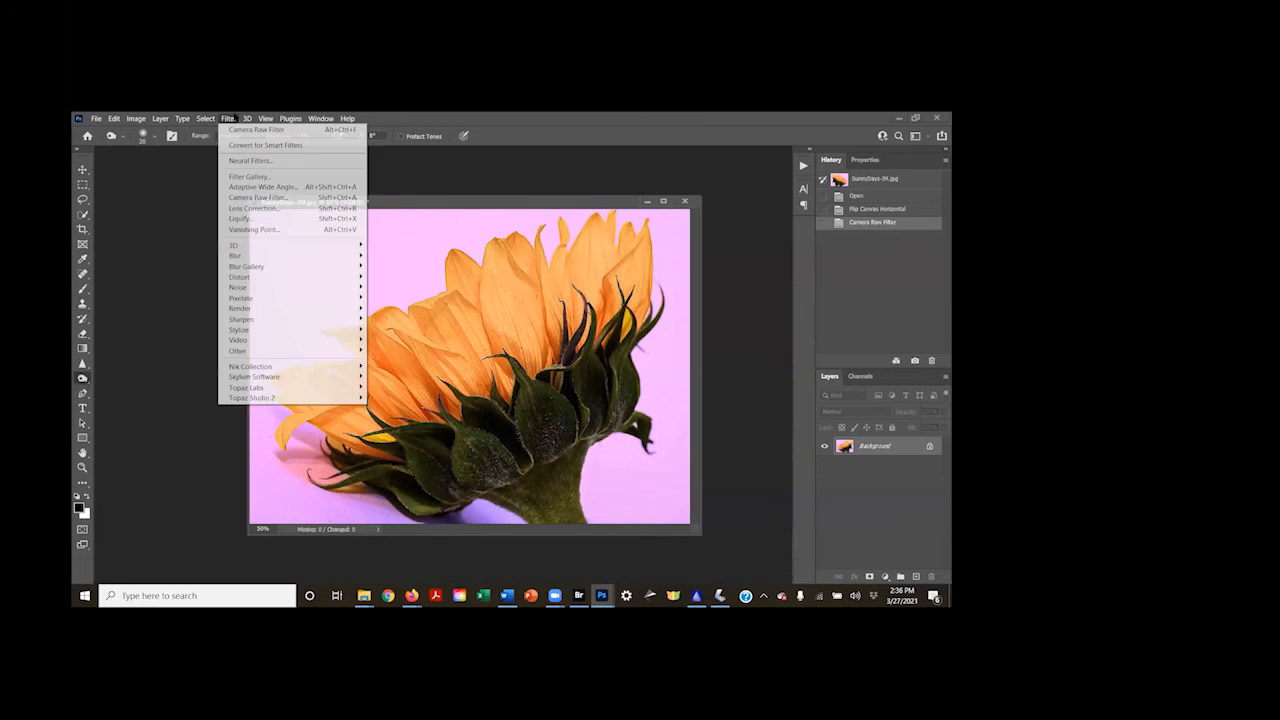
pyautogui.click(241, 176)
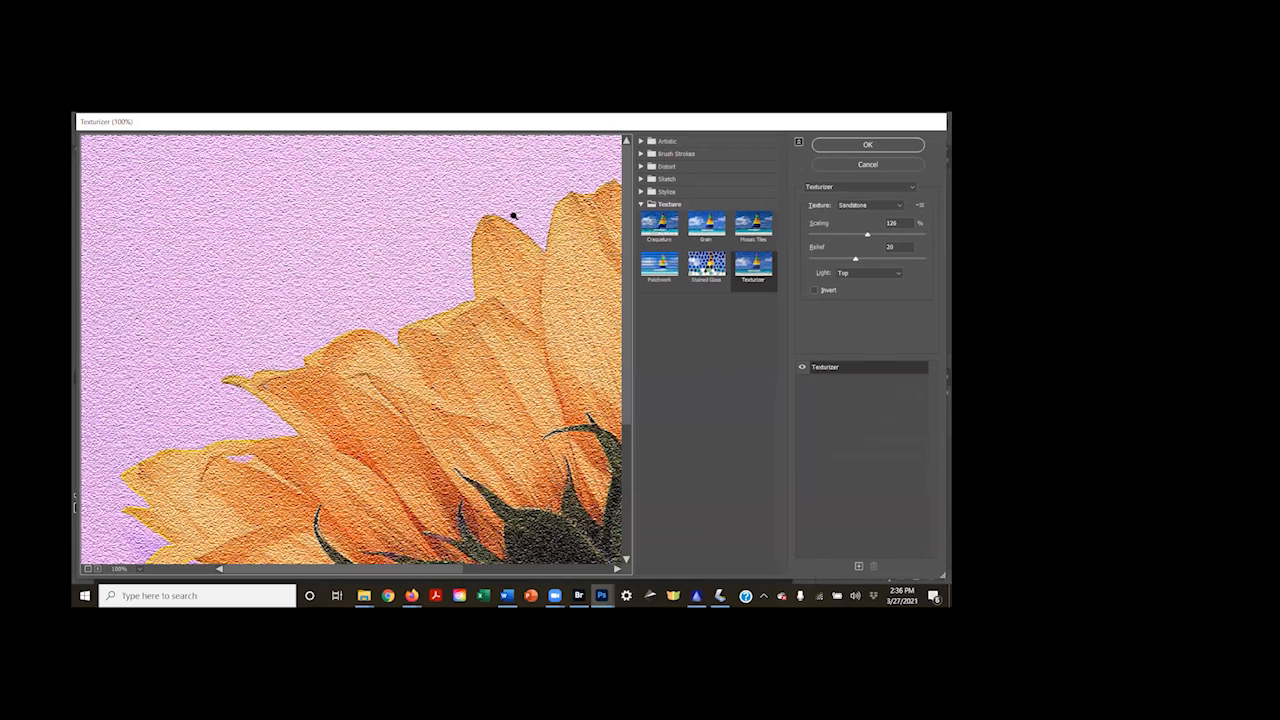
pyautogui.hotkey('ctrl', '0')
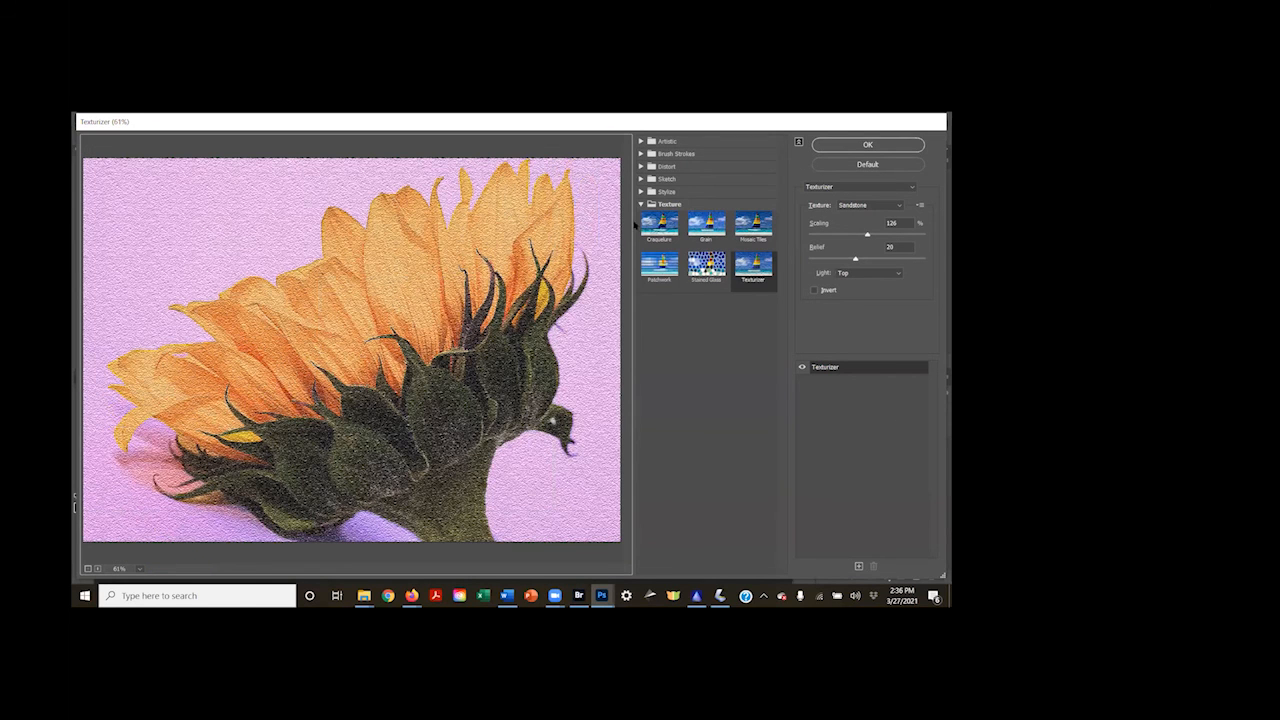
pyautogui.click(641, 204)
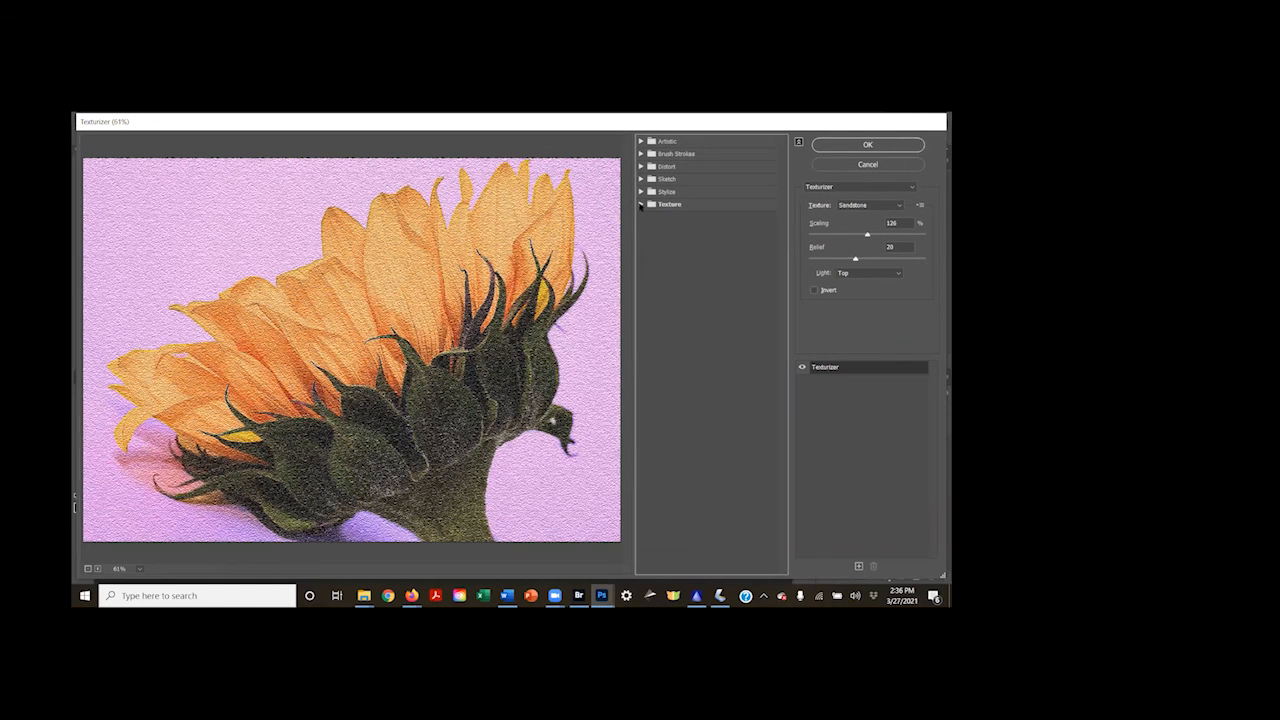
pyautogui.click(641, 204)
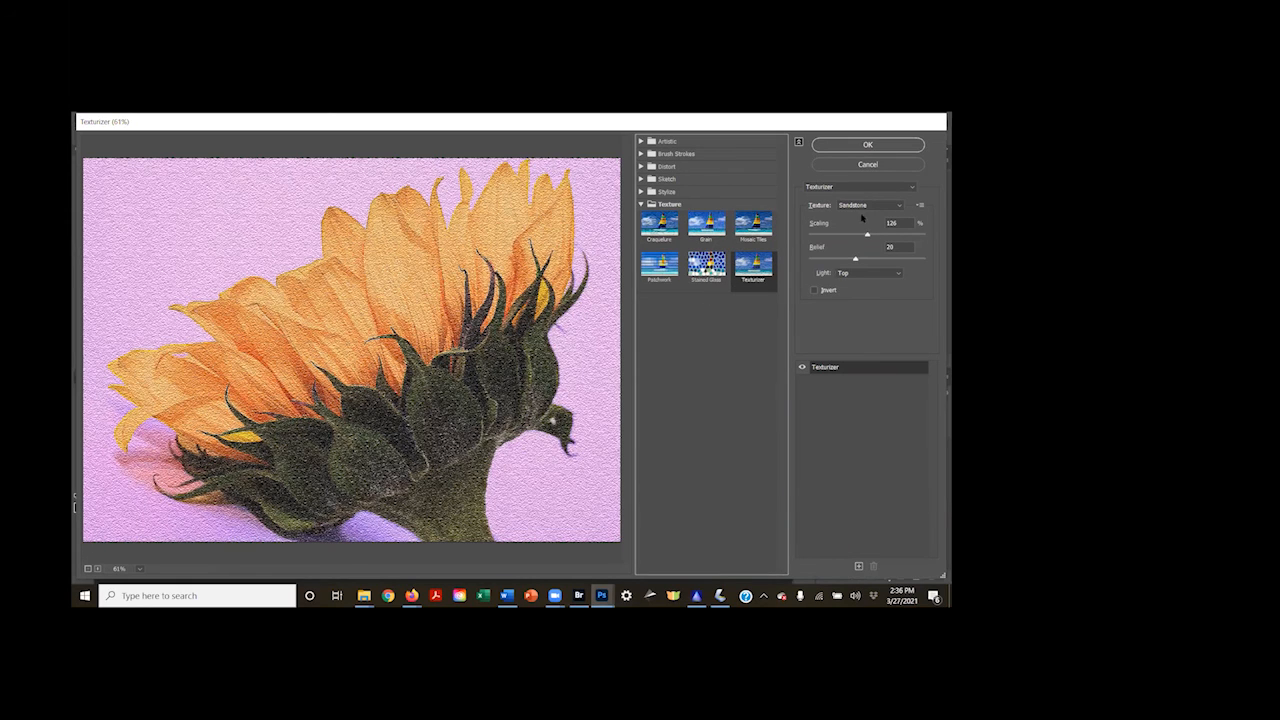
pyautogui.moveTo(855, 261); pyautogui.dragTo(833, 259)
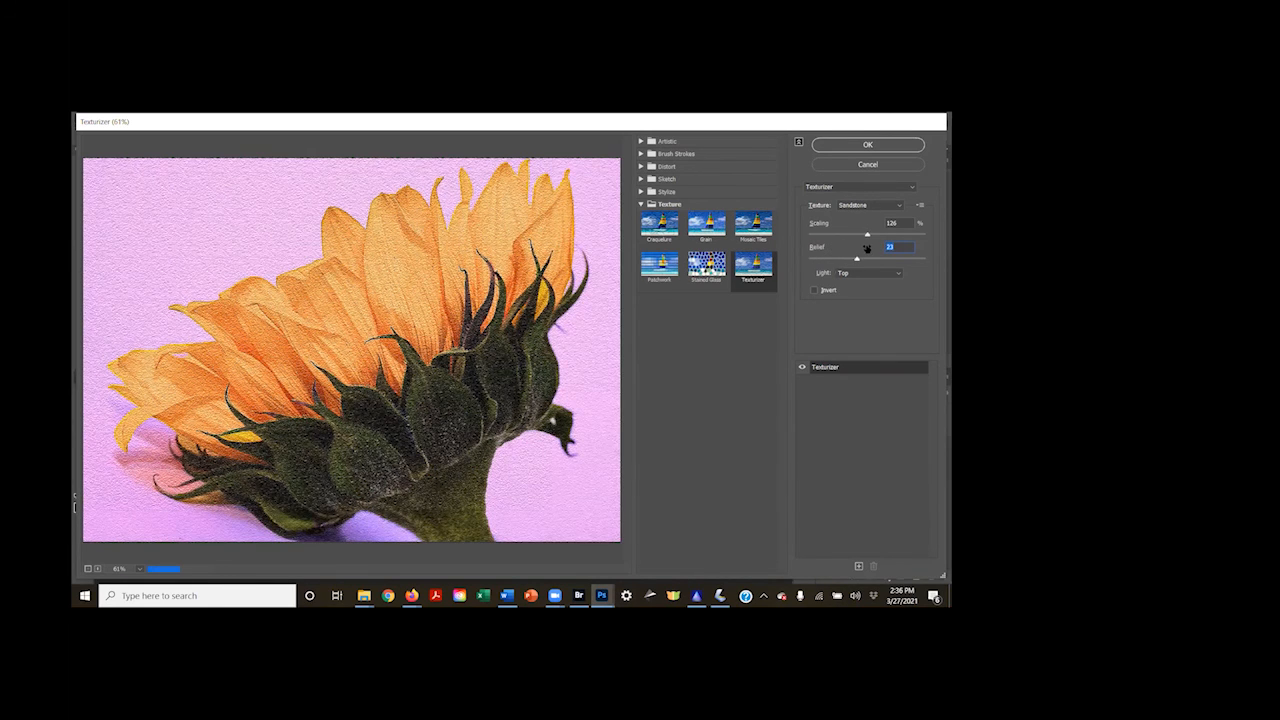
pyautogui.moveTo(866, 249); pyautogui.dragTo(849, 249)
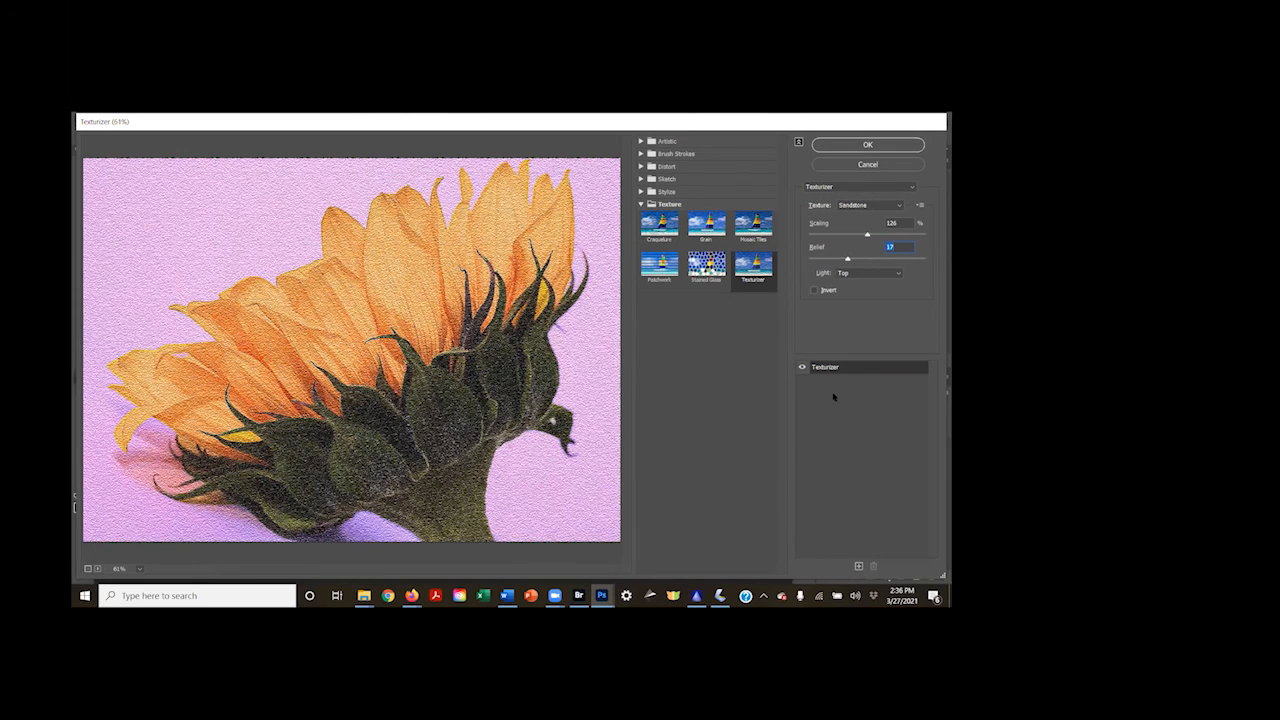
pyautogui.click(868, 145)
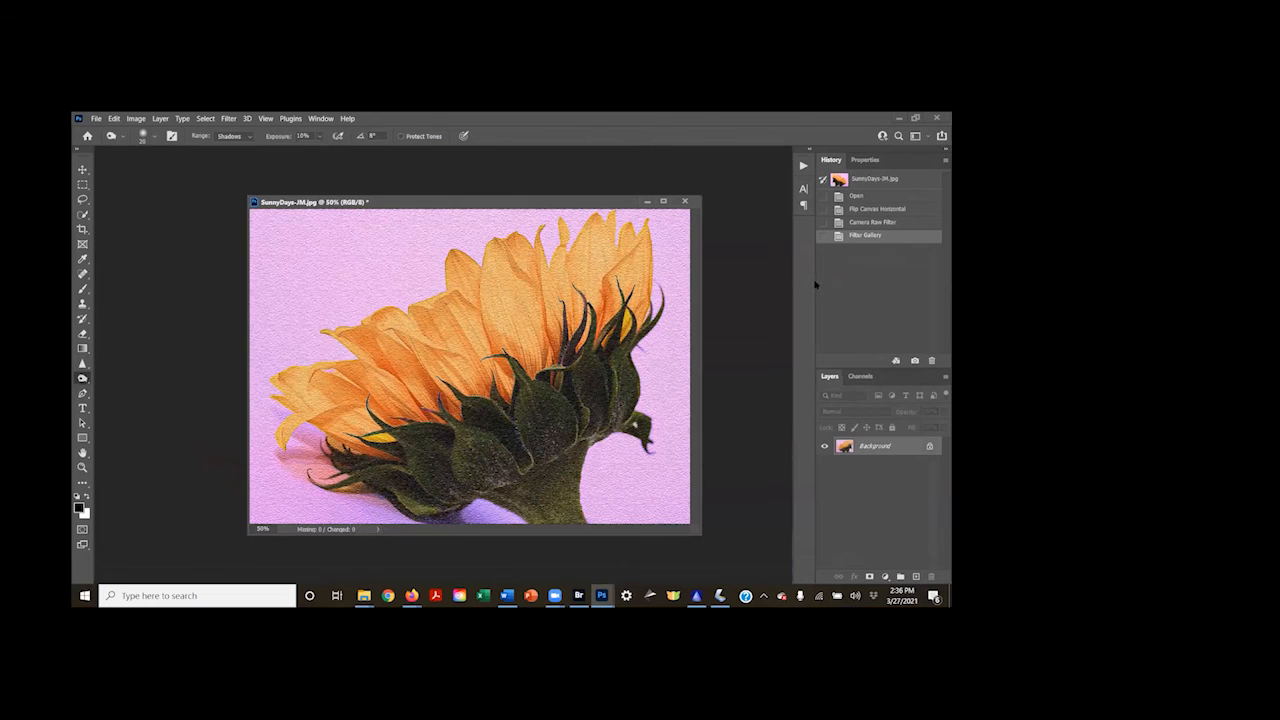
# Add a Levels adjustment layer above the sunflower and set its midtone value to 0.83
pyautogui.click(885, 577)
pyautogui.click(874, 425)
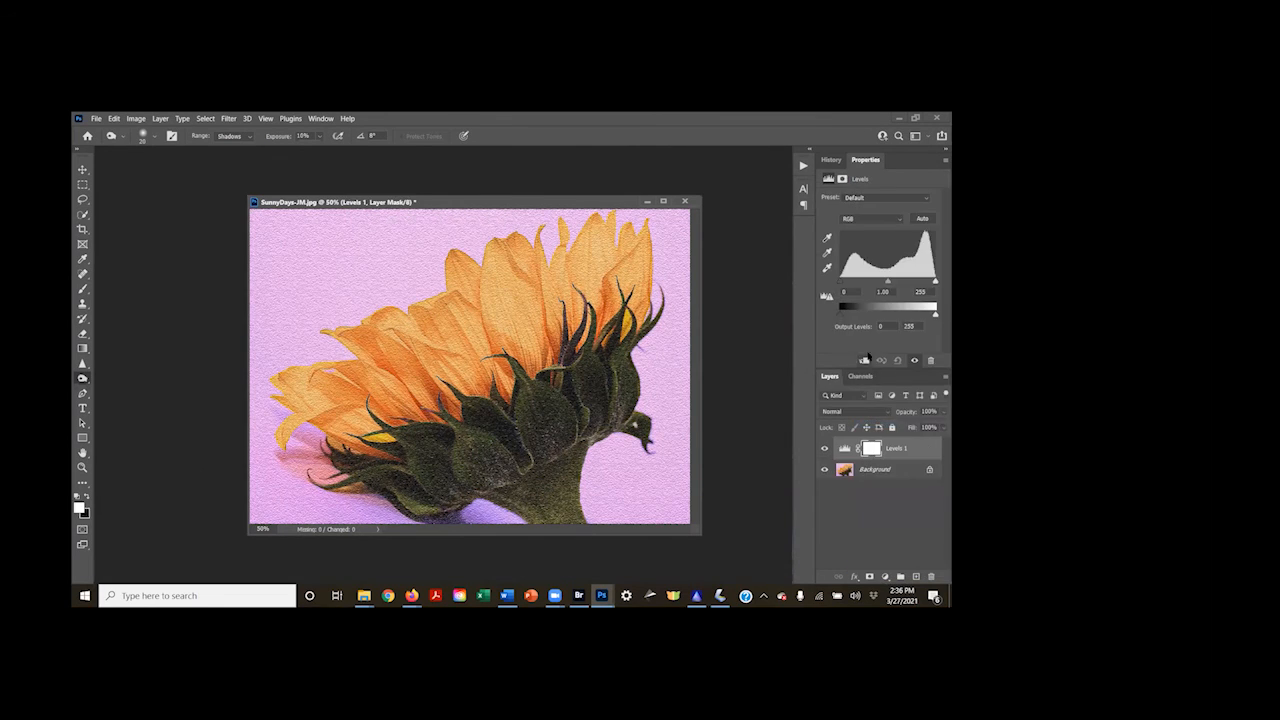
pyautogui.moveTo(889, 285); pyautogui.dragTo(896, 285)
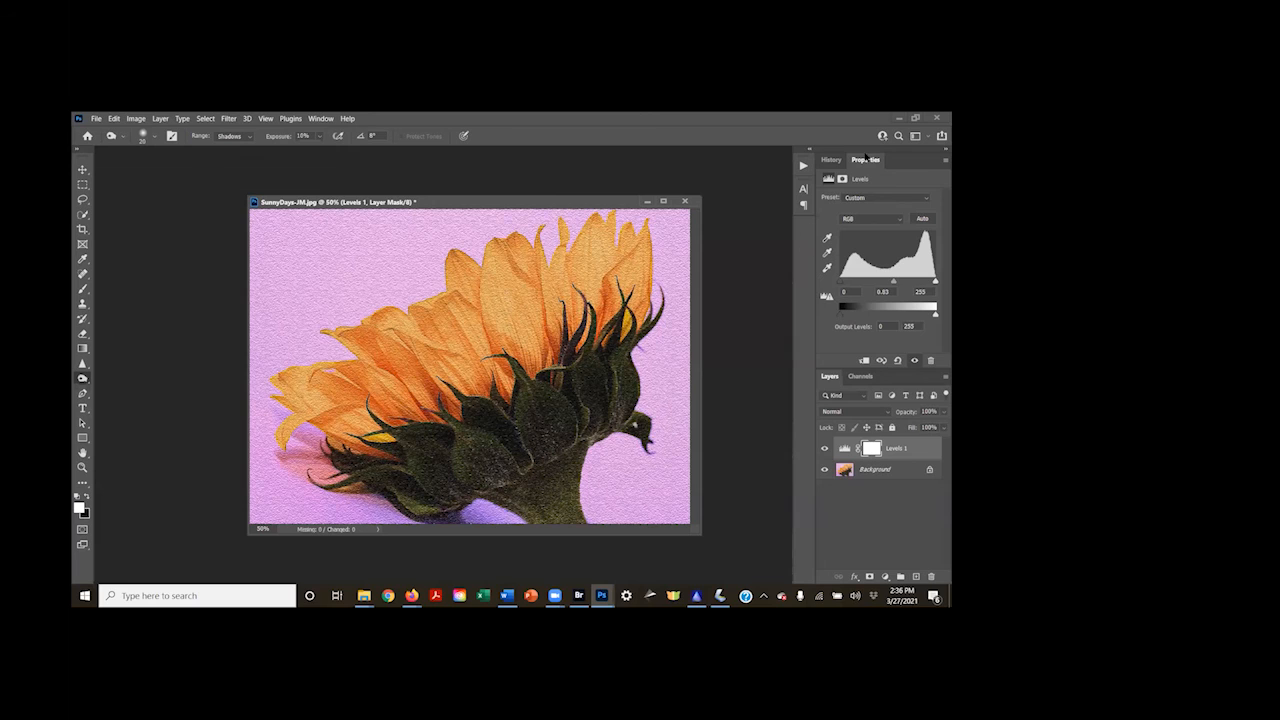
# Compare the textured sunflower with its opened and flipped history states, restoring the latest Levels state
pyautogui.click(834, 161)
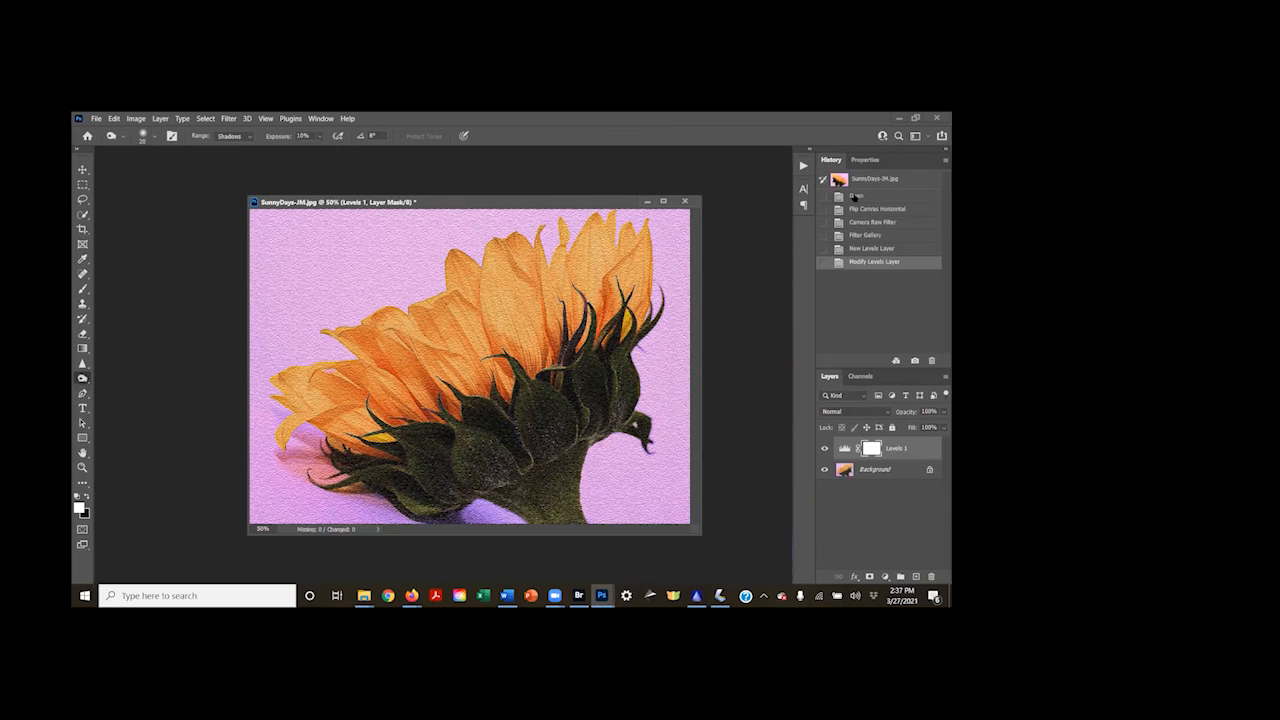
pyautogui.click(855, 196)
pyautogui.click(861, 211)
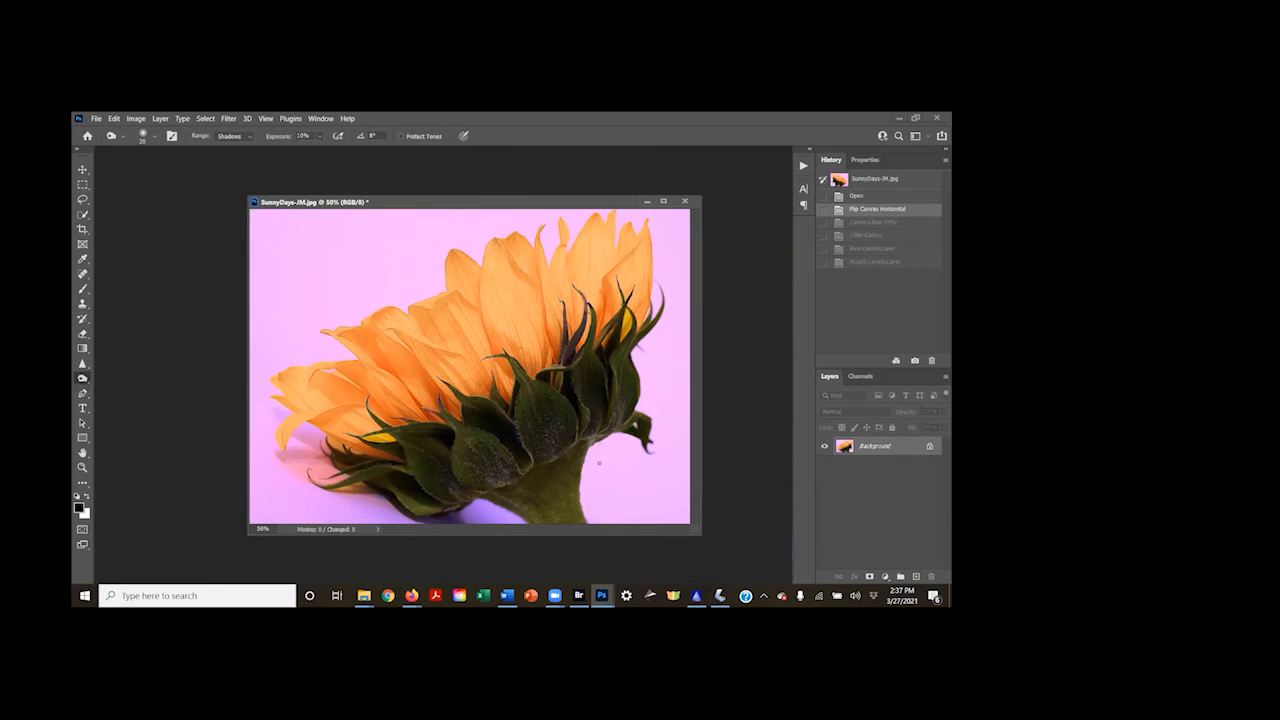
pyautogui.click(874, 262)
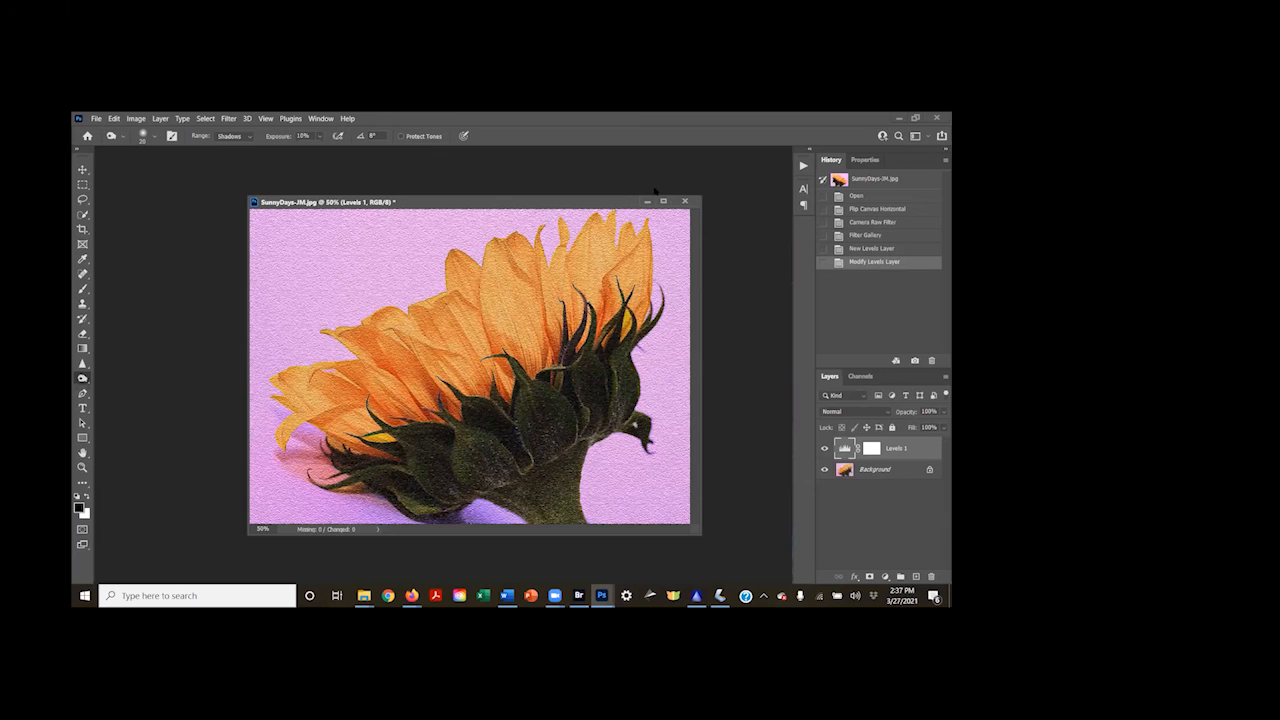
# Close SunnyDays-JM.jpg
pyautogui.click(684, 201)
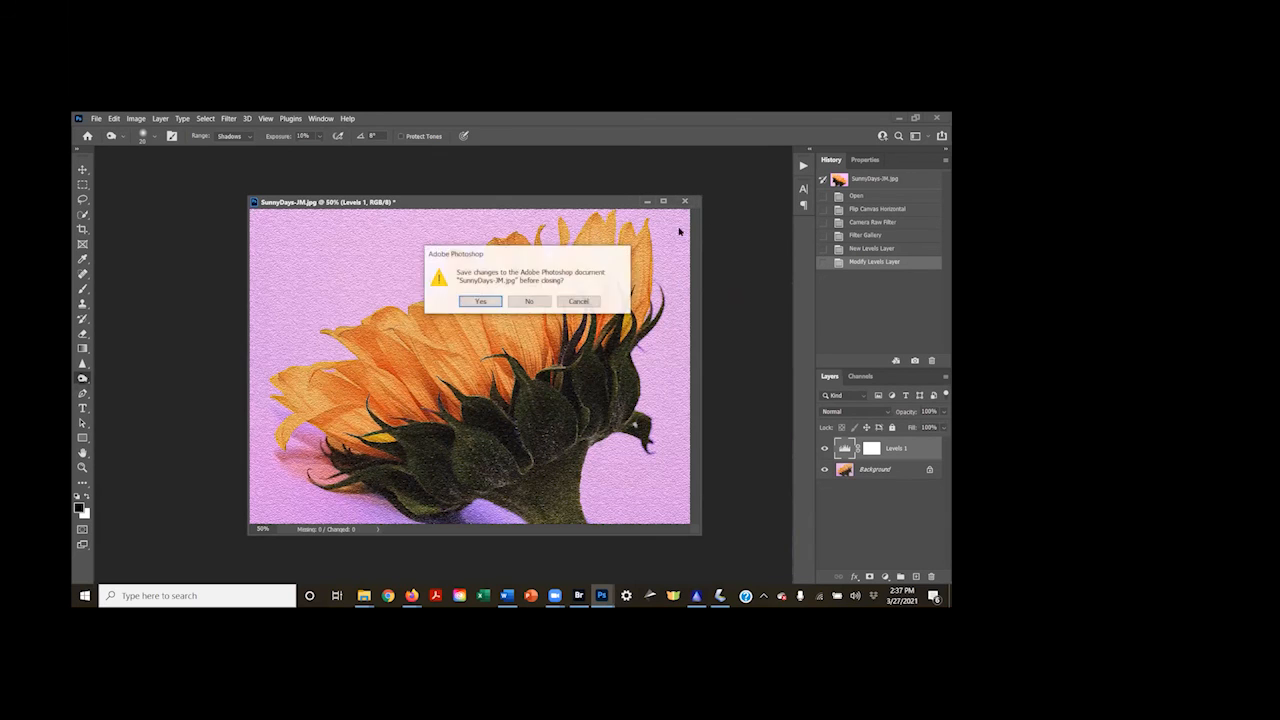